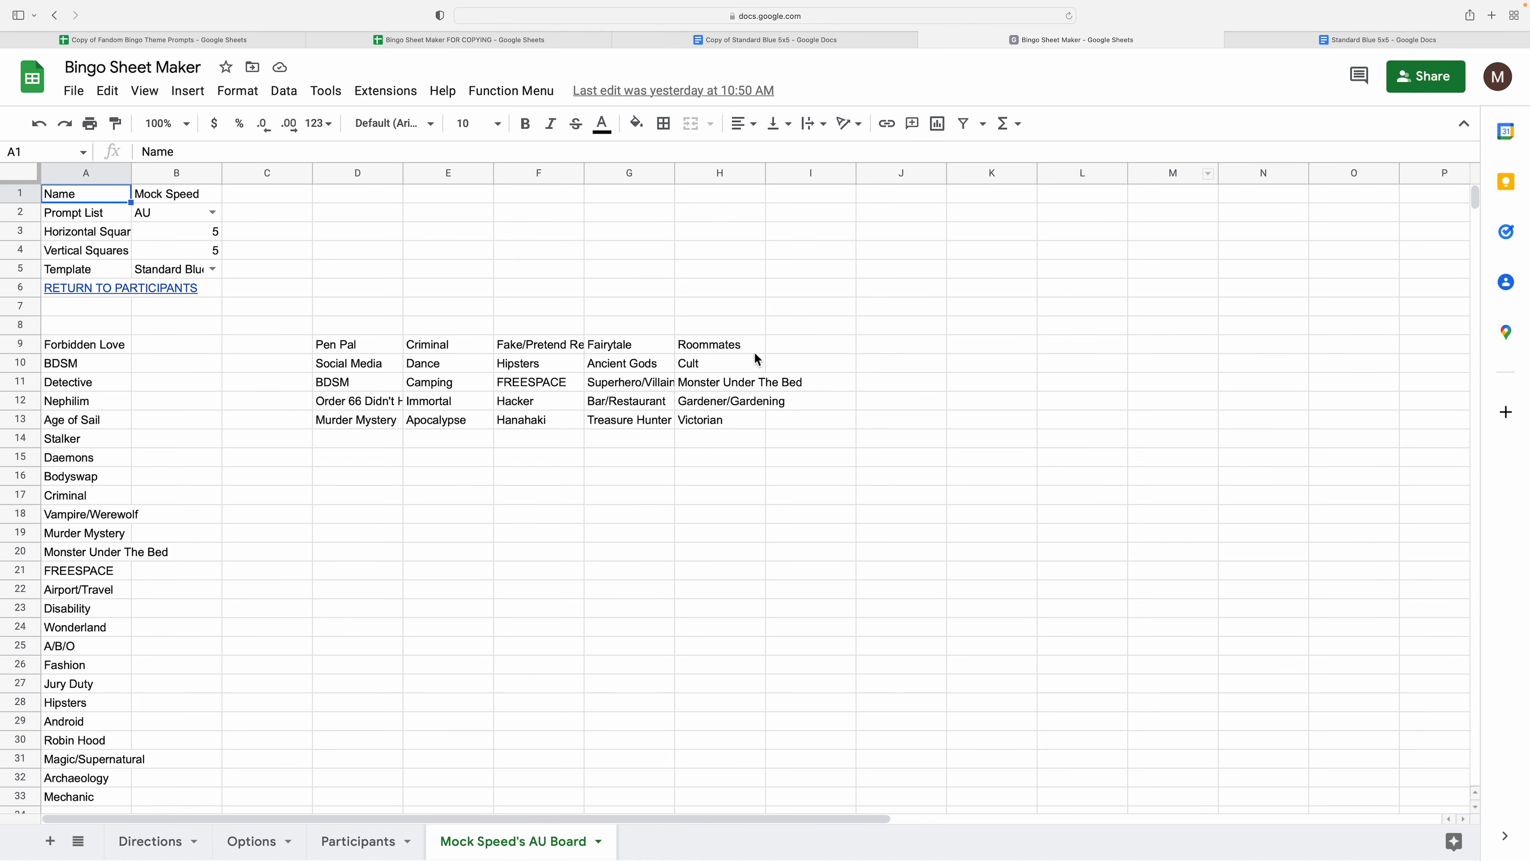
- Scroll through the Capt'n Rex & Obi-Wan board in Standard Blue 5x5, then close that document
click(1397, 40)
scroll(618, 502, down, 2)
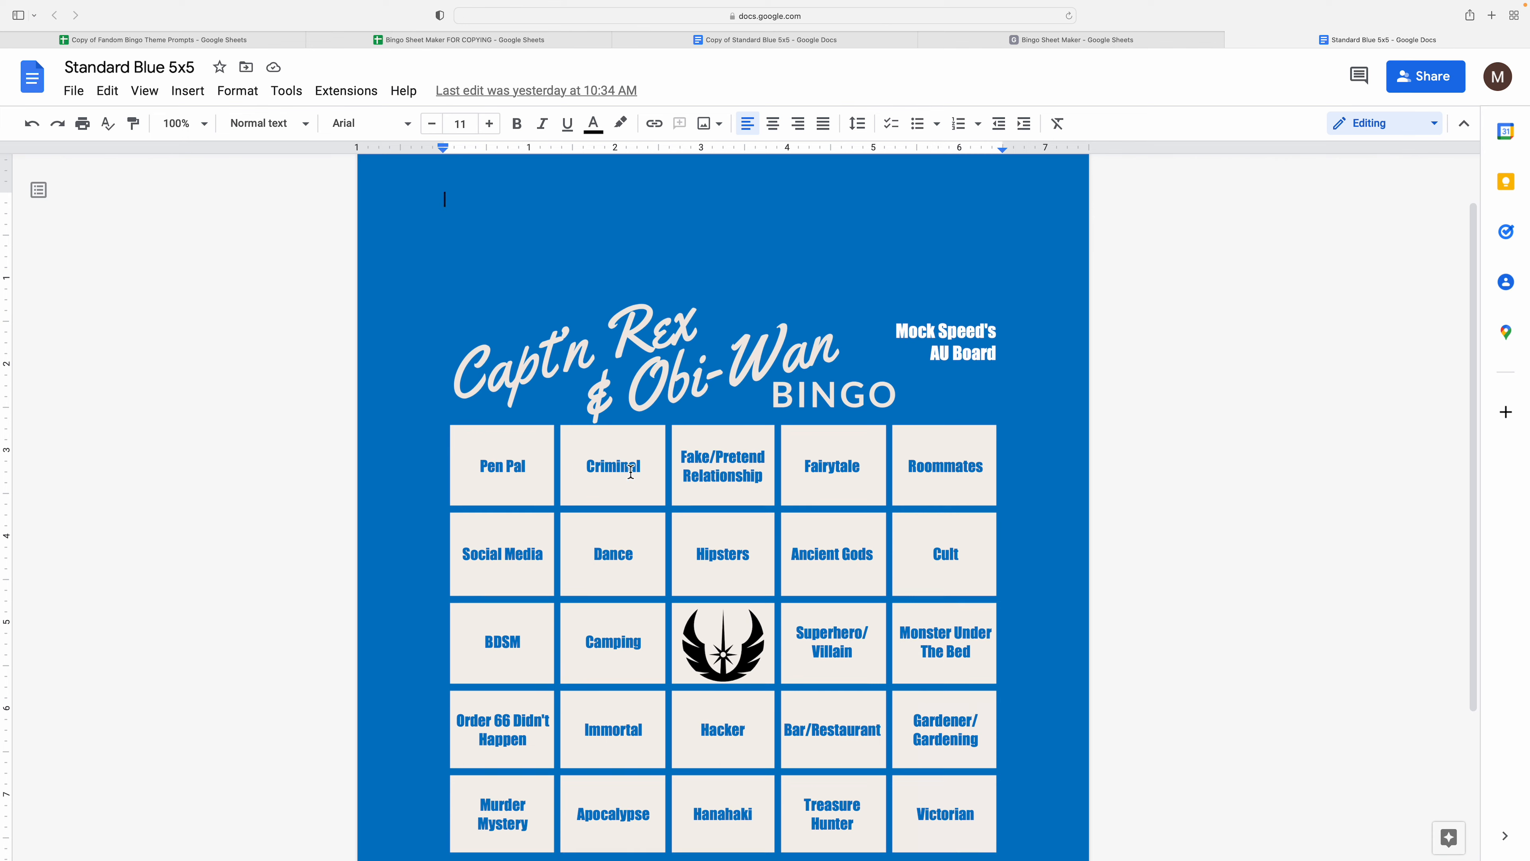
scroll(567, 386, down, 3)
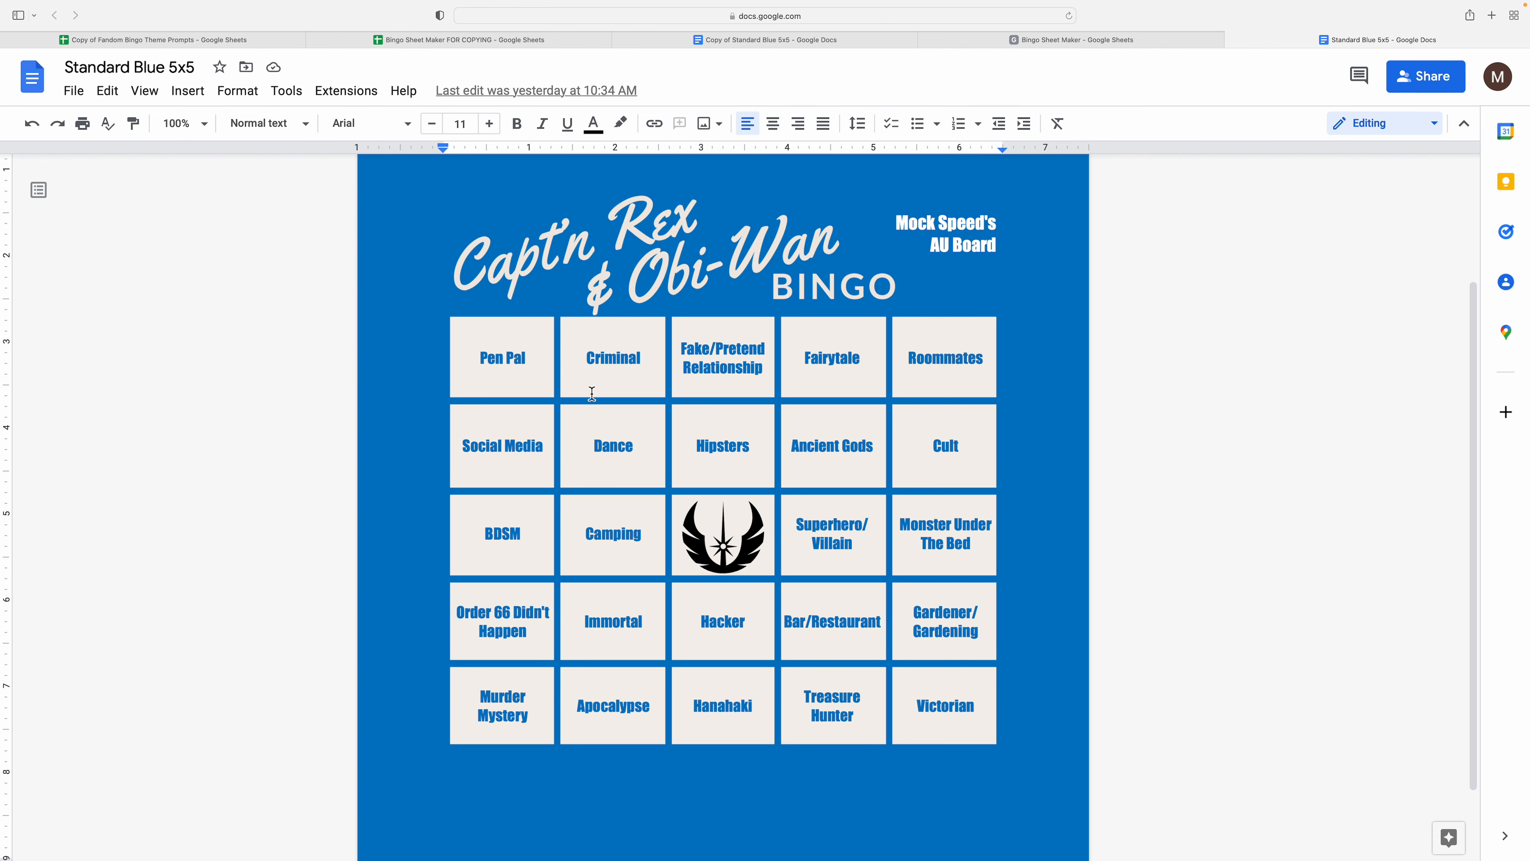
scroll(560, 370, down, 1)
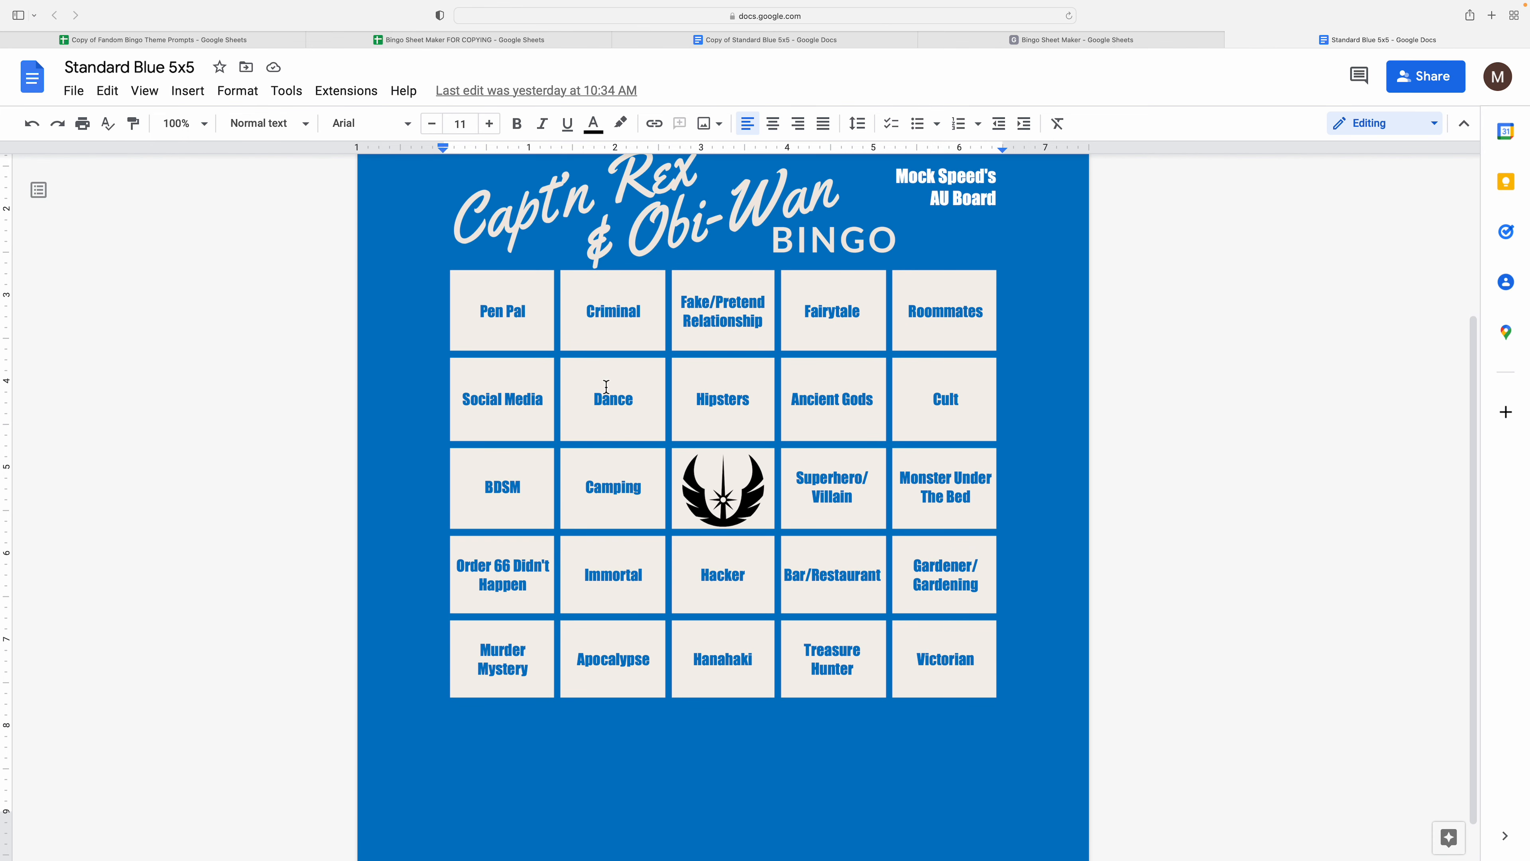
scroll(1102, 575, up, 5)
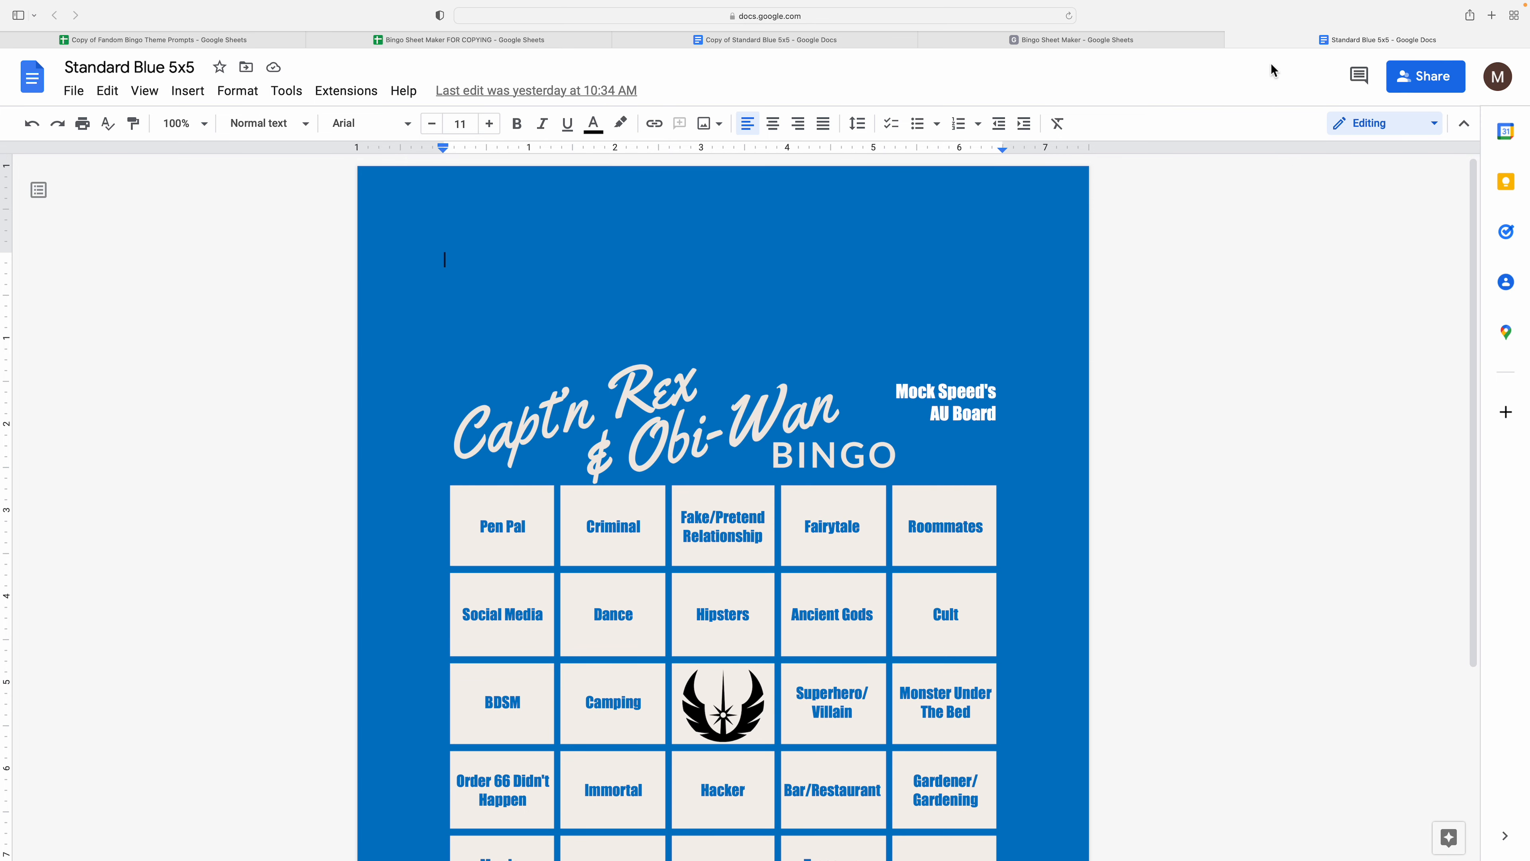
click(1232, 40)
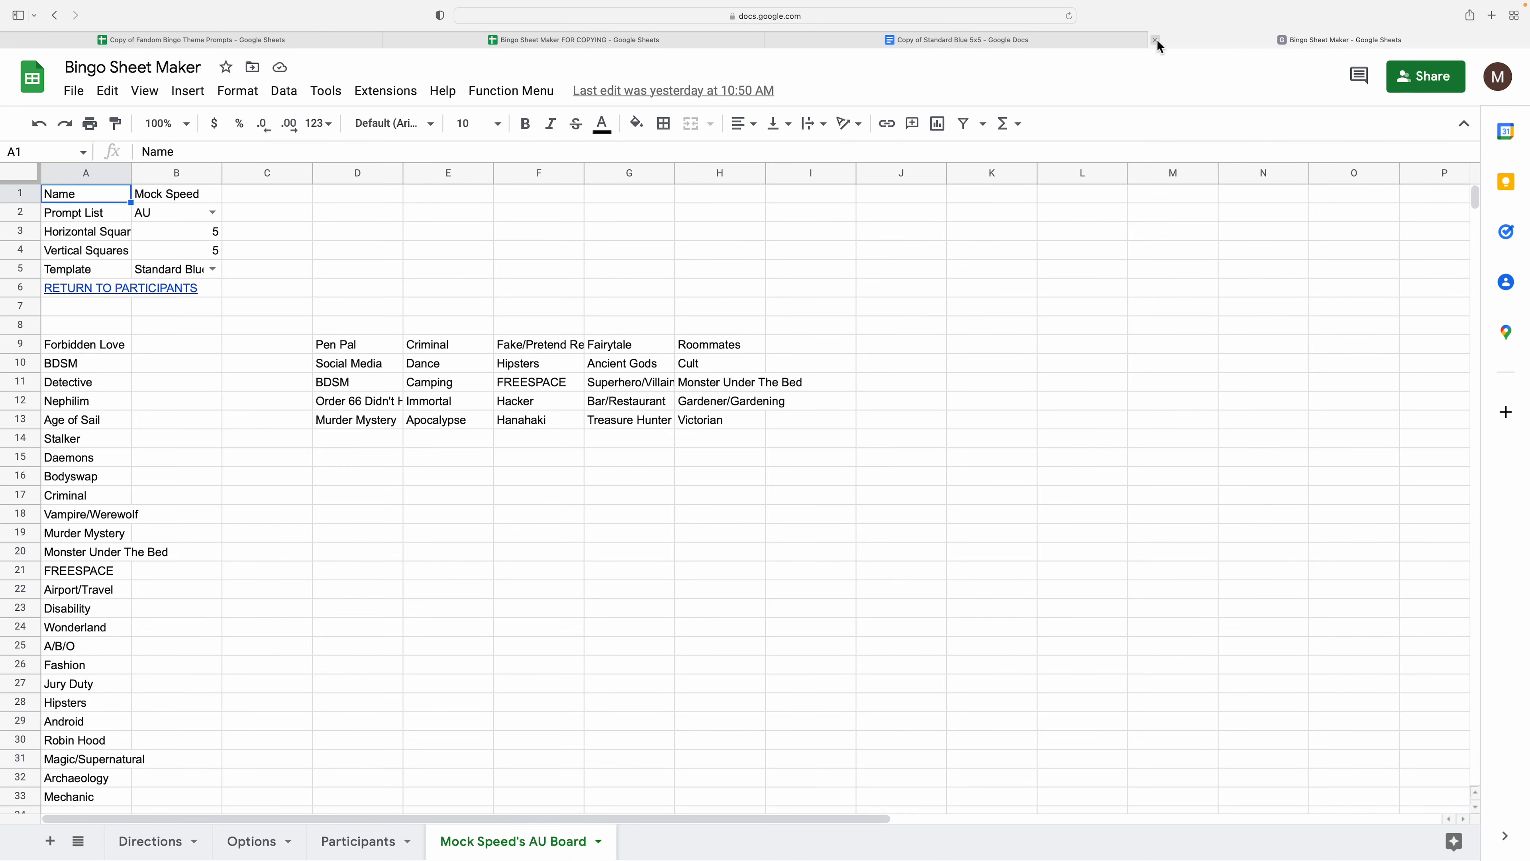
- Close the finished Bingo Sheet Maker and switch to Bingo Sheet Maker FOR COPYING
click(1156, 39)
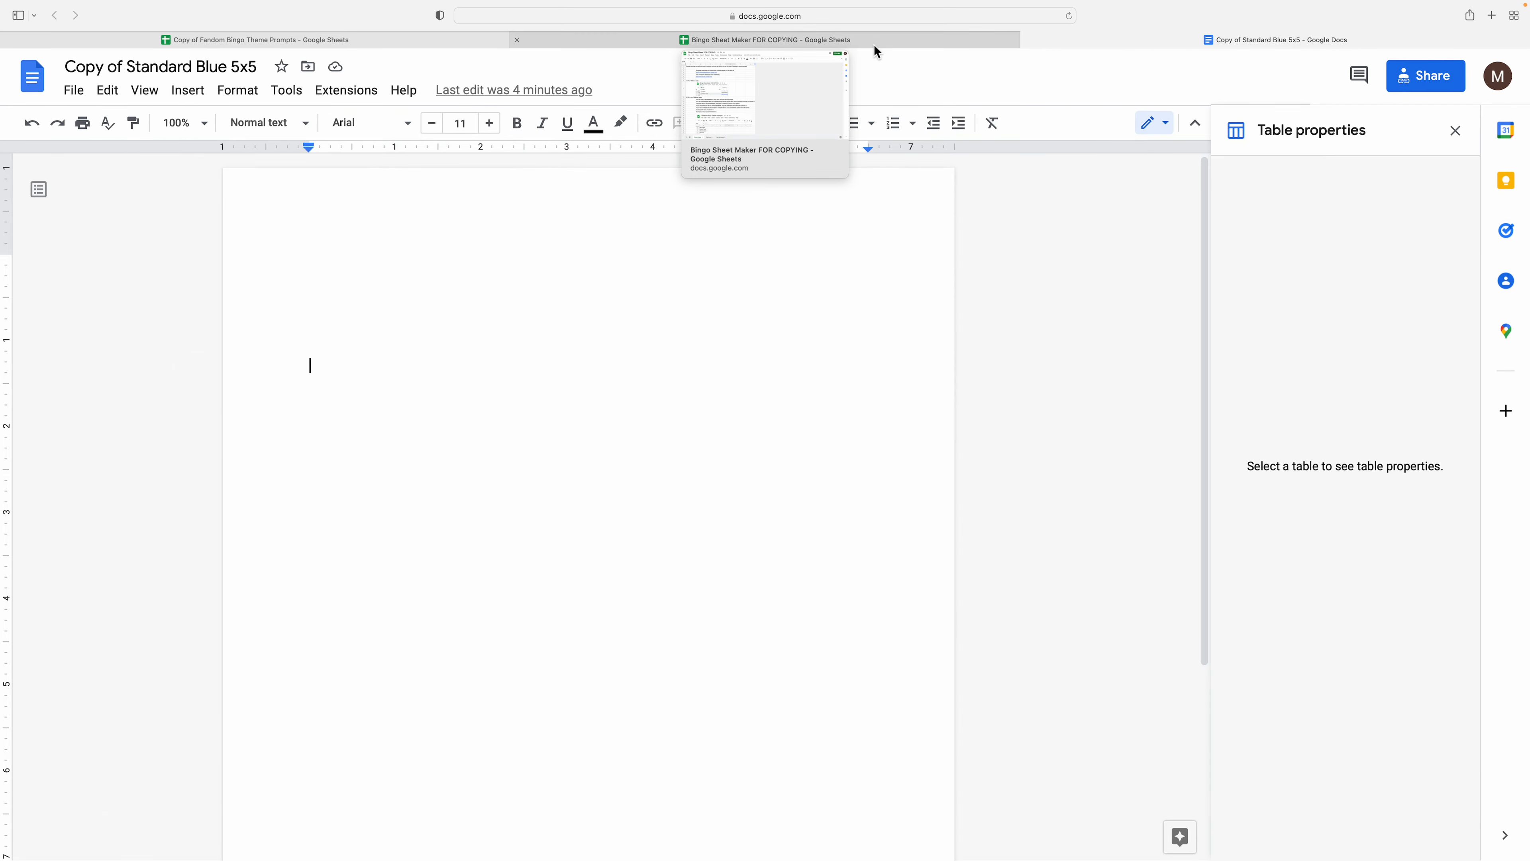
click(875, 42)
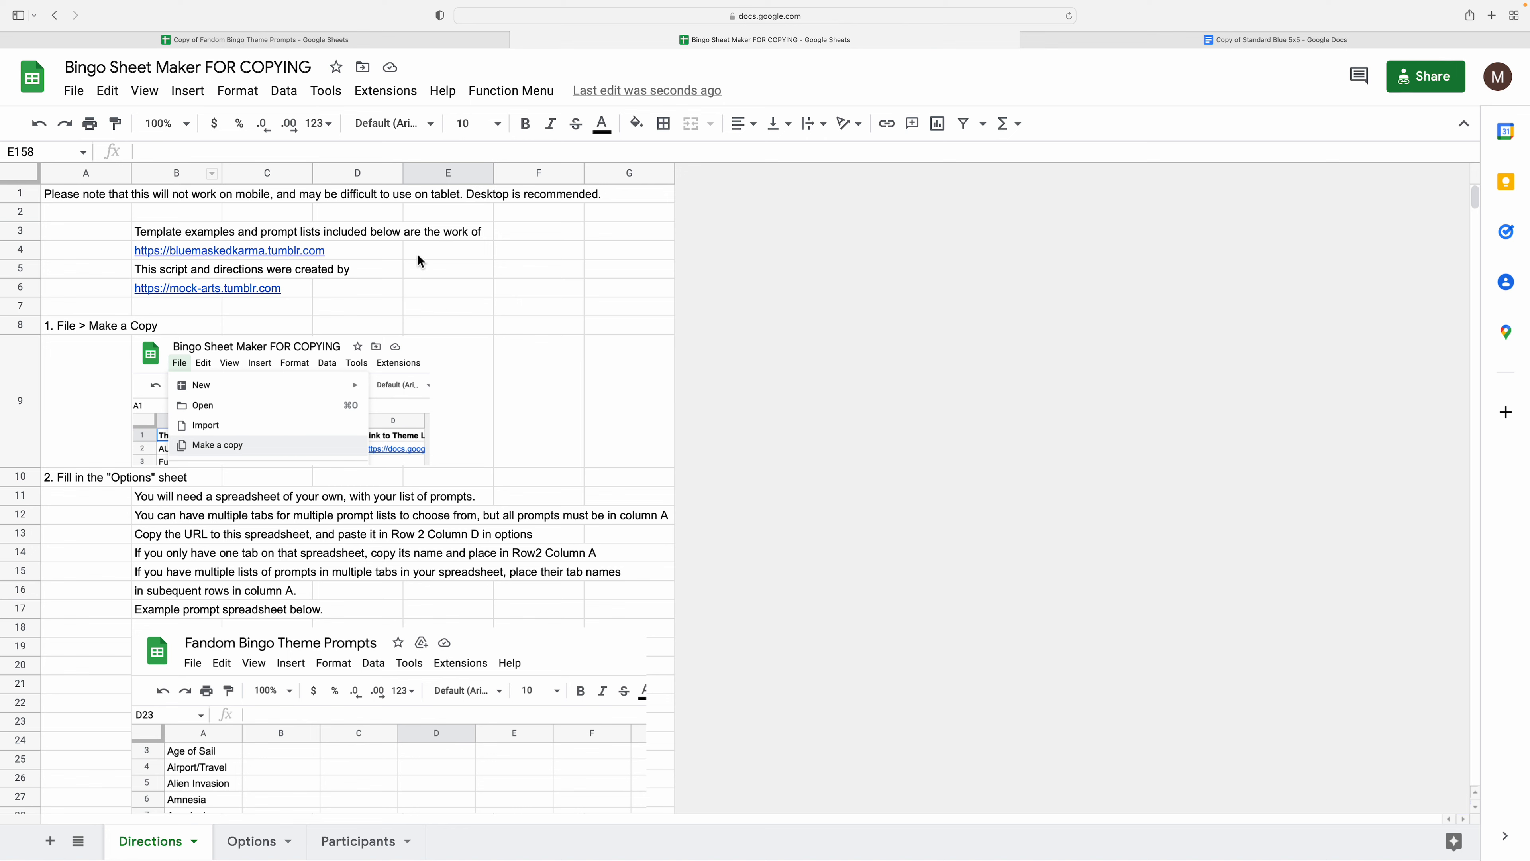
- Make a copy of Bingo Sheet Maker FOR COPYING, then close the original
click(78, 93)
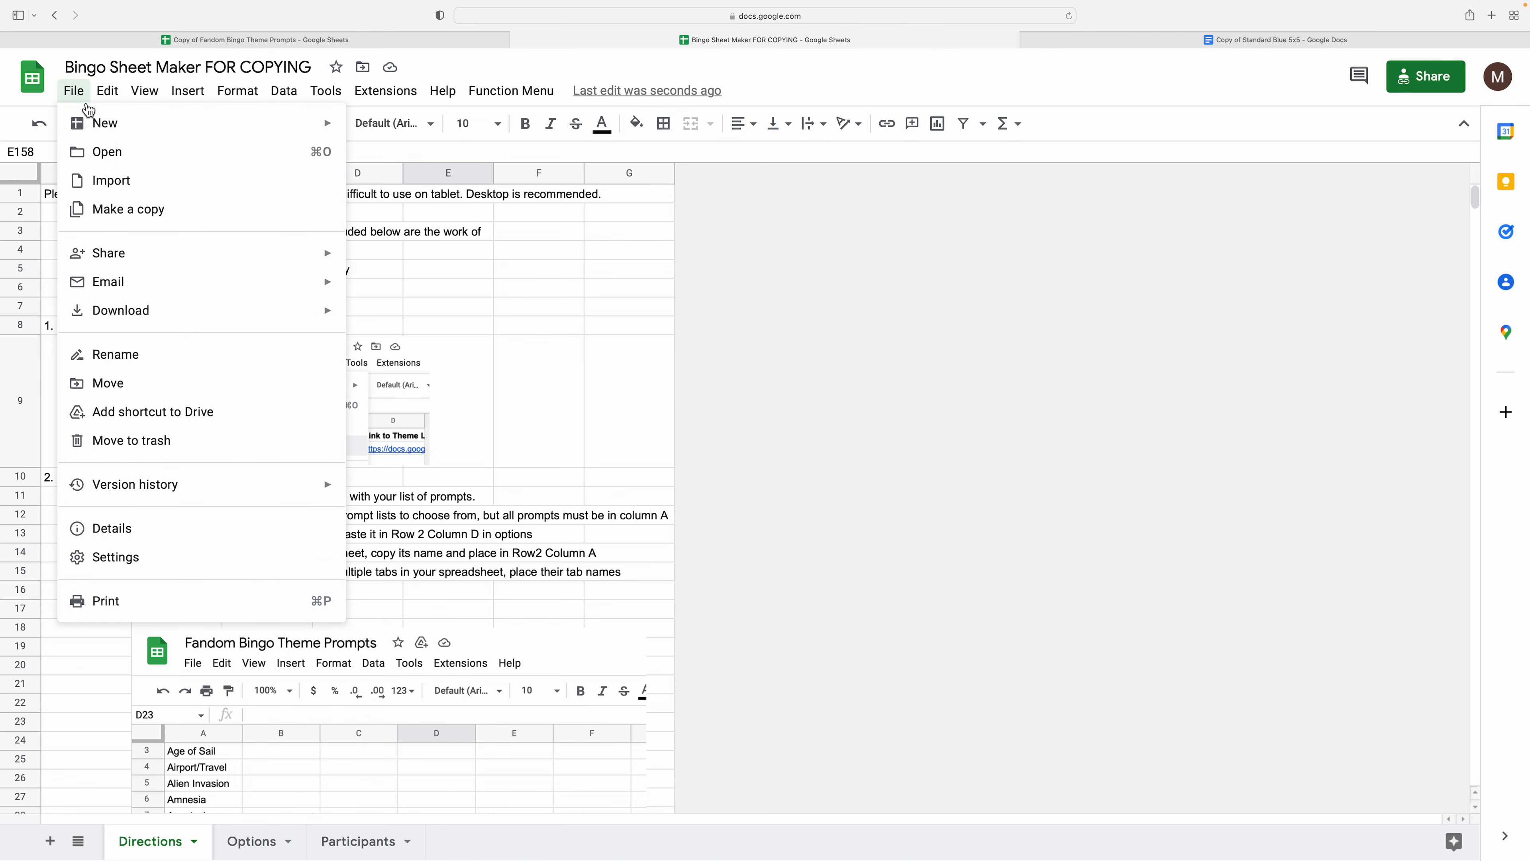
click(108, 208)
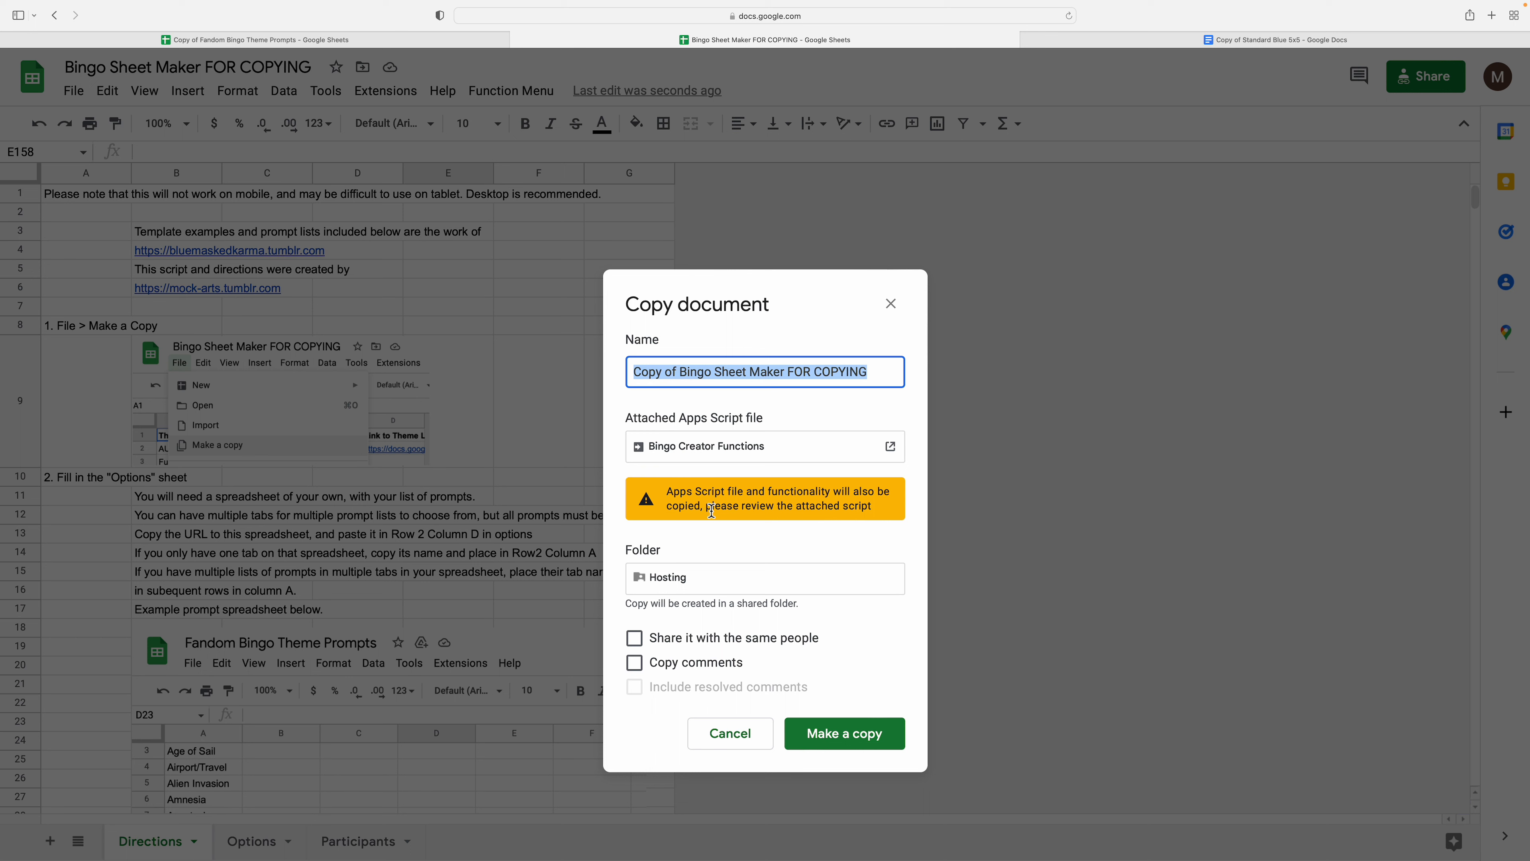
click(813, 738)
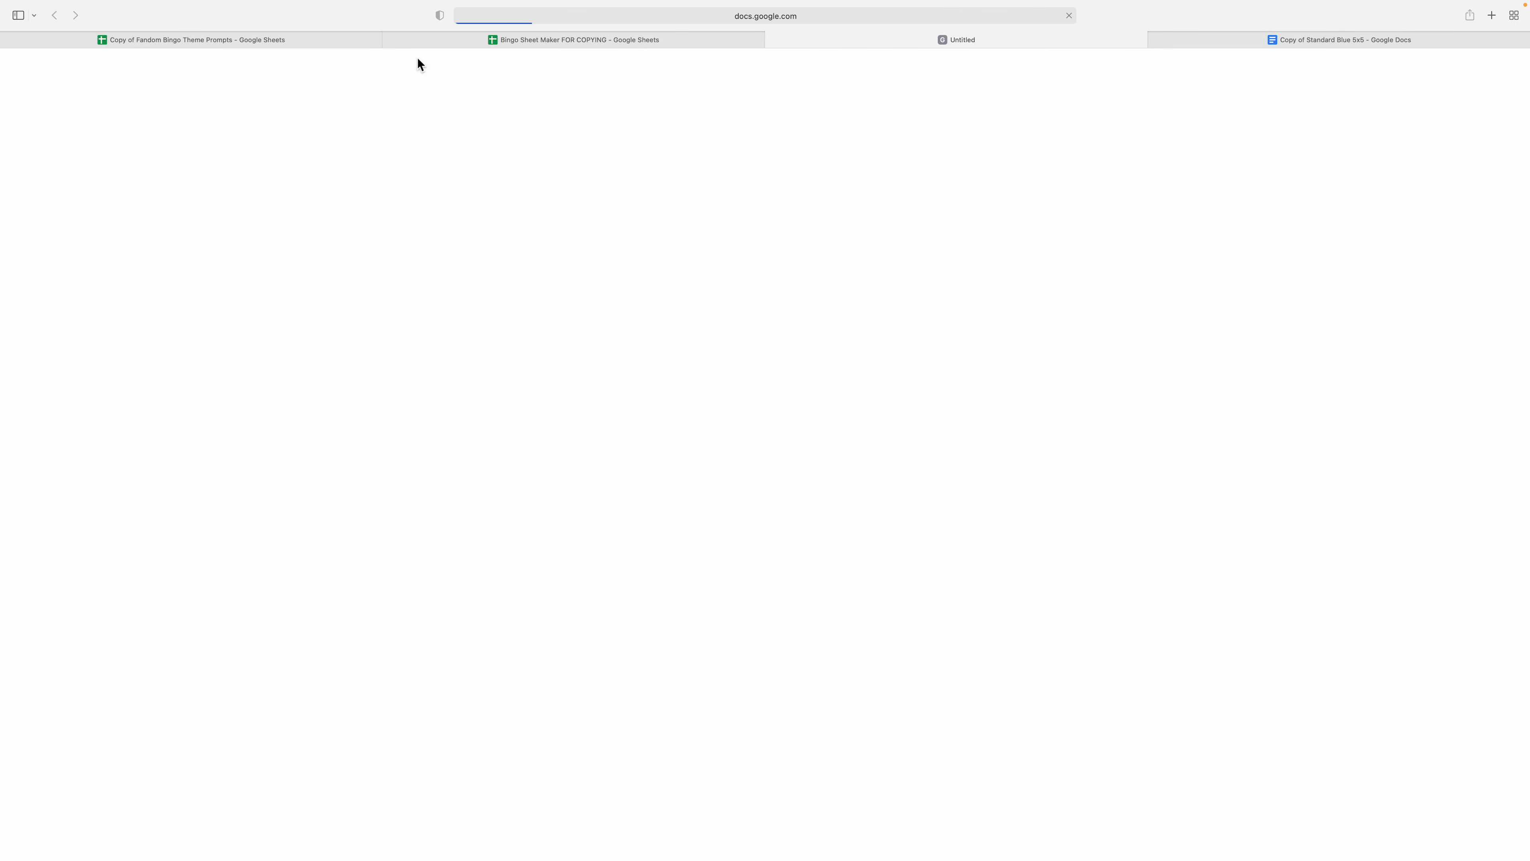
click(391, 40)
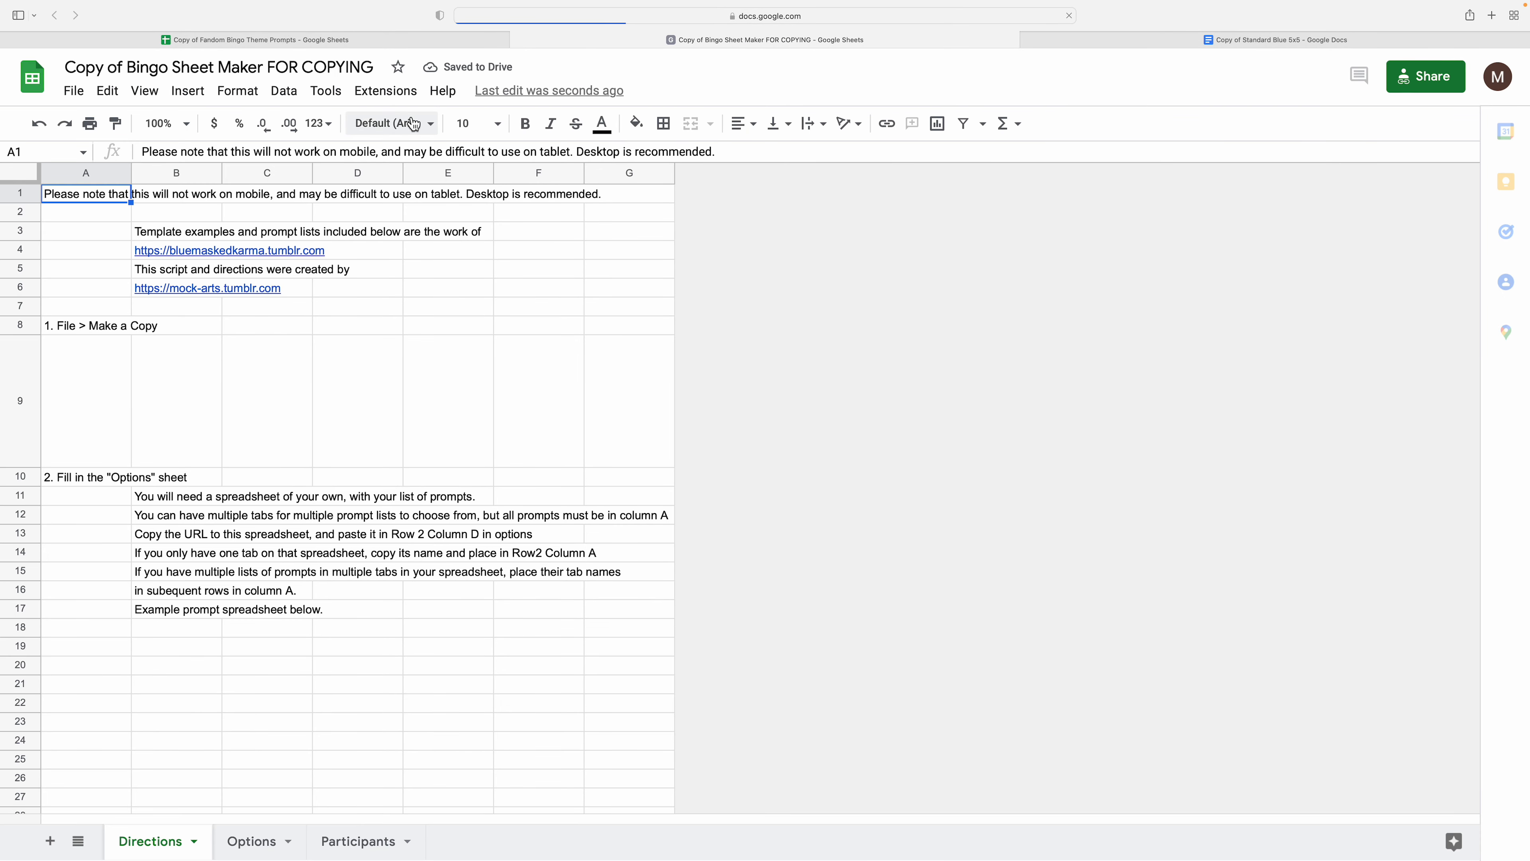
- Read the Directions sheet's credits and setup notes, then switch to Copy of Fandom Bingo Theme Prompts
click(220, 308)
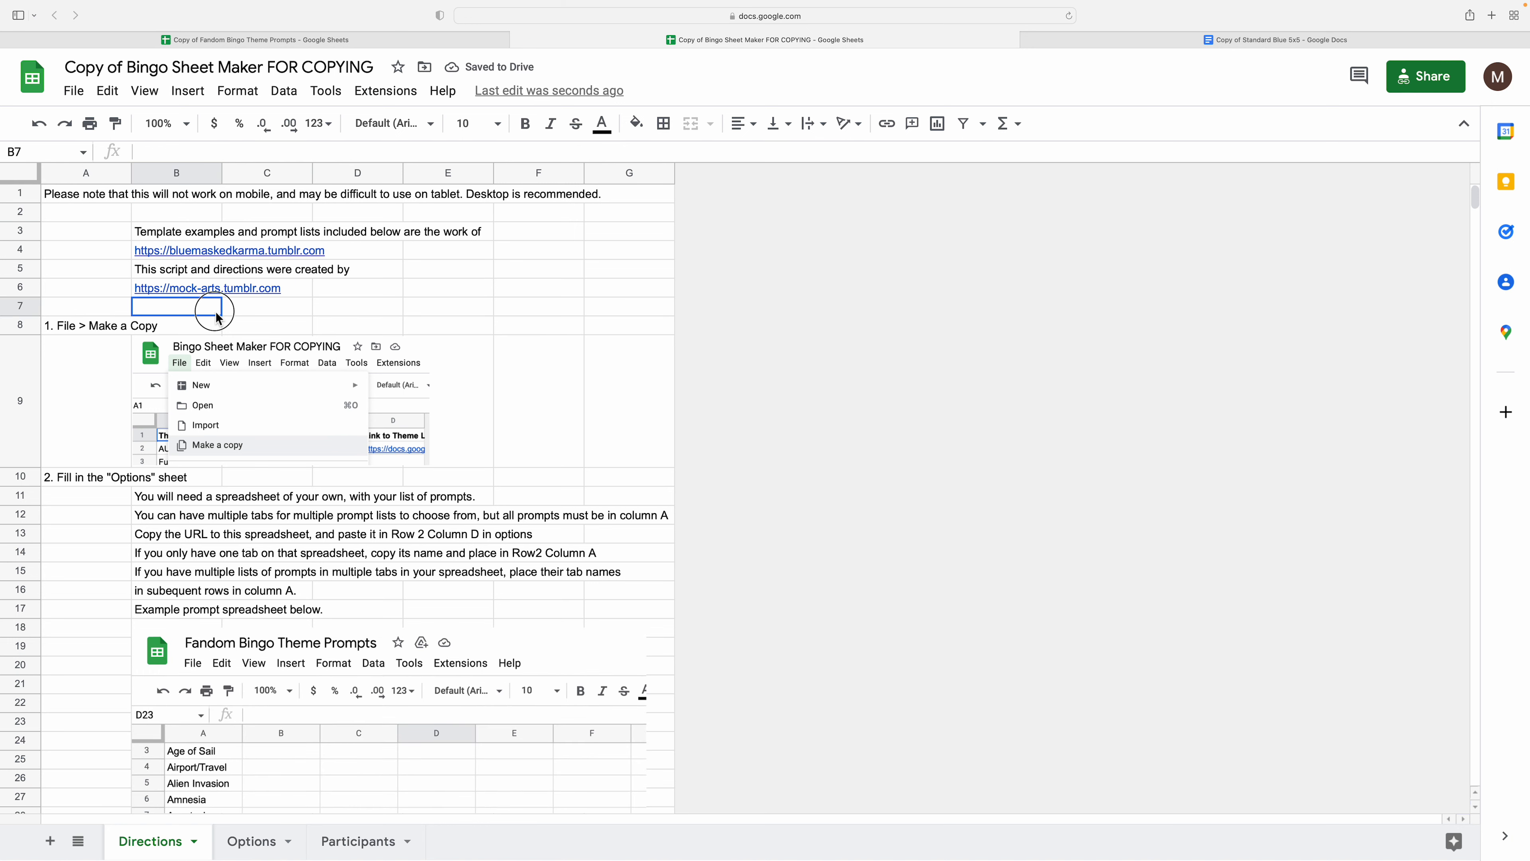
click(241, 553)
click(192, 571)
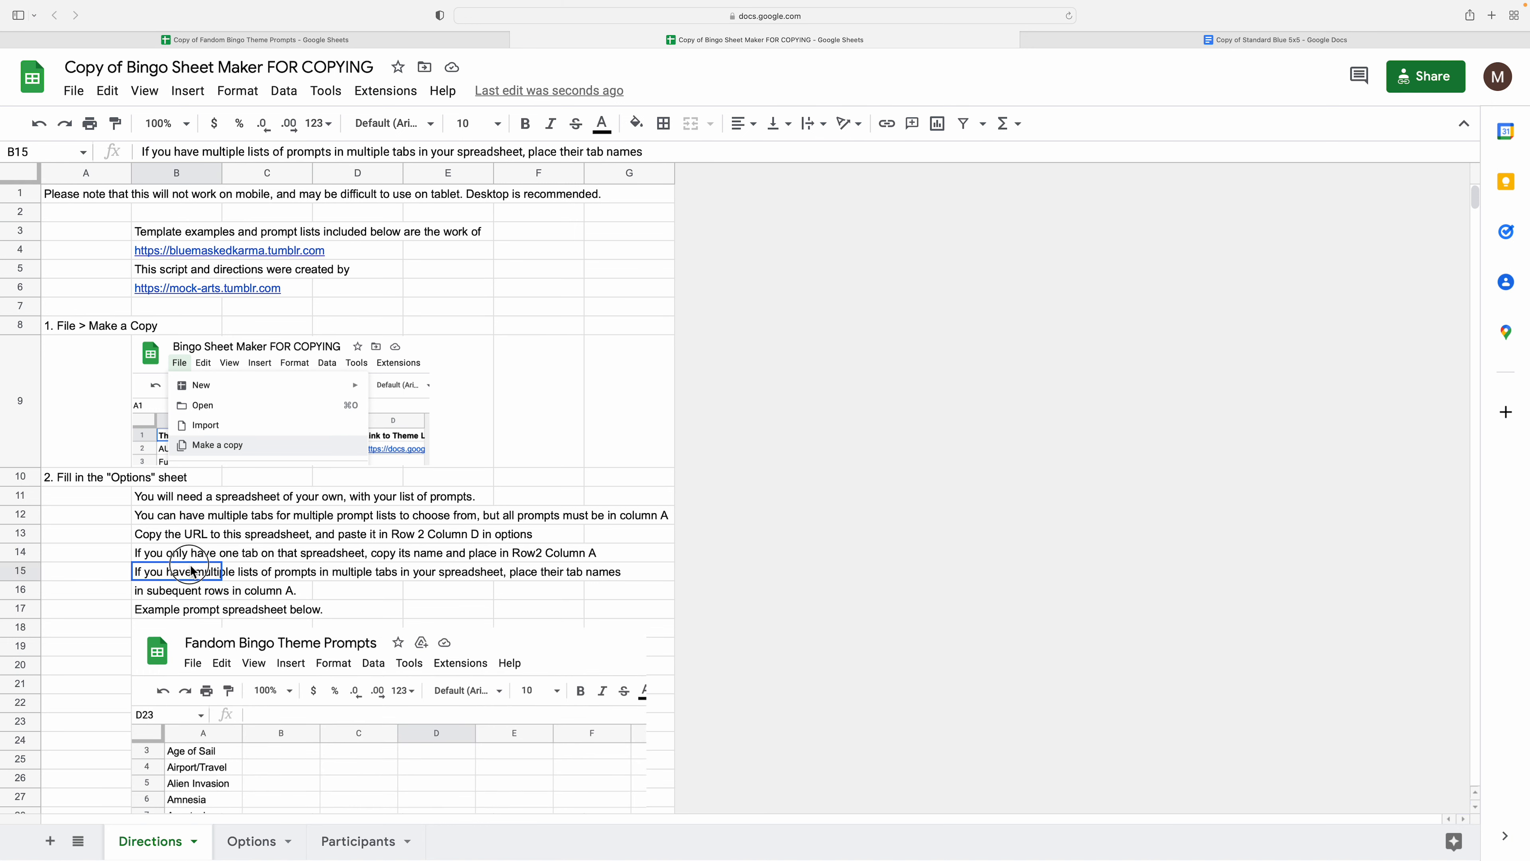
click(192, 499)
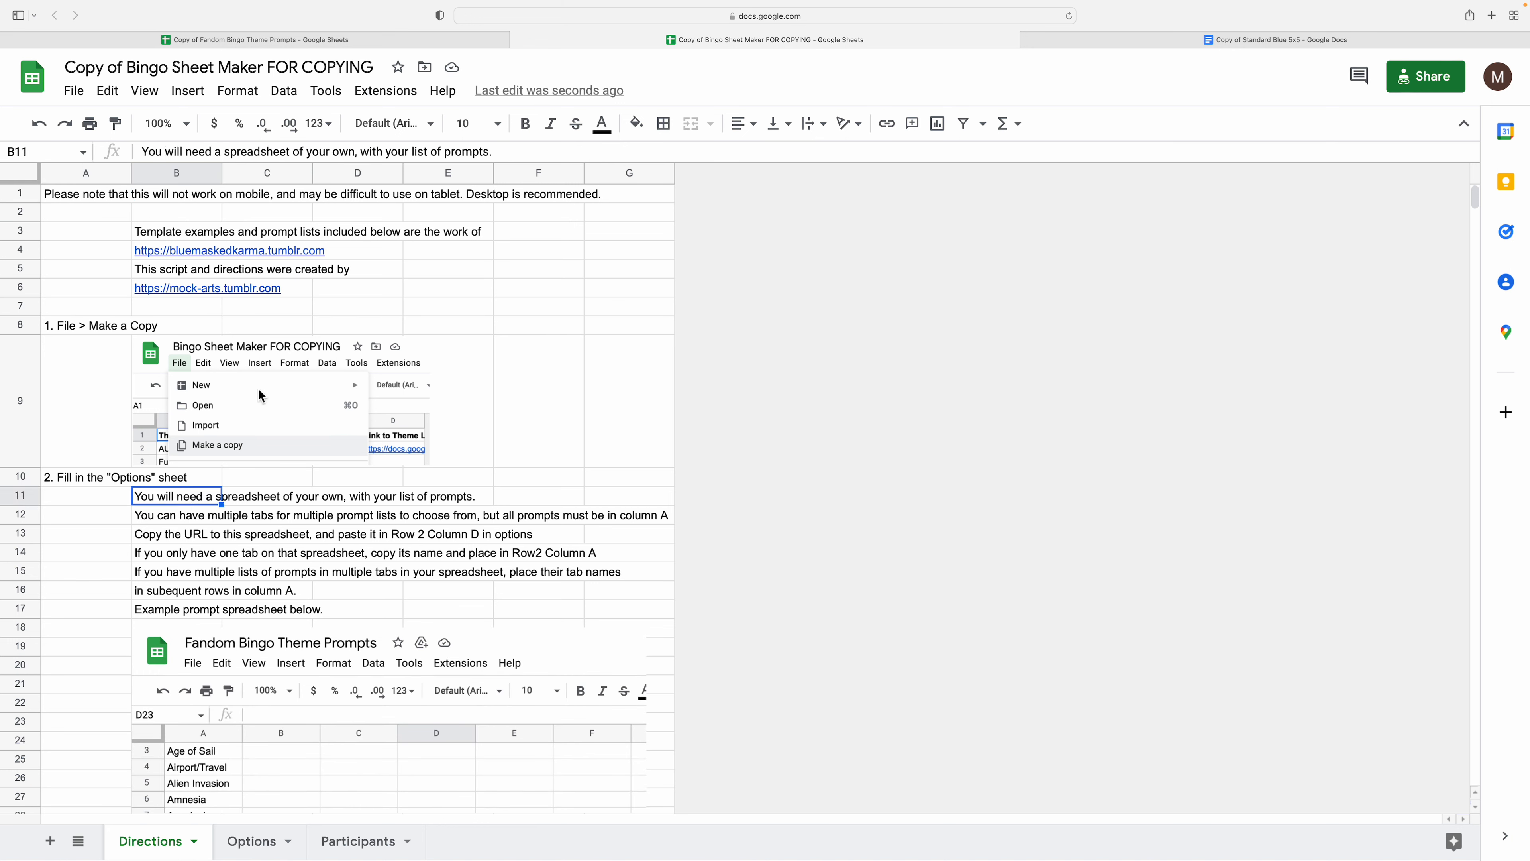
click(248, 54)
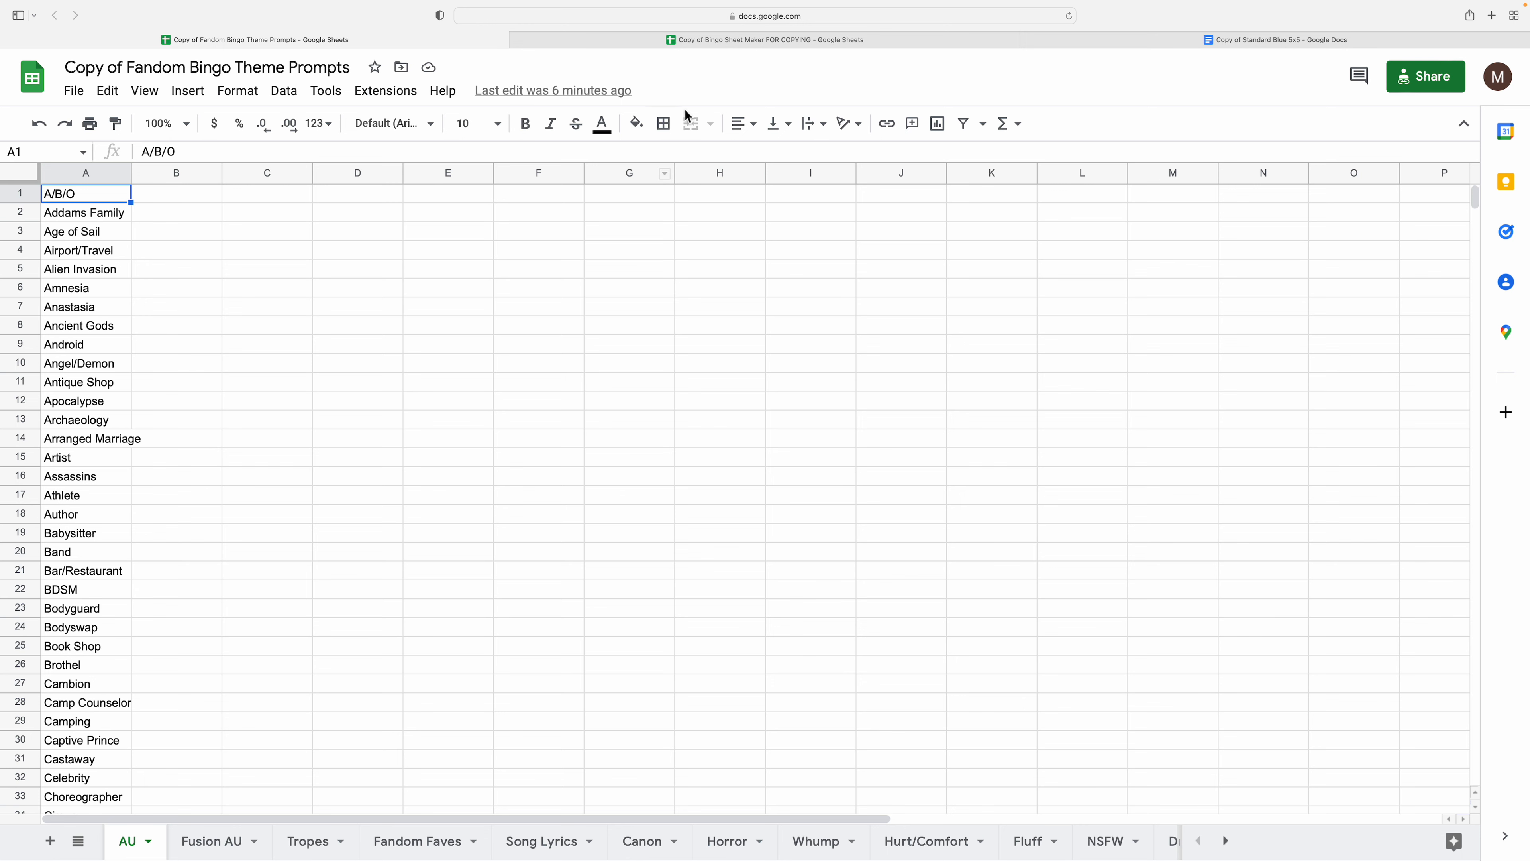
- Paste the prompts spreadsheet's URL into D2 of the Options sheet under Link to Theme Lists
click(668, 15)
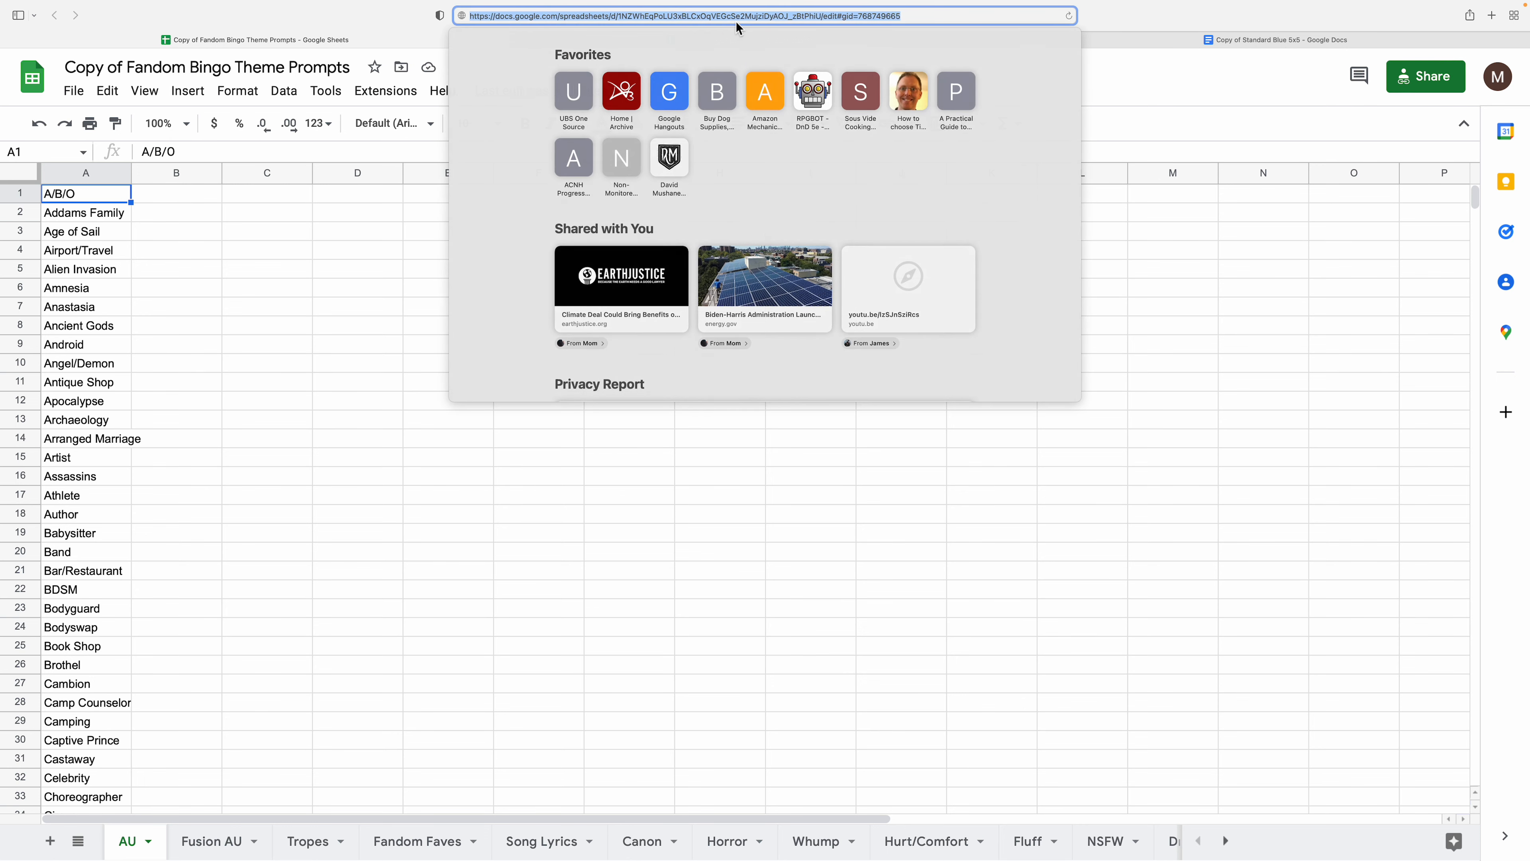
click(1235, 255)
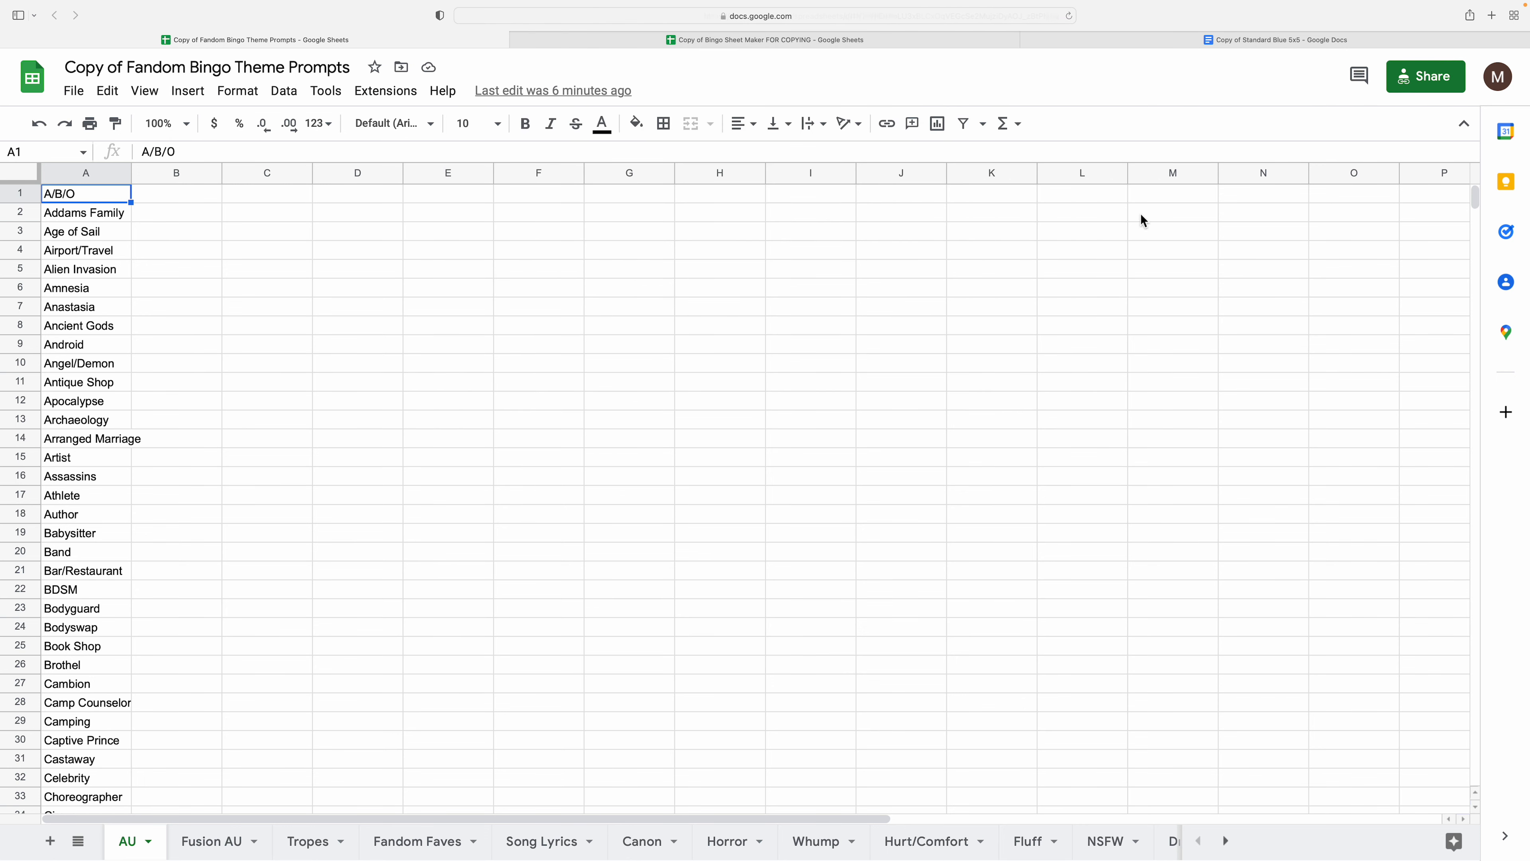
click(842, 36)
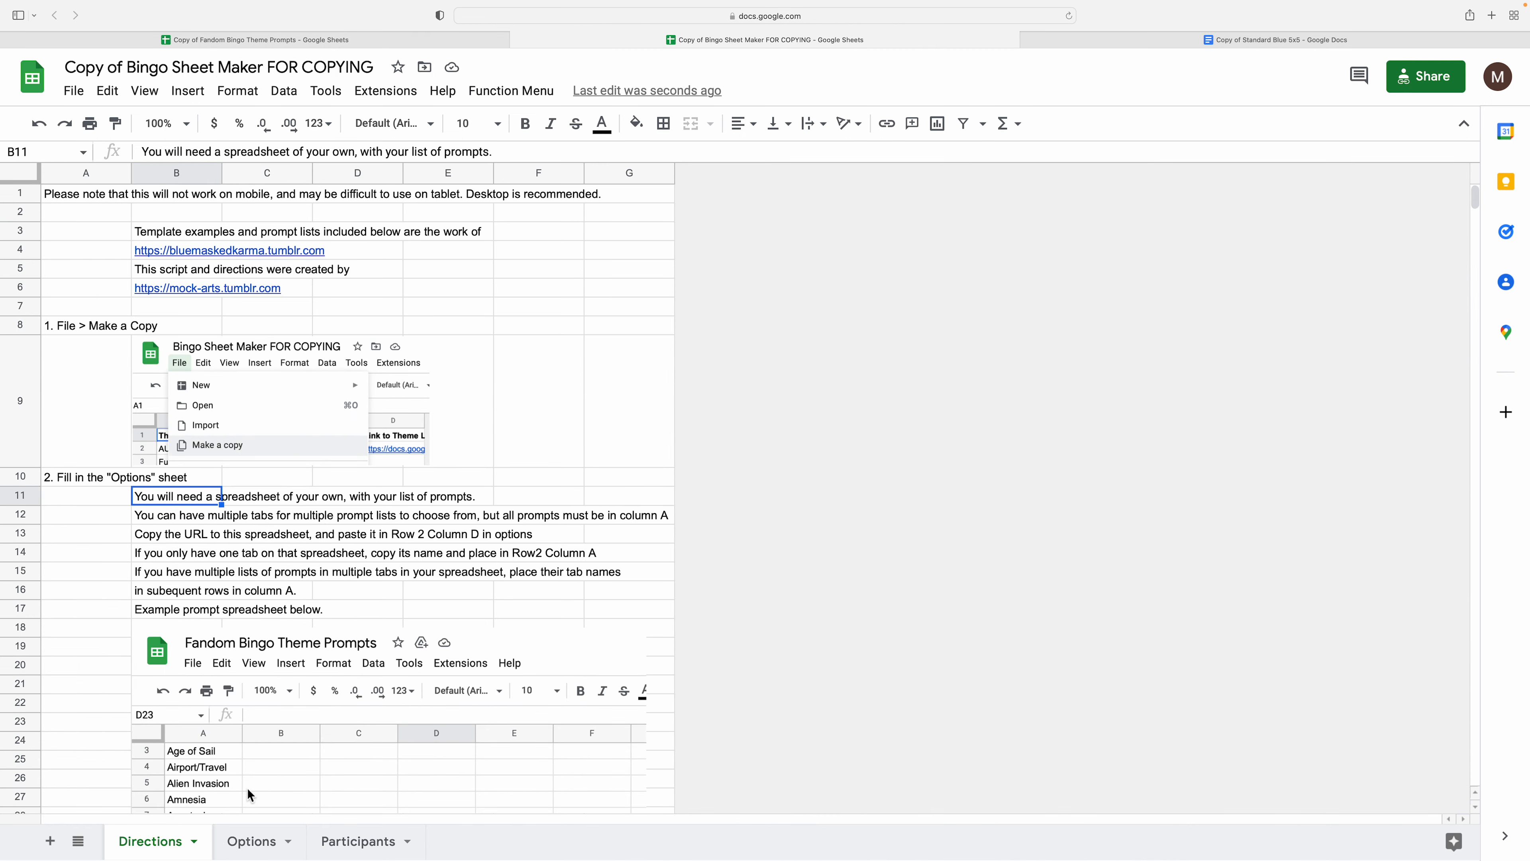
click(246, 852)
click(389, 212)
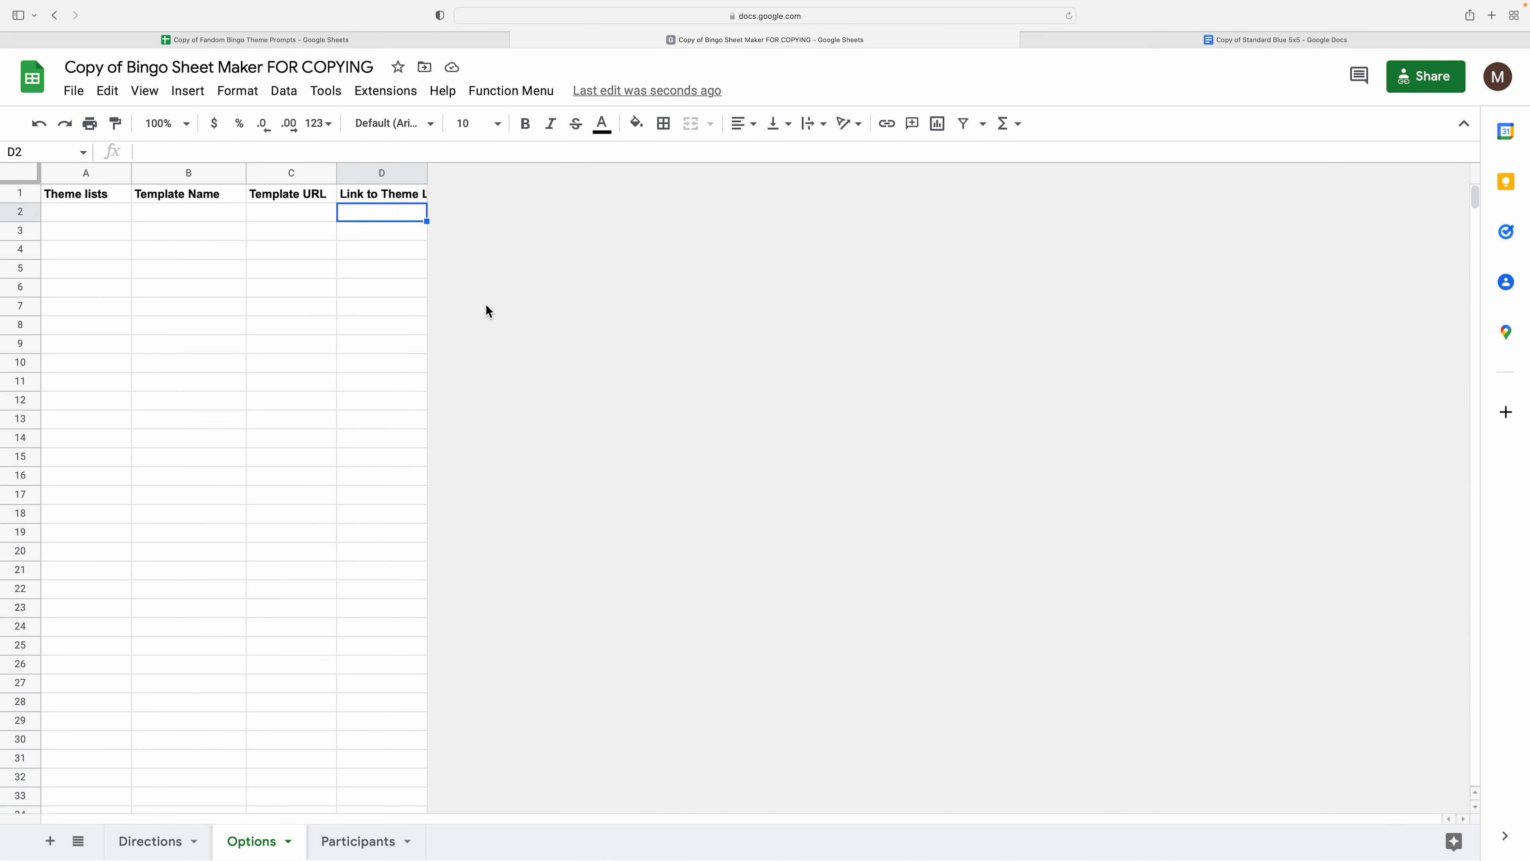
key(super+v)
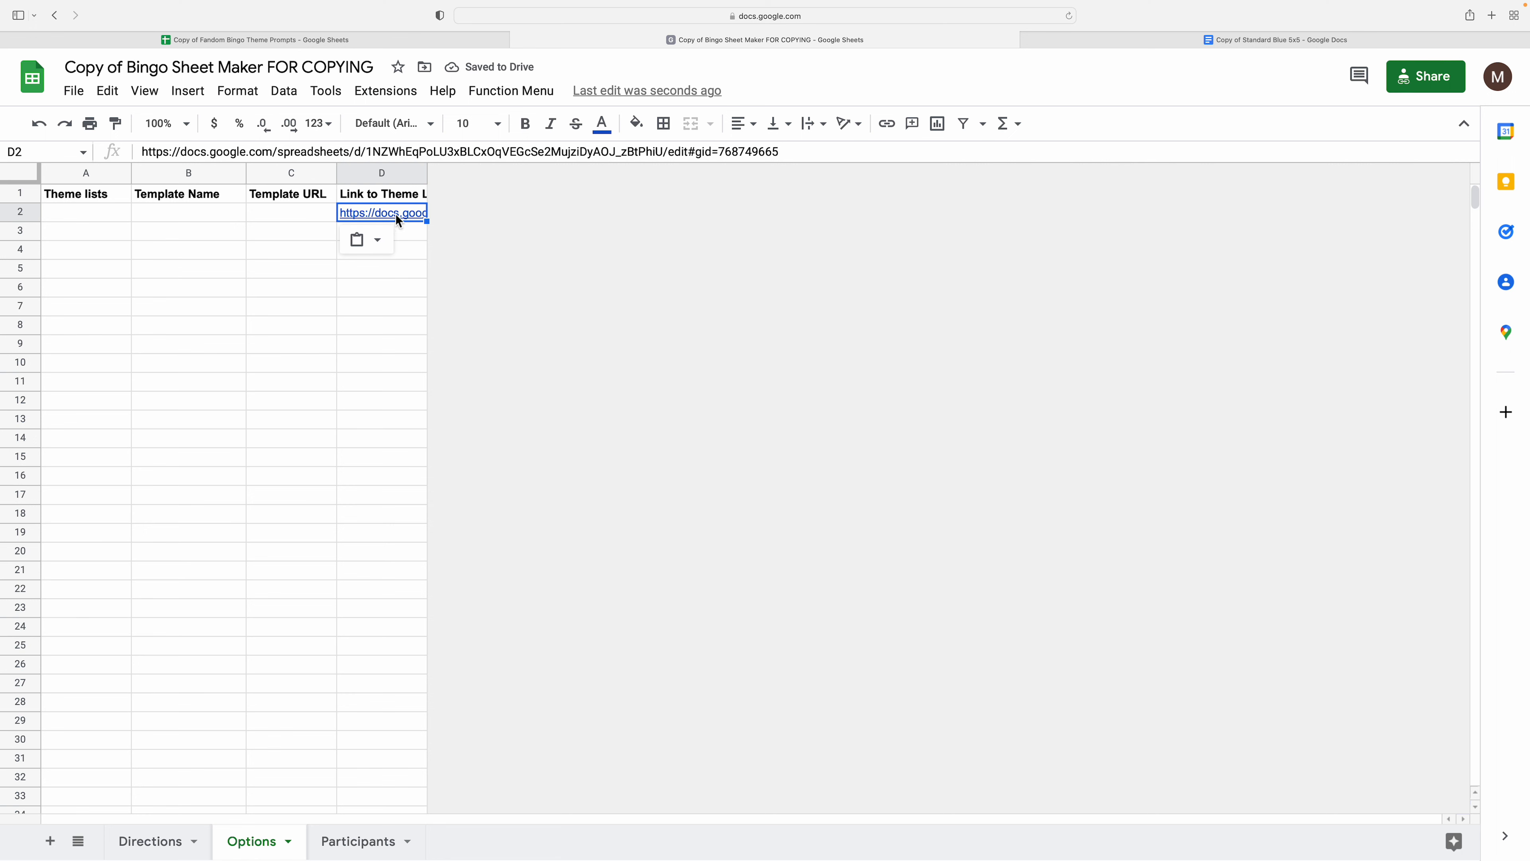
click(410, 234)
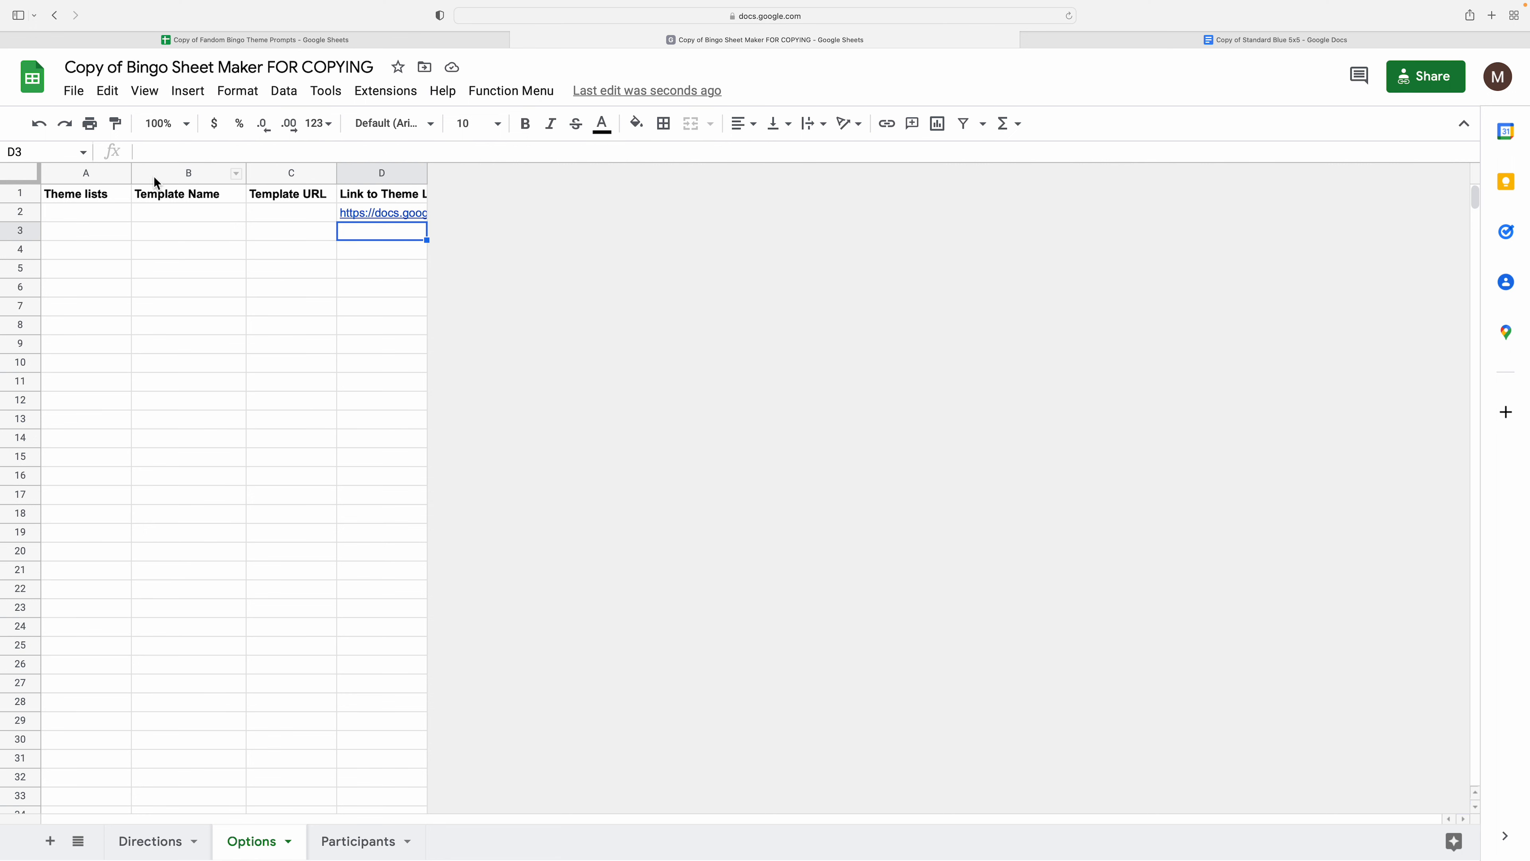
click(81, 216)
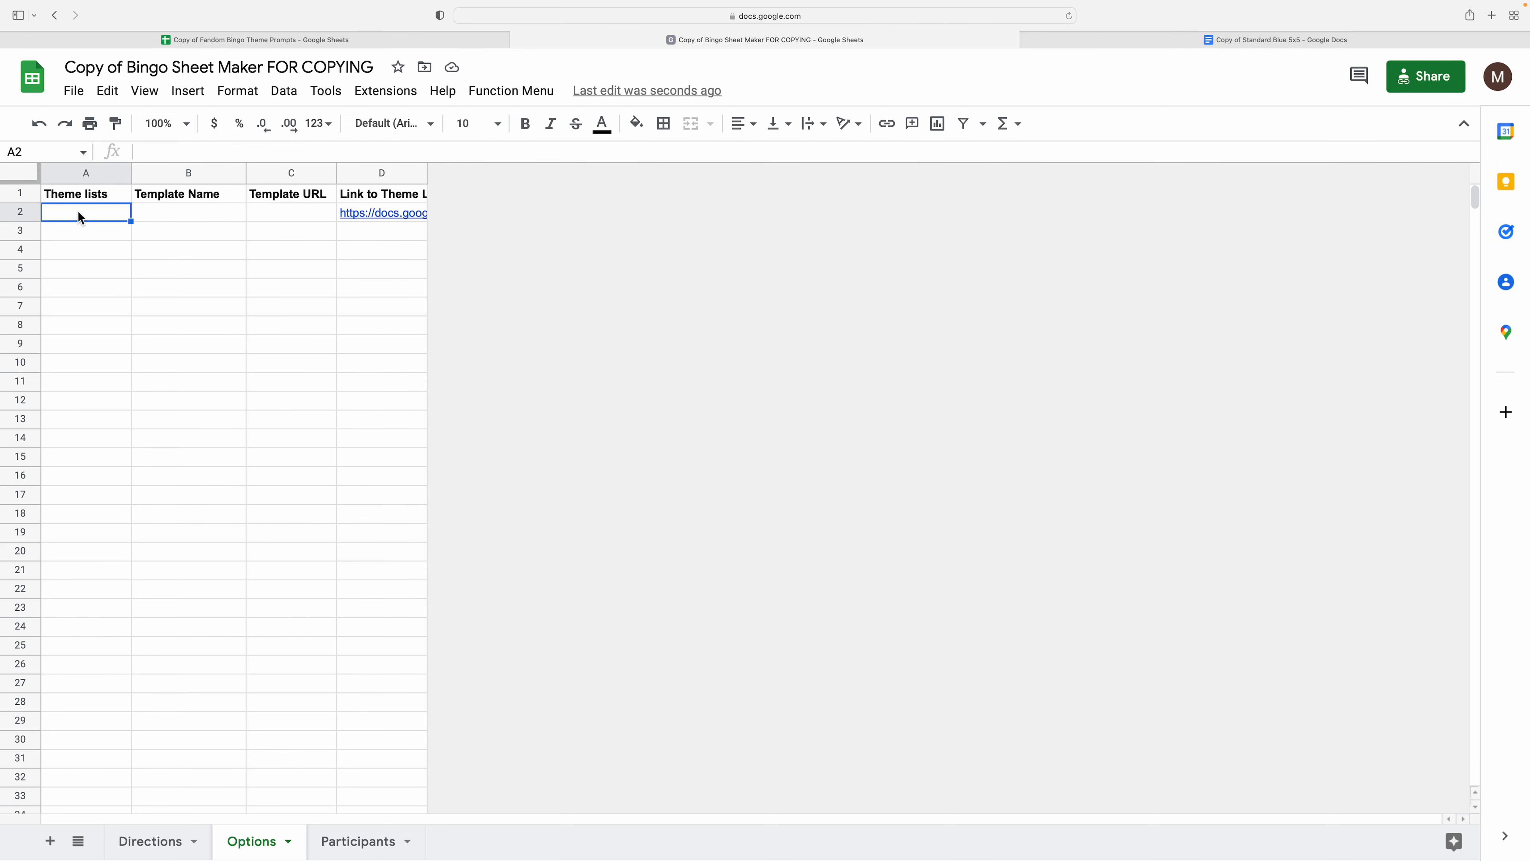
click(365, 41)
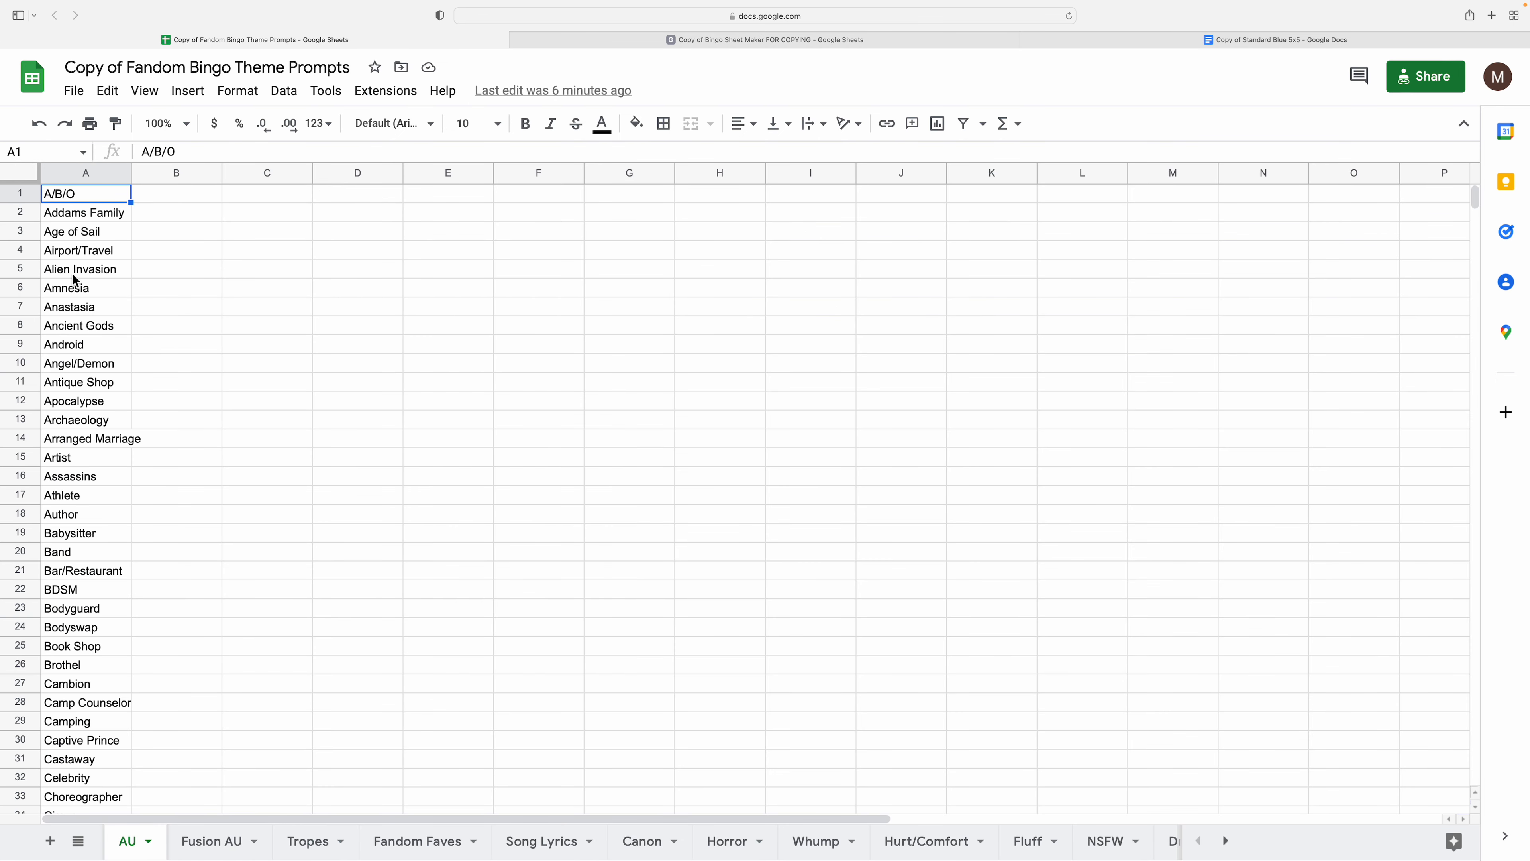
double_click(131, 843)
click(185, 783)
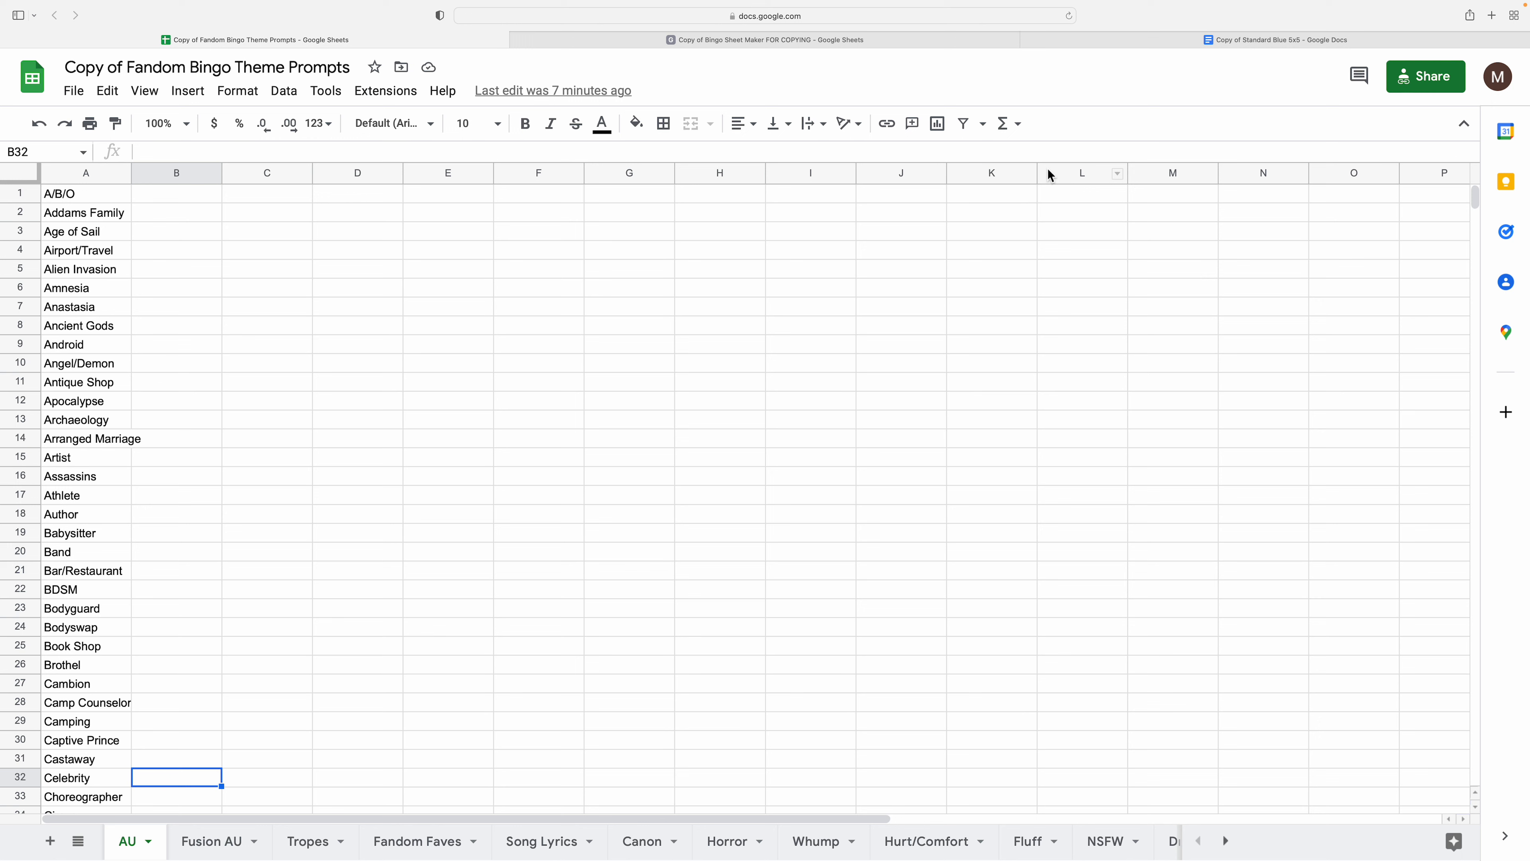
click(123, 402)
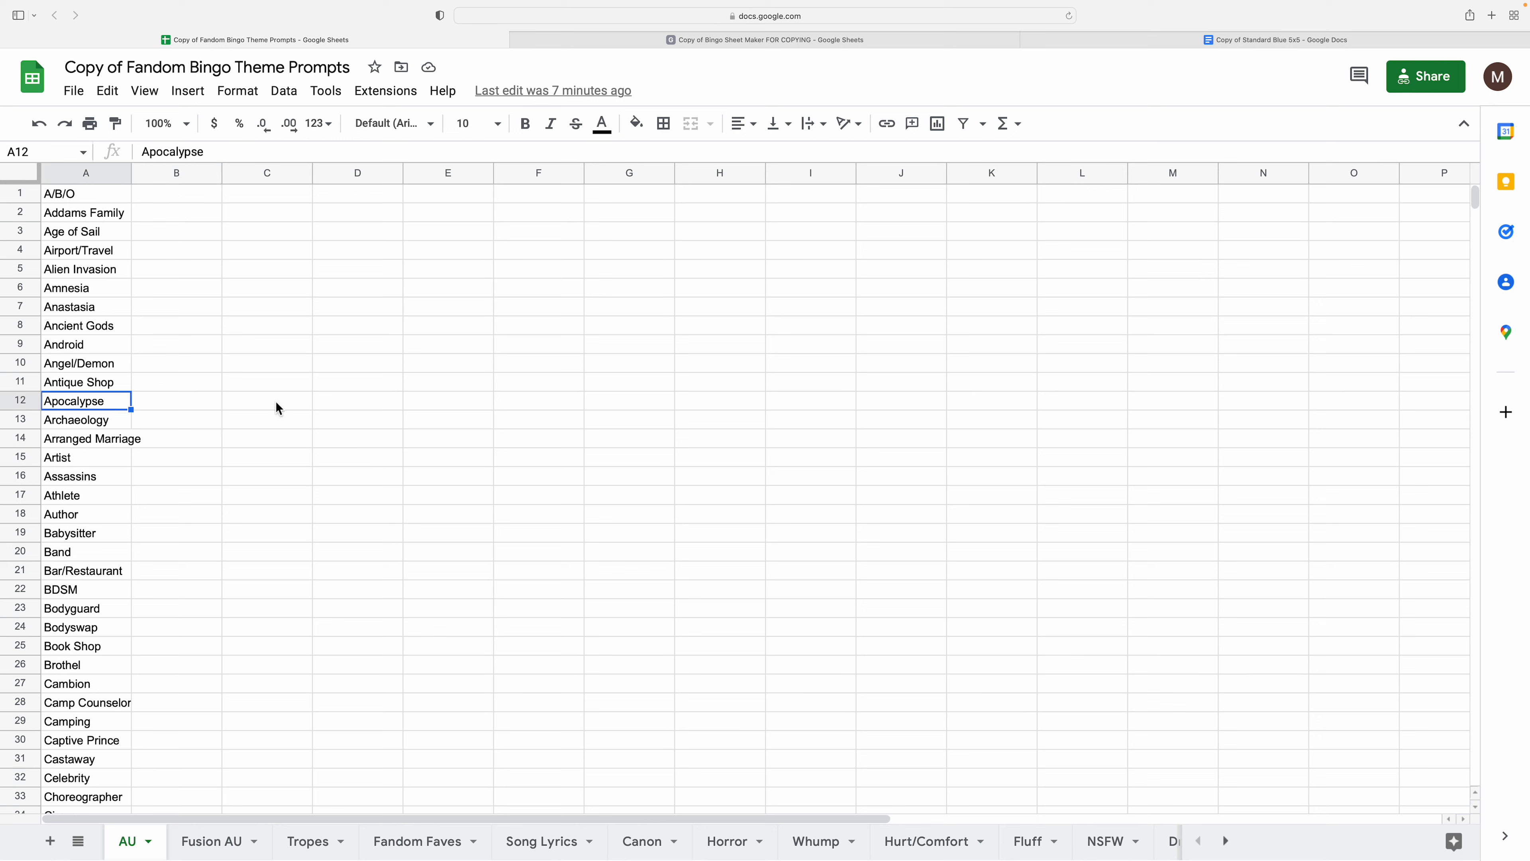
key(Up)
key(Up)
key(Up)
key(Up)
key(Up)
key(Up)
key(Up)
key(Up)
key(Up)
key(Up)
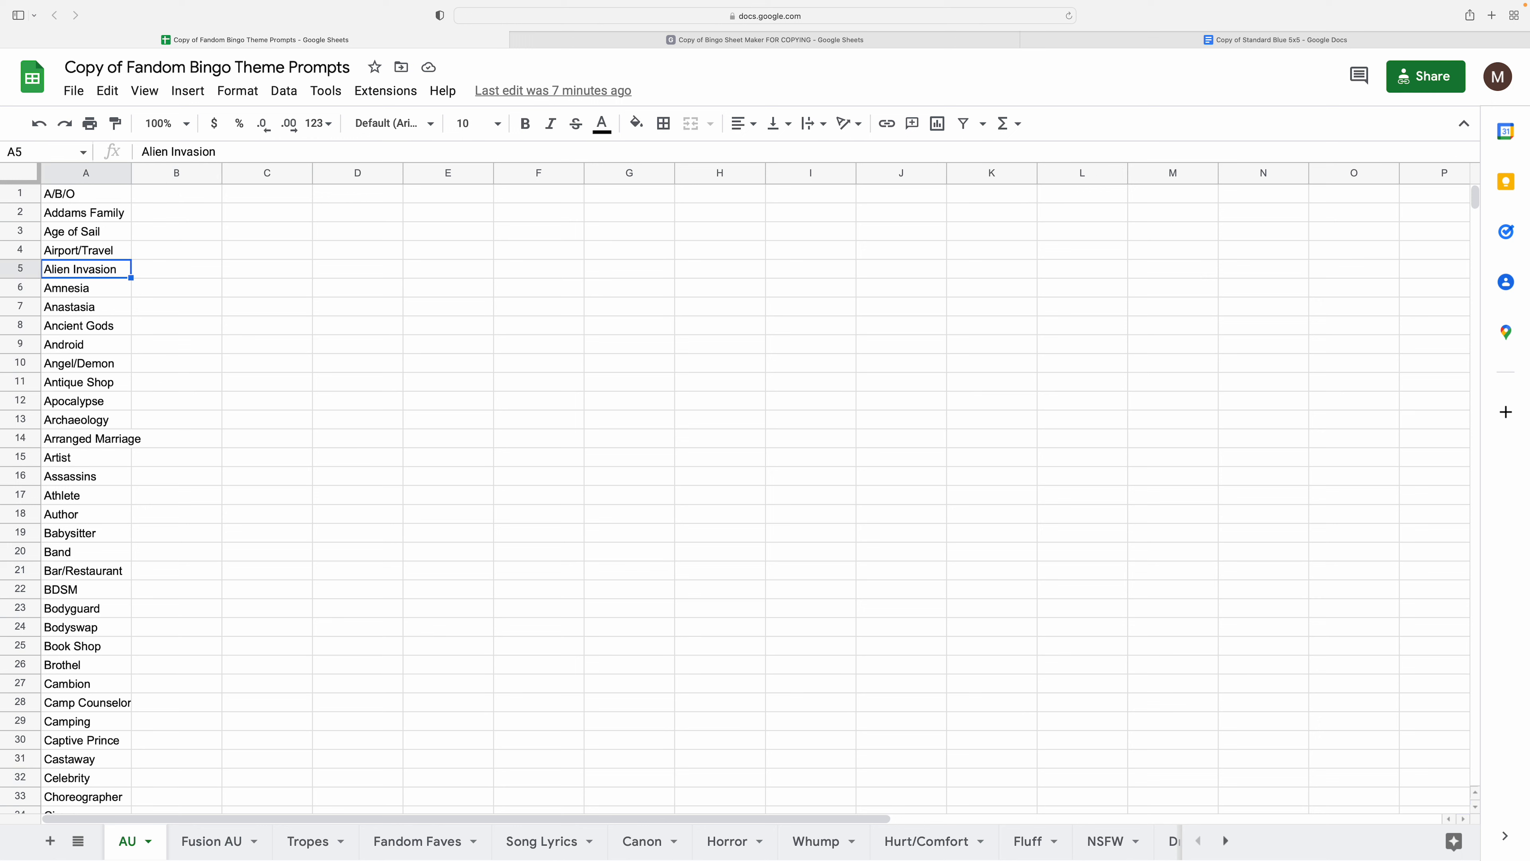
key(Up)
key(Down)
key(Down)
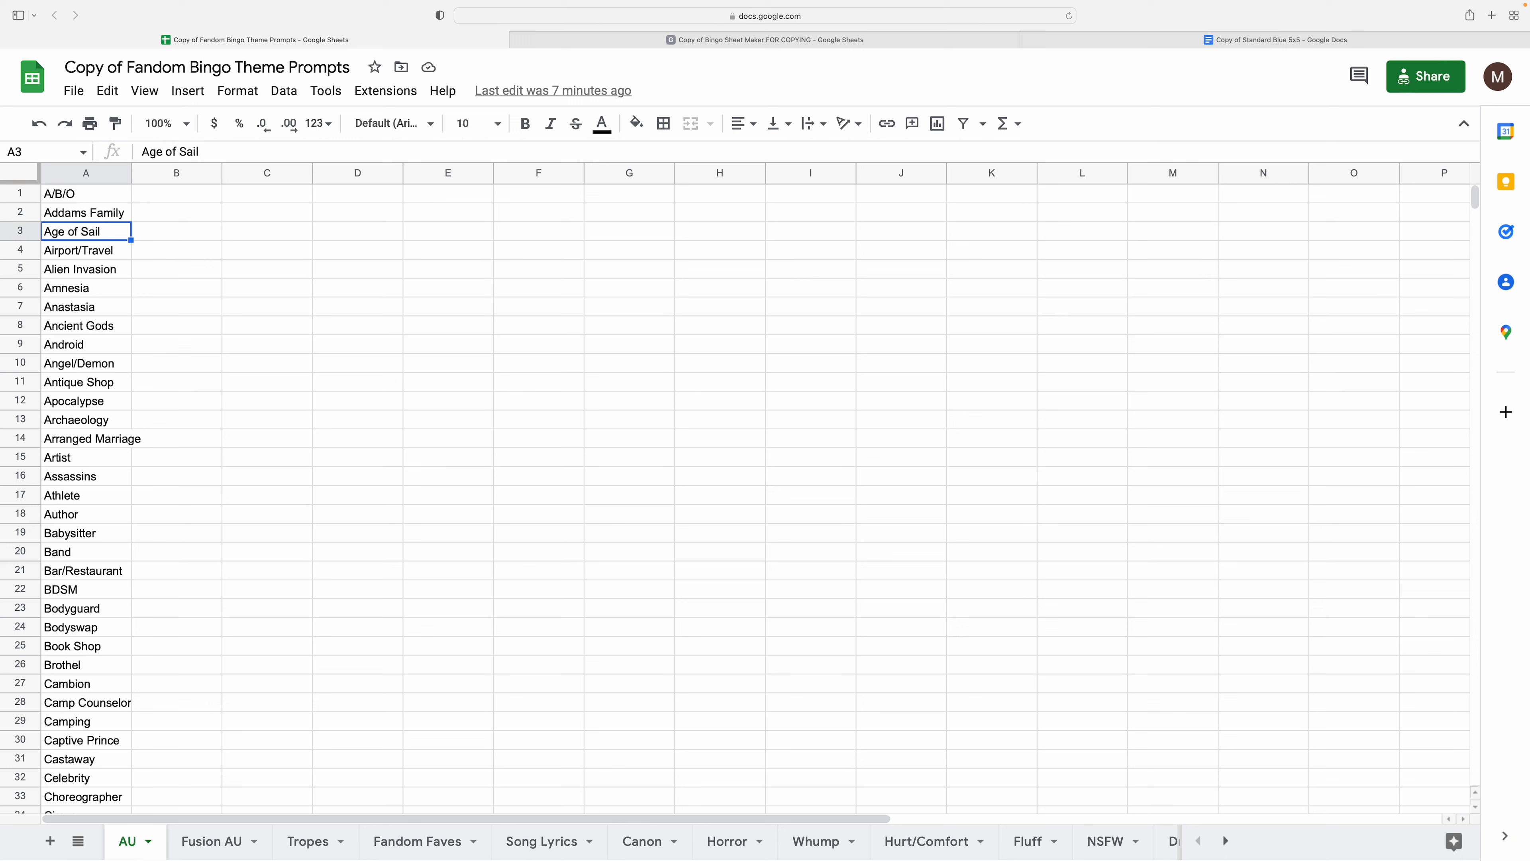
key(Up)
key(Up)
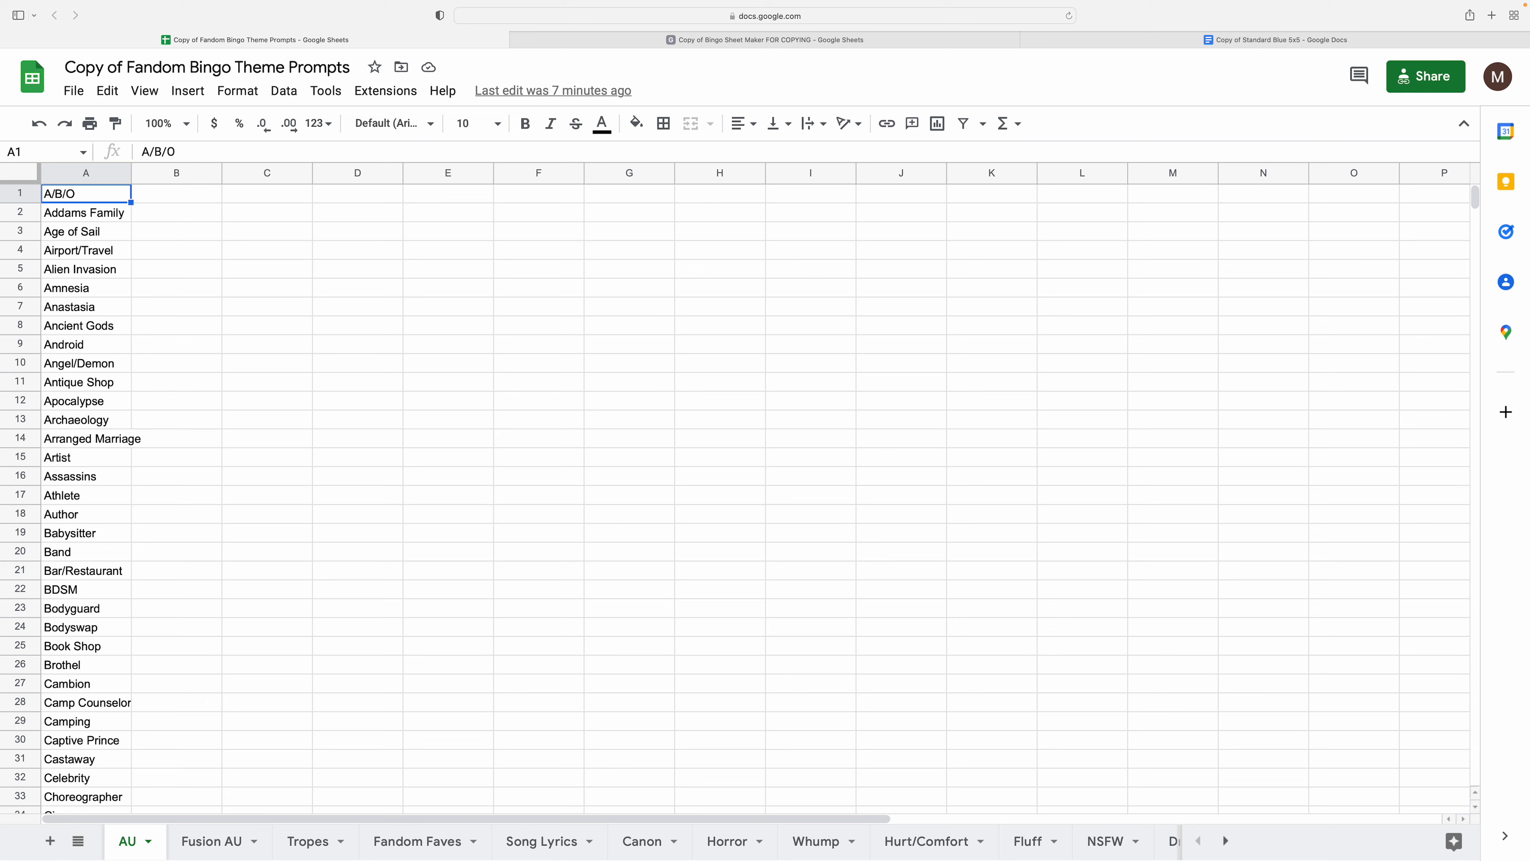
key(Right)
key(Right)
key(Left)
key(Left)
key(Right)
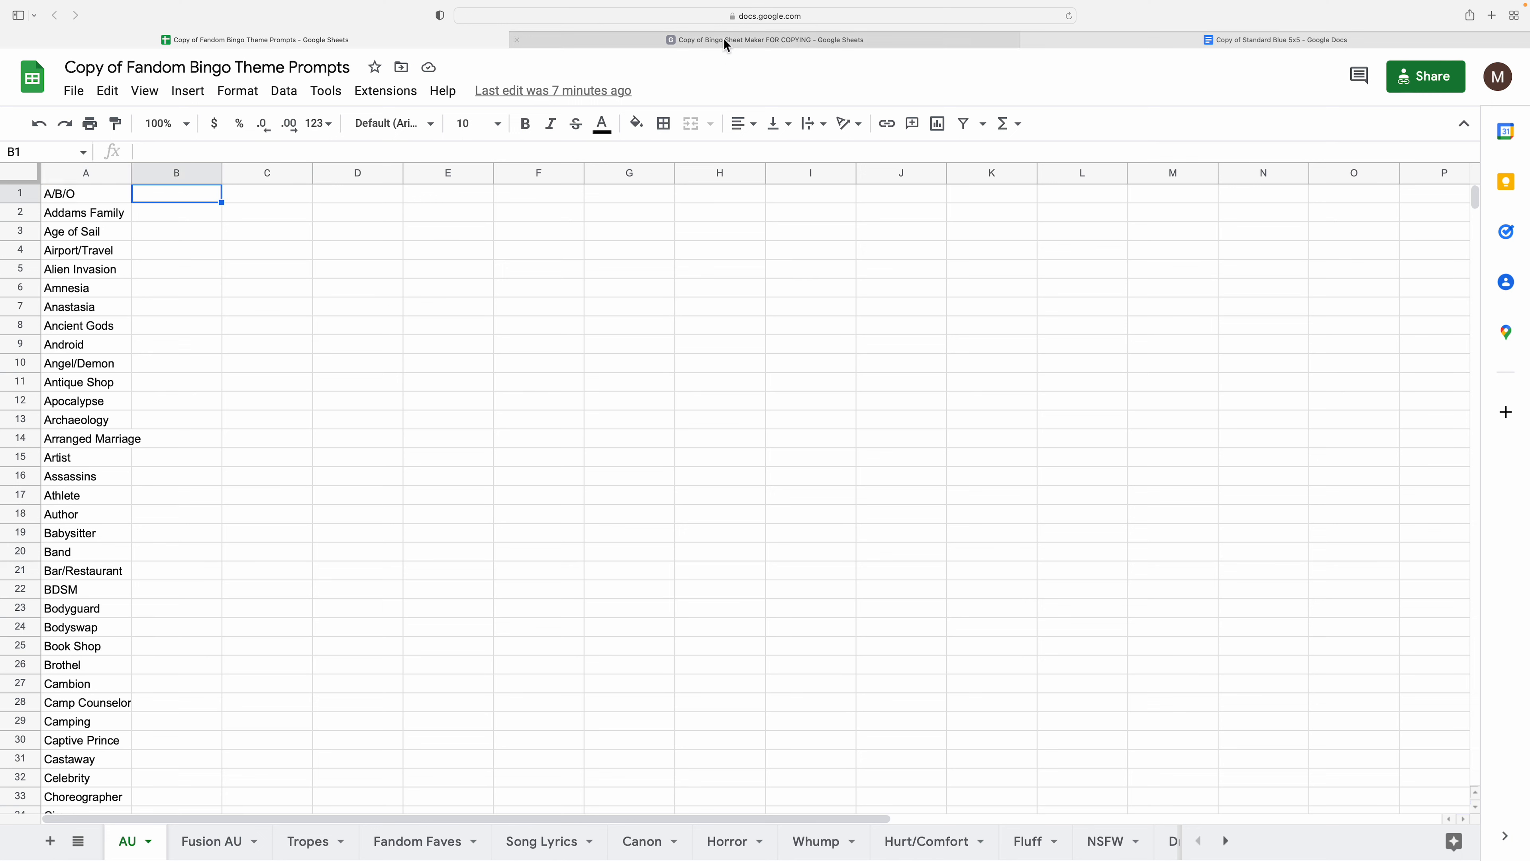
- Enter AU, Fusion AU and Tropes in cells A2:A4 of the Options sheet
click(827, 39)
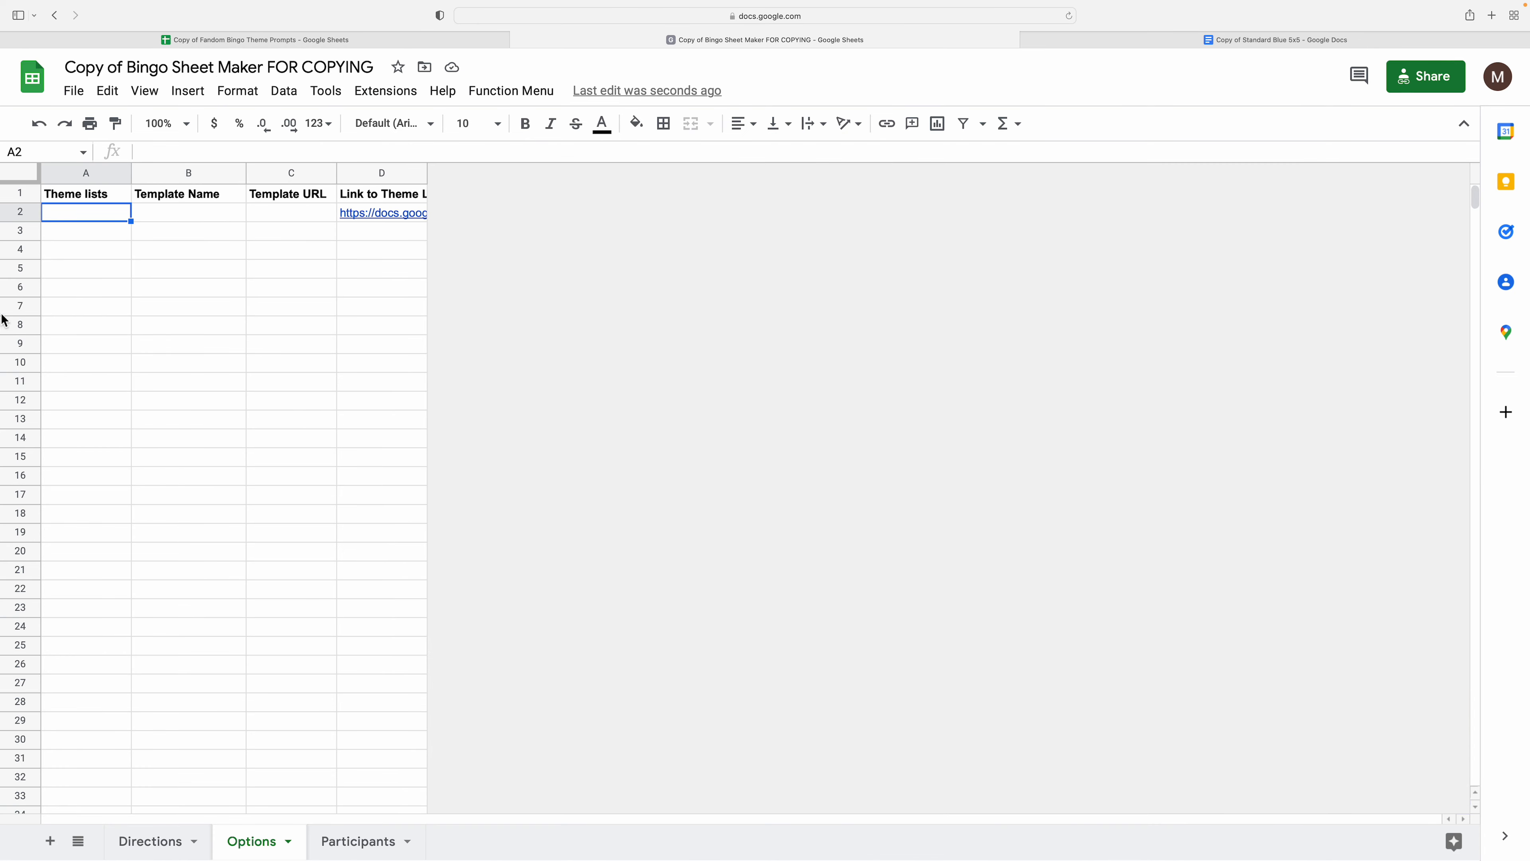
text(AU)
key(Return)
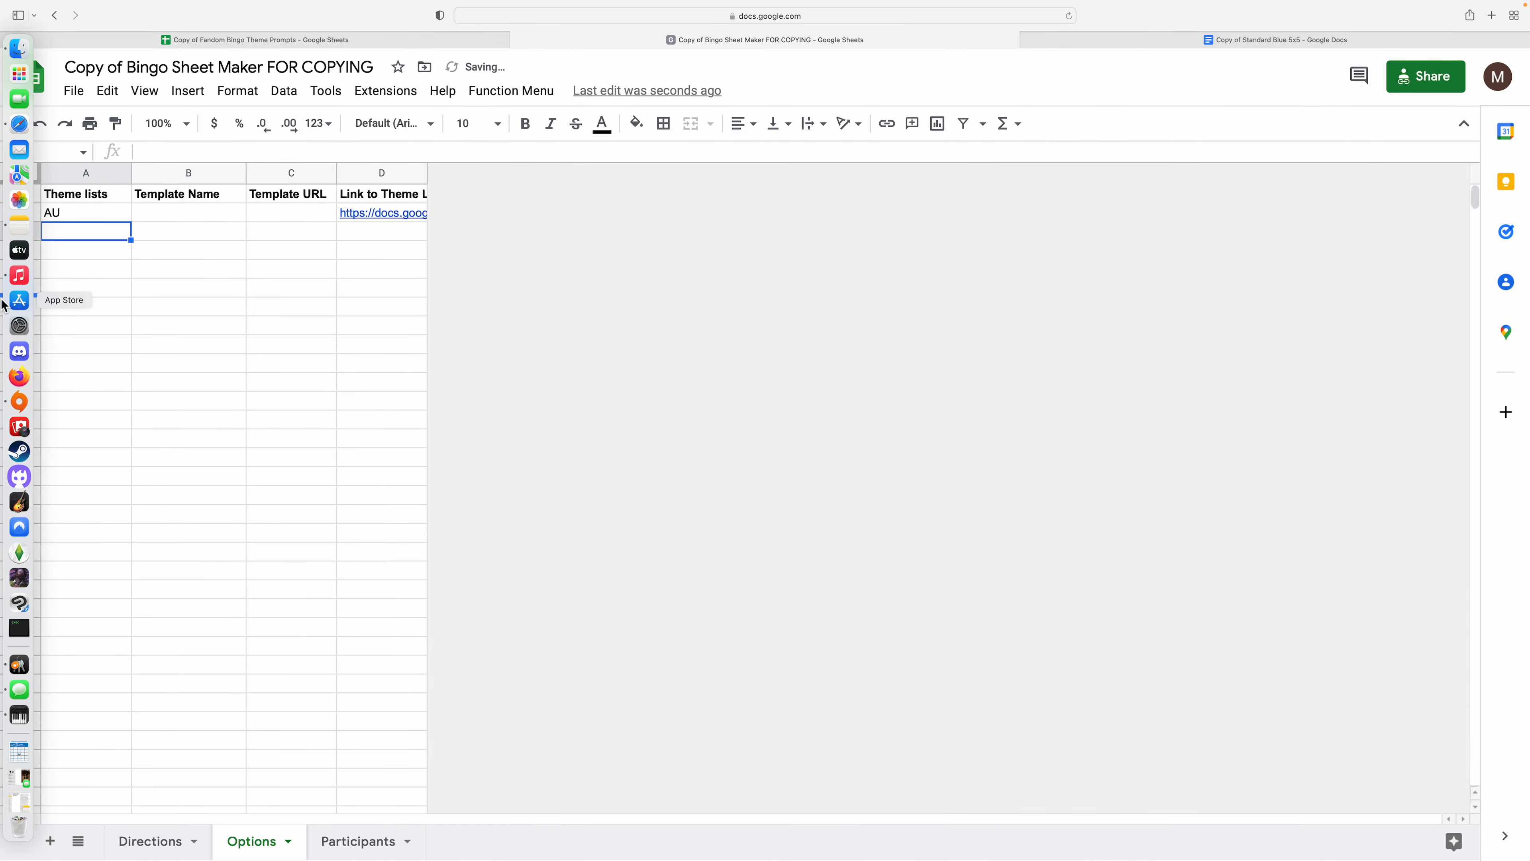
text(Fusion Au)
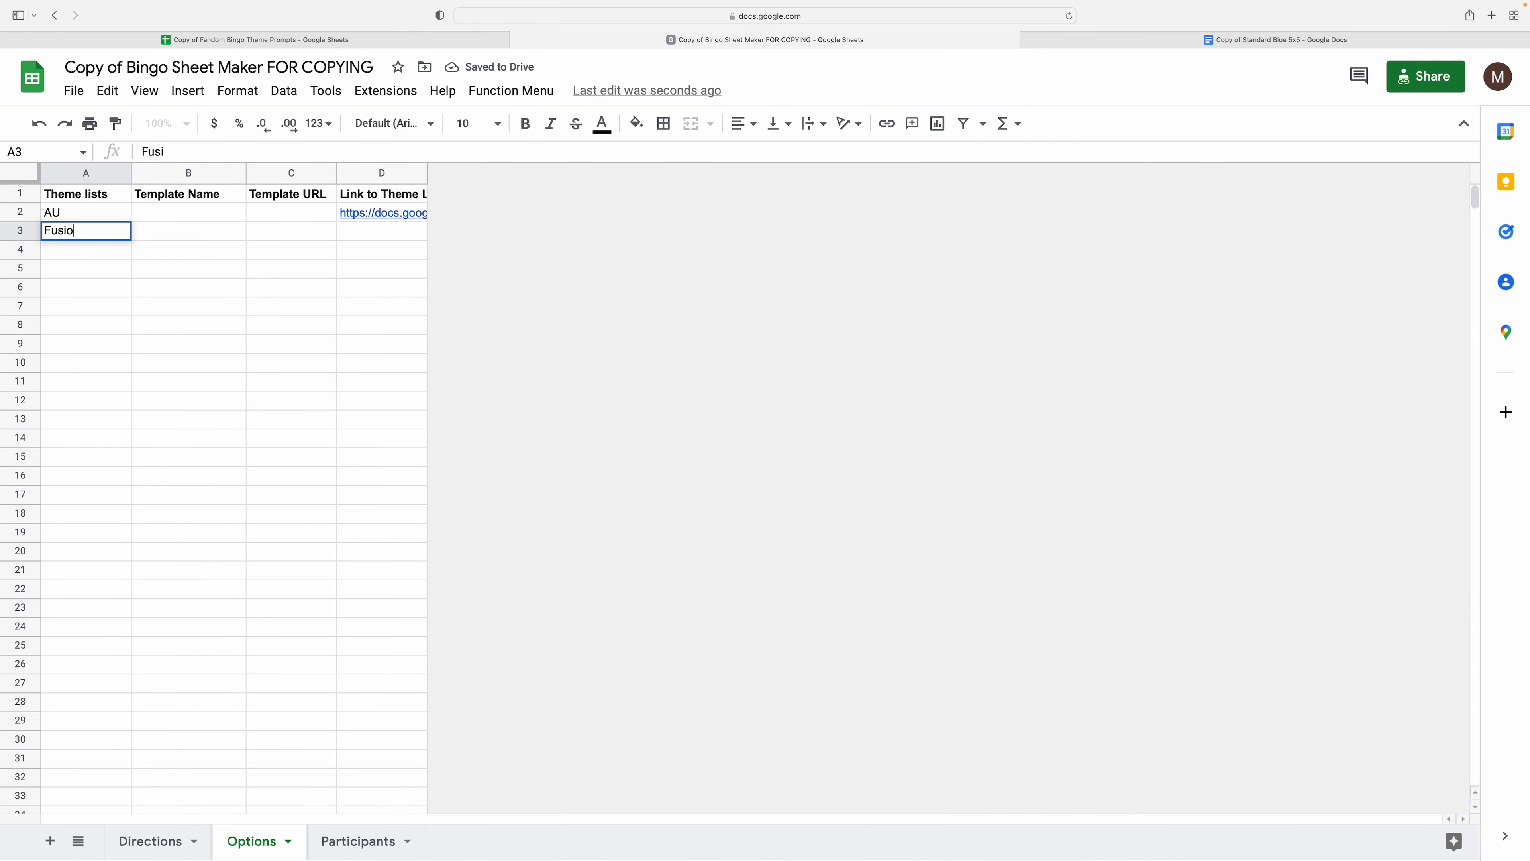
key(Return)
text(Tropes)
key(Return)
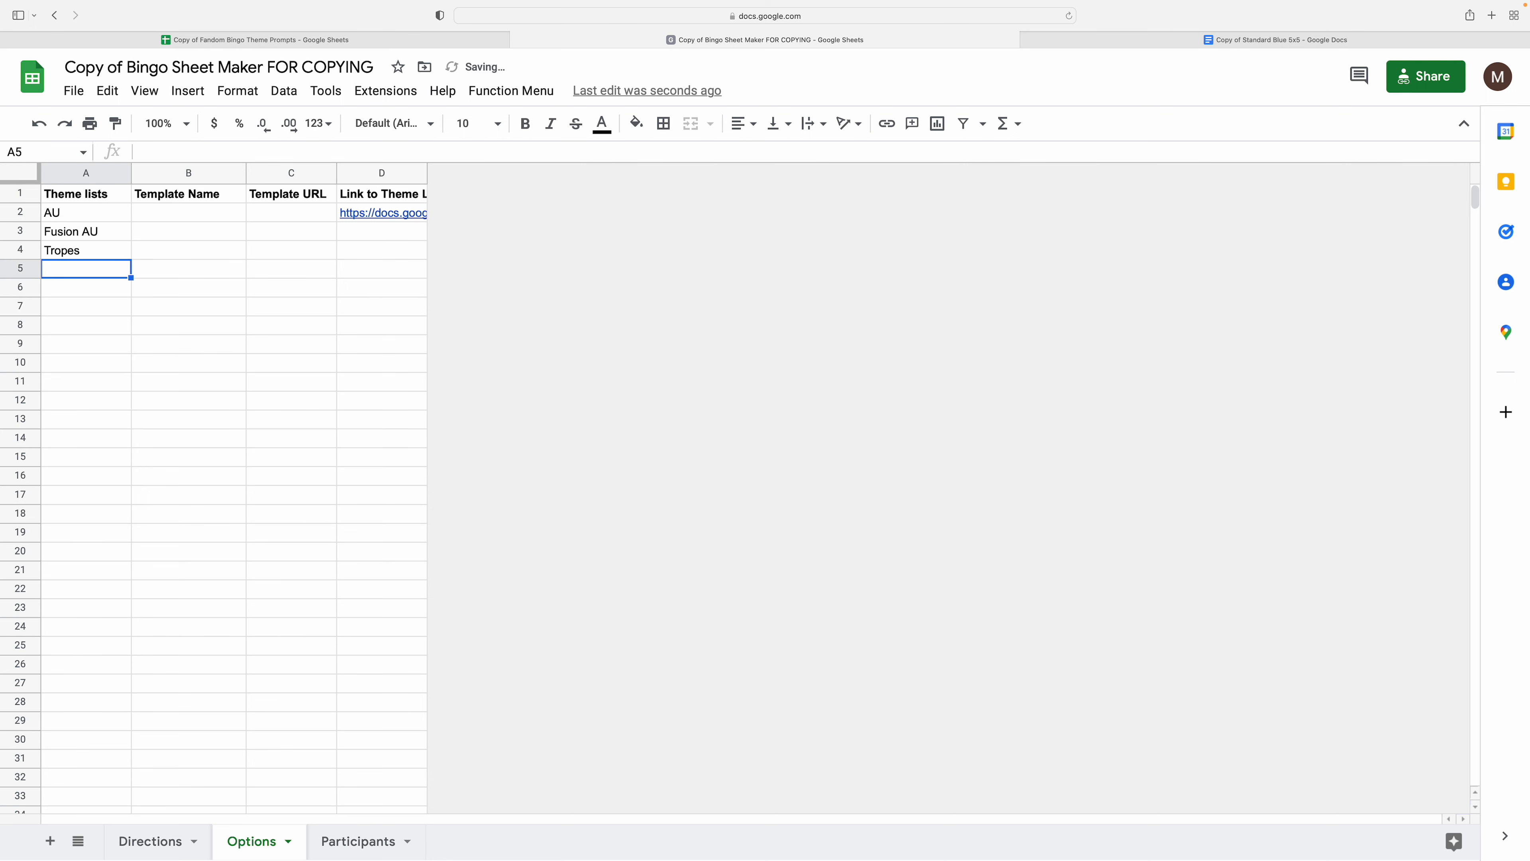
click(202, 297)
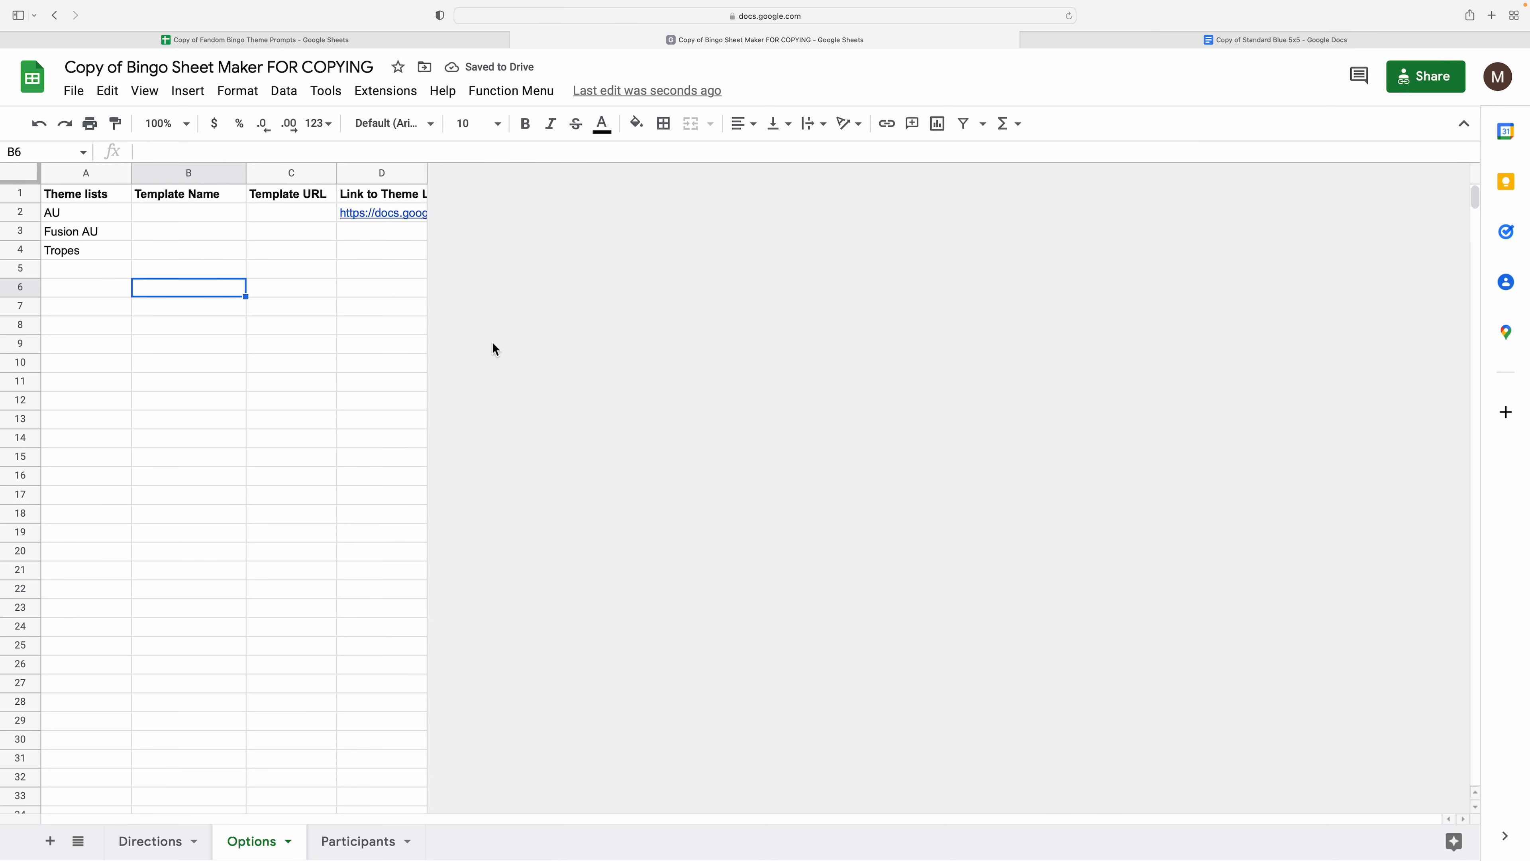
click(1169, 37)
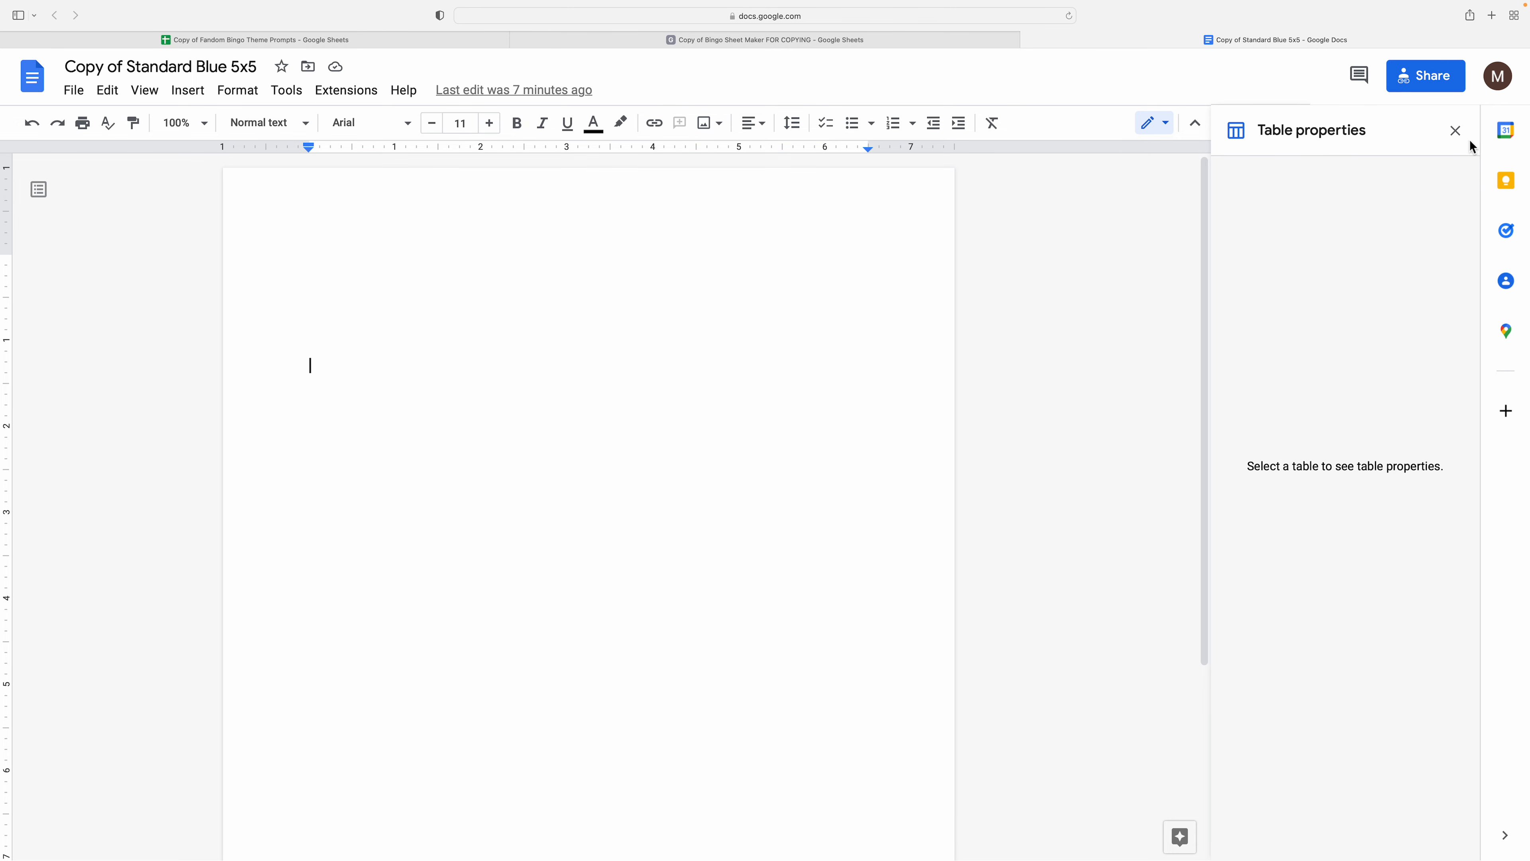
- Close the Table properties sidebar and open the Watermark settings from Insert
click(1456, 132)
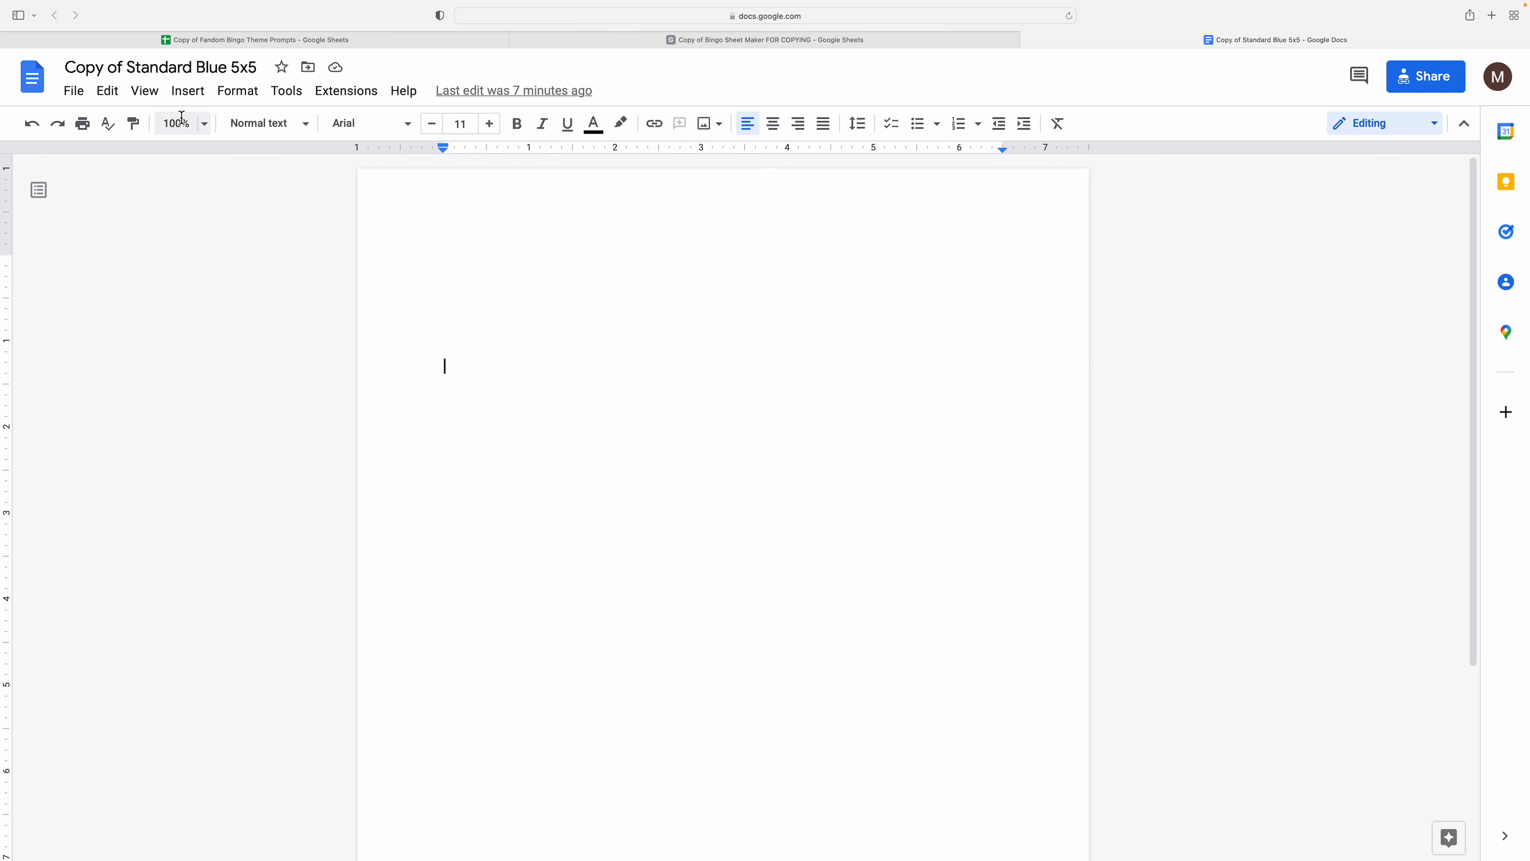
click(189, 100)
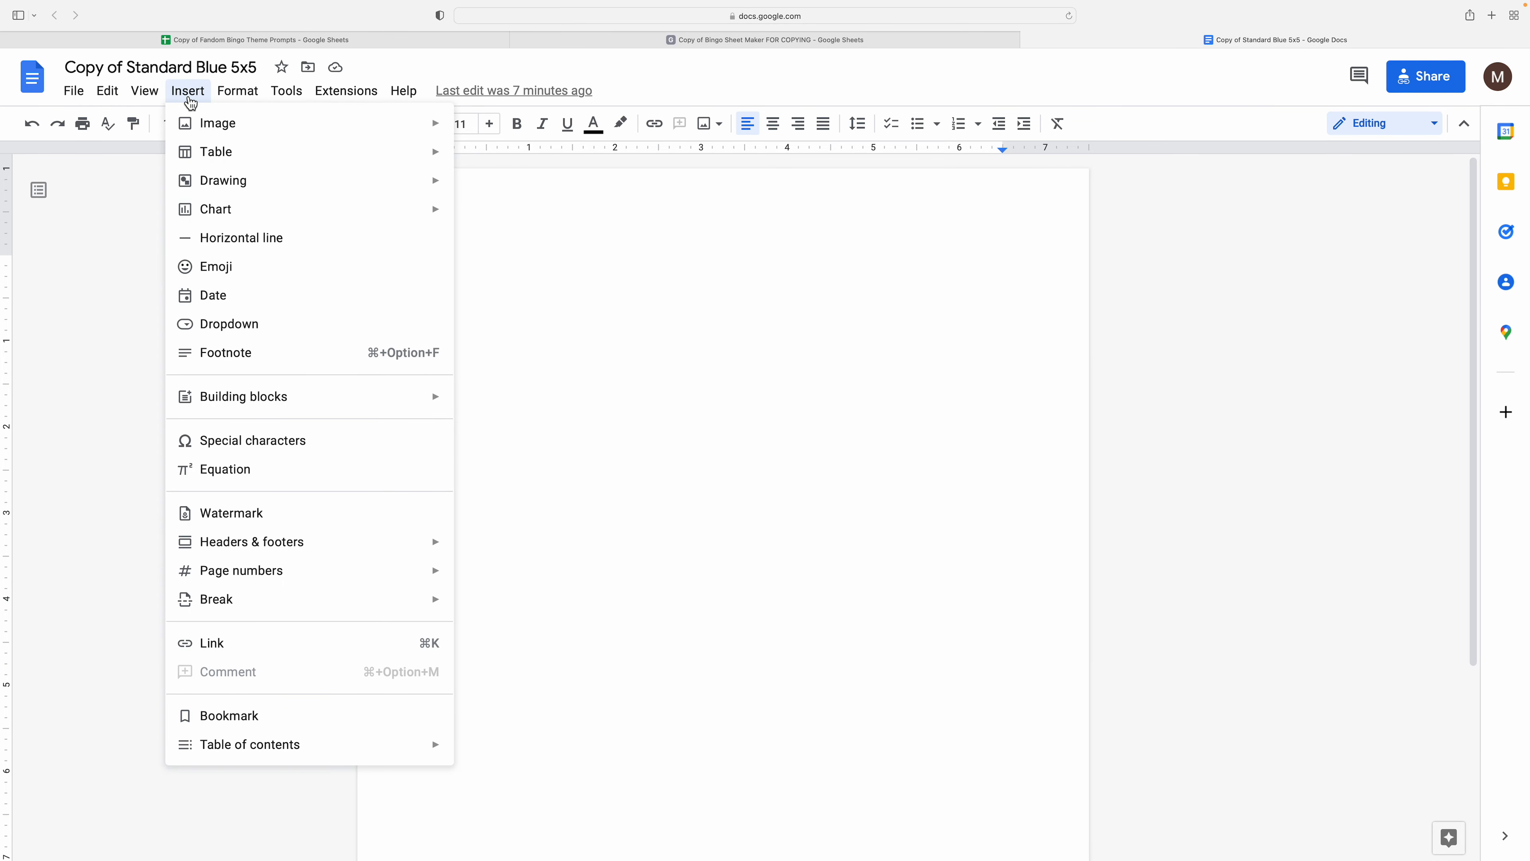
click(276, 515)
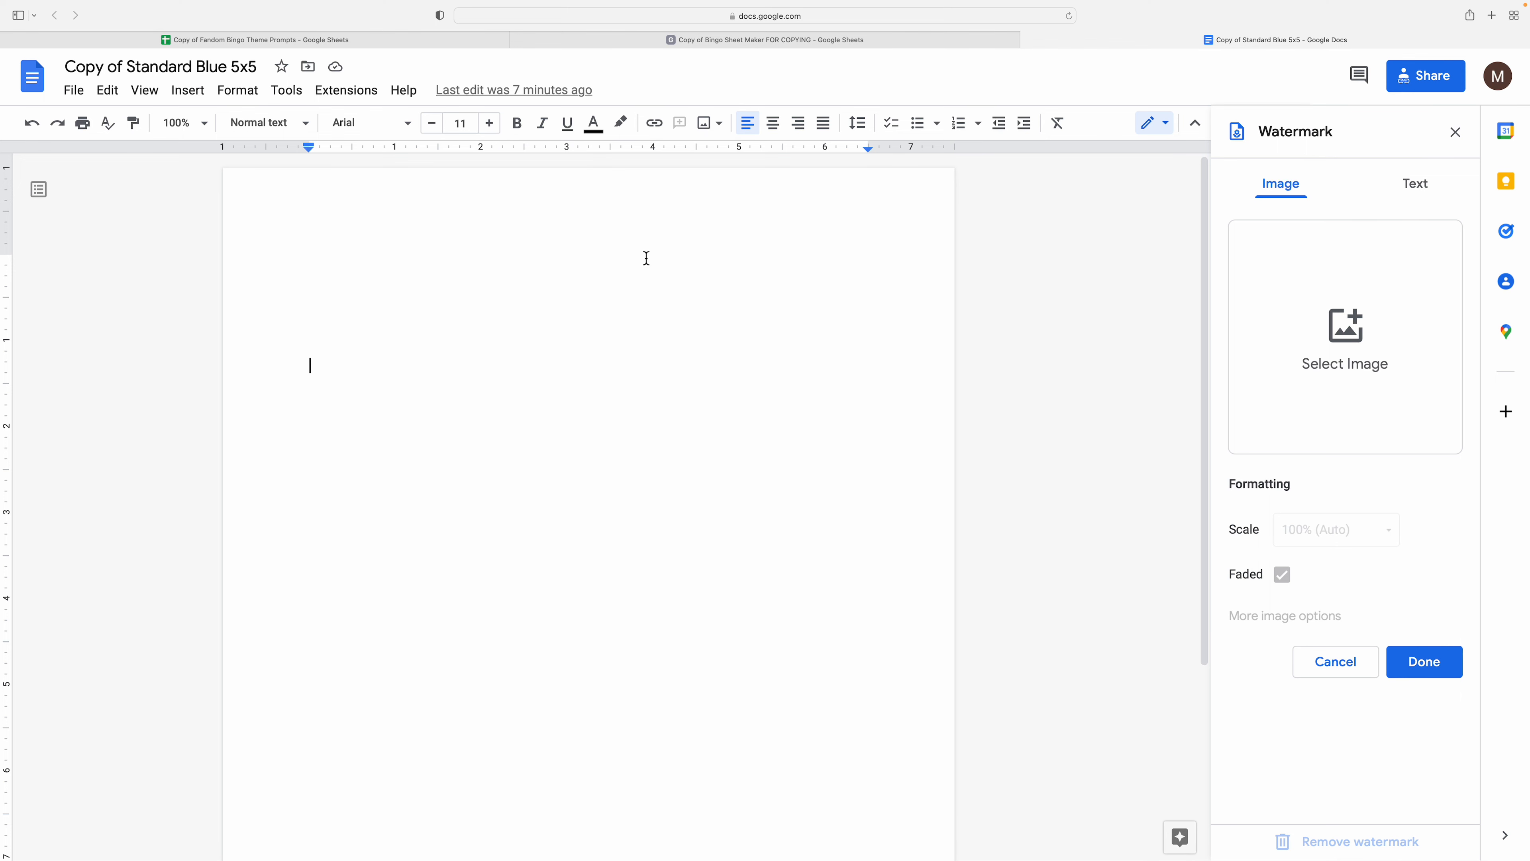
- Upload RexObiBingo-1.png as the image watermark with Faded turned off
click(1359, 369)
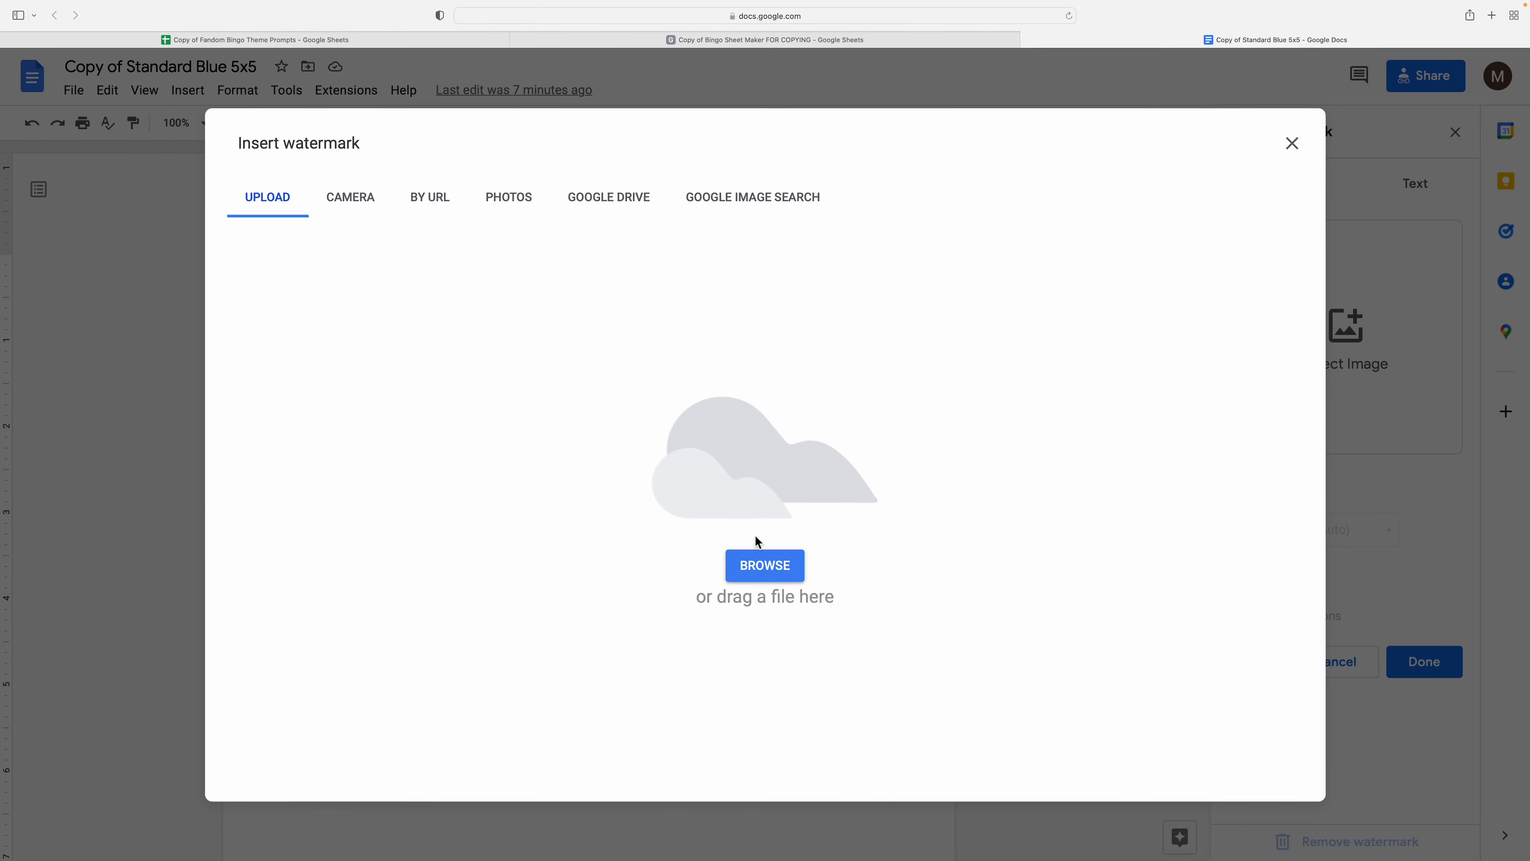
click(777, 563)
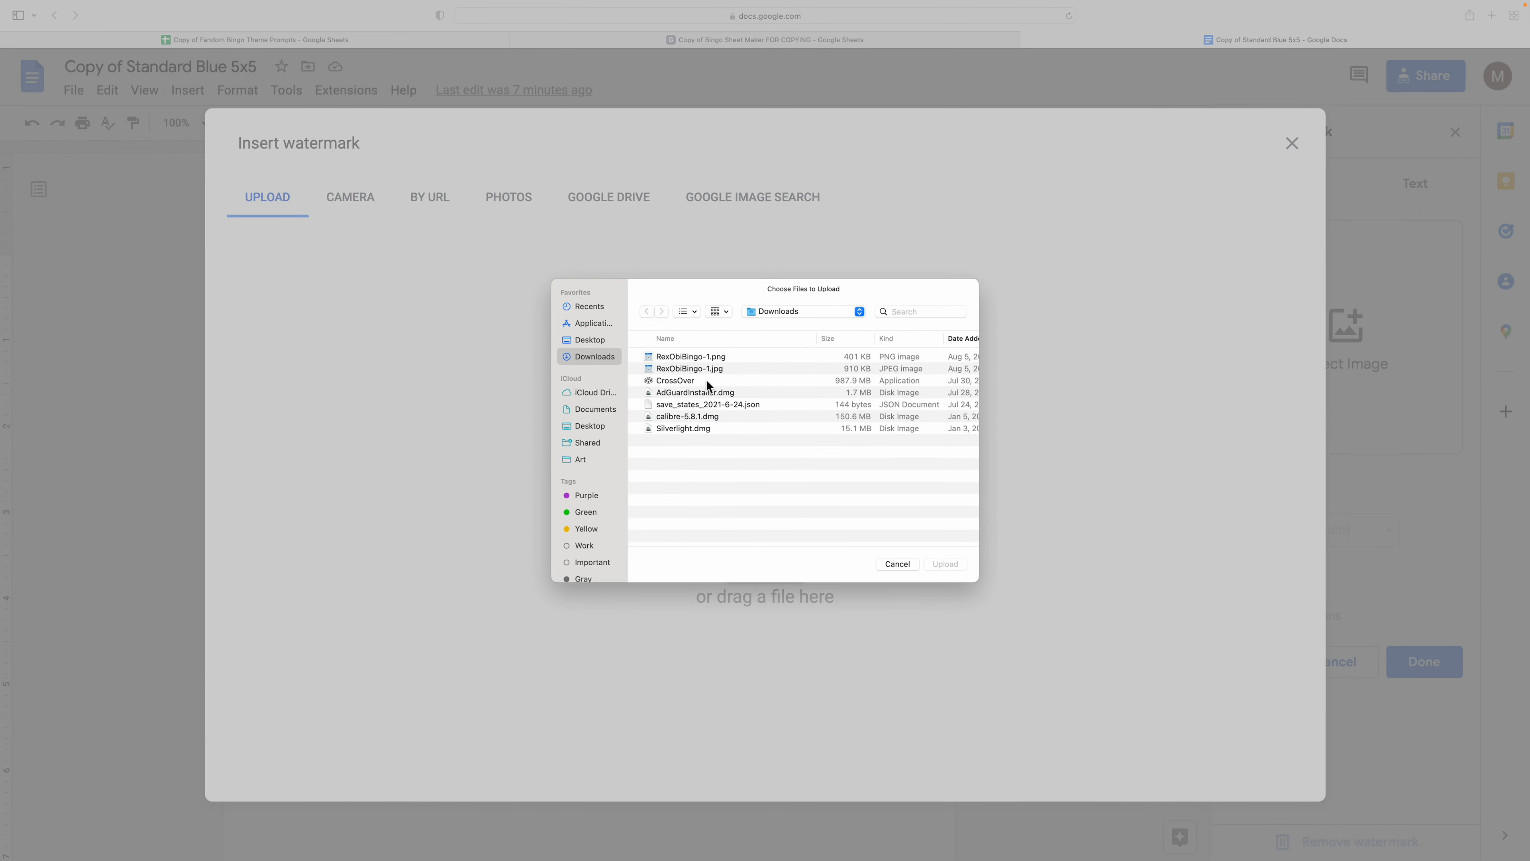
click(713, 361)
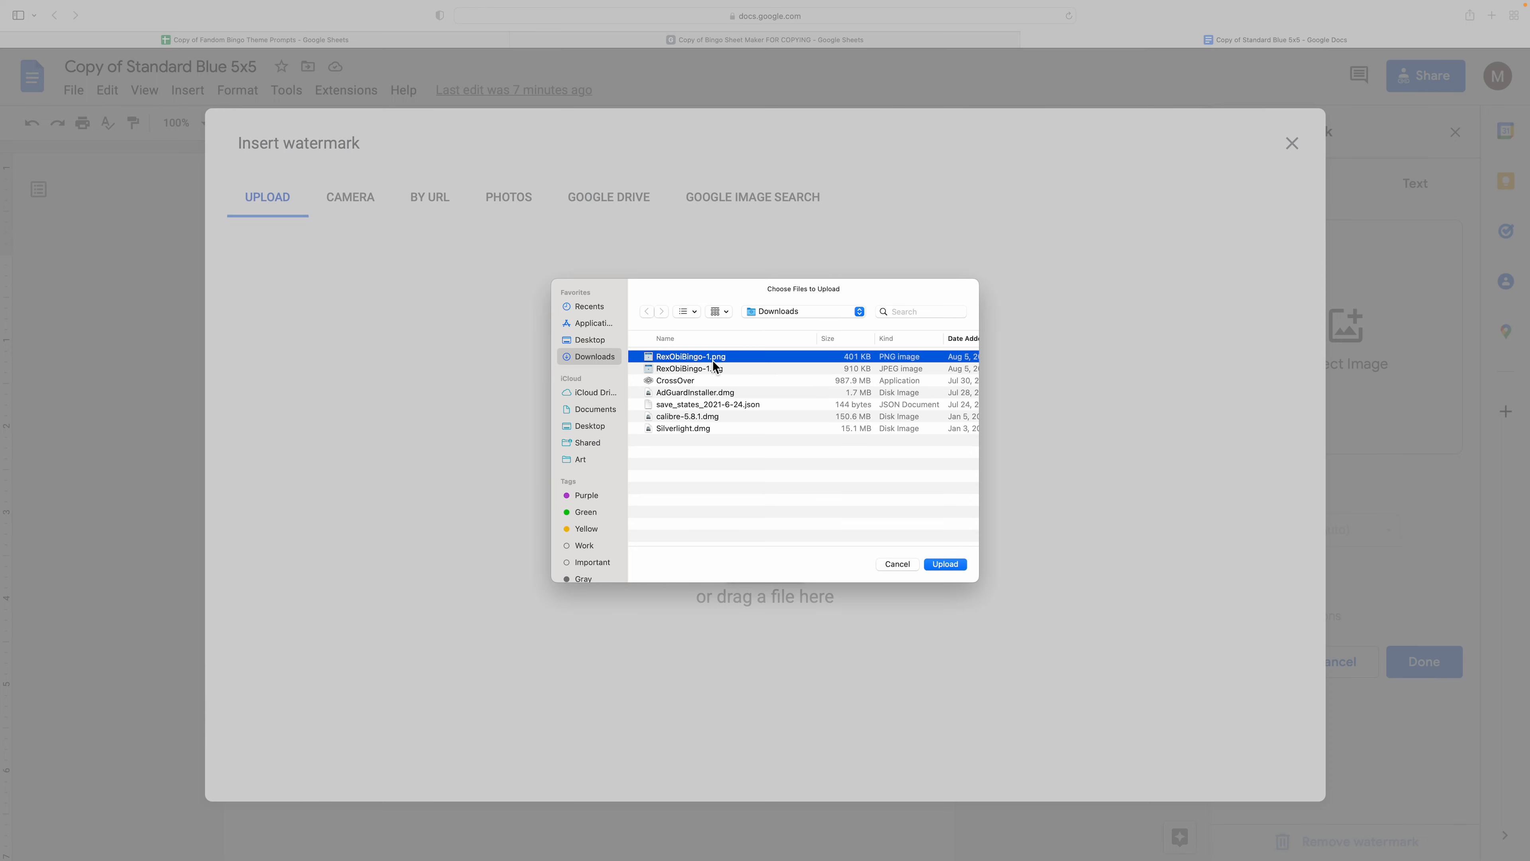
click(943, 565)
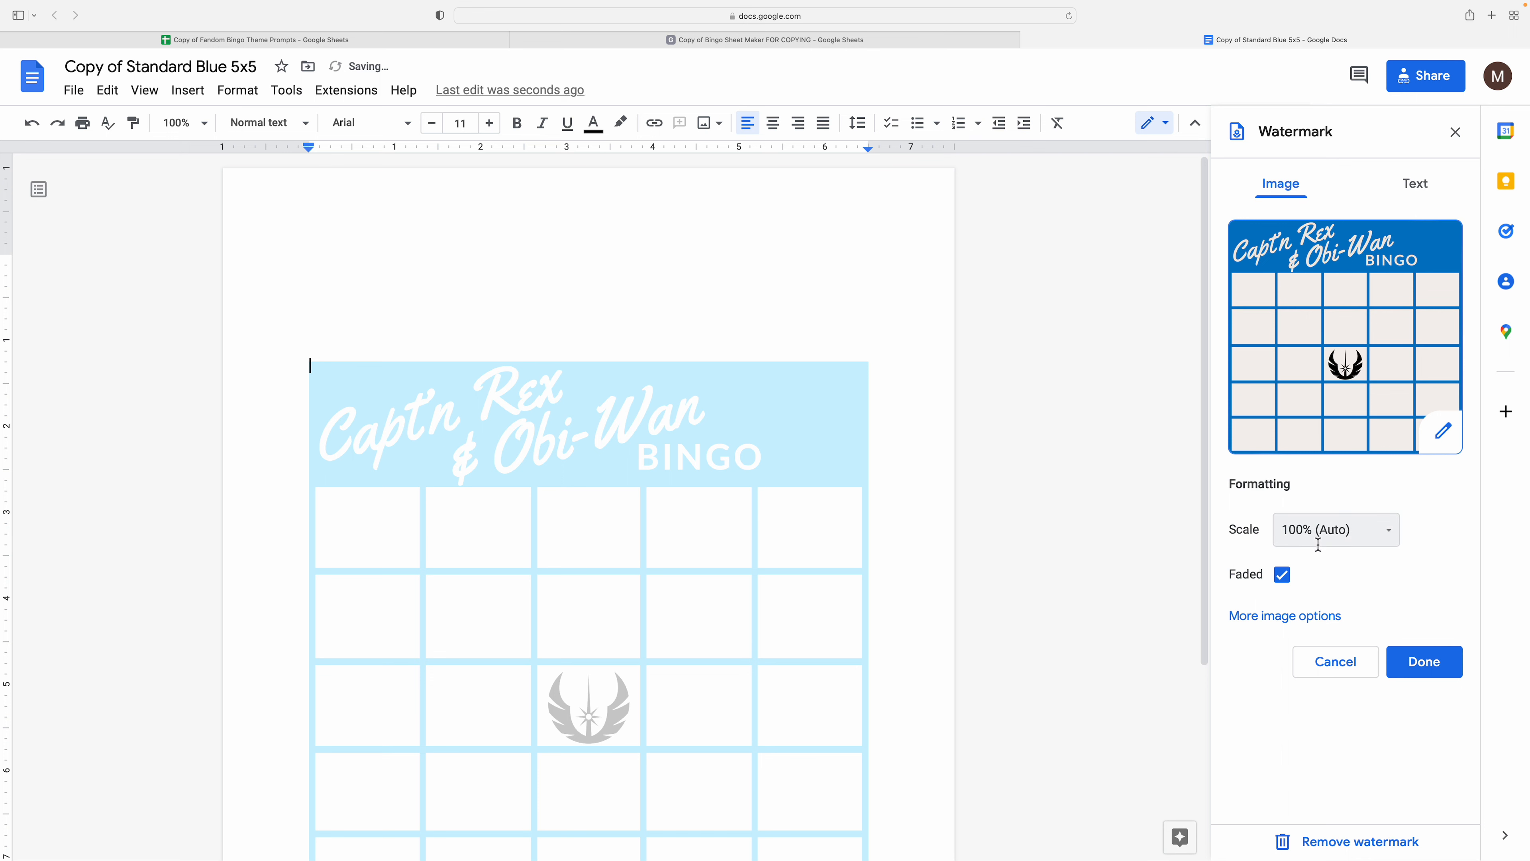
click(1282, 574)
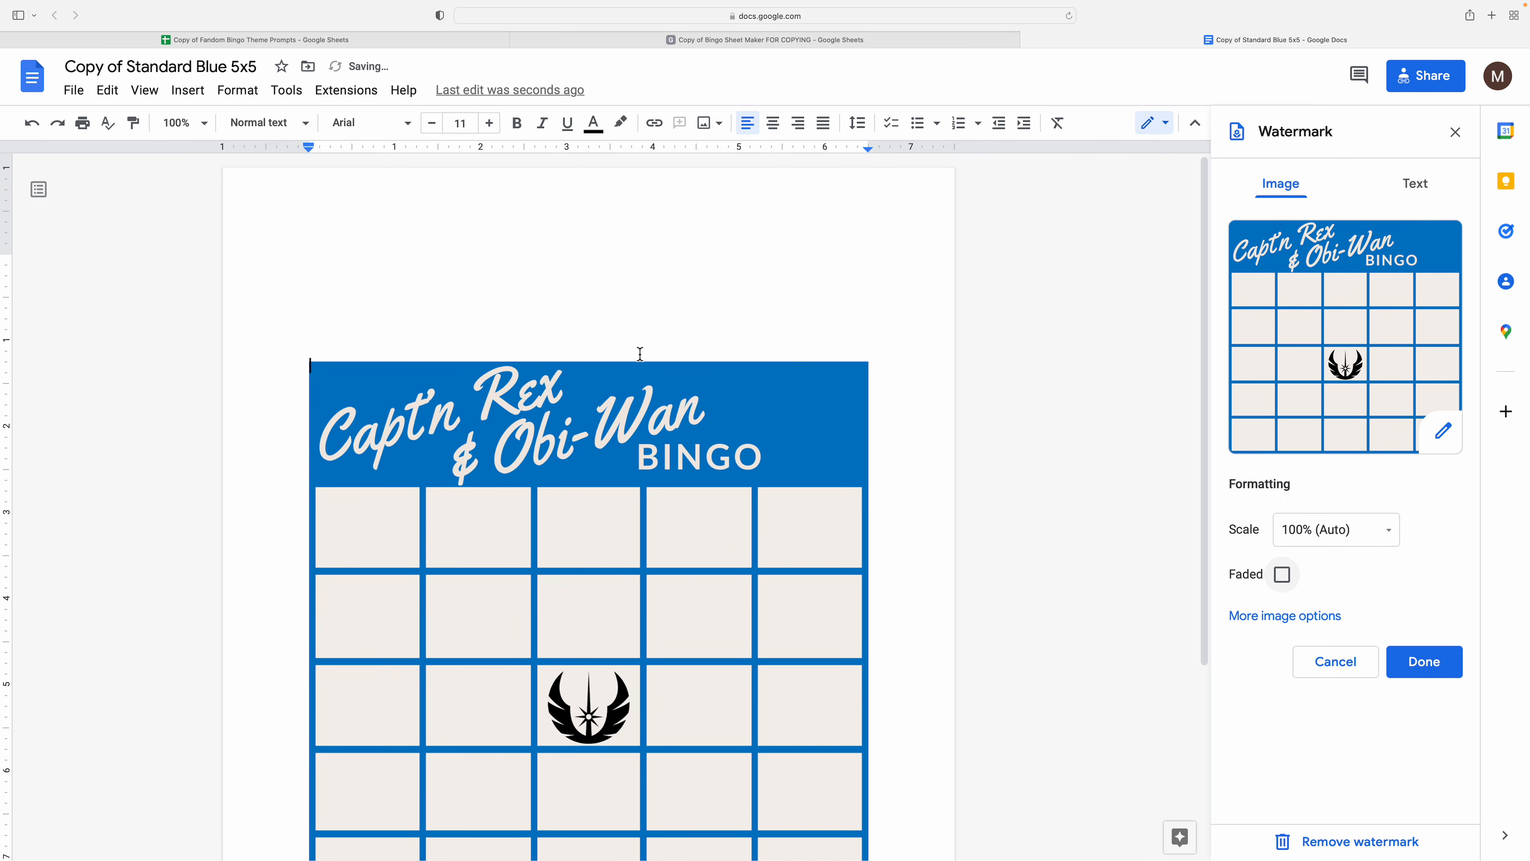
scroll(640, 354, down, 2)
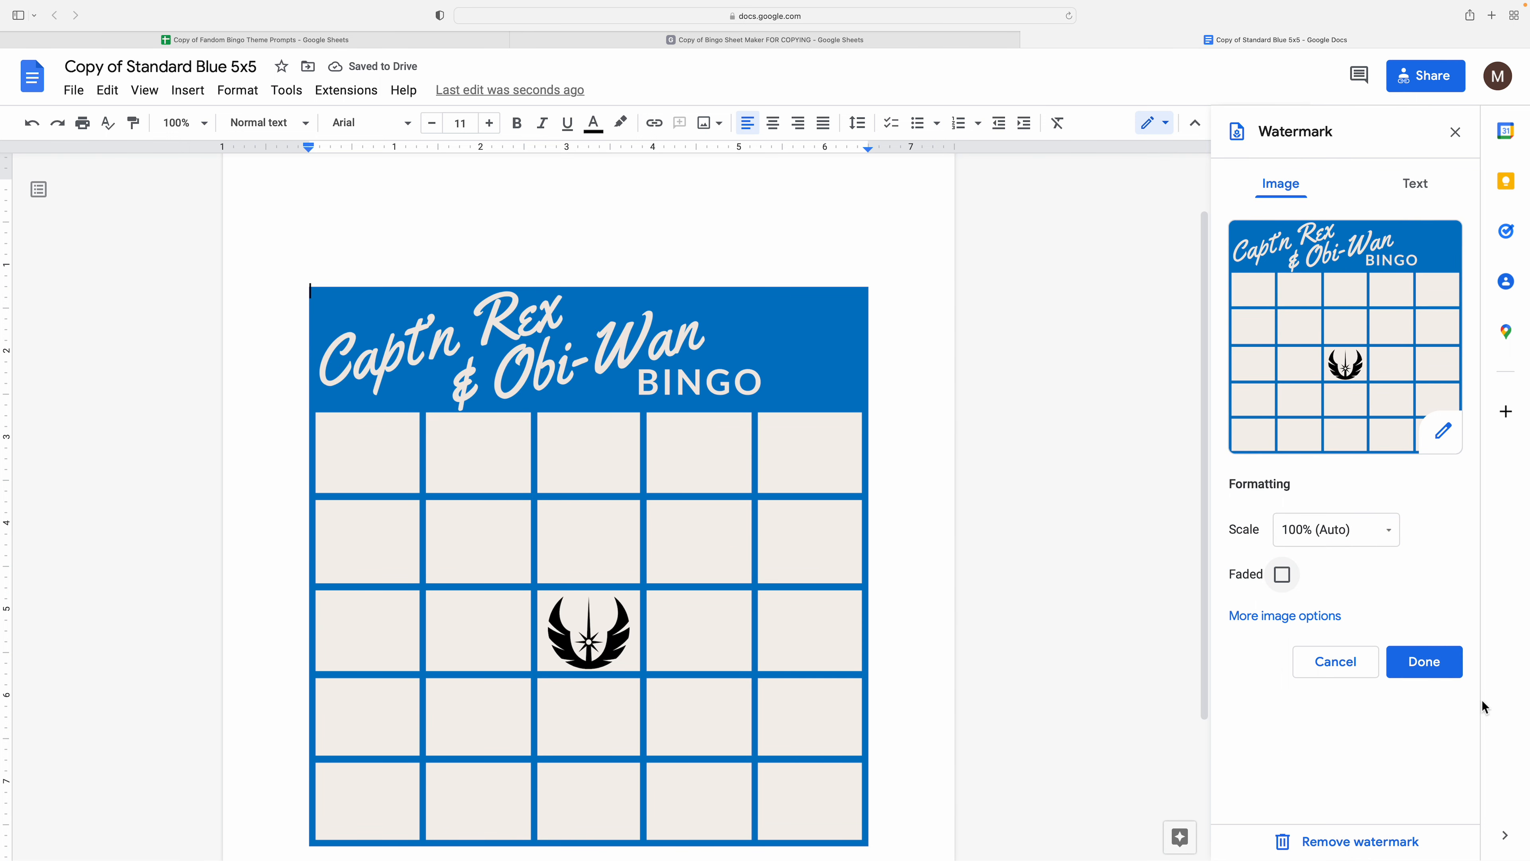
click(1424, 661)
click(86, 94)
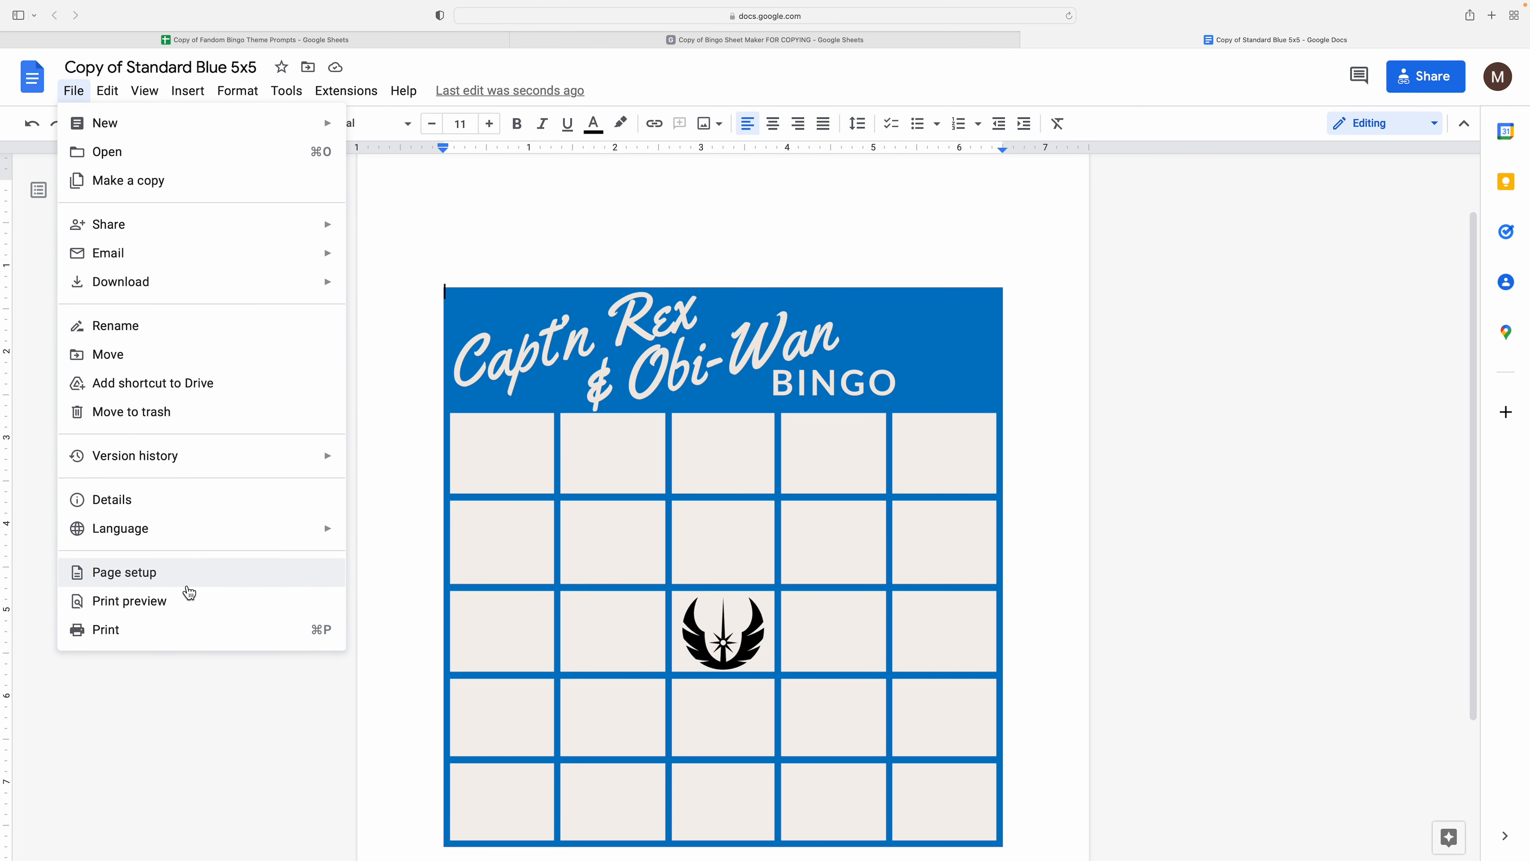
- Set the page colour to the custom blue swatch in Page setup
click(188, 579)
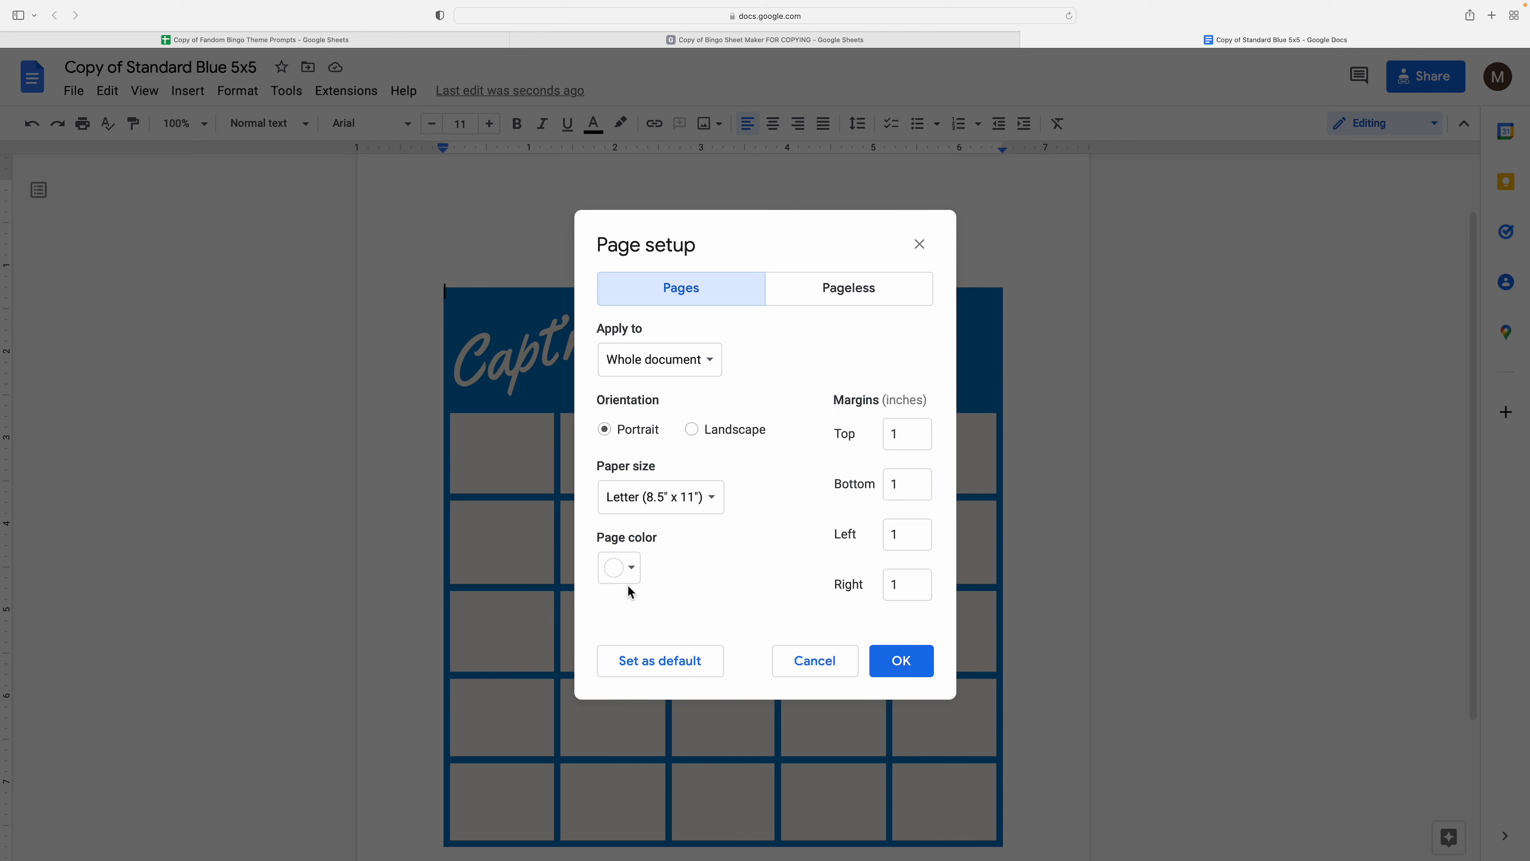
click(628, 581)
click(616, 627)
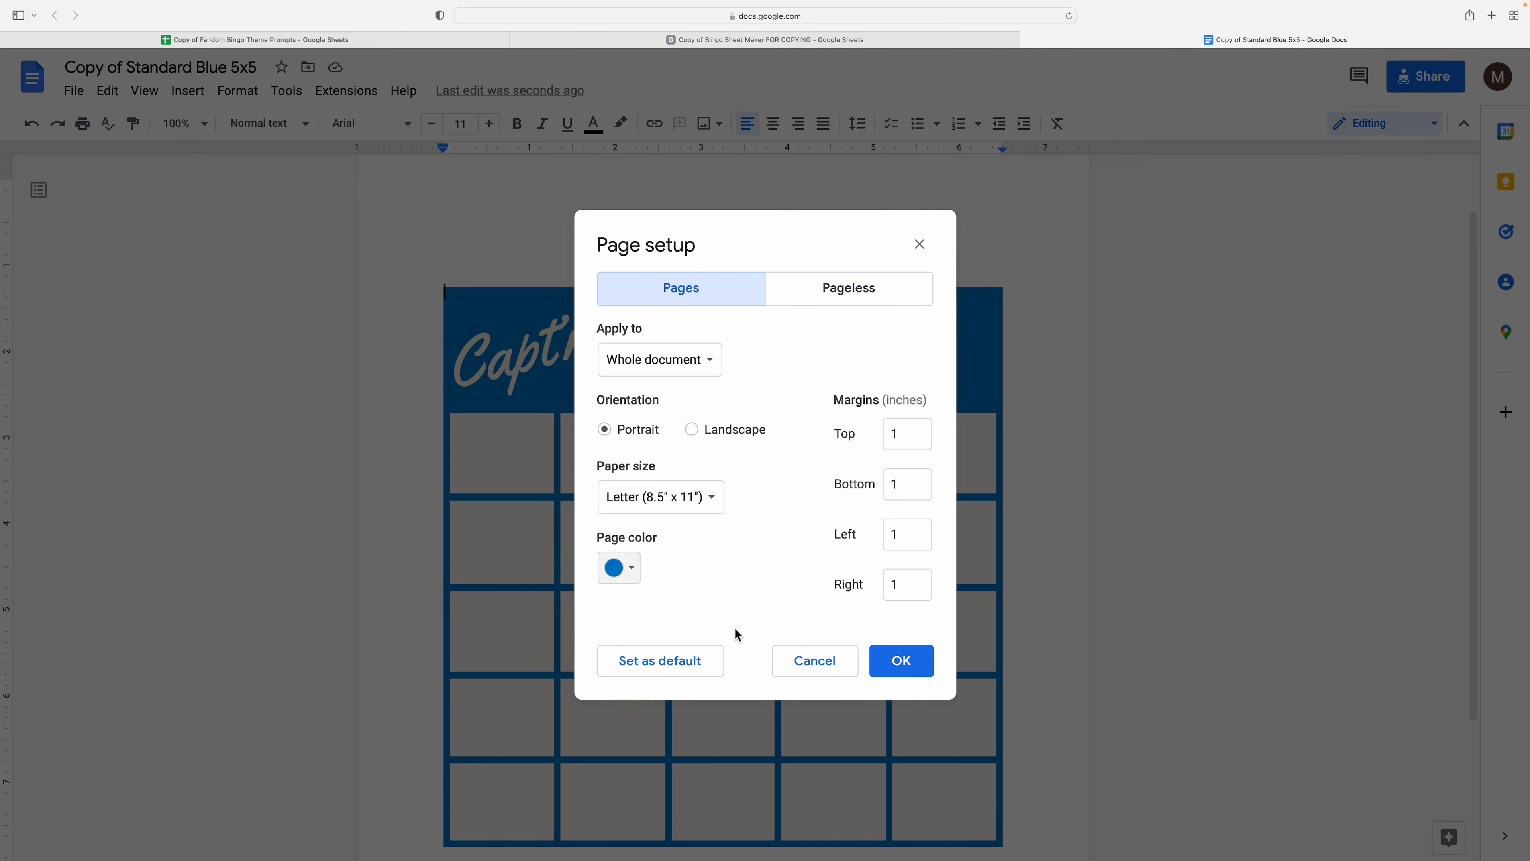
click(903, 661)
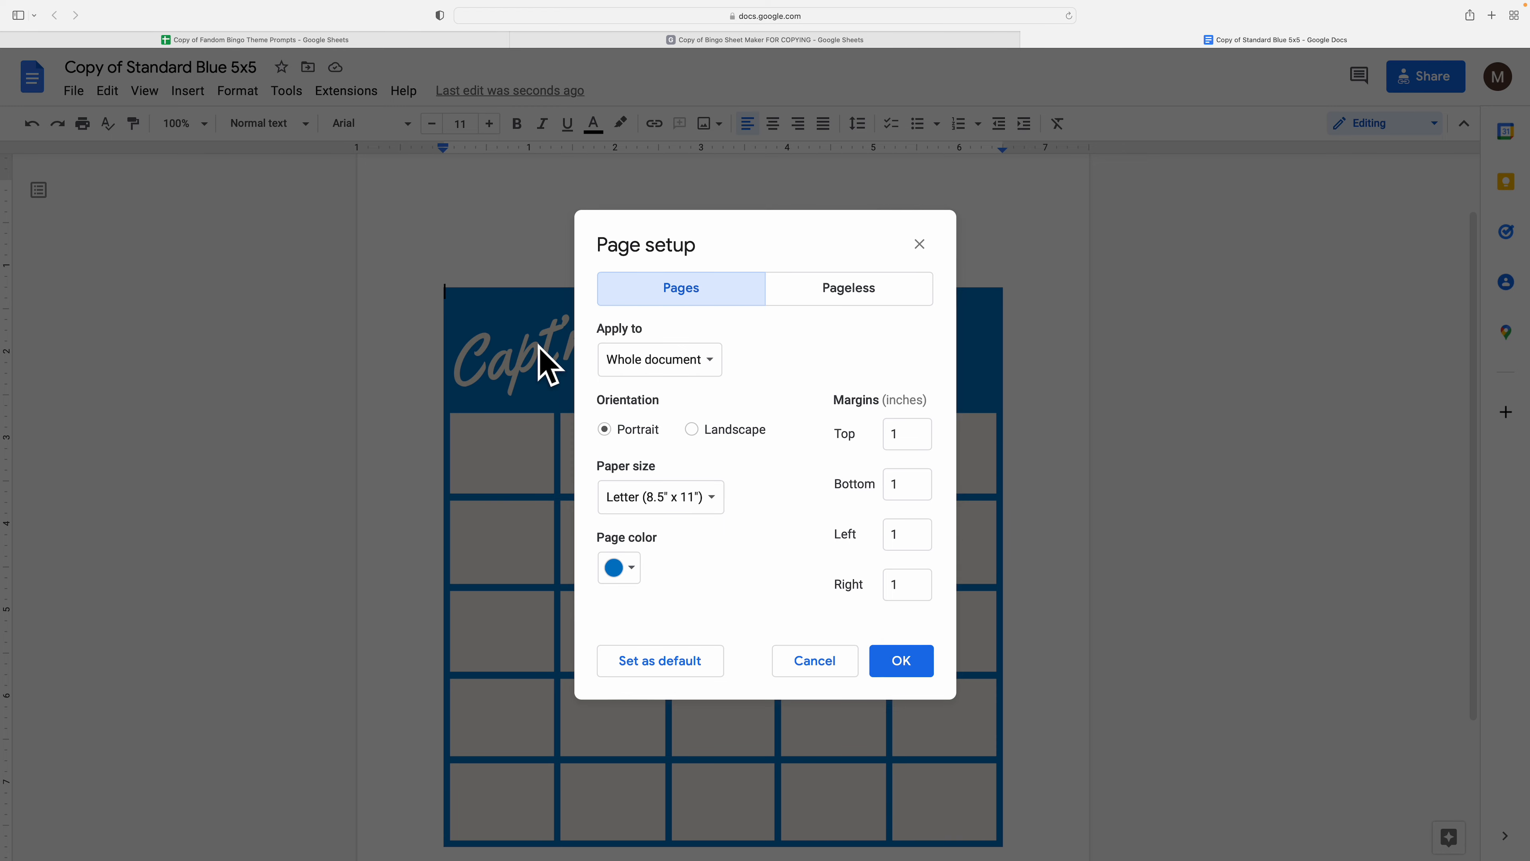
click(900, 661)
scroll(543, 301, up, 3)
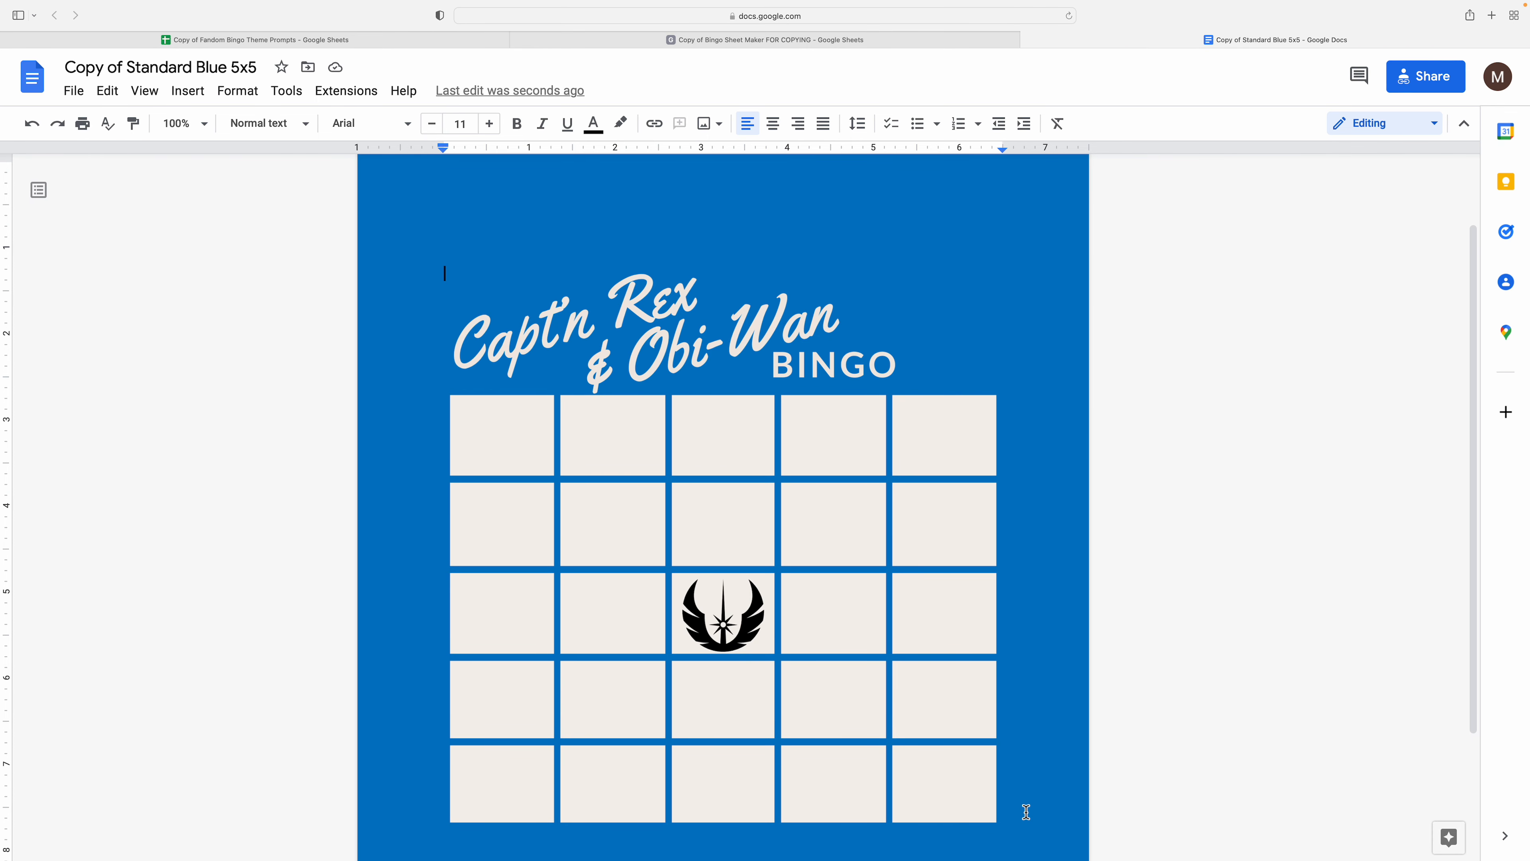
scroll(820, 724, down, 3)
scroll(801, 665, up, 2)
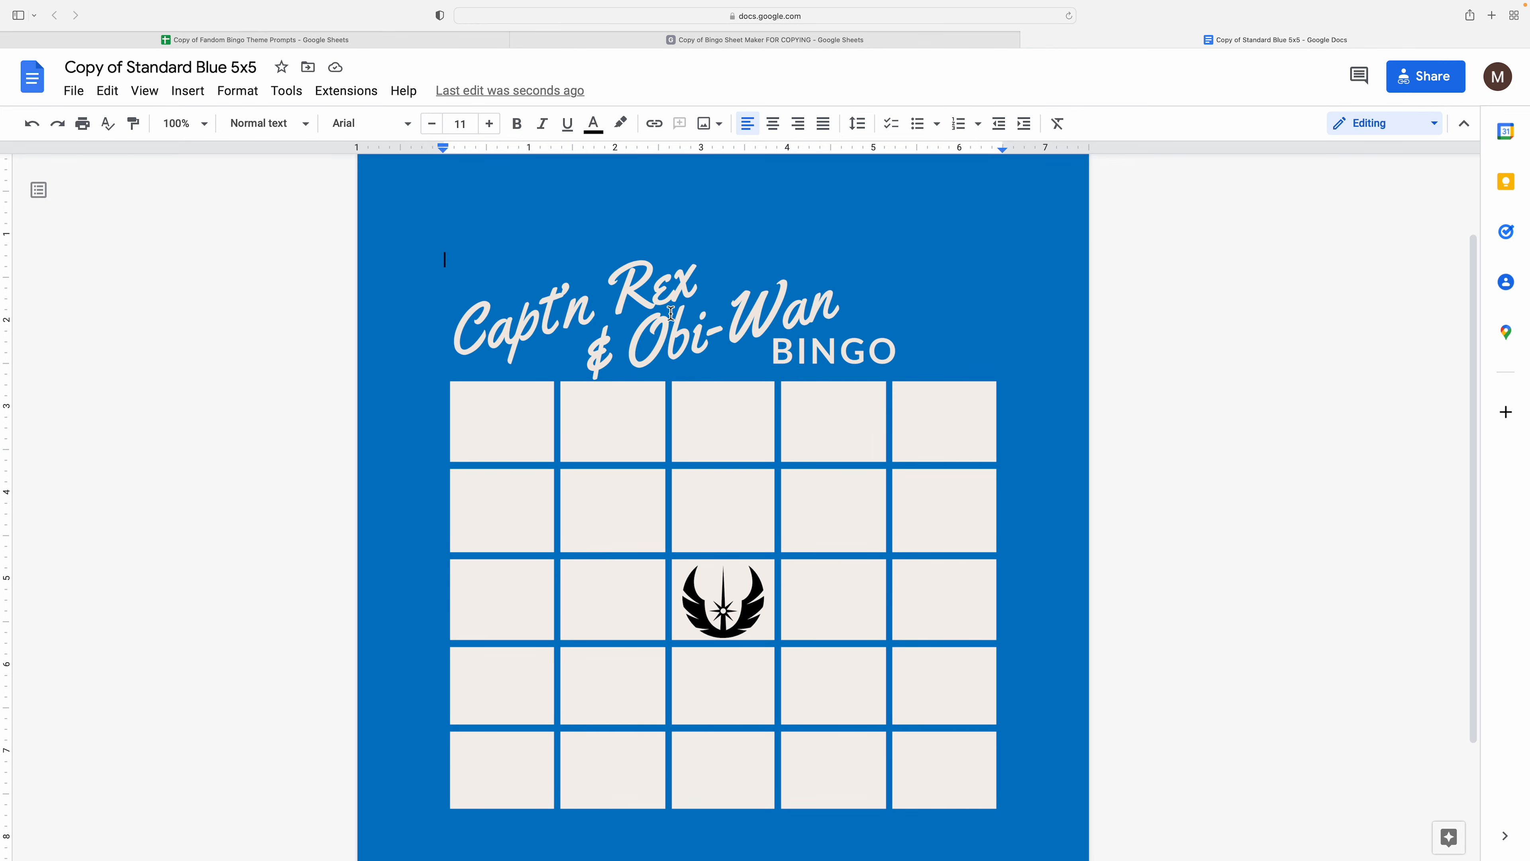
scroll(672, 314, down, 1)
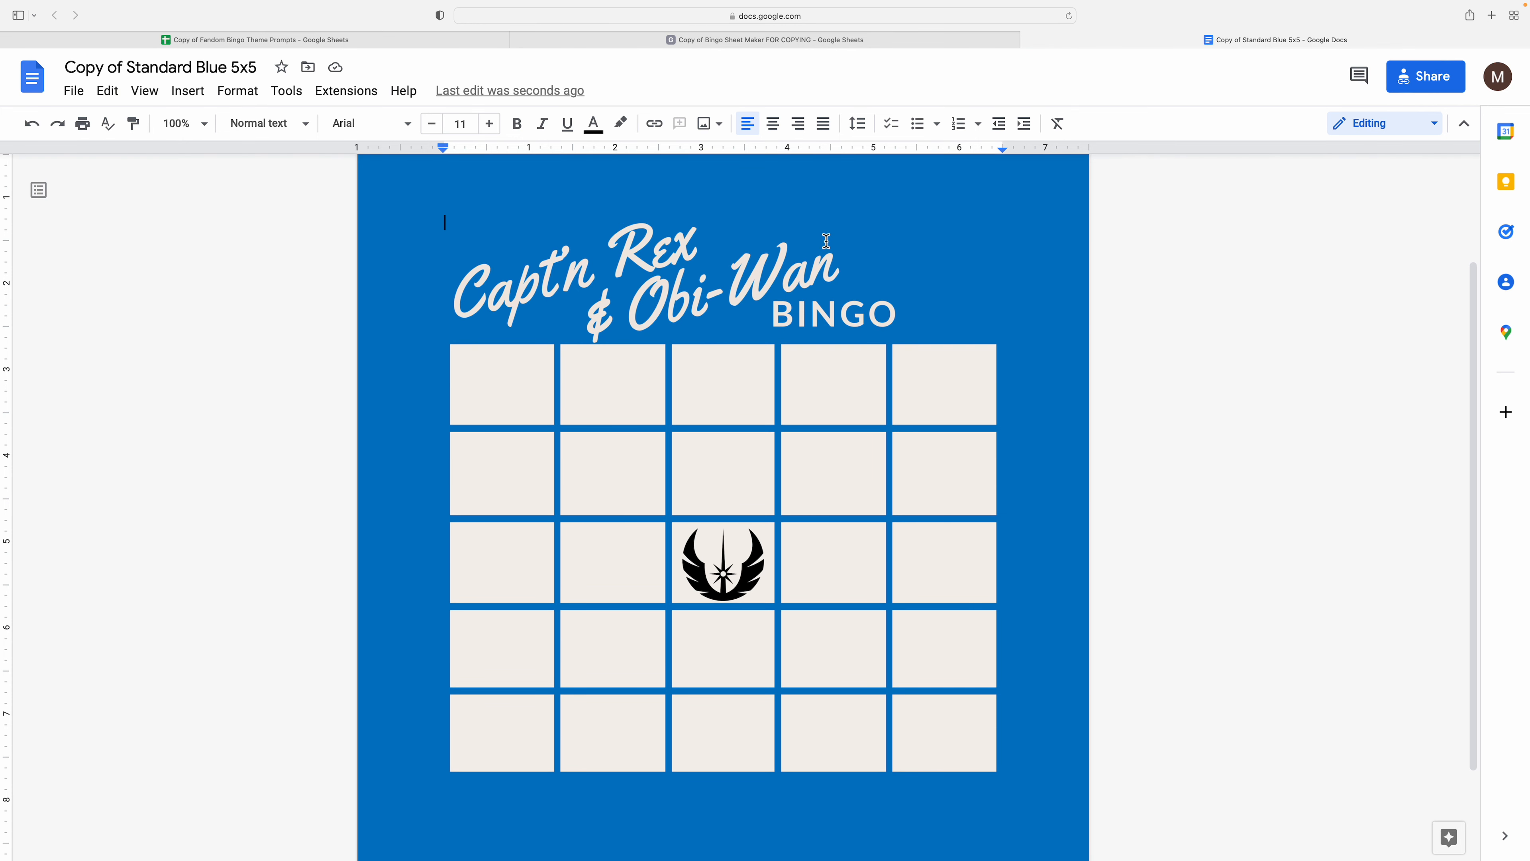
scroll(820, 239, up, 1)
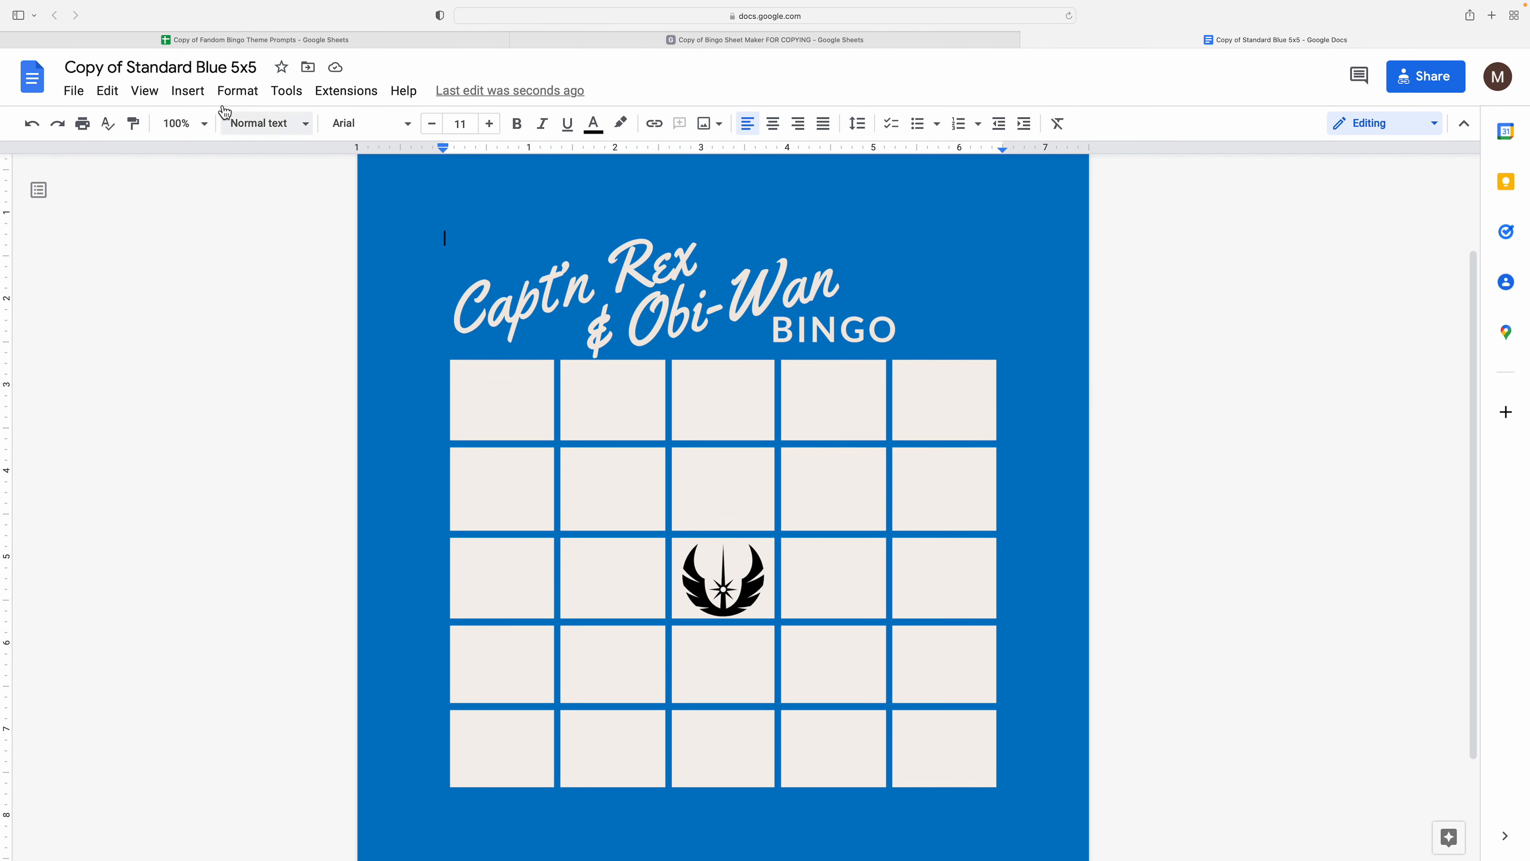
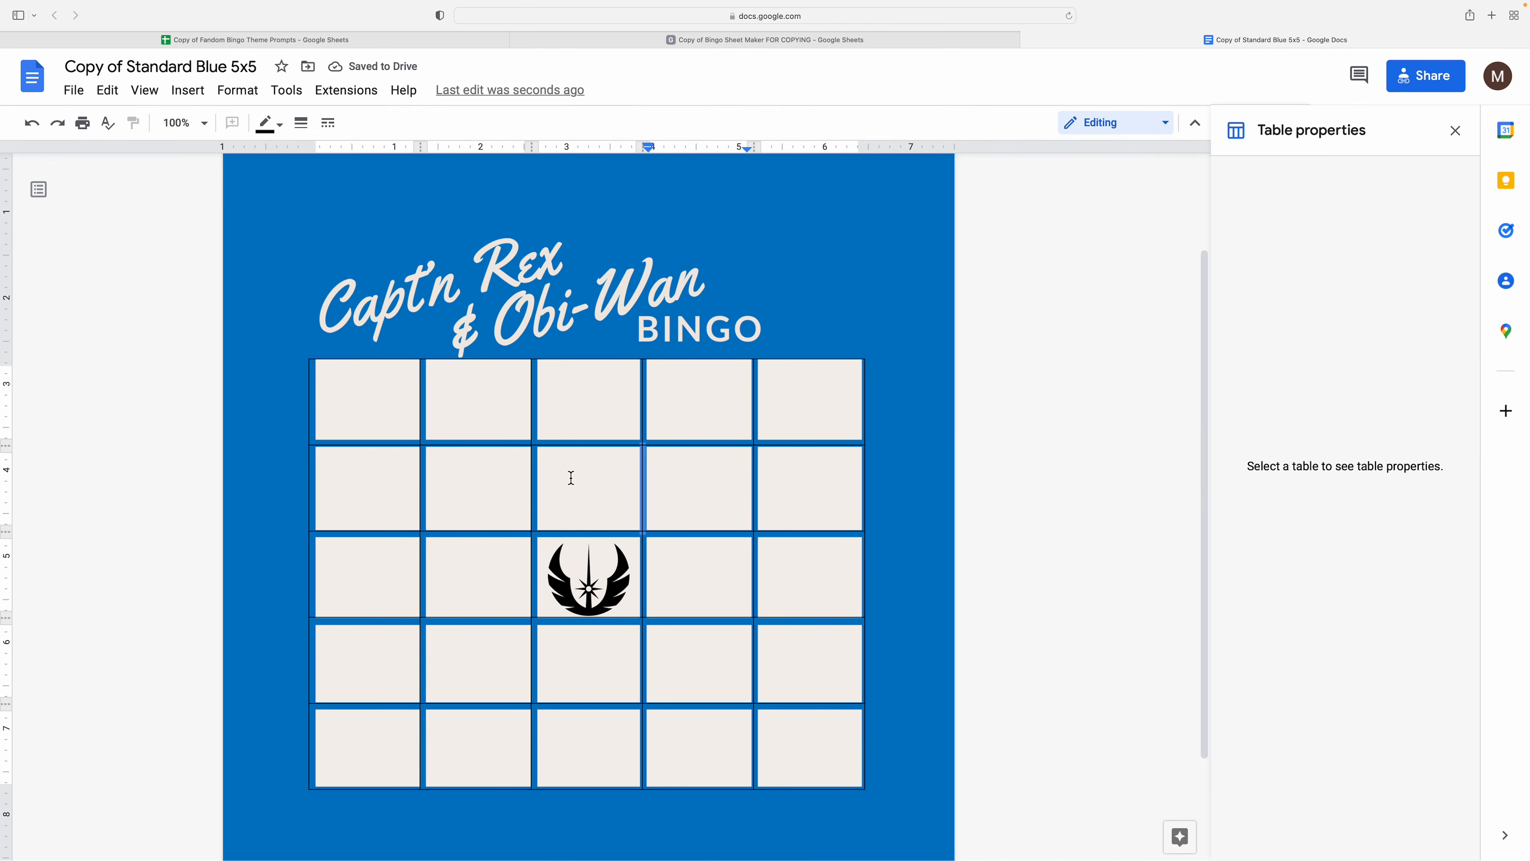
- Set the bingo table's border width to 0 pt in Table properties
click(1337, 443)
click(1332, 446)
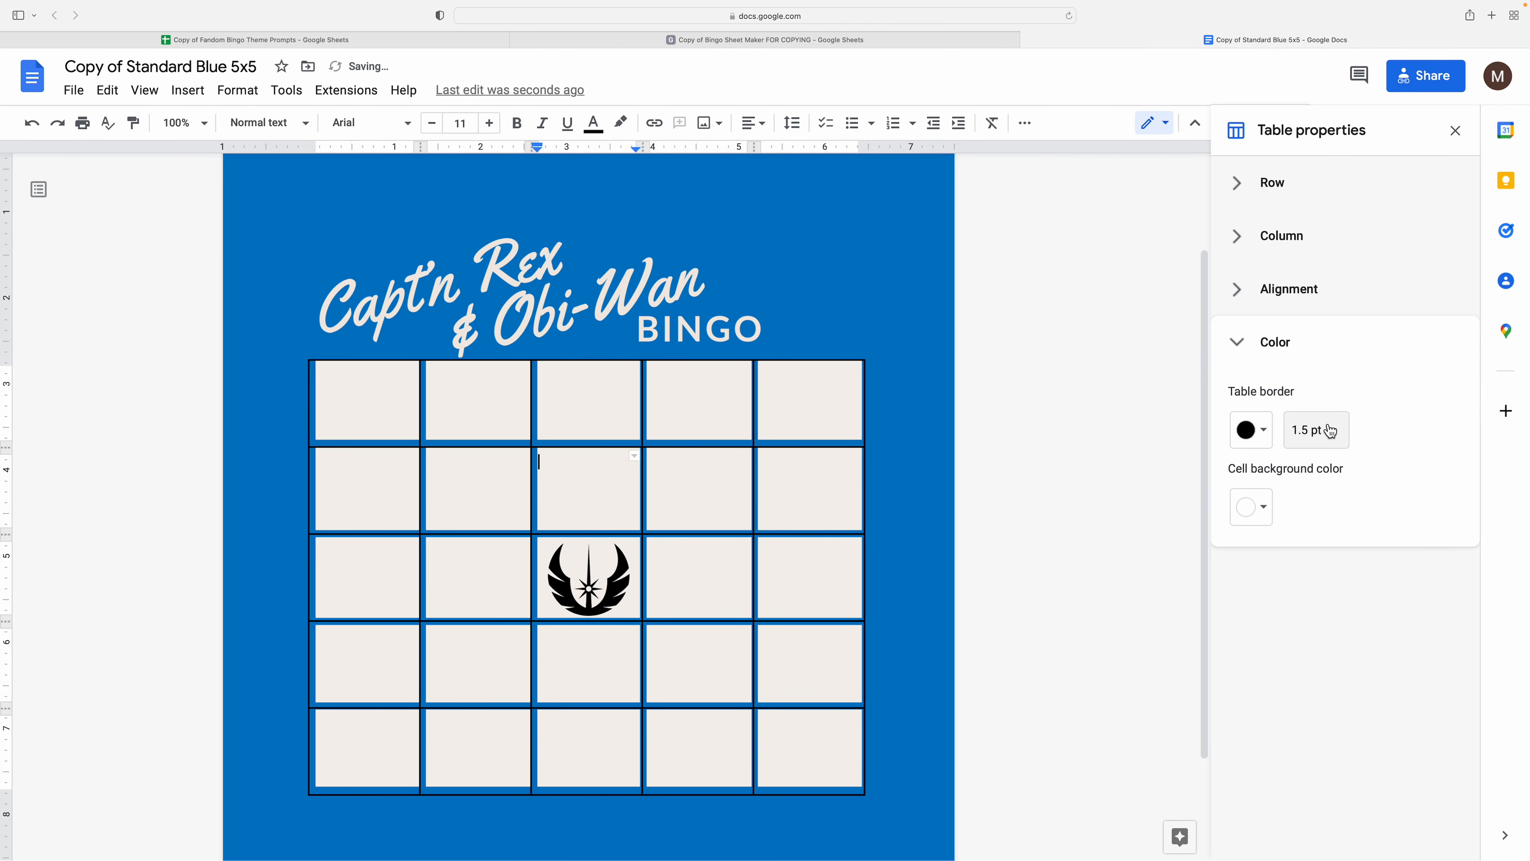
click(1325, 429)
click(1333, 310)
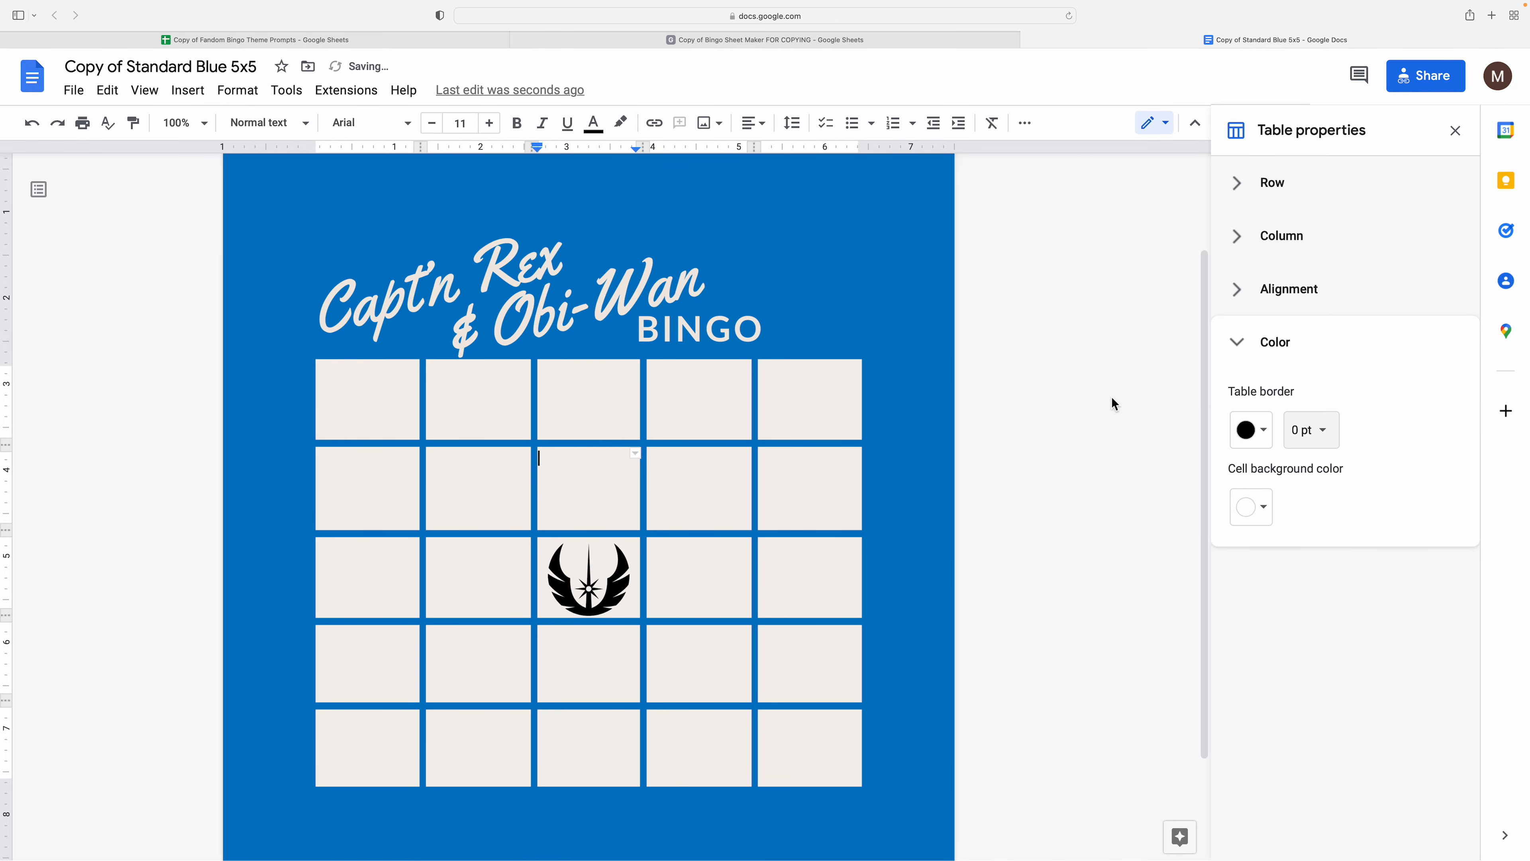
double_click(717, 487)
click(792, 468)
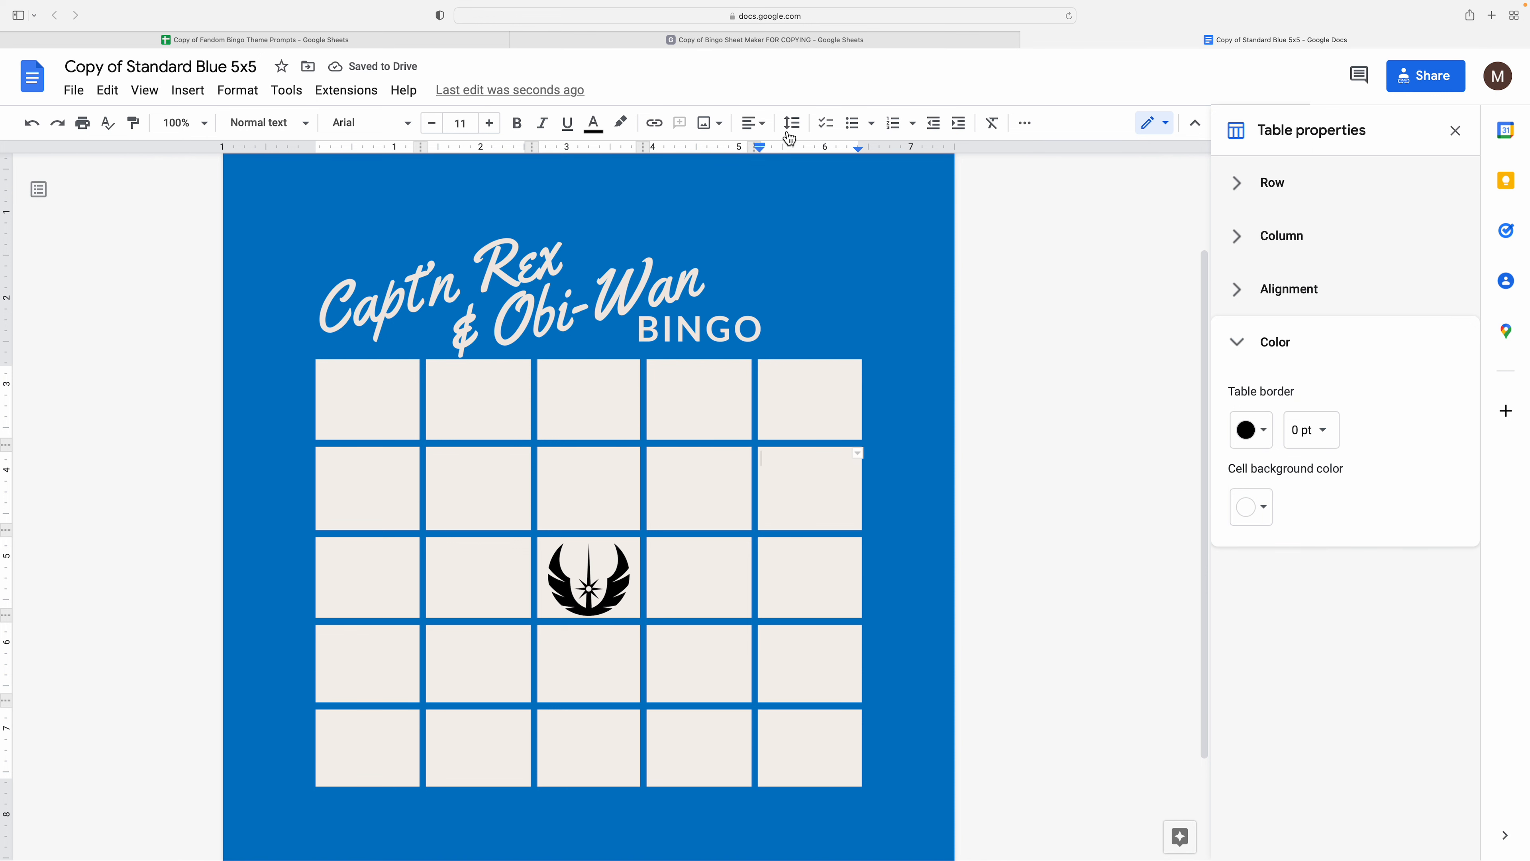
- Copy the Standard Blue 5x5 template document's web address for the spreadsheet
click(710, 41)
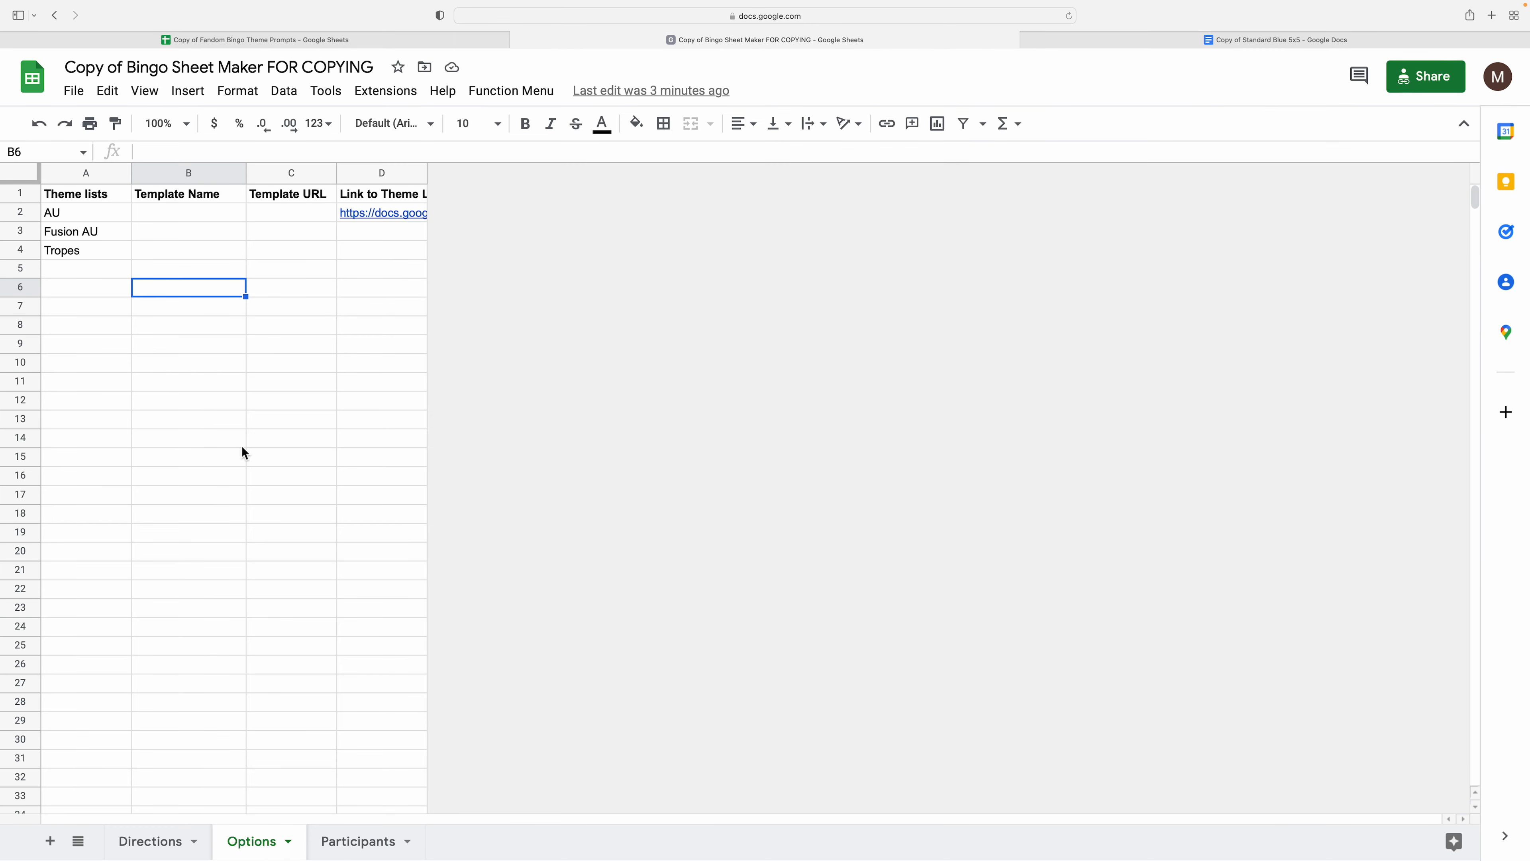
click(303, 237)
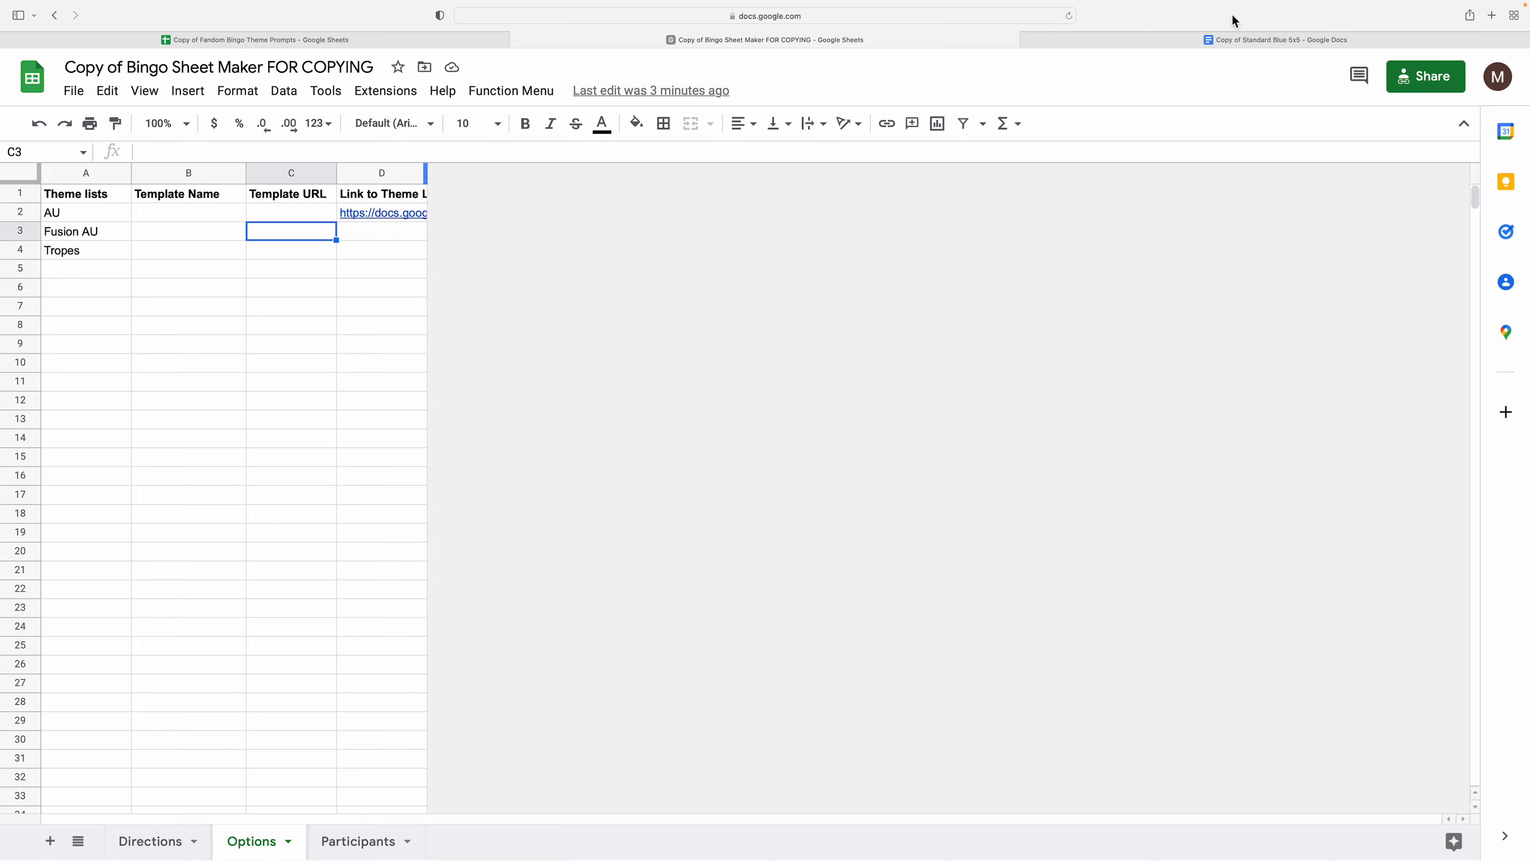
click(1247, 40)
click(697, 20)
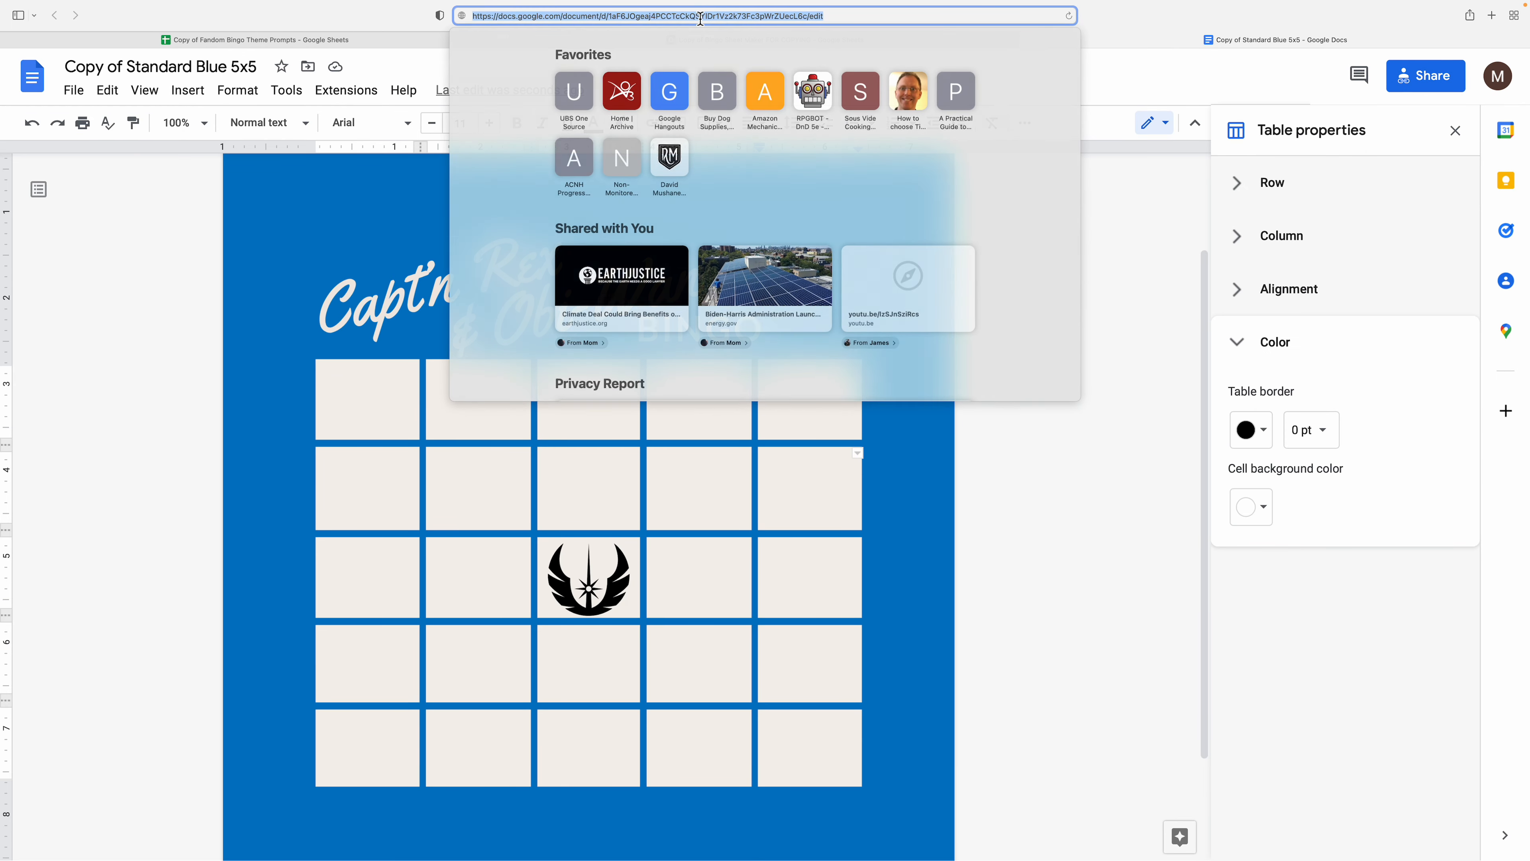
click(830, 40)
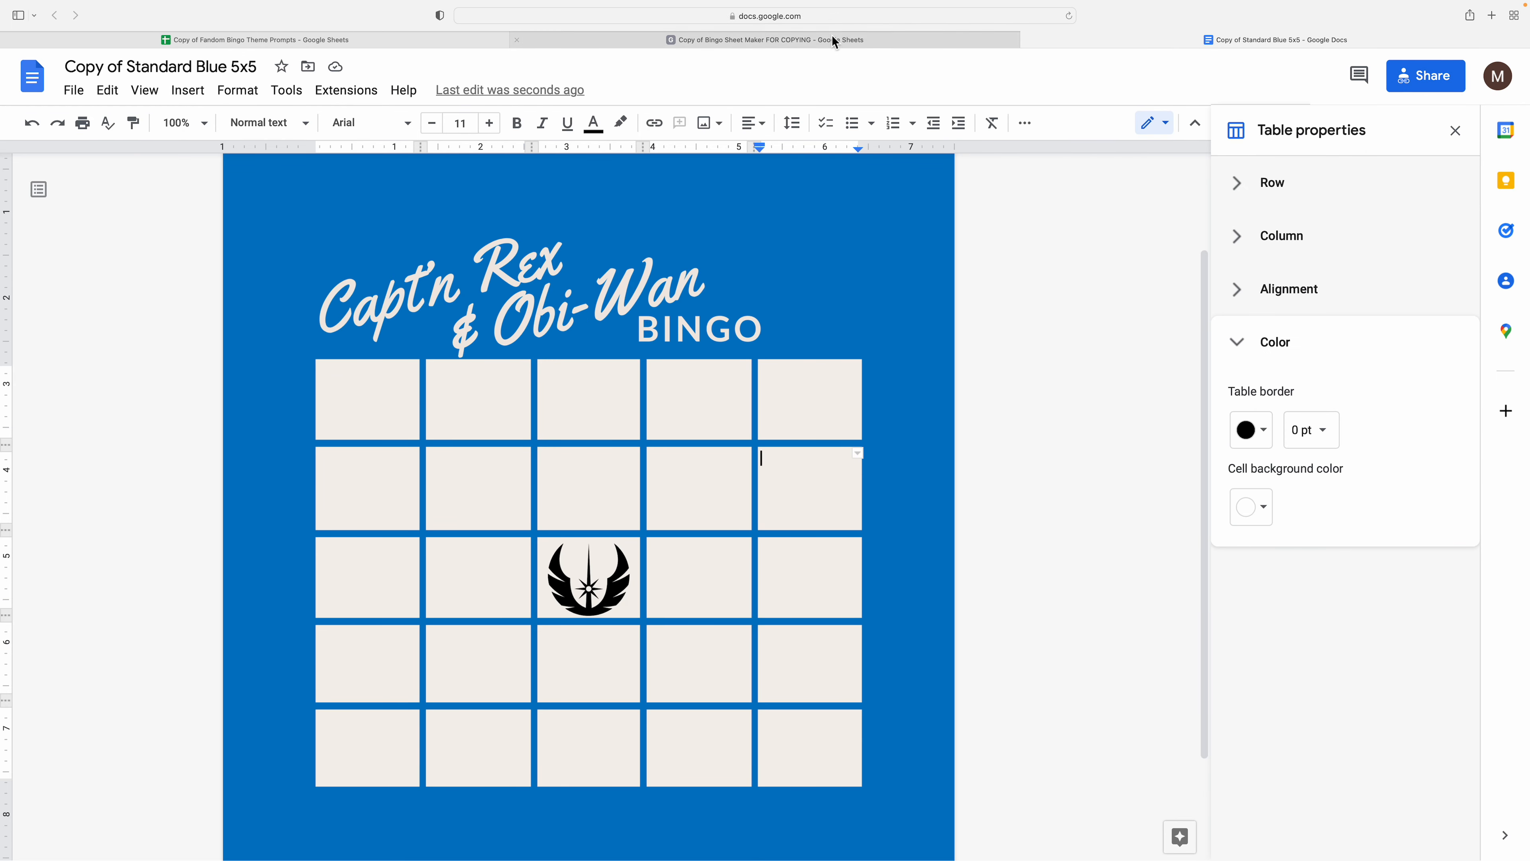
- Paste the template URL into C2 and enter 'Standard Blue 5x5' as its name in B2
click(318, 211)
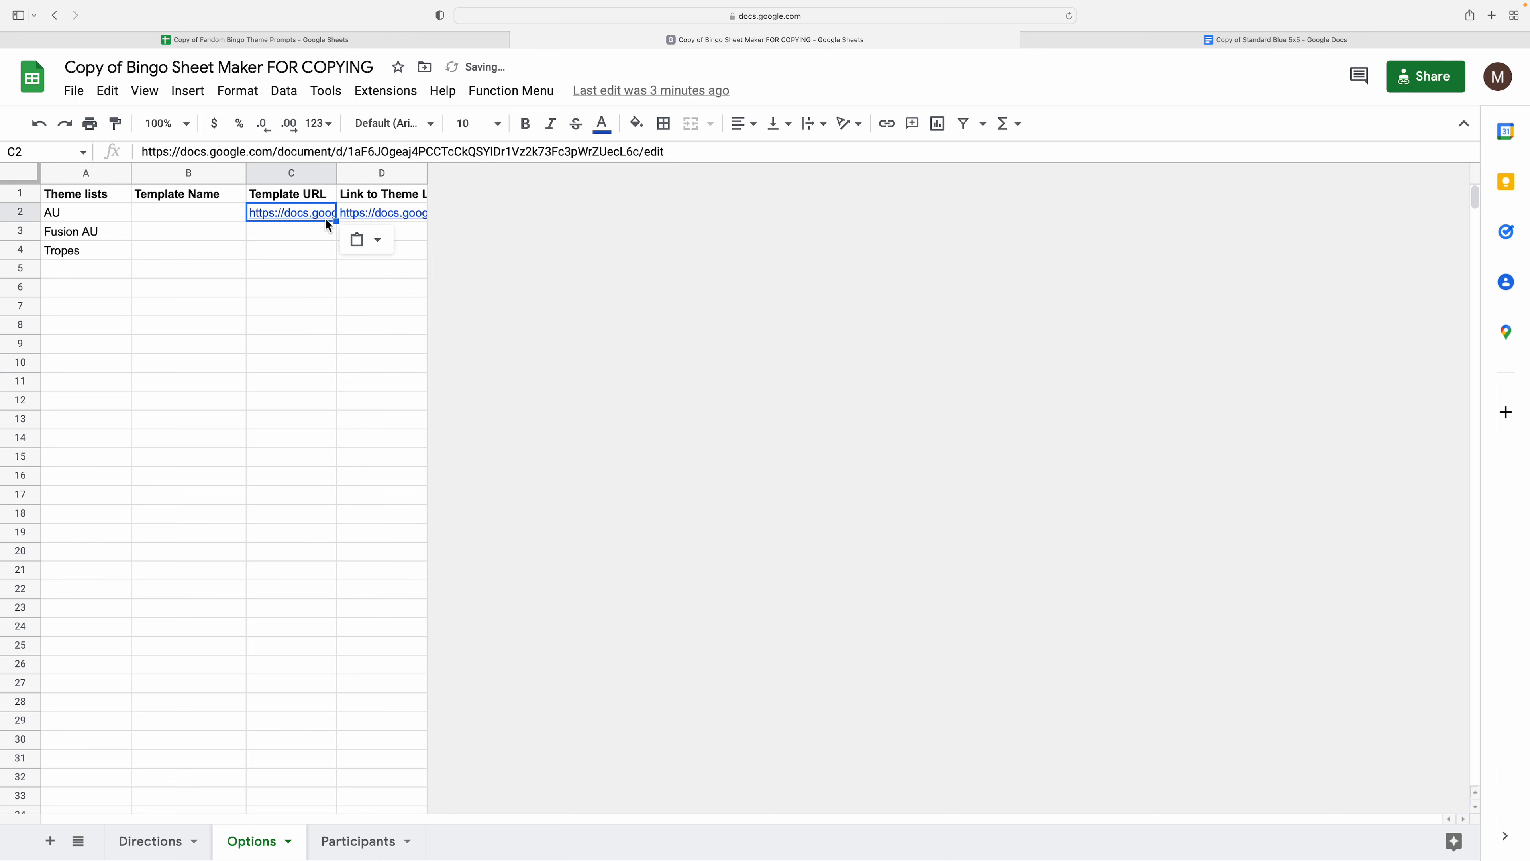
click(293, 238)
click(178, 217)
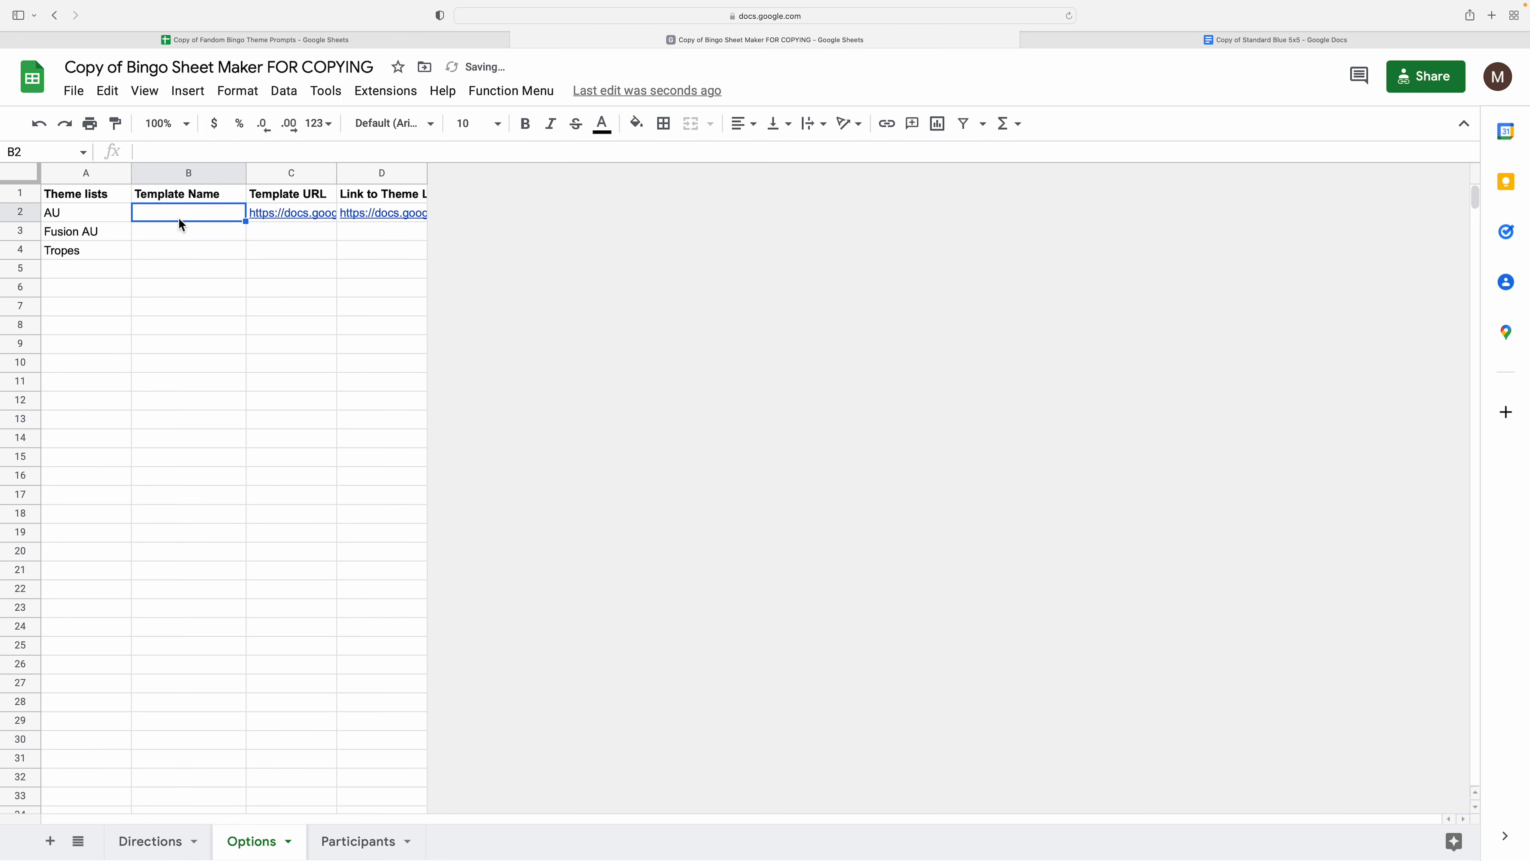
text(Standar)
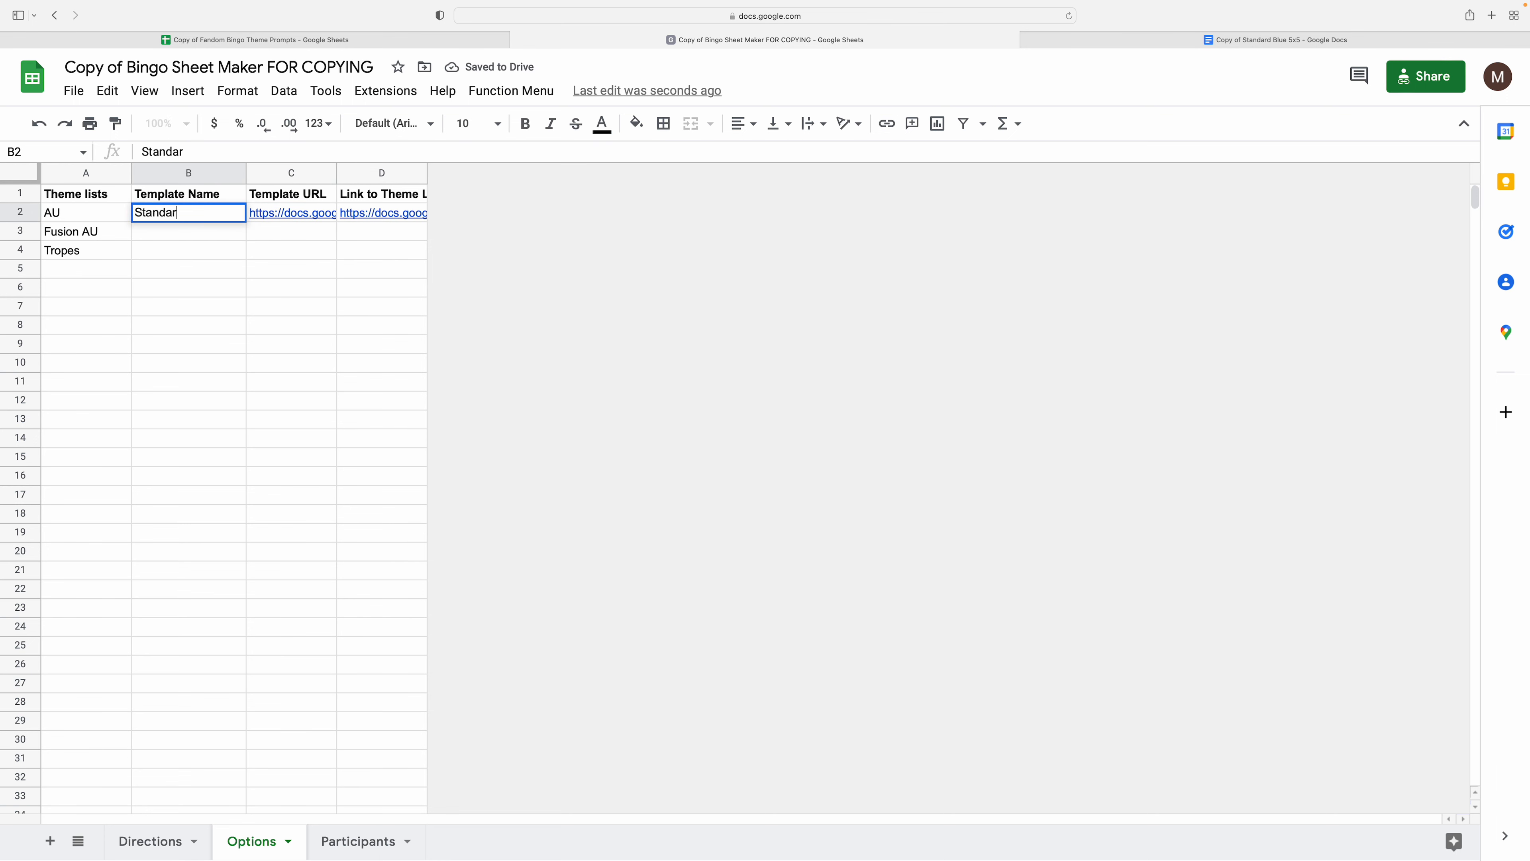
text(d Blue 5x5)
key(Return)
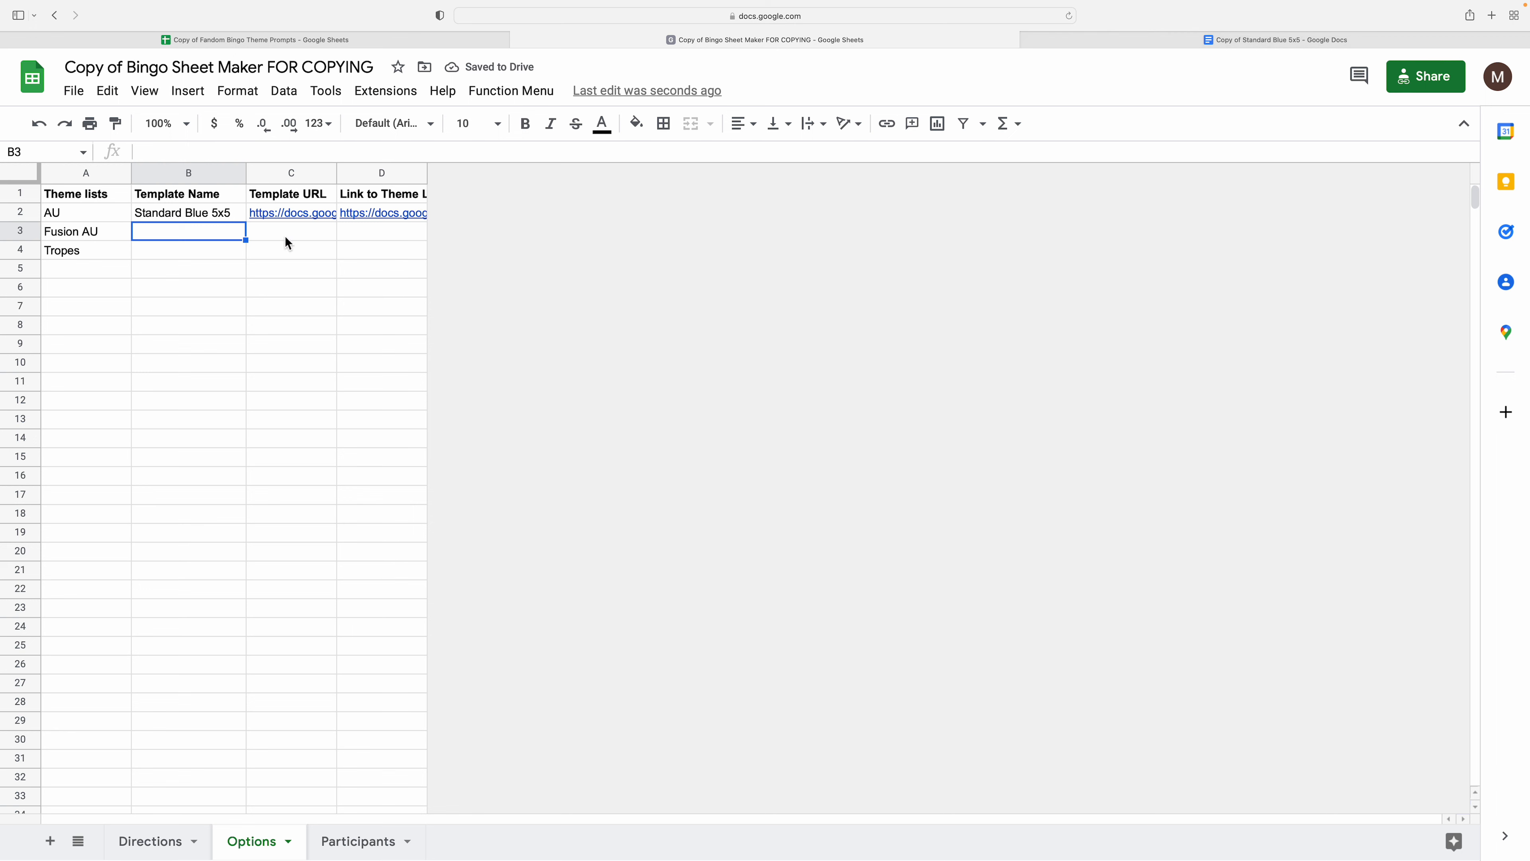
- Compare the B2 template name against the Standard Blue 5x5 document's title
click(140, 256)
click(195, 220)
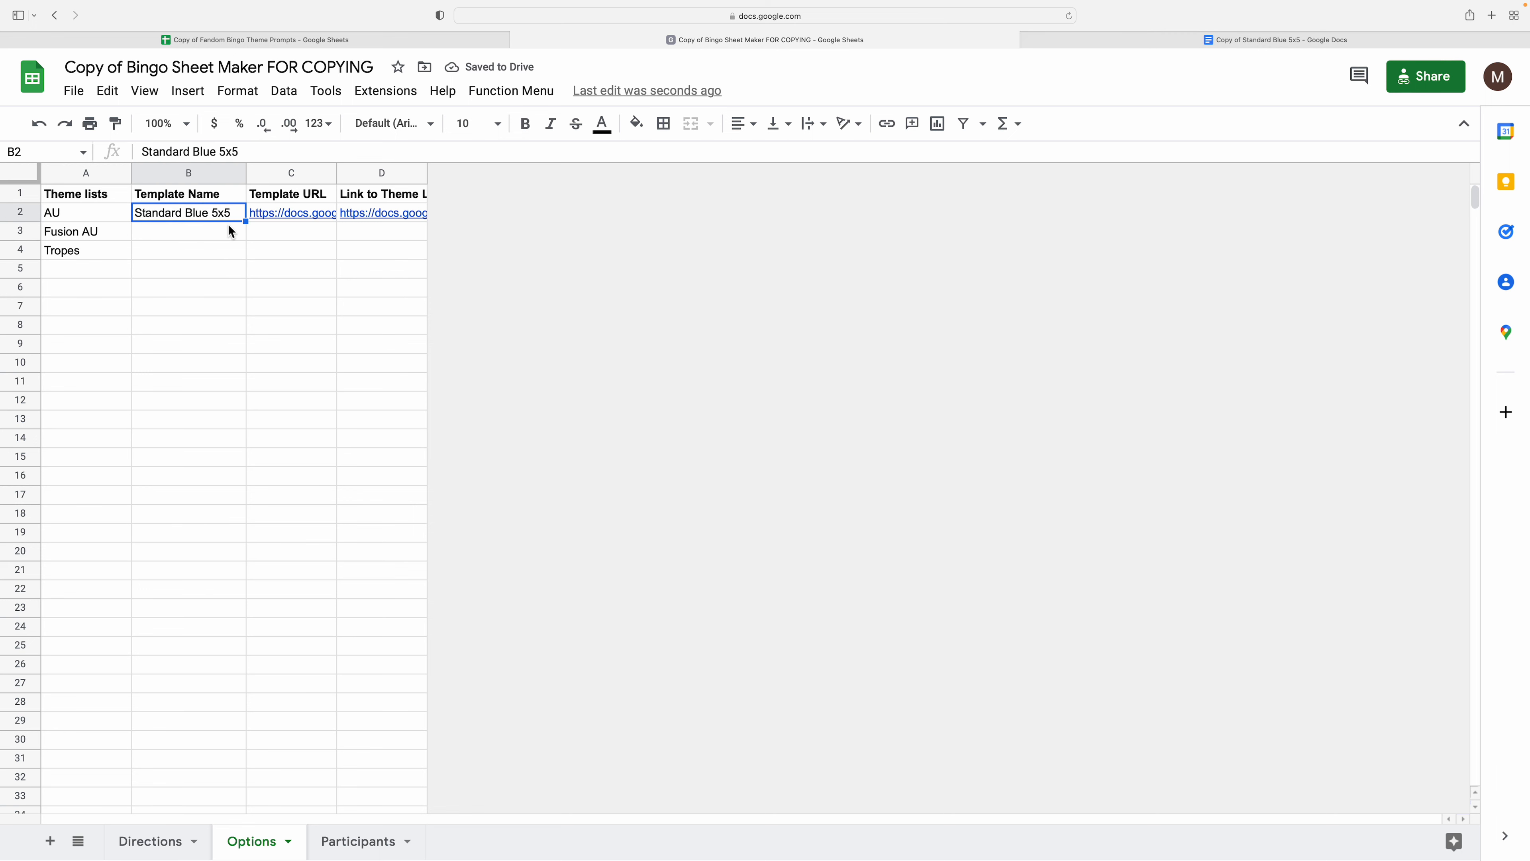
click(203, 230)
key(Up)
key(Down)
key(Down)
key(Down)
key(Down)
key(Down)
key(Up)
key(Up)
key(Up)
key(Up)
key(Up)
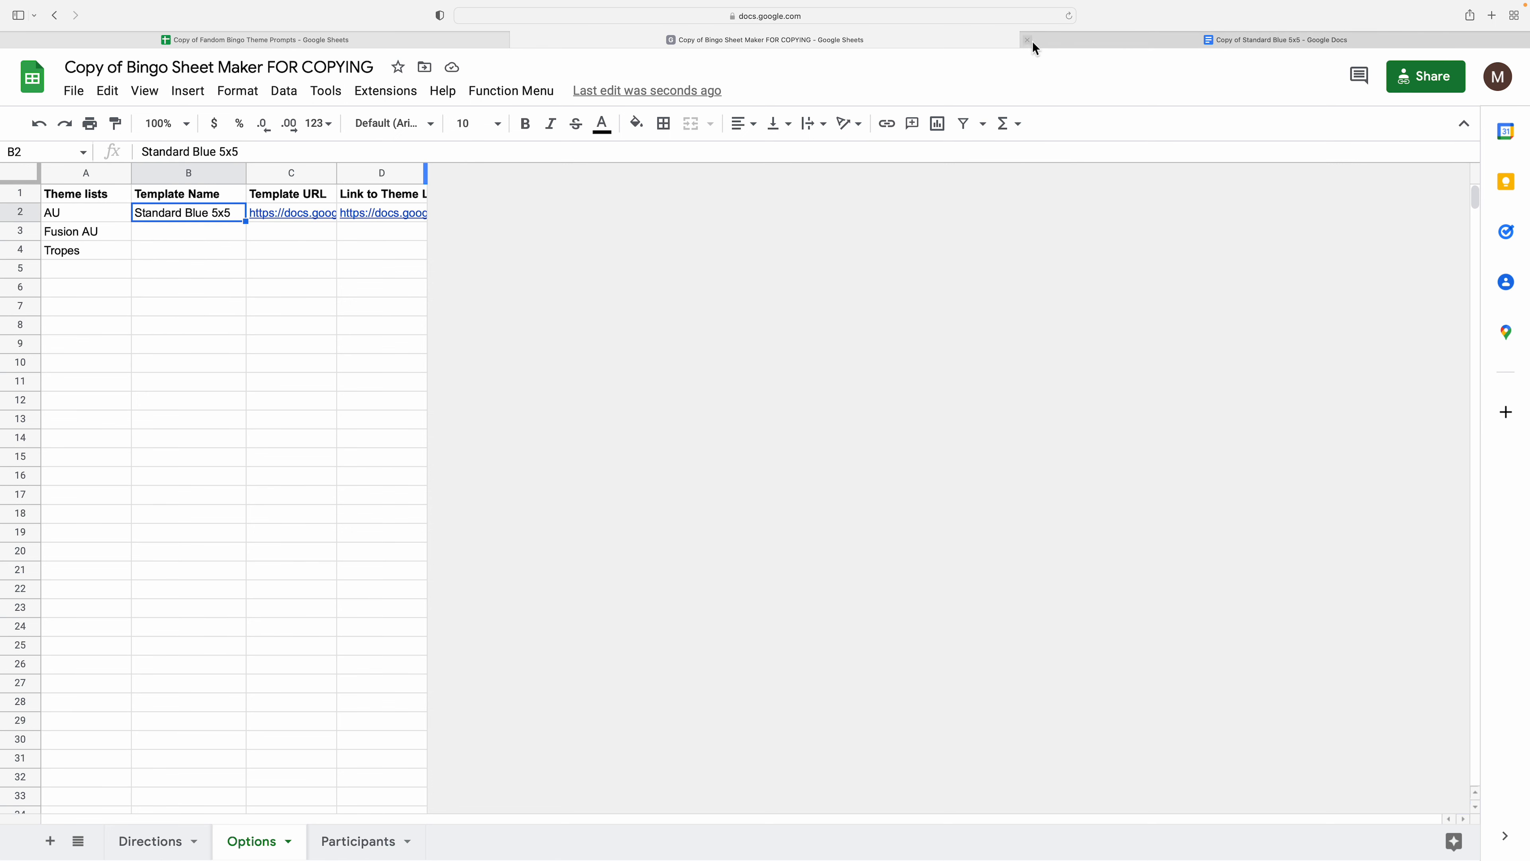
click(1051, 44)
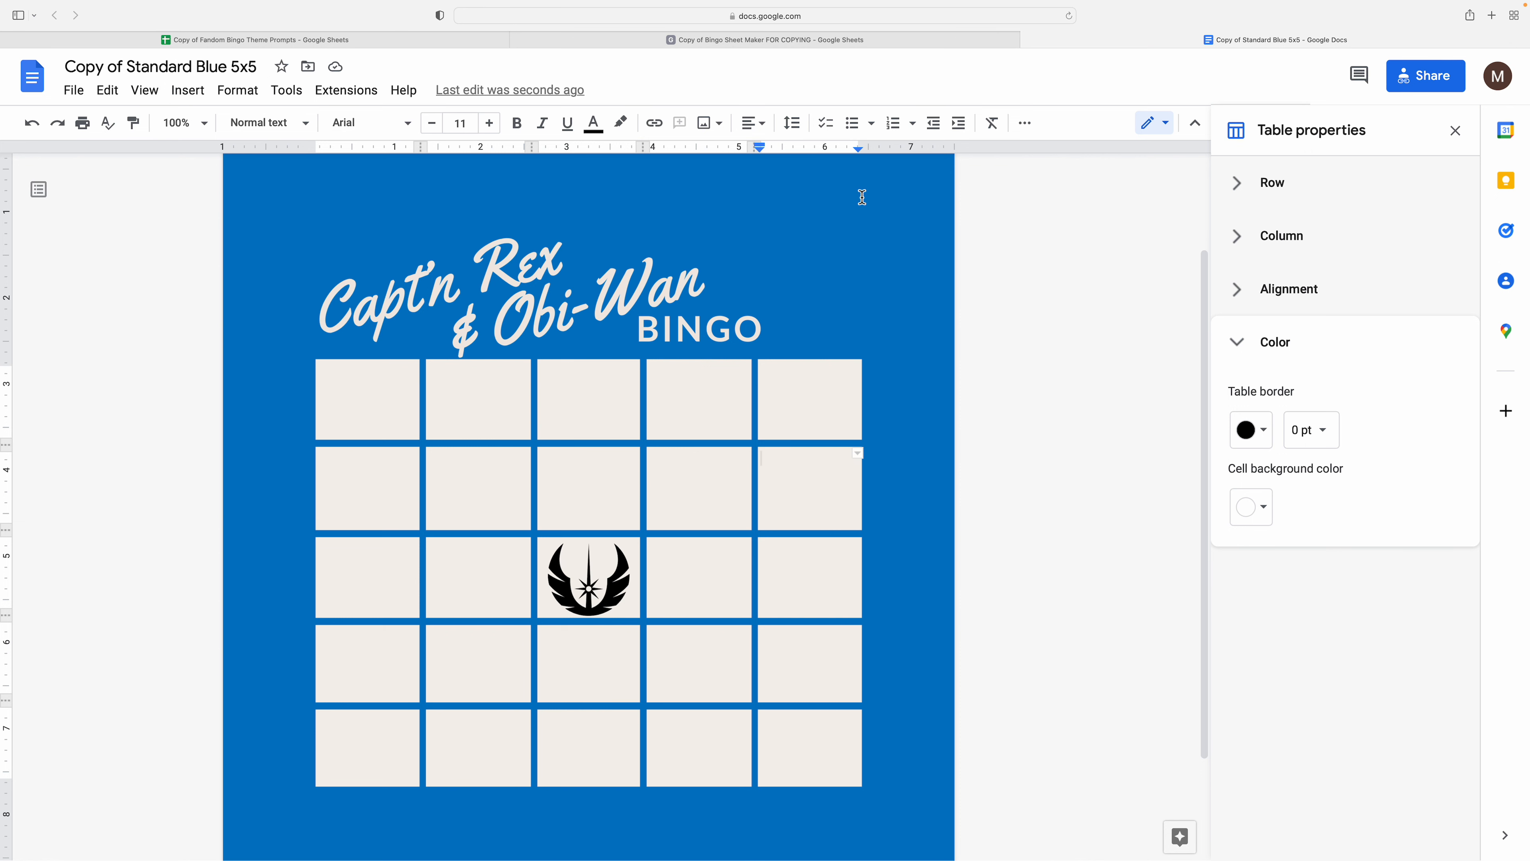
click(958, 42)
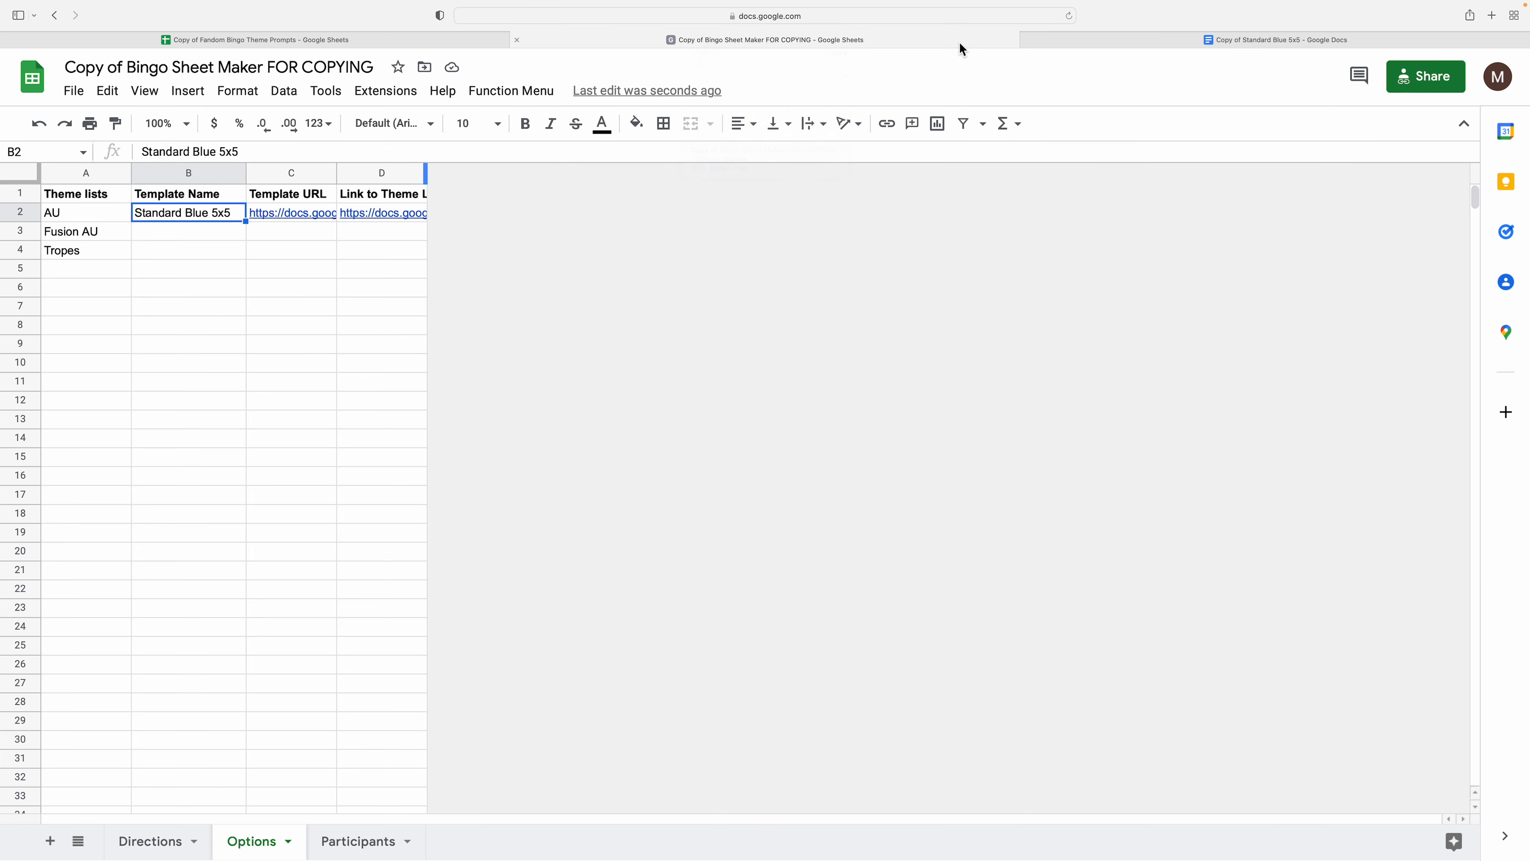
click(268, 326)
click(195, 254)
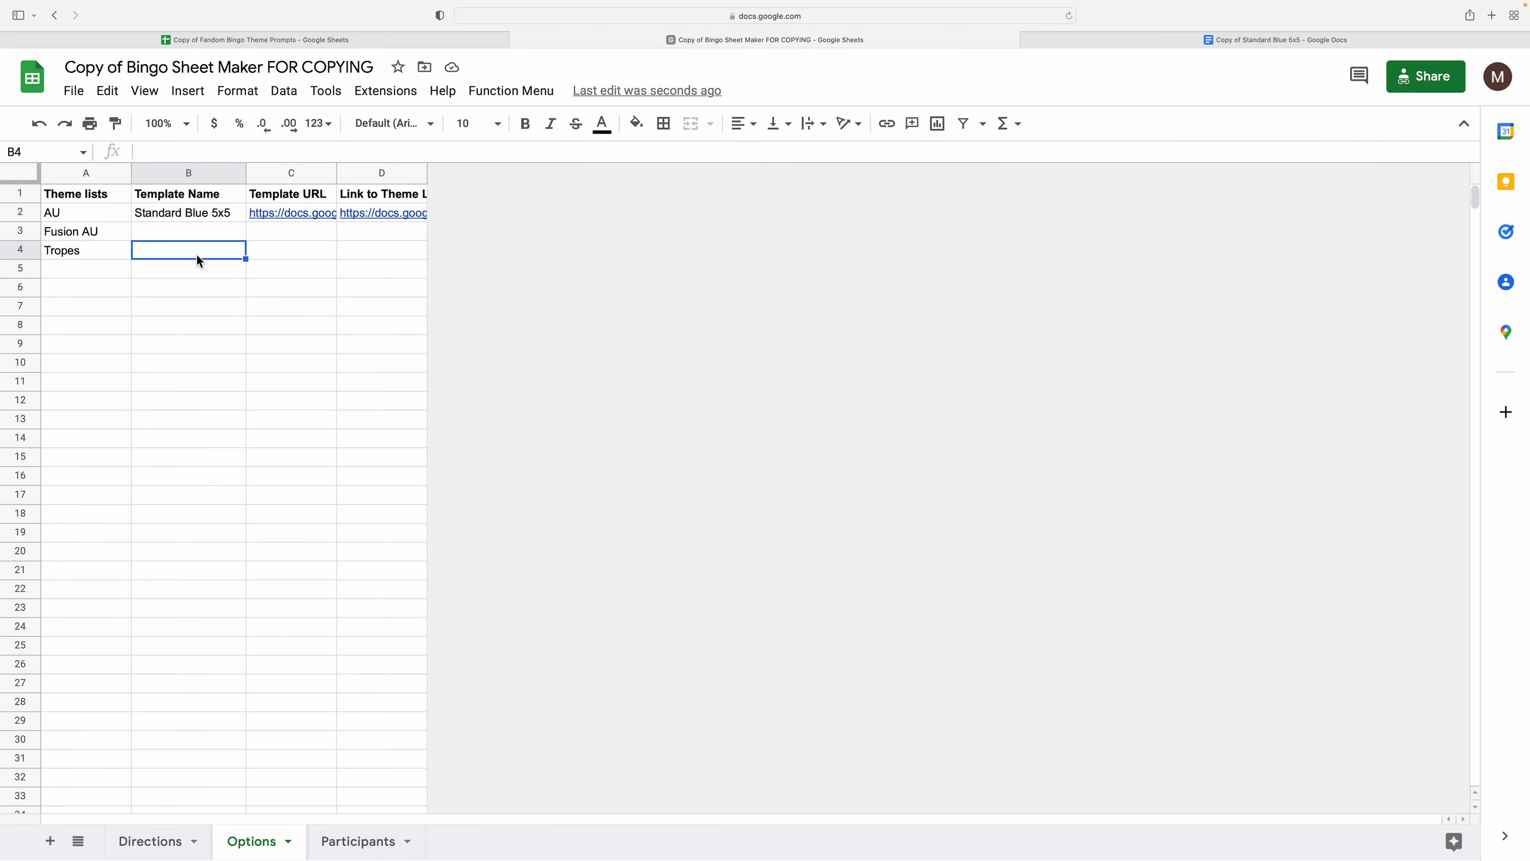
key(Up)
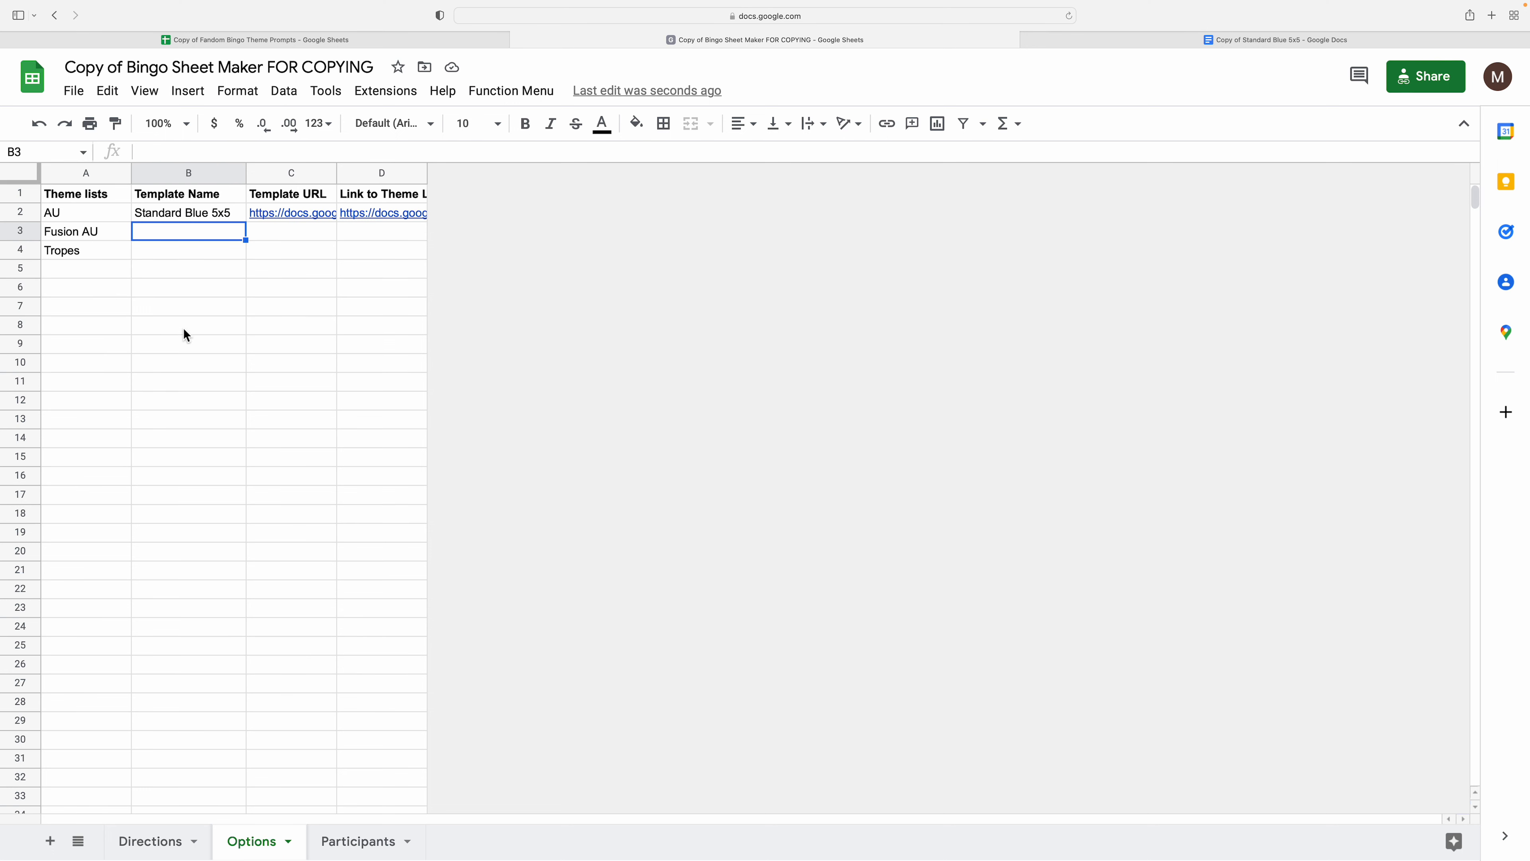
click(173, 256)
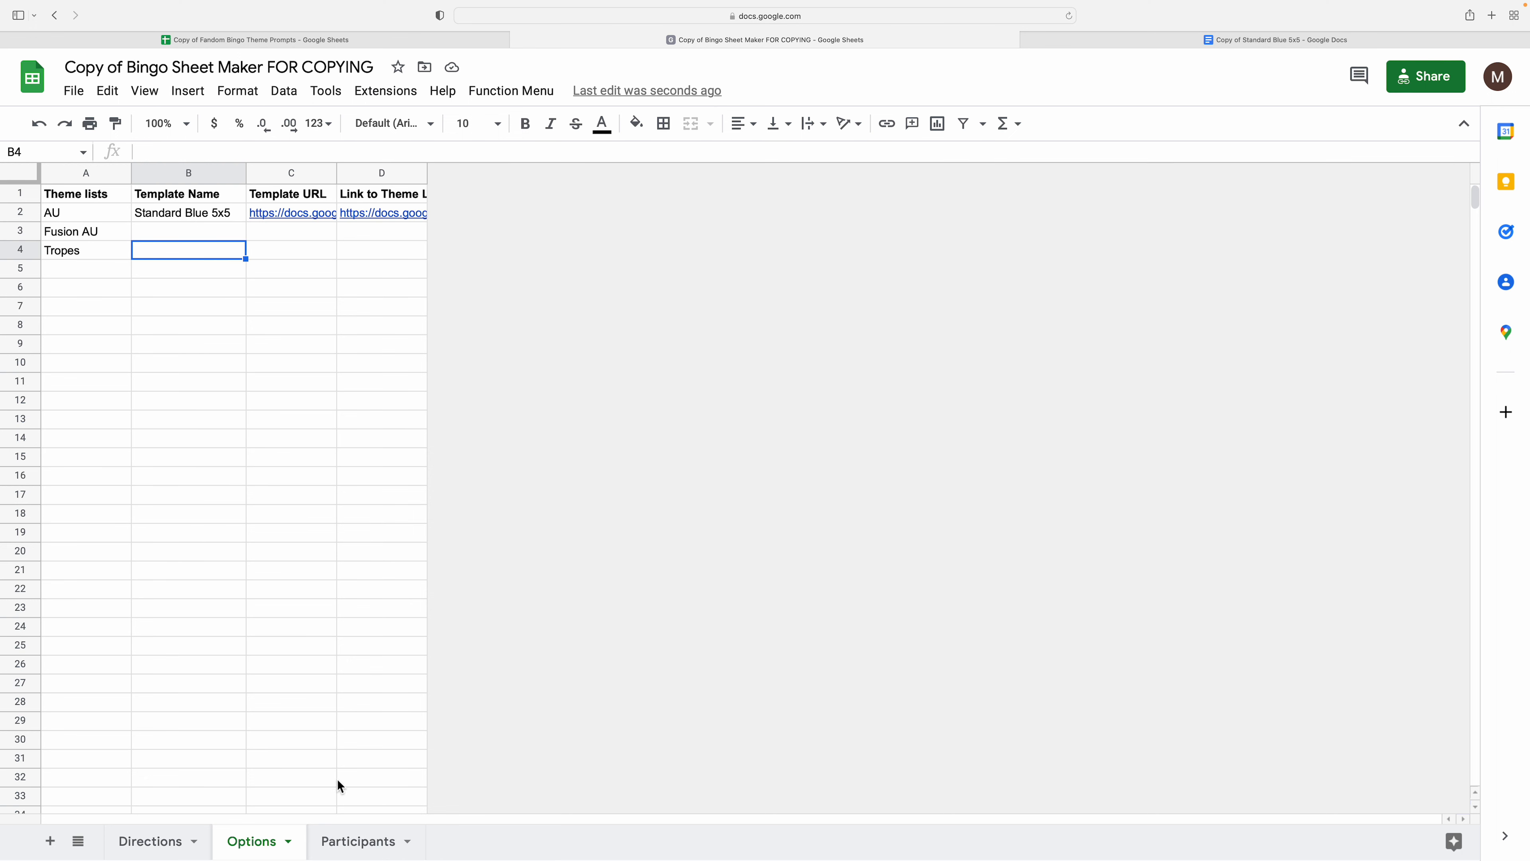
- On the Participants sheet, set row 2's prompt list to AU and template to Standard Blue 5x5
click(344, 840)
click(263, 314)
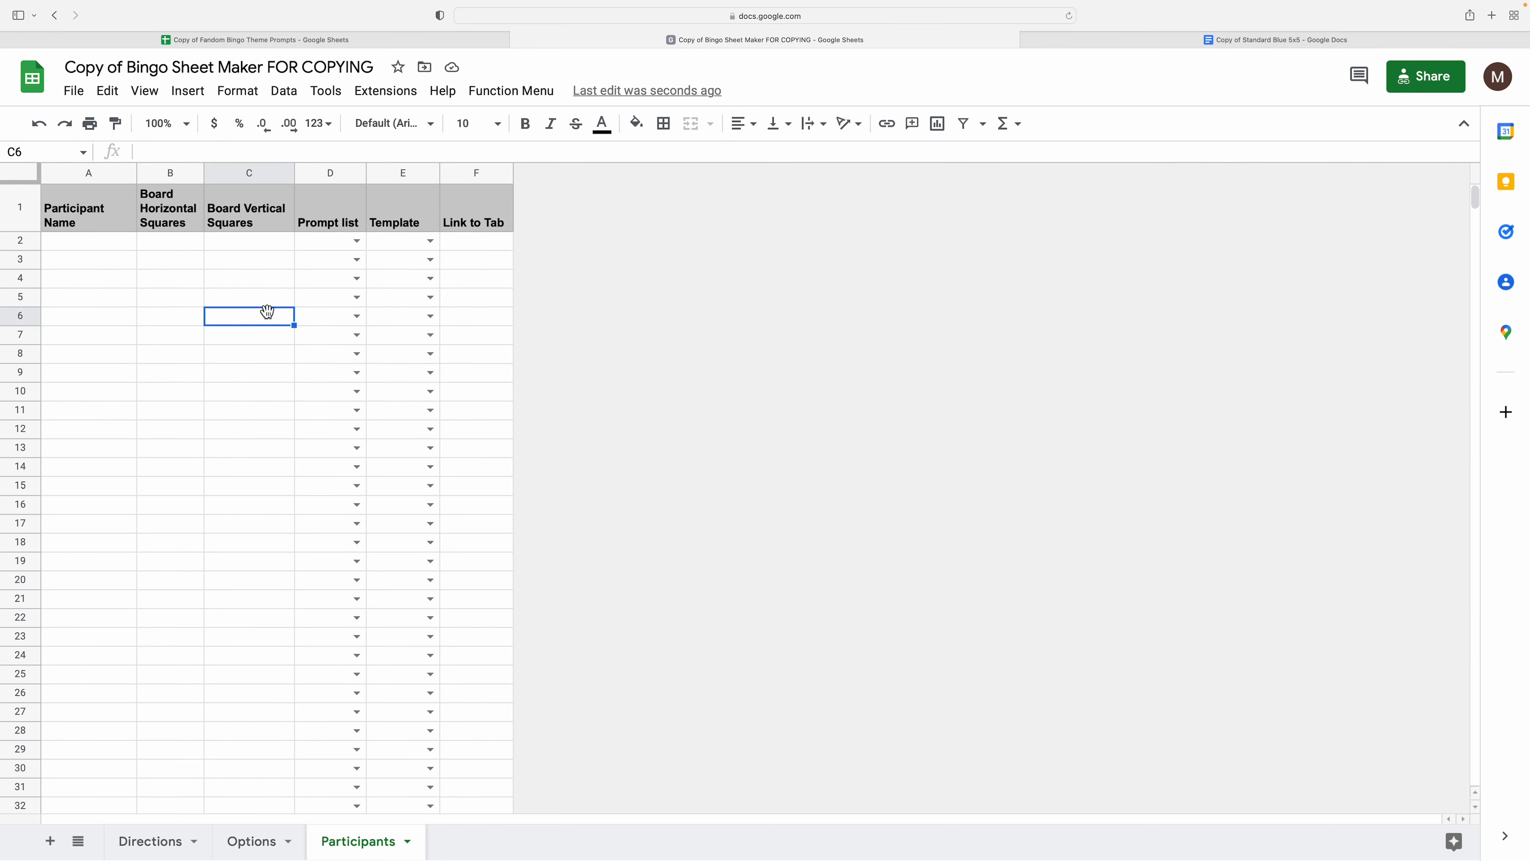
click(333, 245)
click(356, 241)
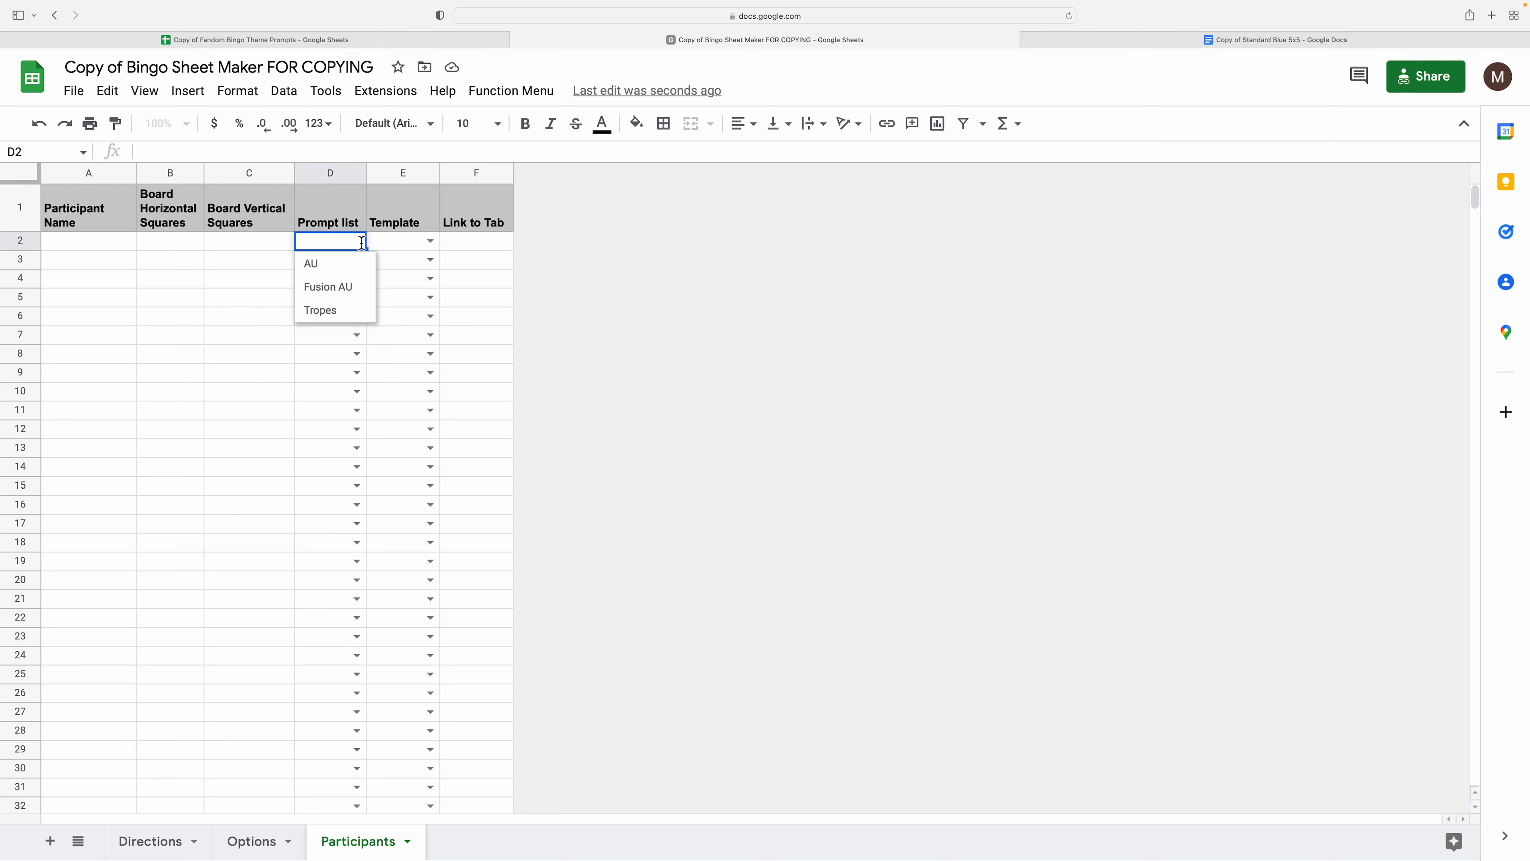
click(349, 288)
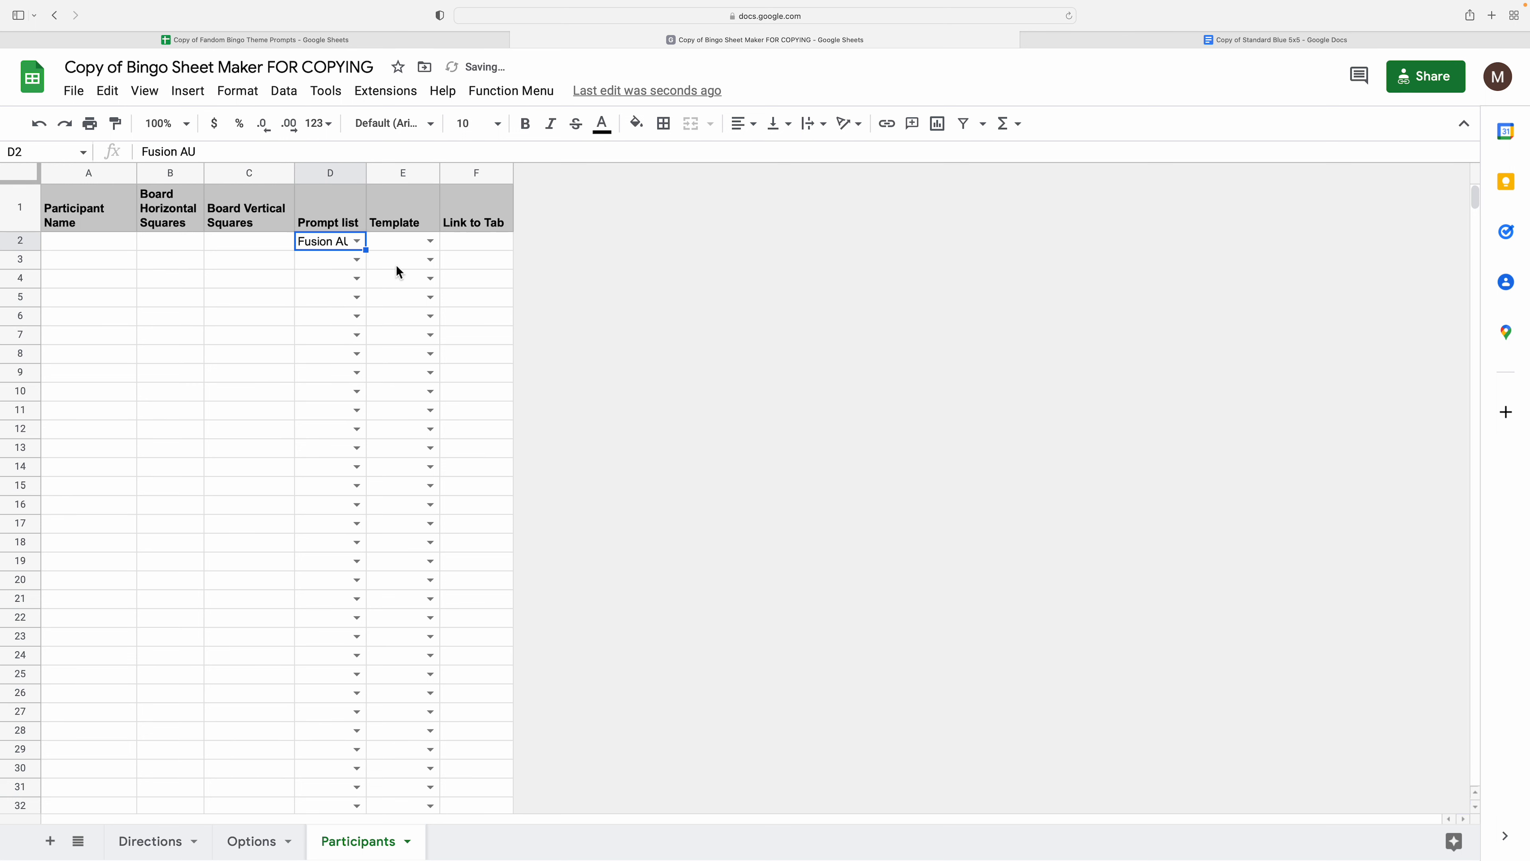
click(430, 241)
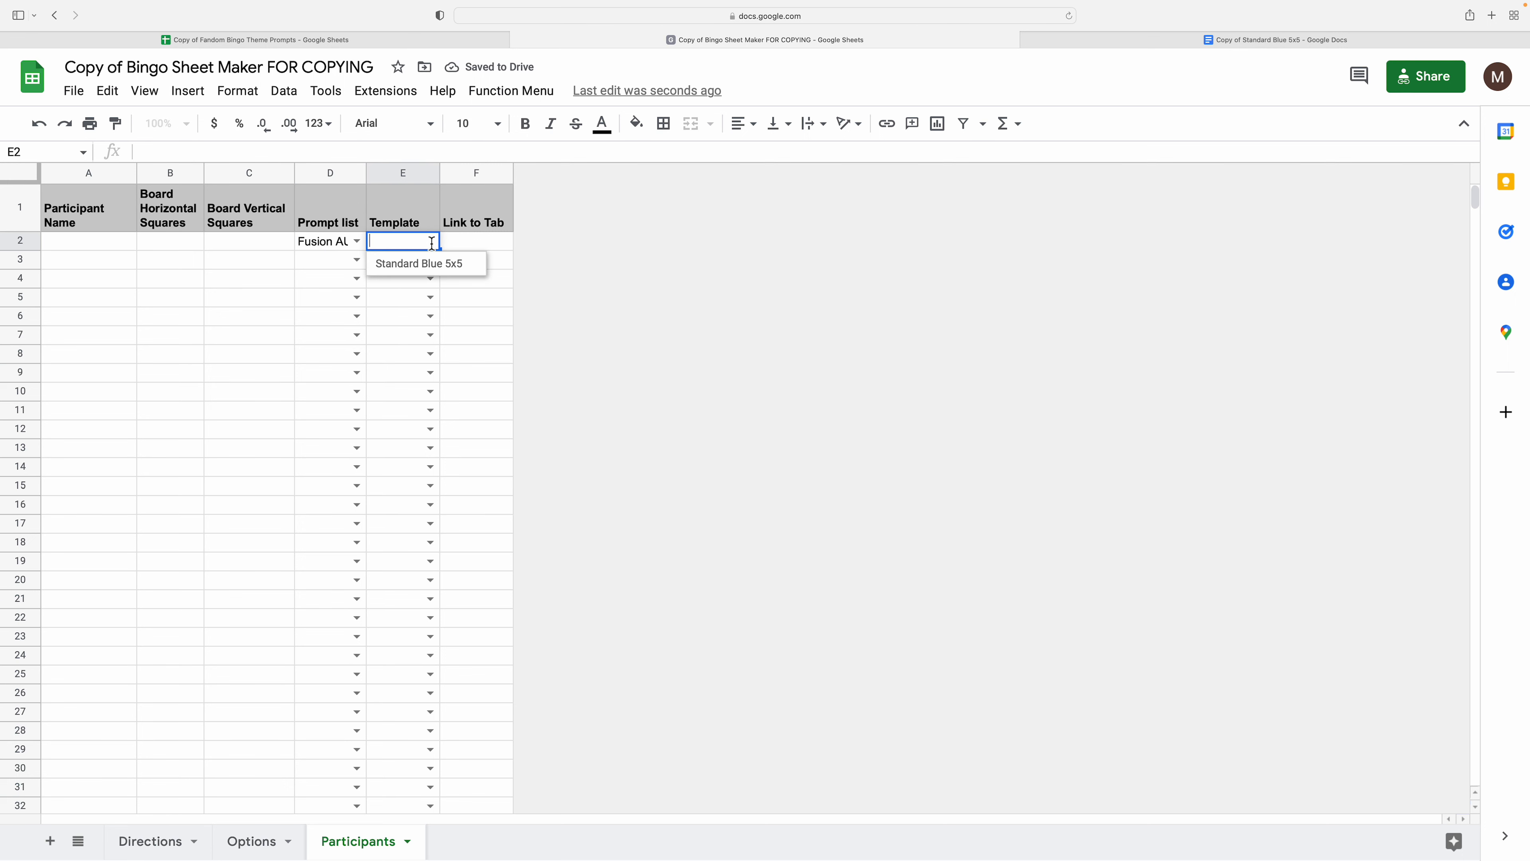
click(379, 263)
click(357, 246)
click(306, 263)
- Enter the first participant's name in A2 with a 5 by 5 board
click(88, 243)
text(Mock-S)
text(peed)
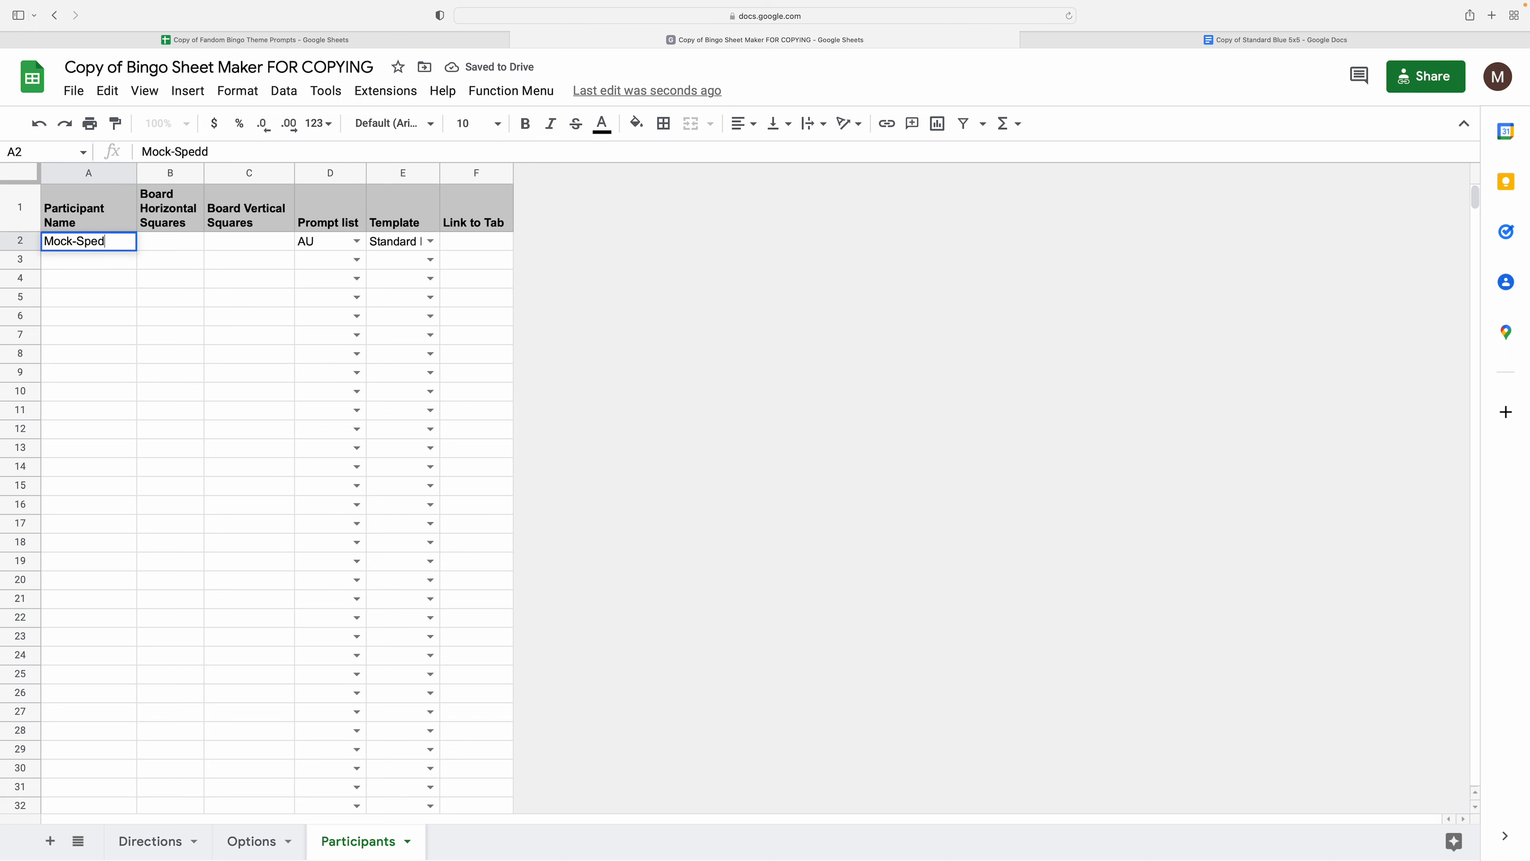
key(Tab)
text(5)
key(Tab)
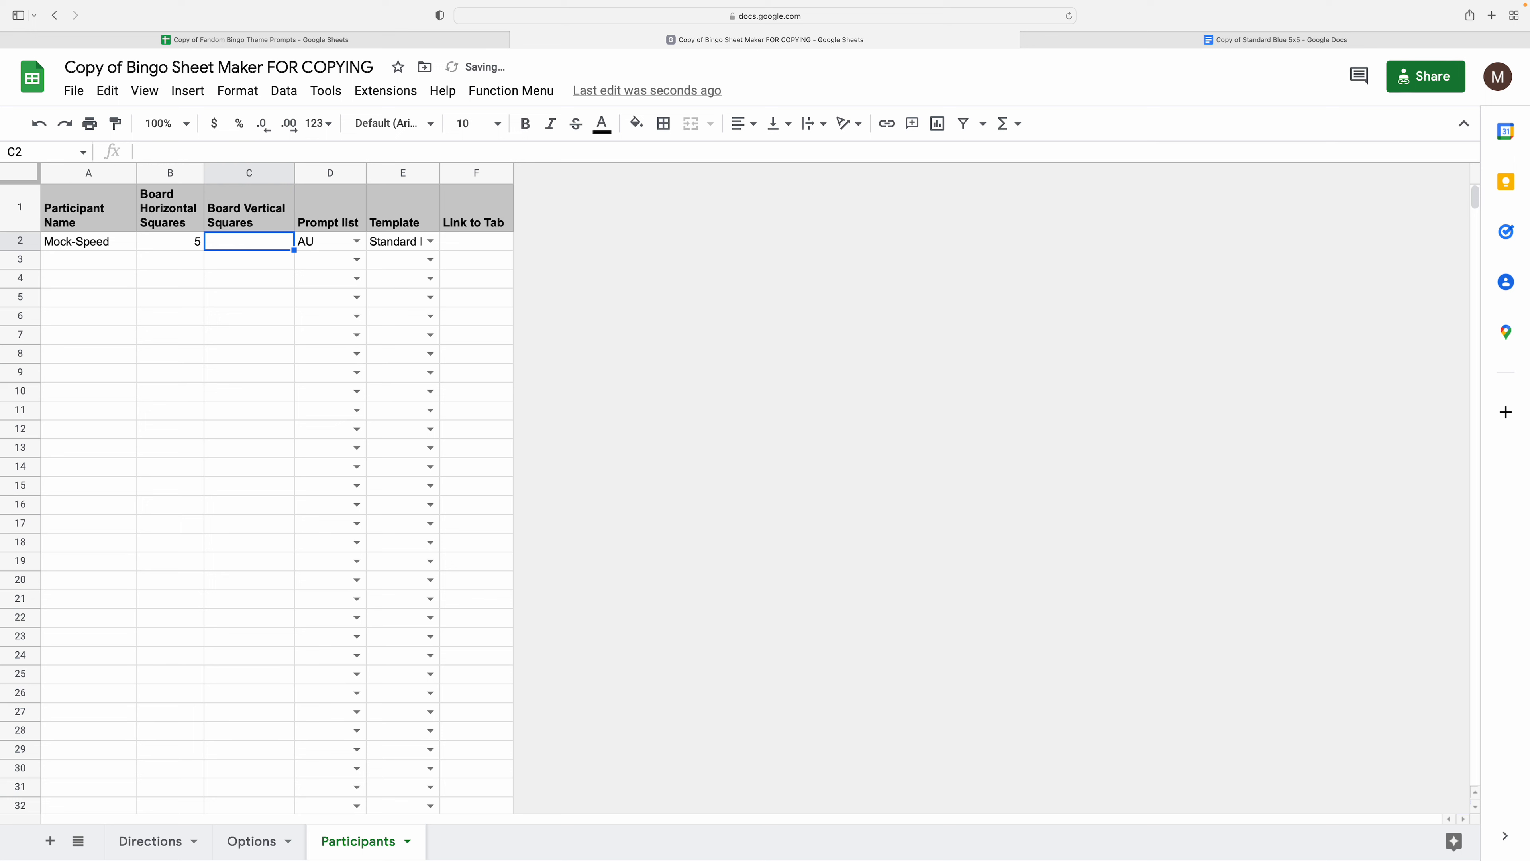
text(5)
key(Return)
key(Right)
key(Right)
key(Left)
key(Left)
key(Left)
key(Left)
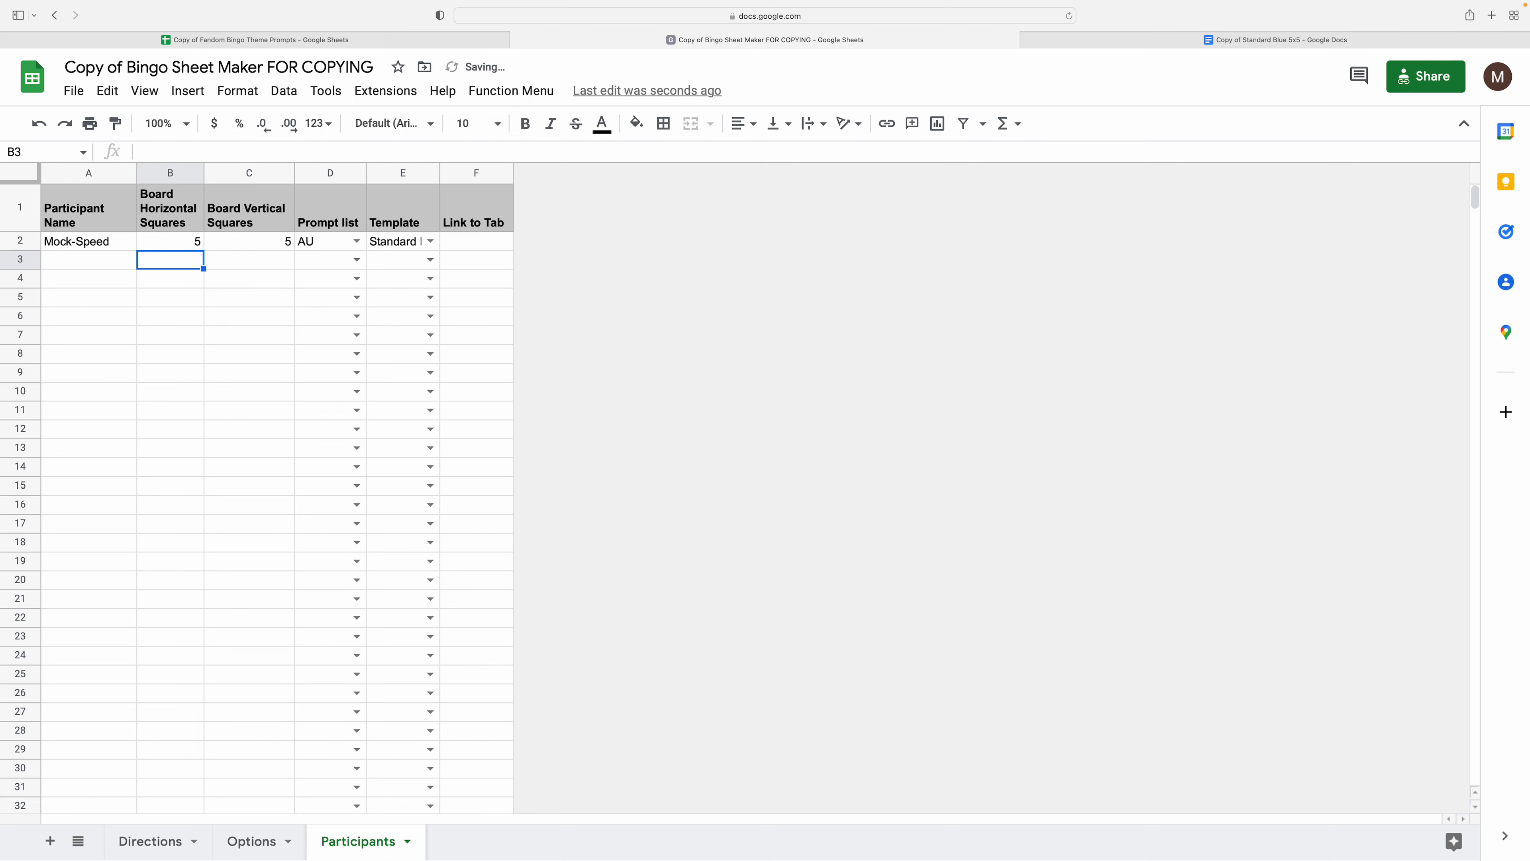
key(Up)
key(Down)
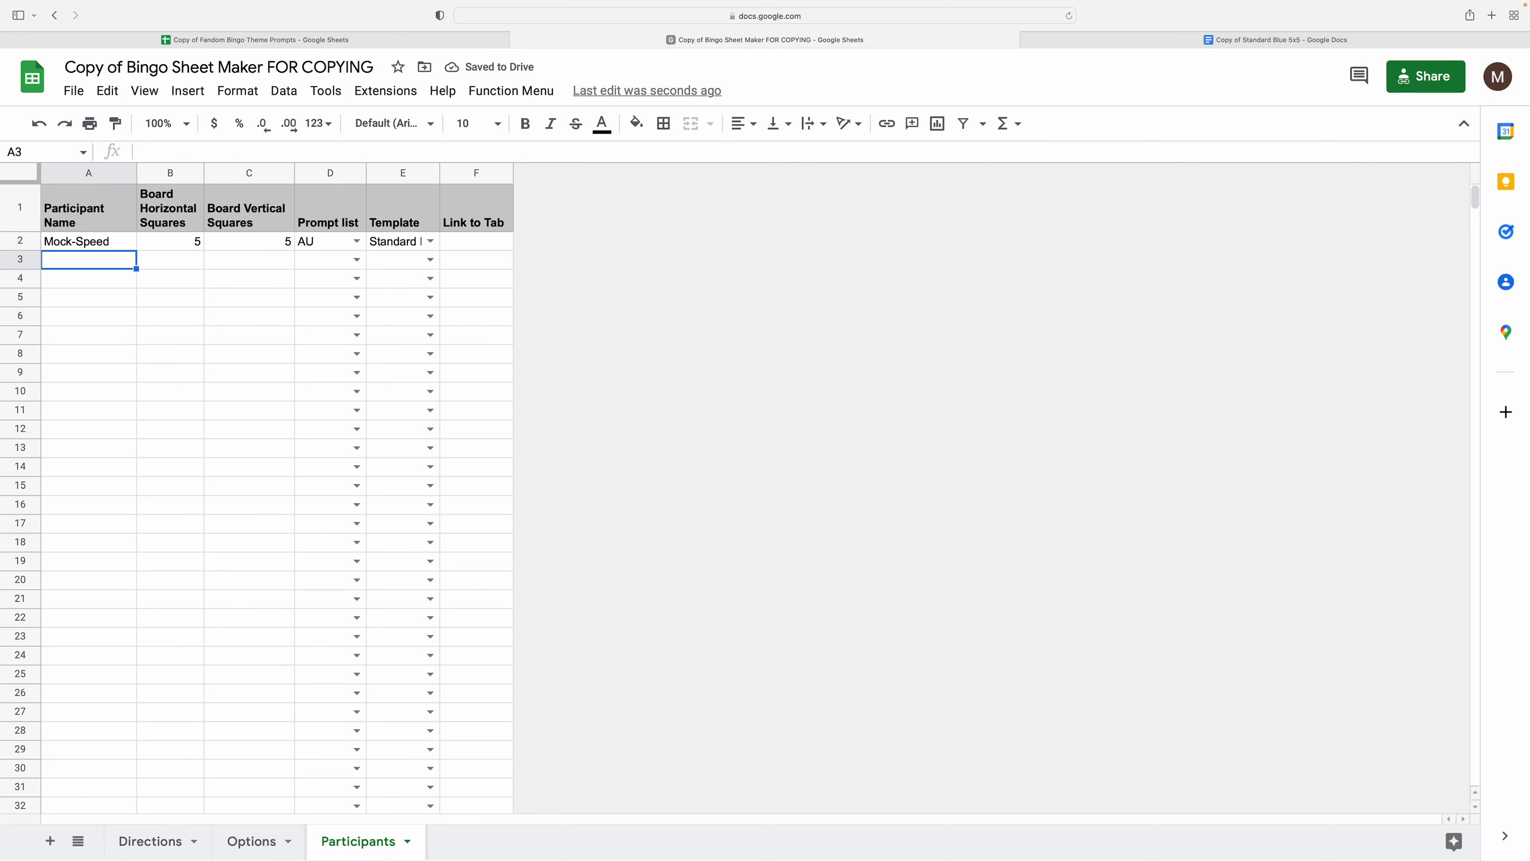
- Add a second participant in row 3 with a 4 by 4 board and Tropes prompts
text(Mocky)
key(Tab)
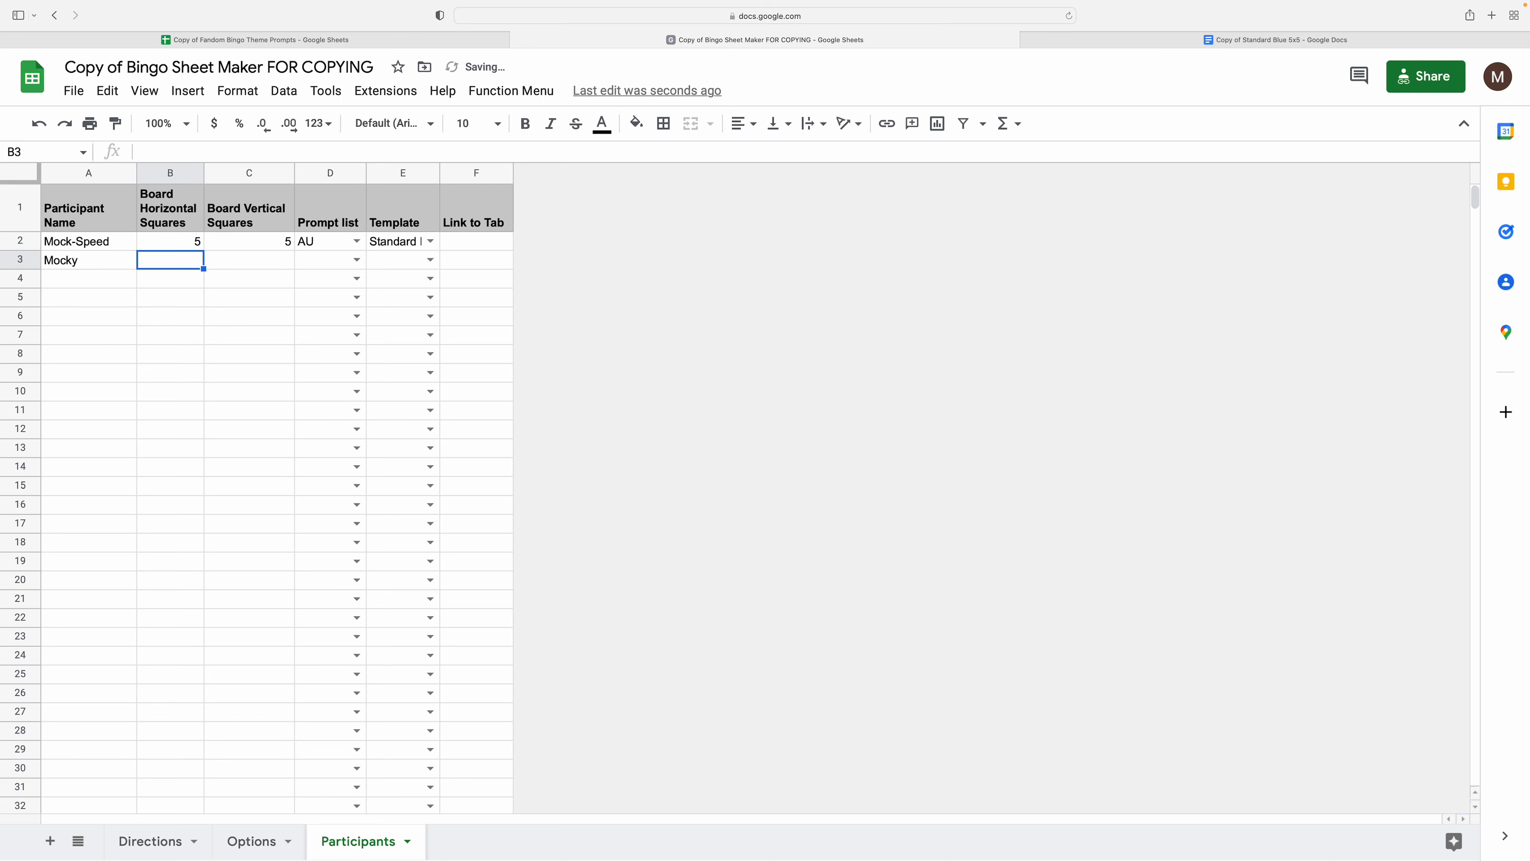
text(4)
key(Tab)
text(4)
key(Tab)
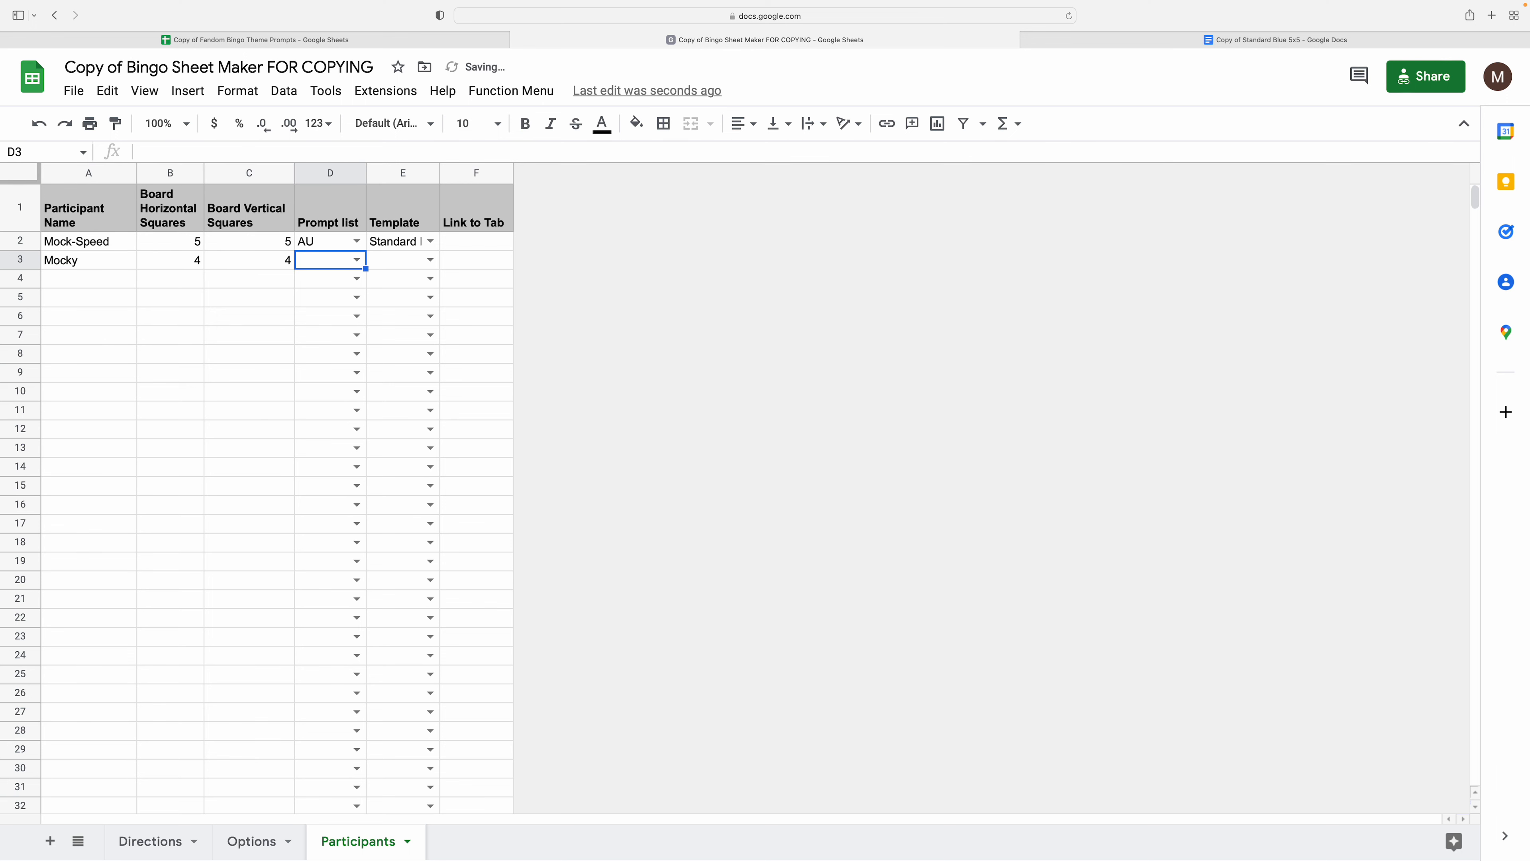
click(357, 259)
click(333, 327)
- Run Function Menu > Generate Tables for all New Participants
click(243, 300)
click(501, 92)
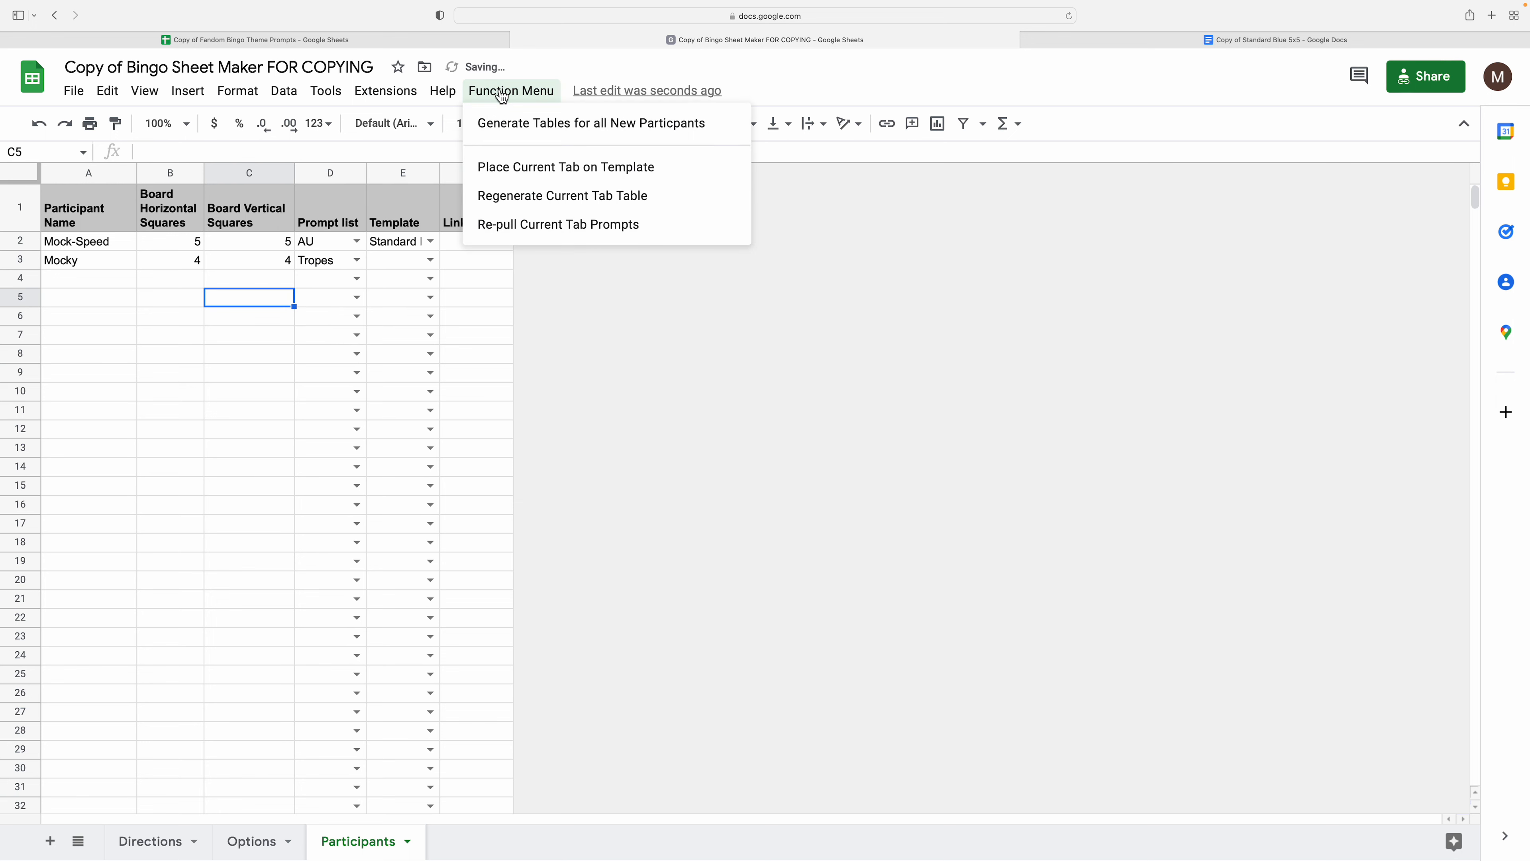
click(520, 127)
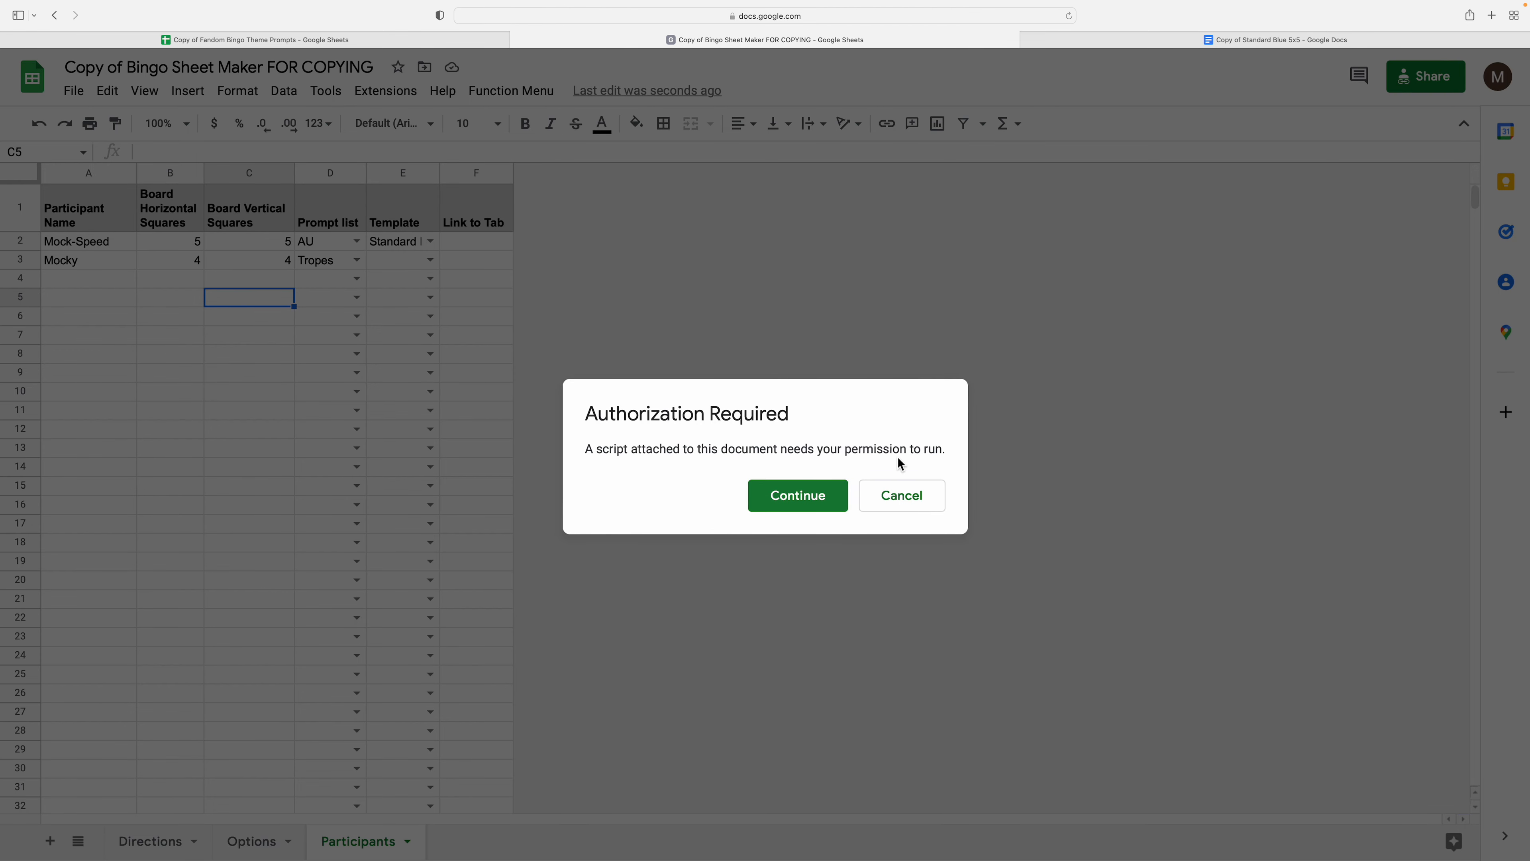
- Choose the account, proceed past the unverified-app warning, and allow Bingo Creator Functions access
click(803, 502)
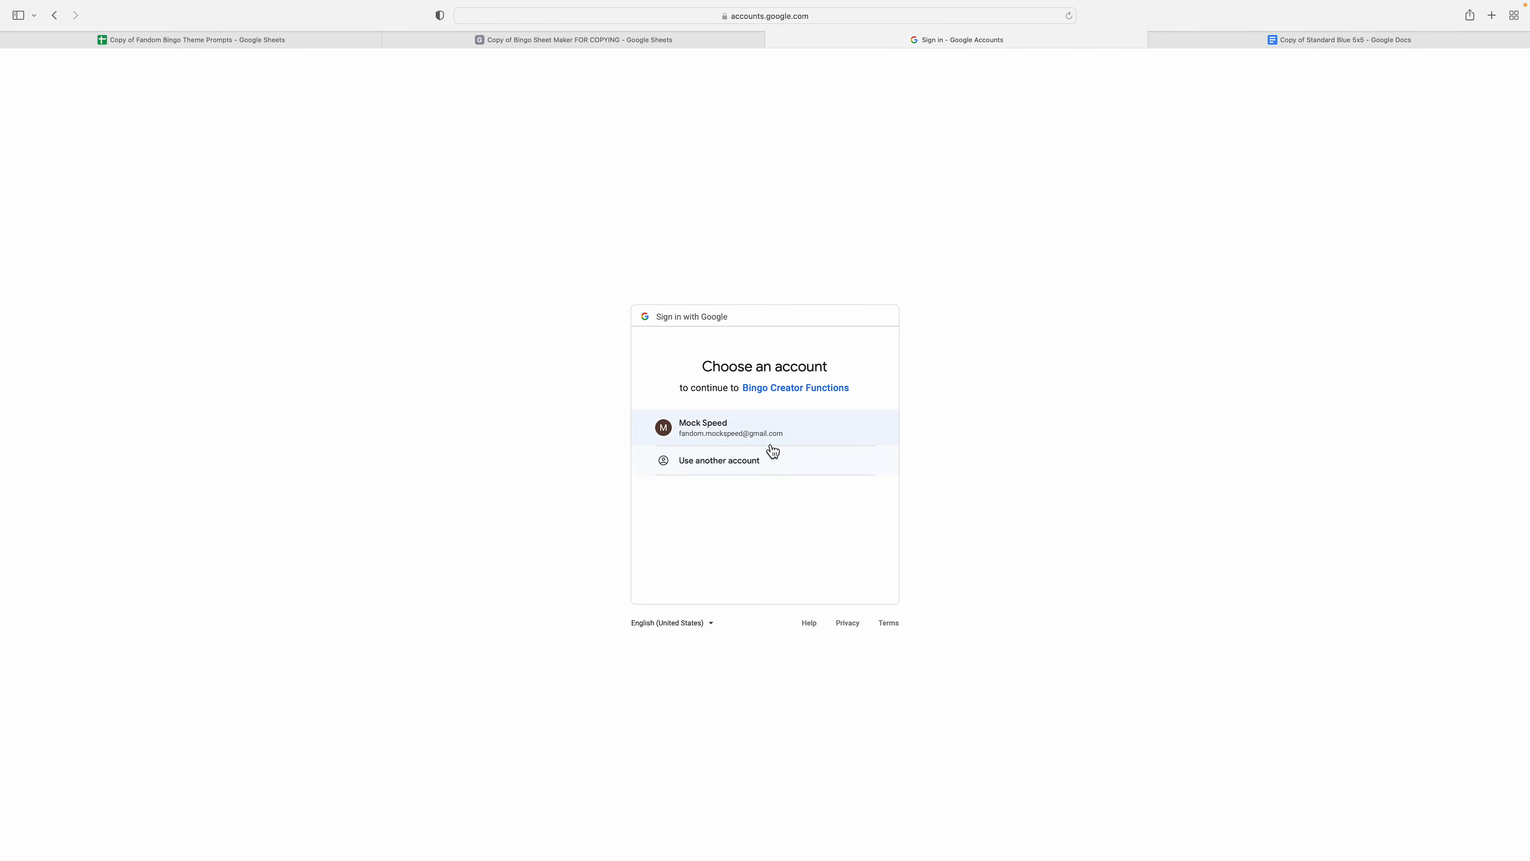
click(773, 446)
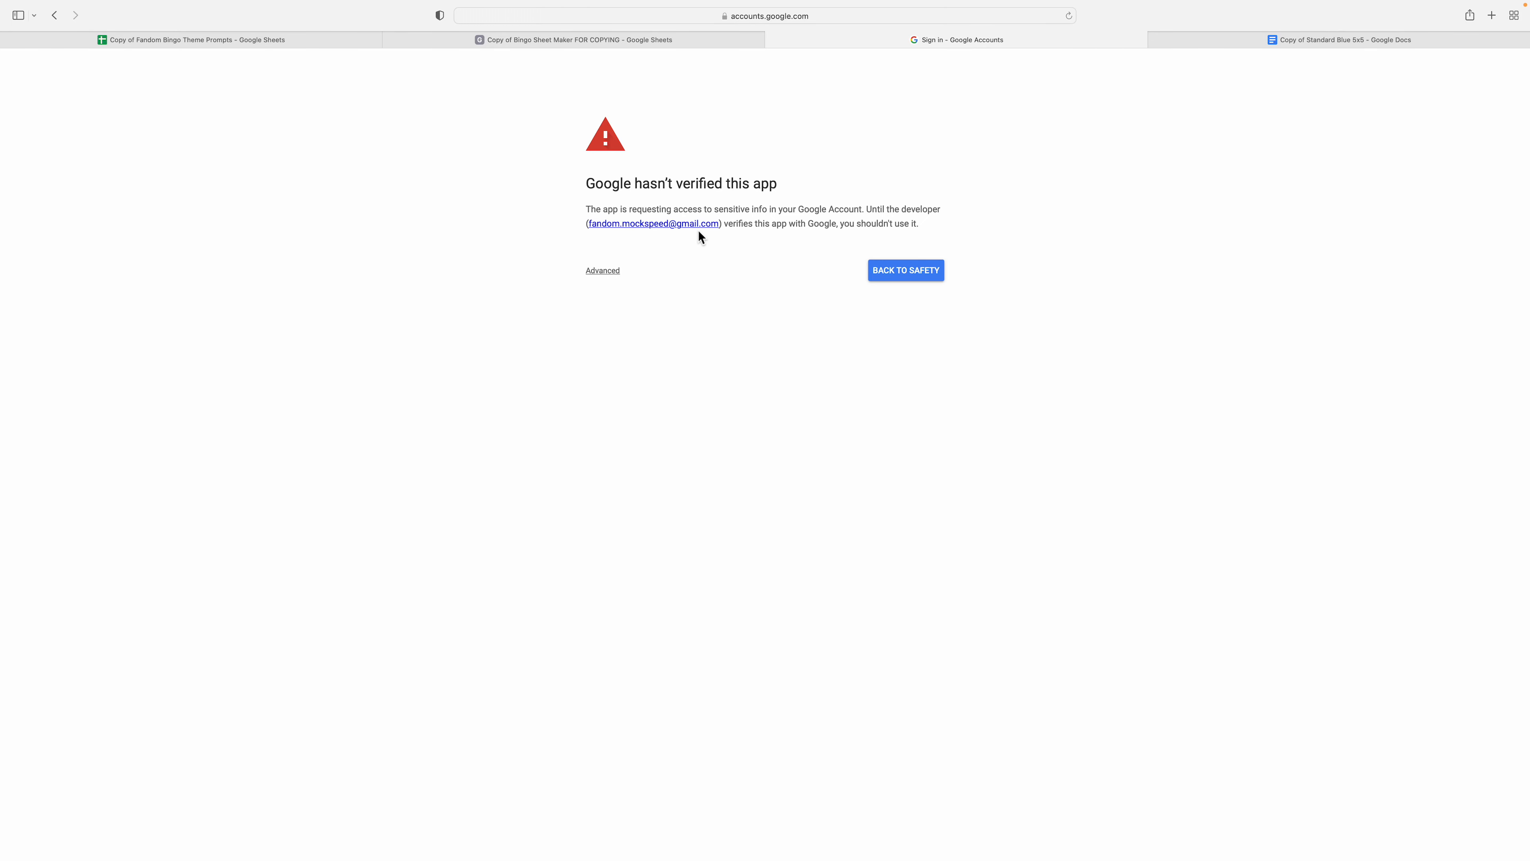
click(610, 279)
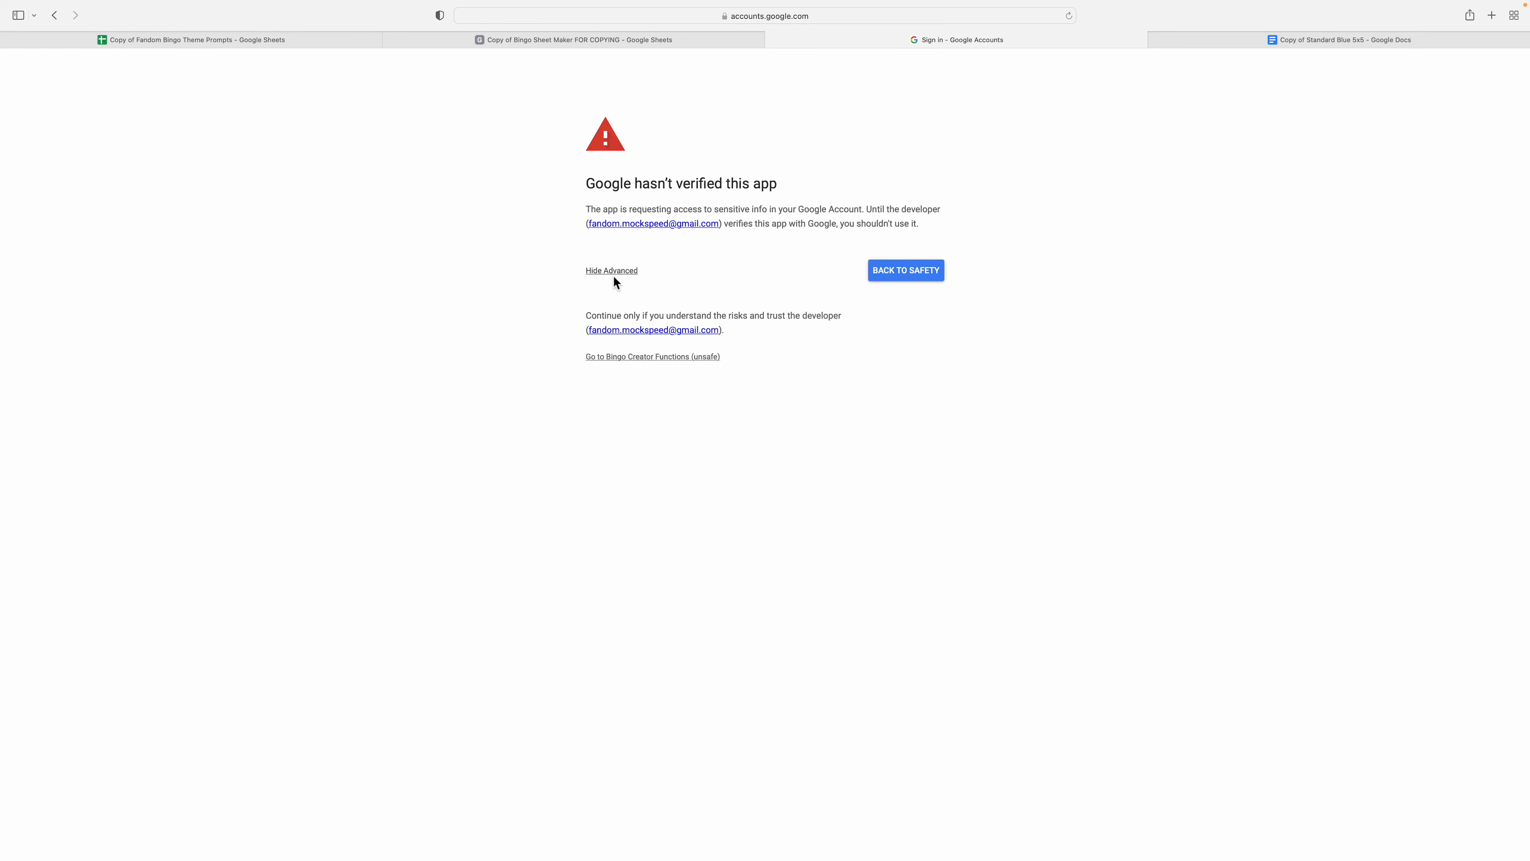
click(666, 365)
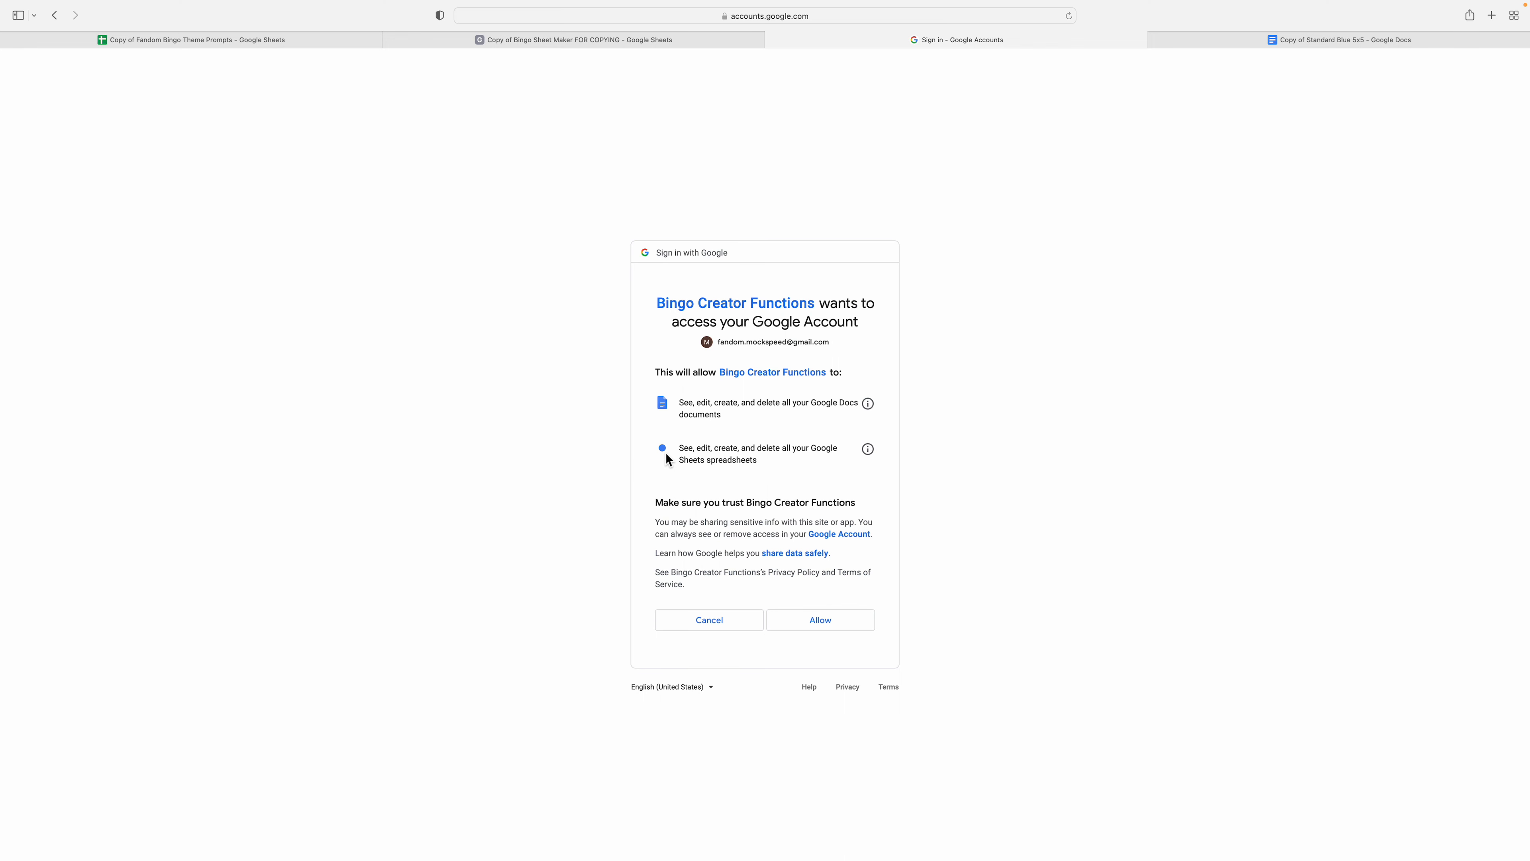
click(819, 621)
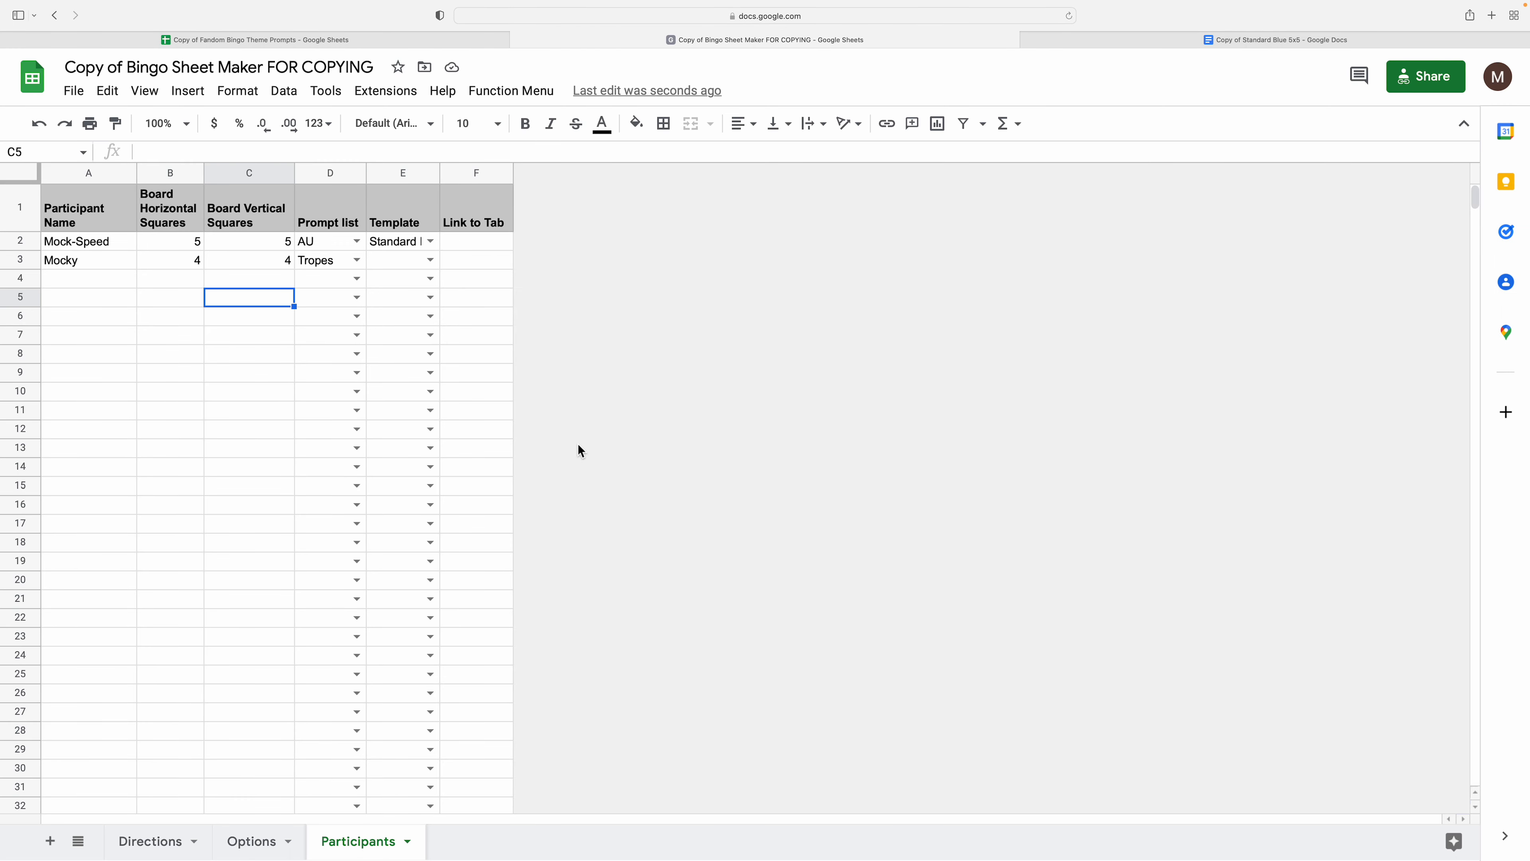
- Generate tables for all new participants and check the Options sheet
click(532, 97)
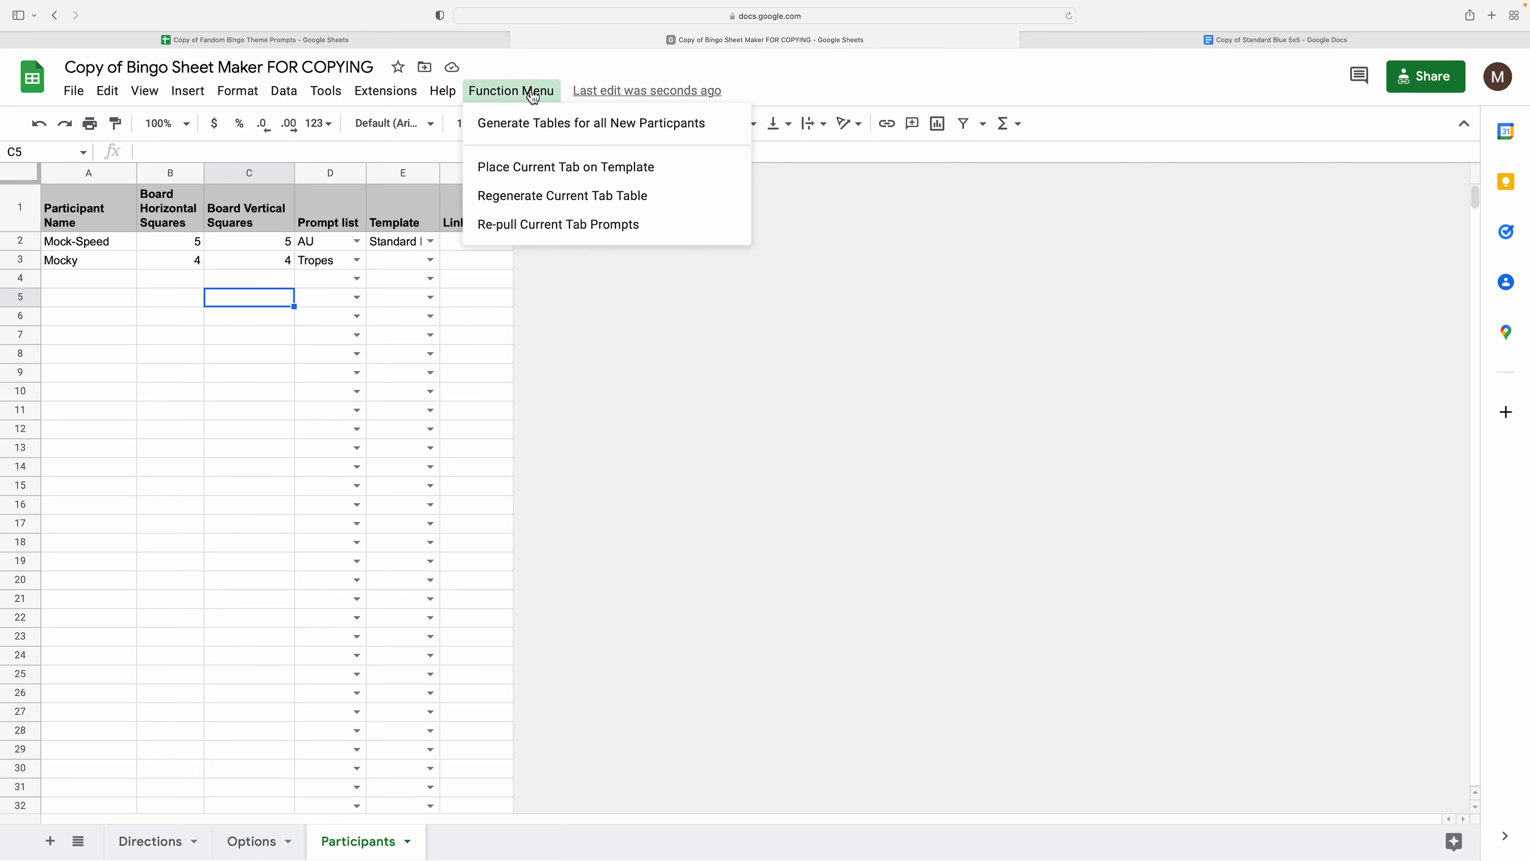
click(532, 129)
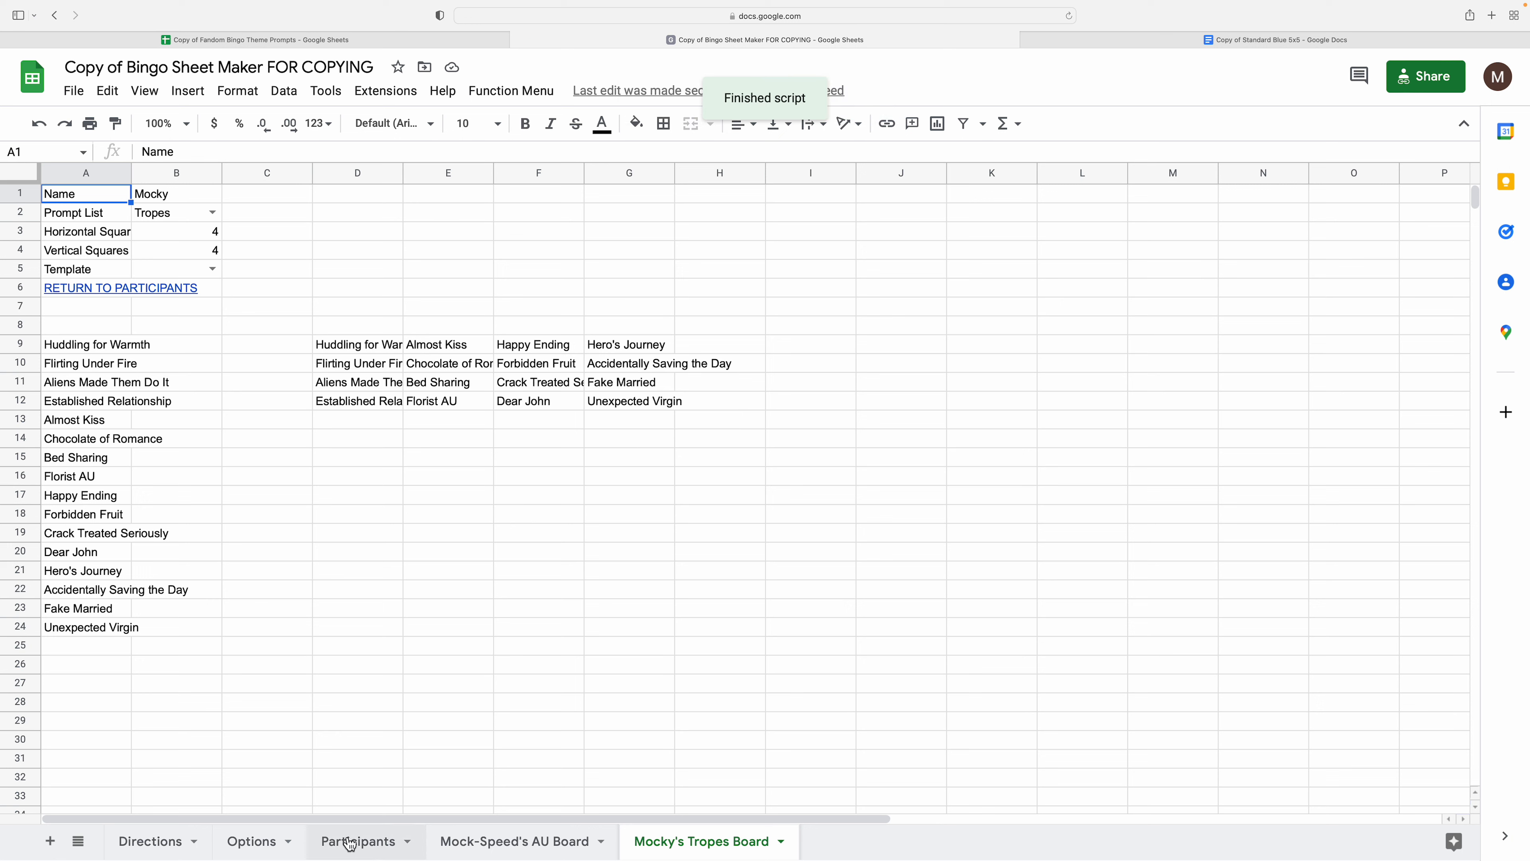
click(265, 843)
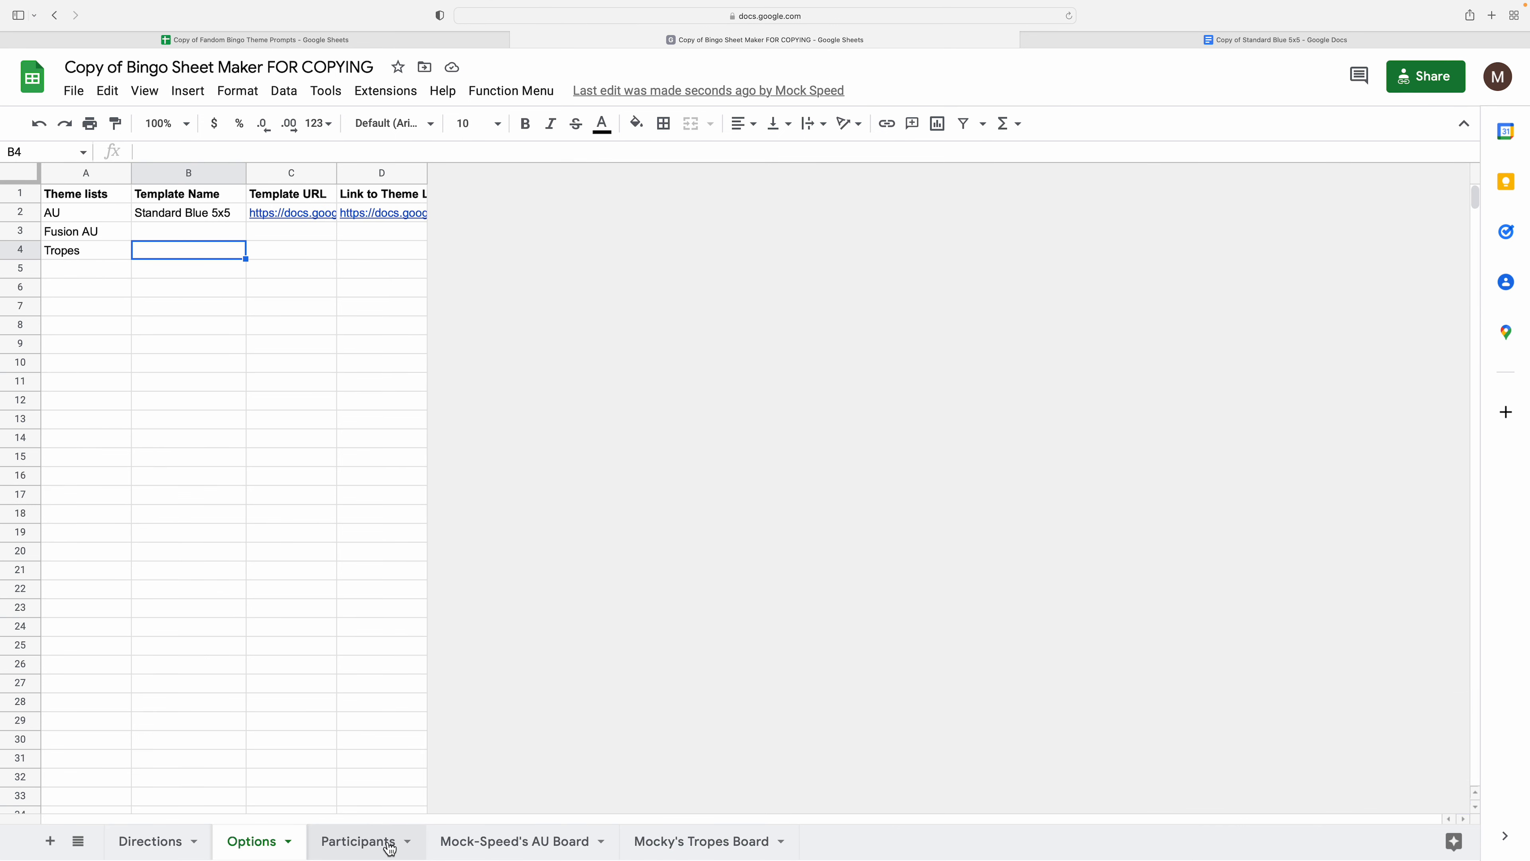
click(363, 841)
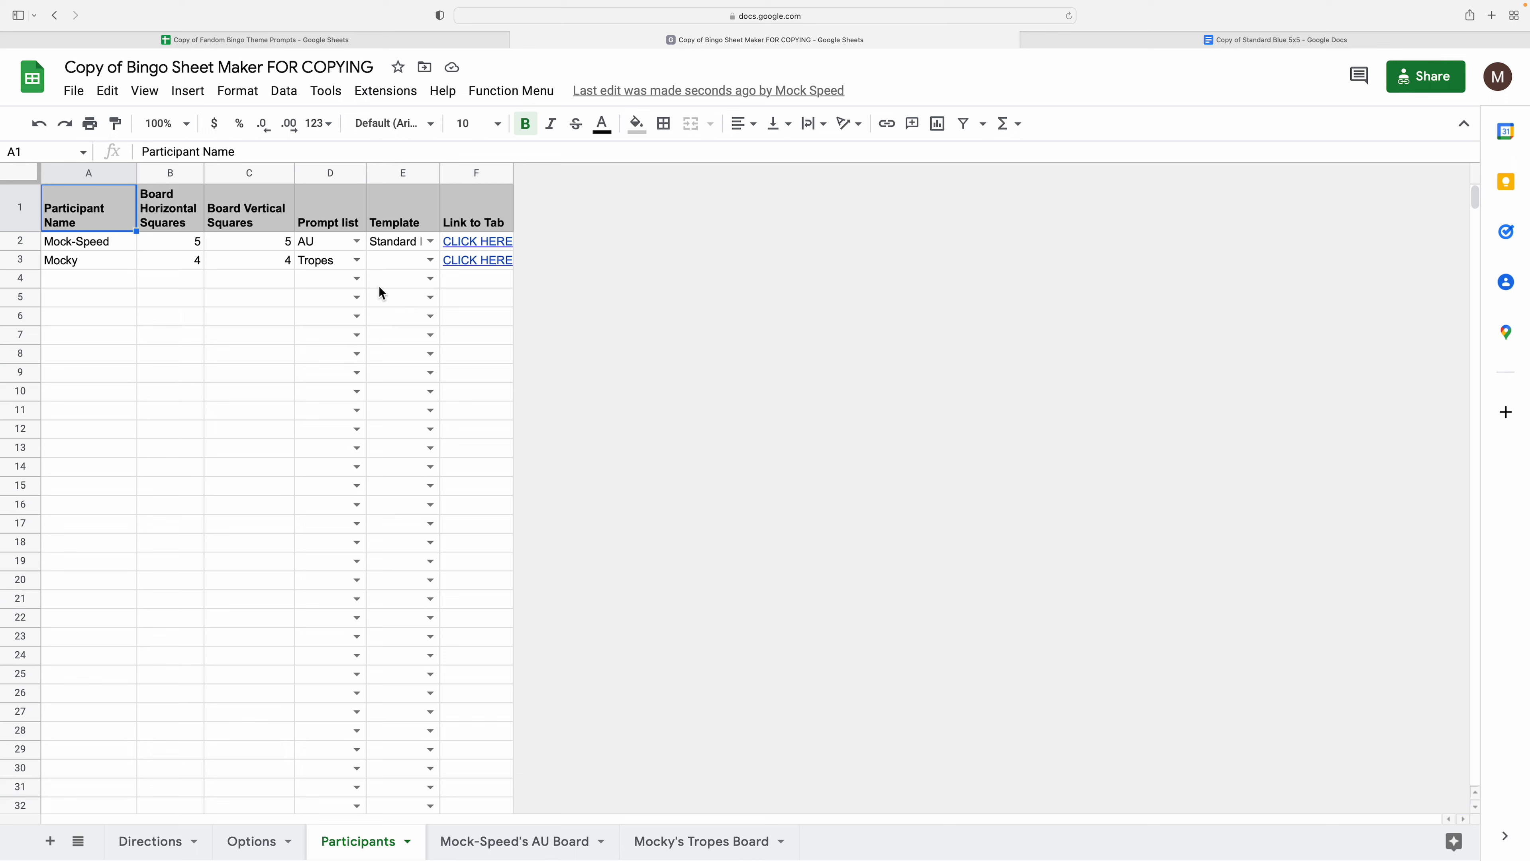
- Set the second participant's template in E3 to Standard Blue 5x5
click(429, 261)
click(422, 283)
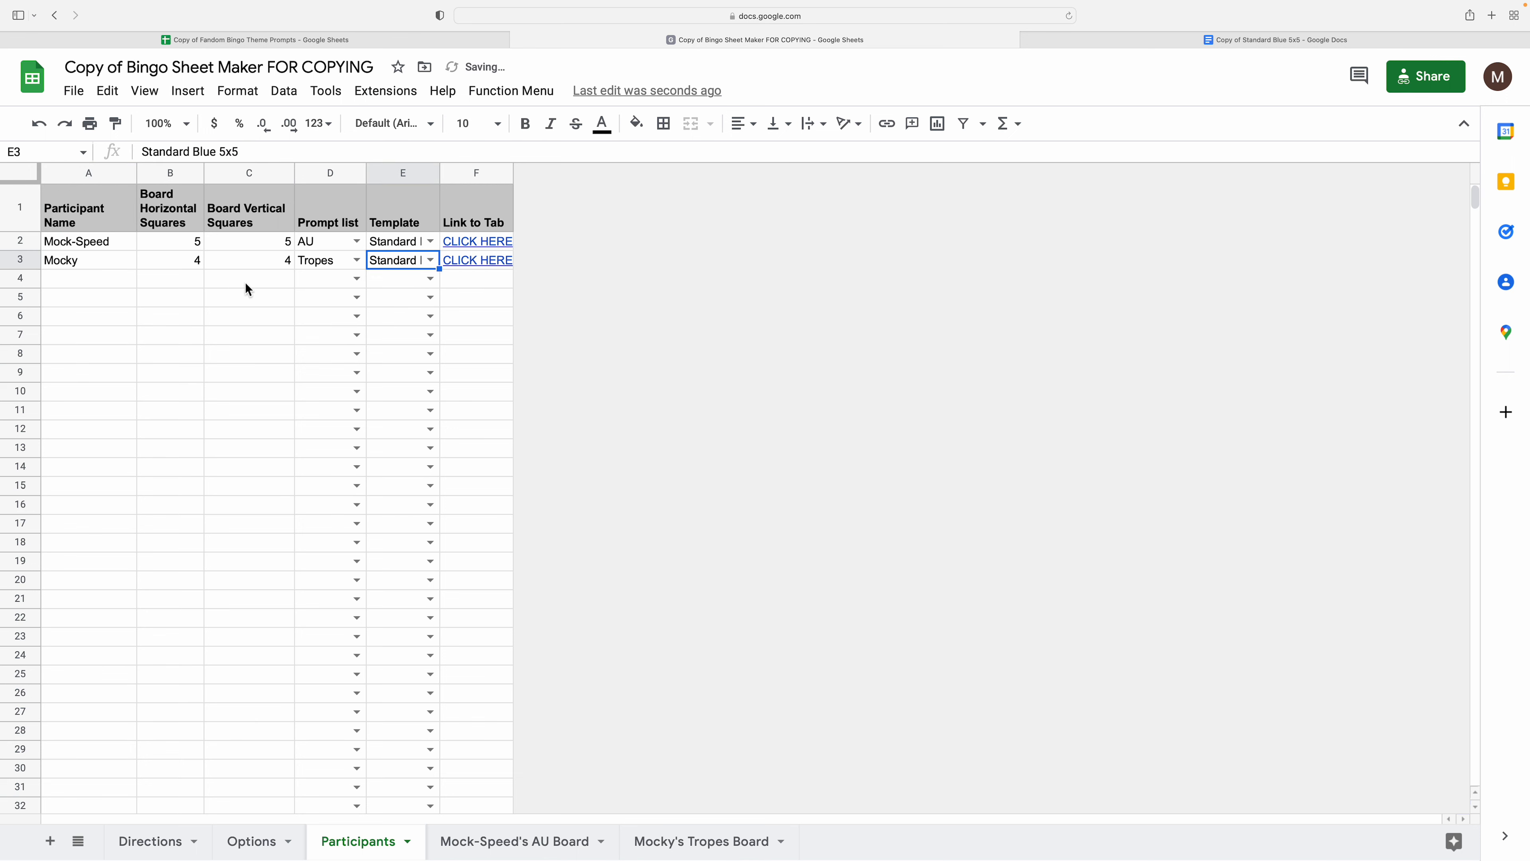
click(108, 283)
click(429, 262)
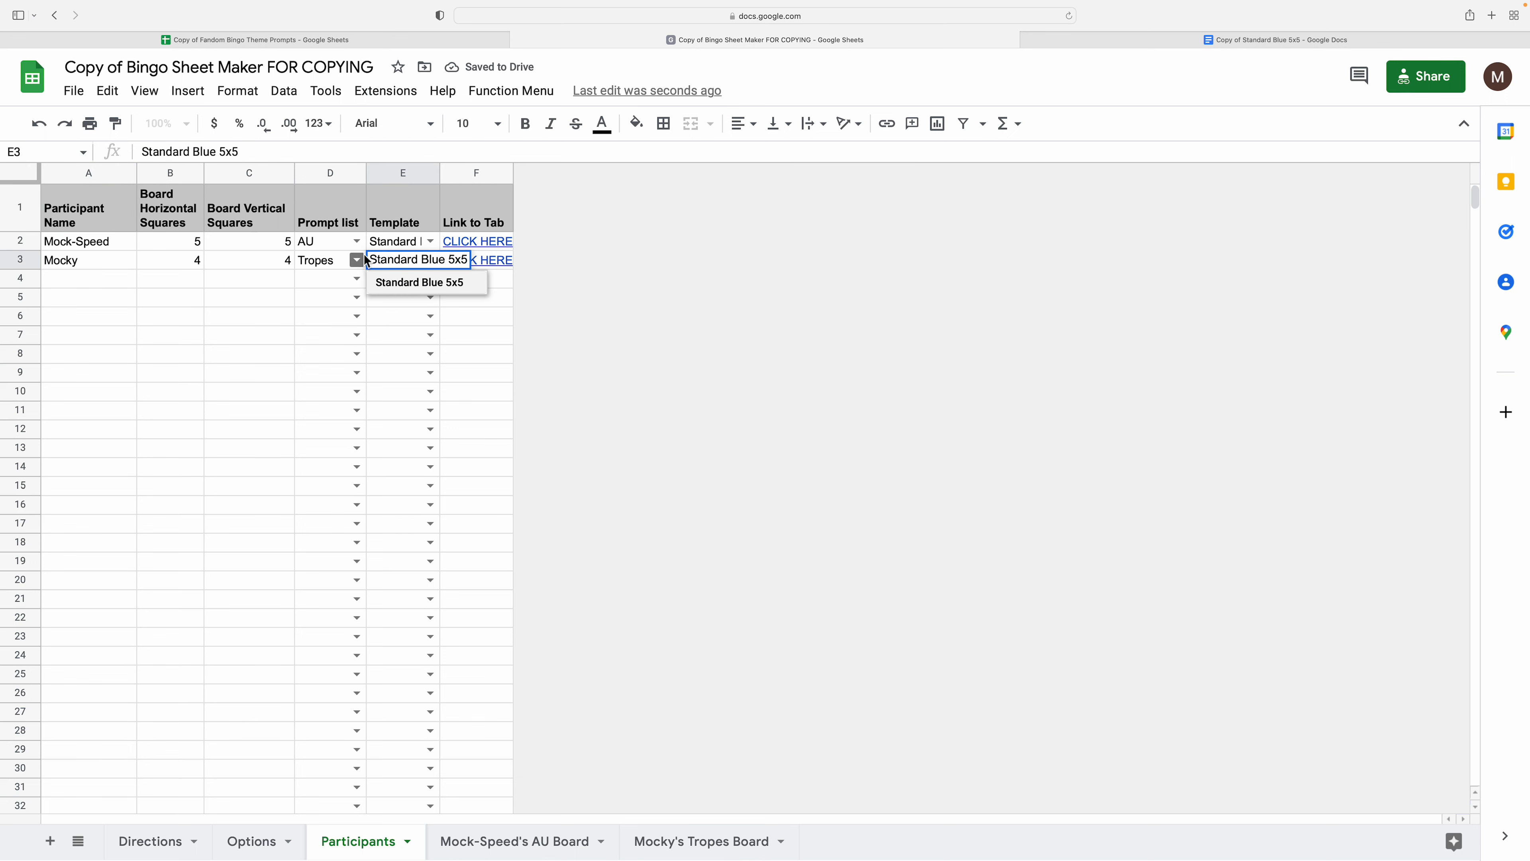
click(118, 284)
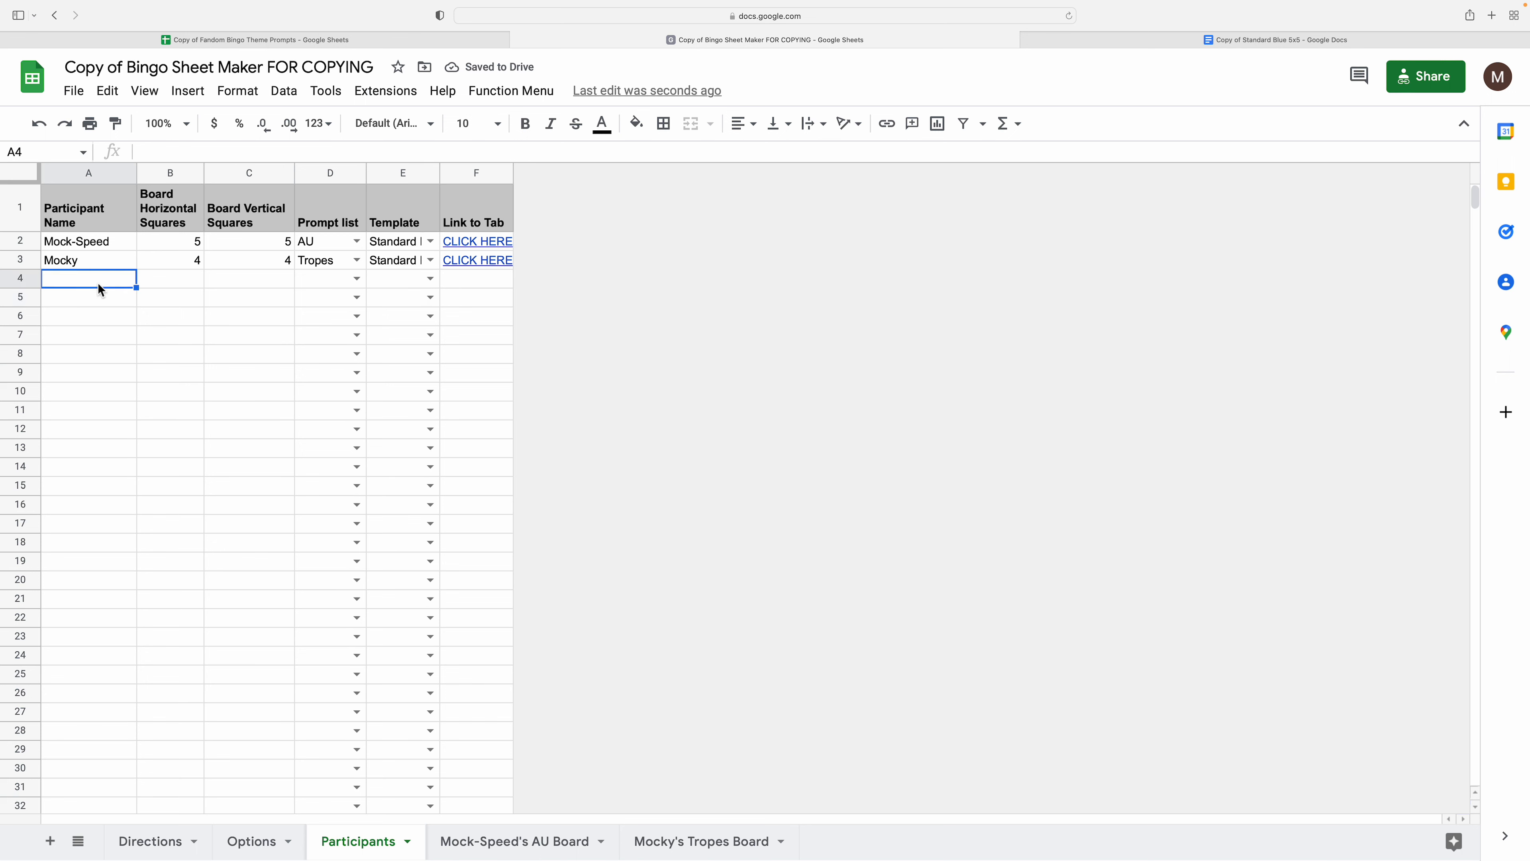
key(Up)
key(Right)
key(Right)
key(Right)
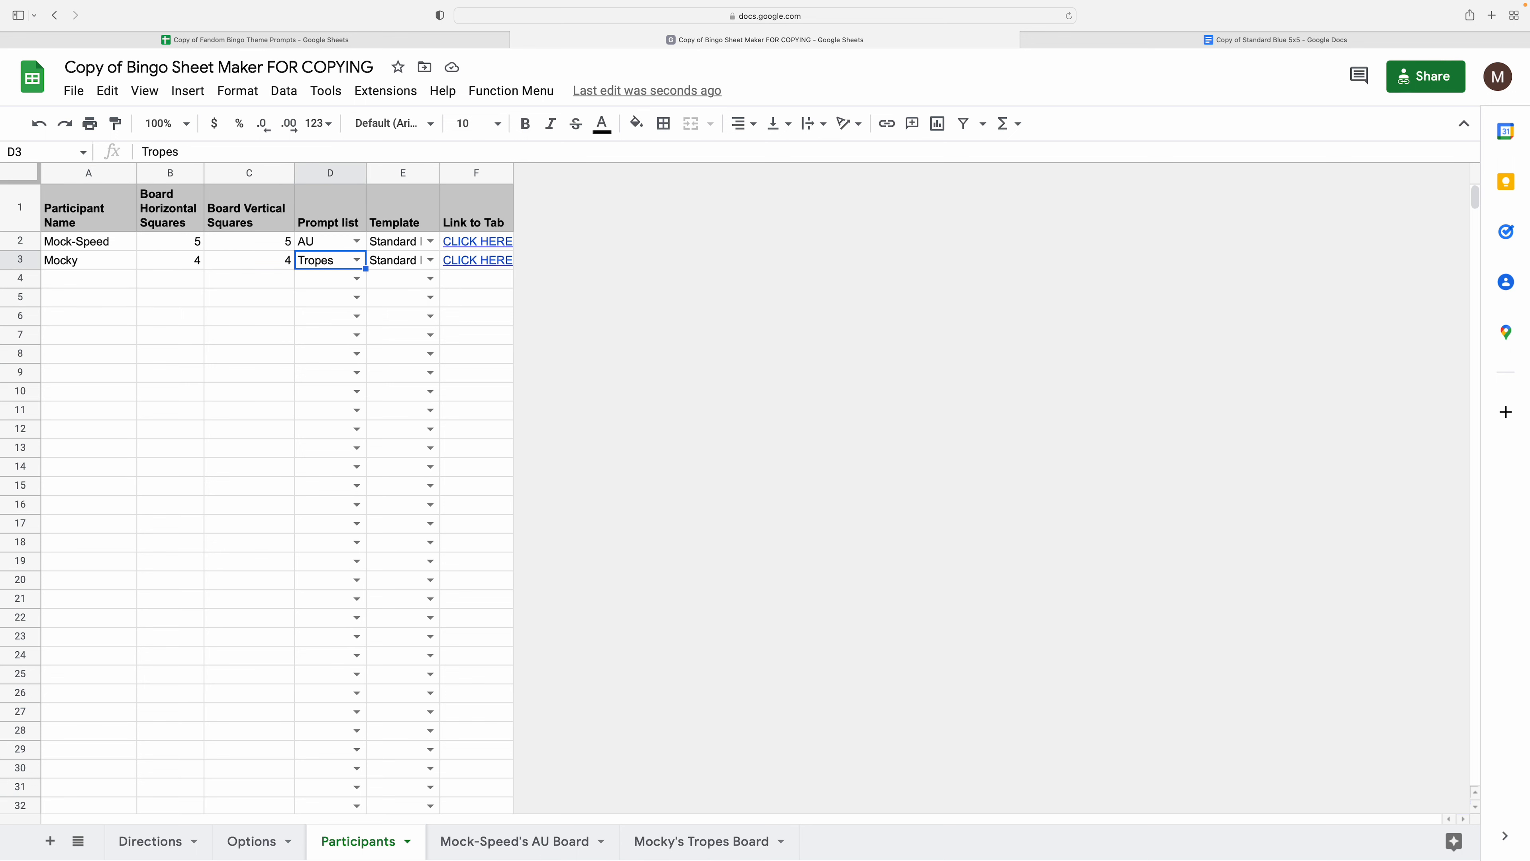
key(Right)
key(Up)
key(Down)
key(Down)
key(Down)
key(Left)
key(Left)
key(Left)
key(Left)
- Enter the third participant's name in cell A4
key(Up)
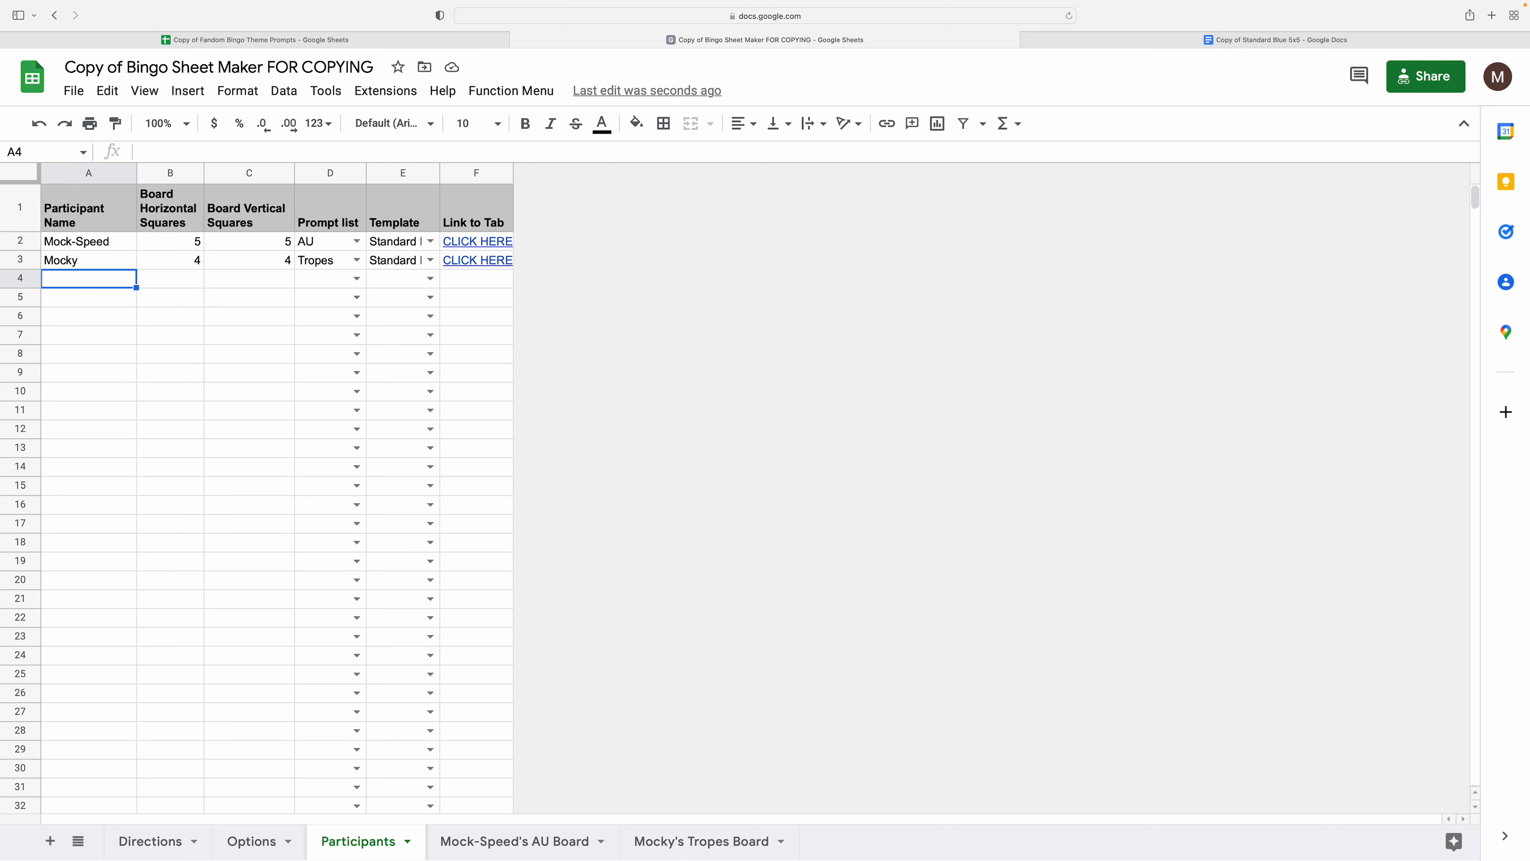
key(Up)
key(Right)
key(Down)
key(Left)
key(Up)
key(Right)
key(Right)
key(Left)
key(Down)
key(Left)
text(Mockwashere)
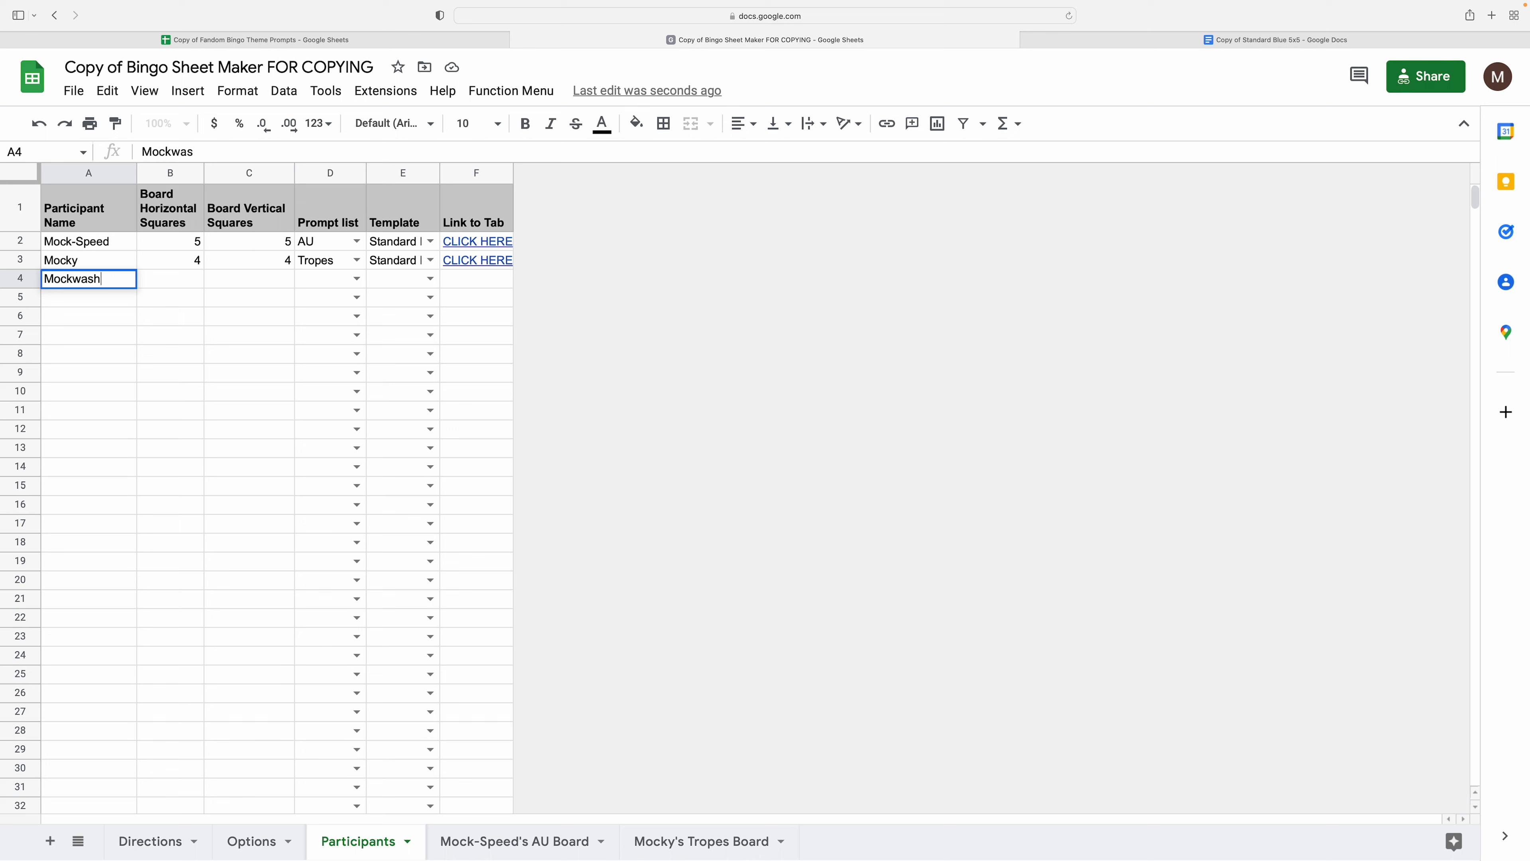
key(Tab)
- Give the third participant 3 horizontal and 3 vertical squares
text(3)
key(Tab)
text(3)
key(Down)
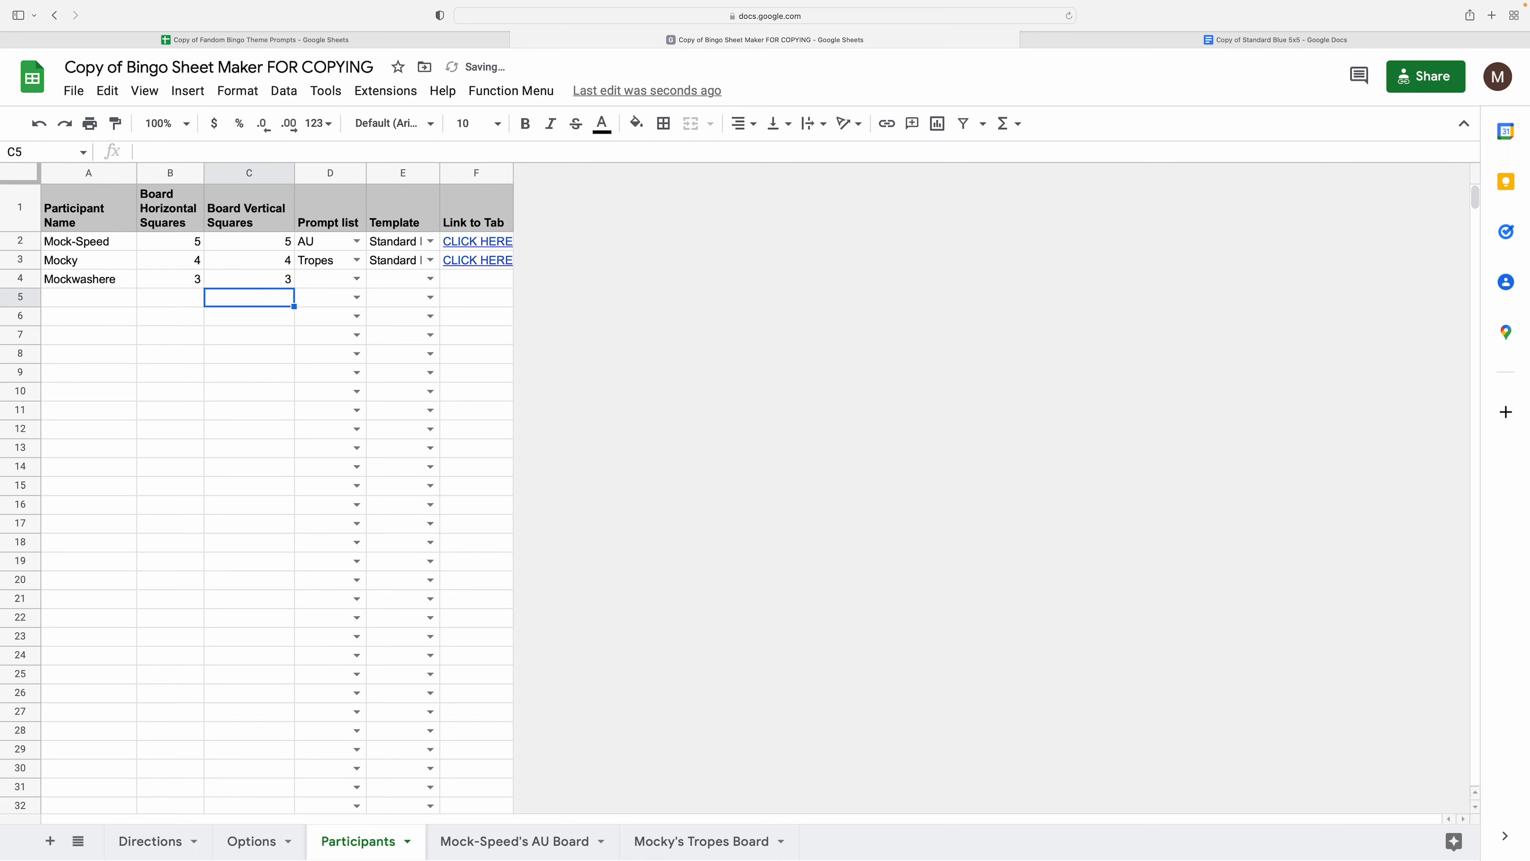
key(Right)
key(Right)
key(Up)
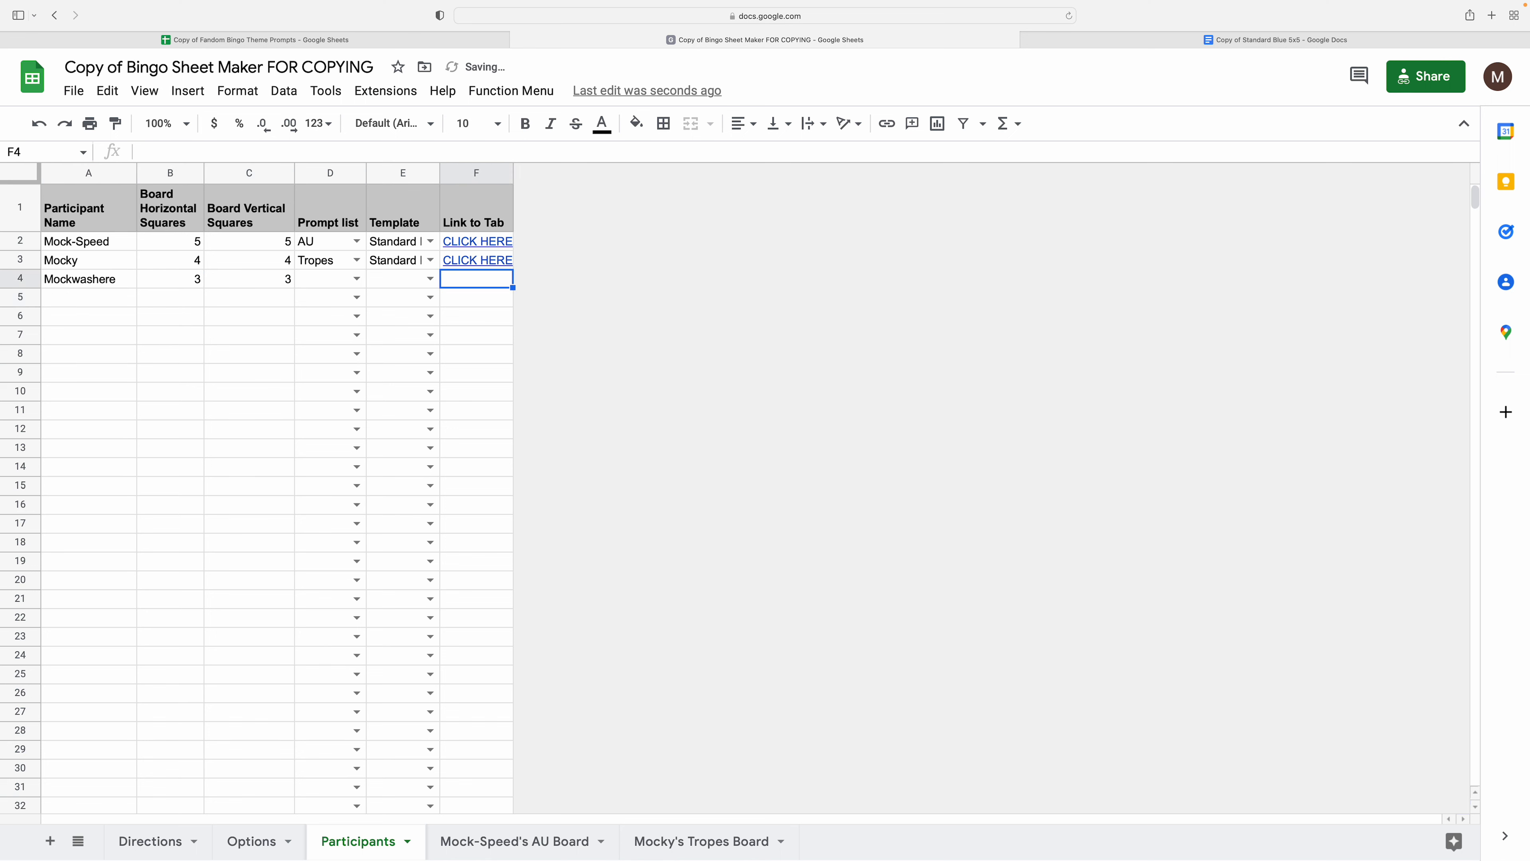
click(477, 260)
click(511, 90)
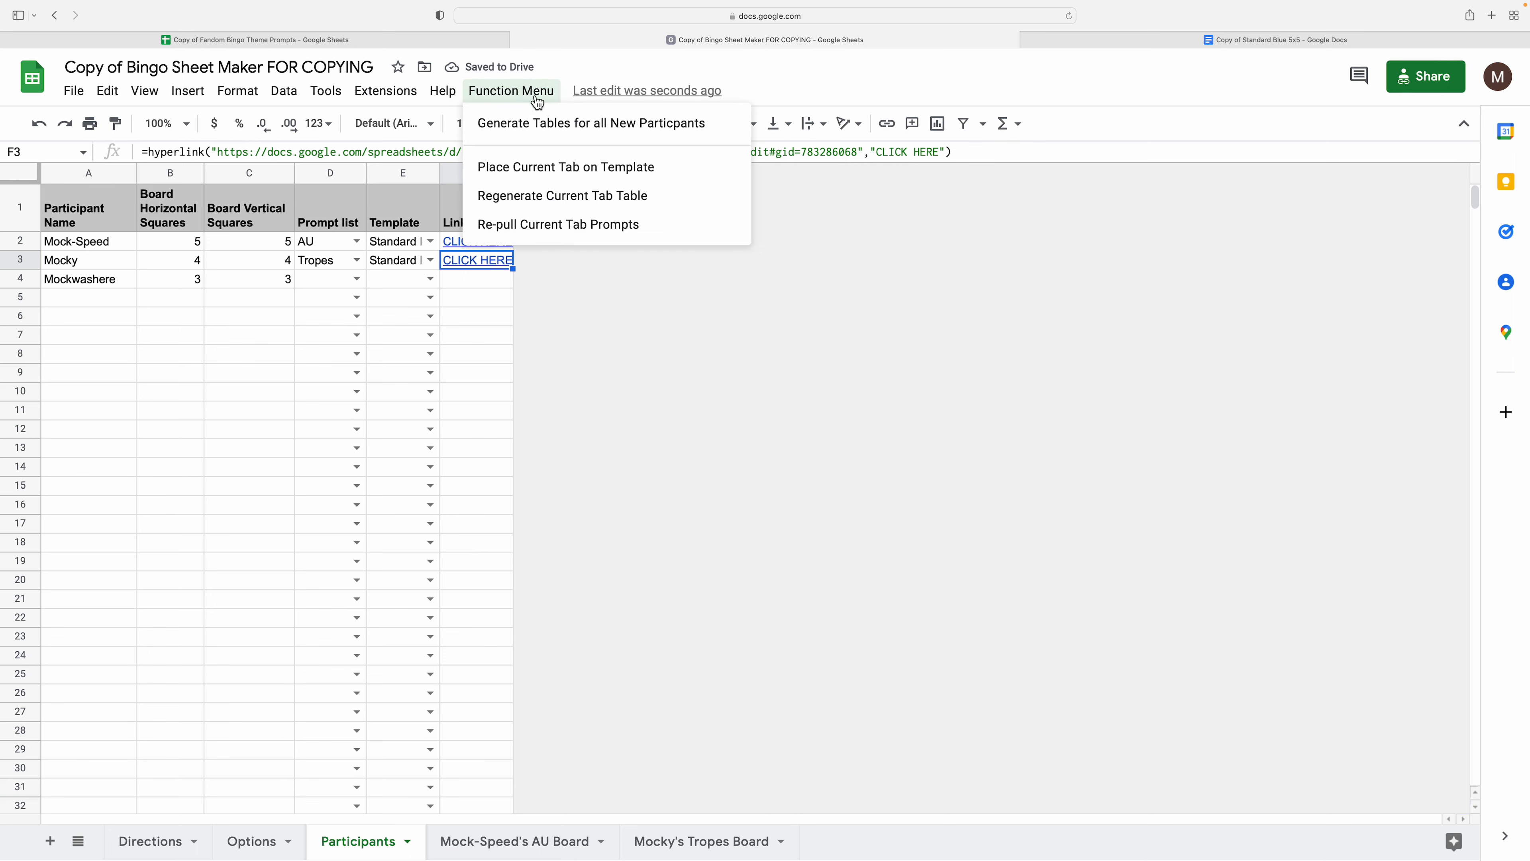
- Generate the third participant's board, dismiss the TypeError, and delete the resulting board tab
click(536, 125)
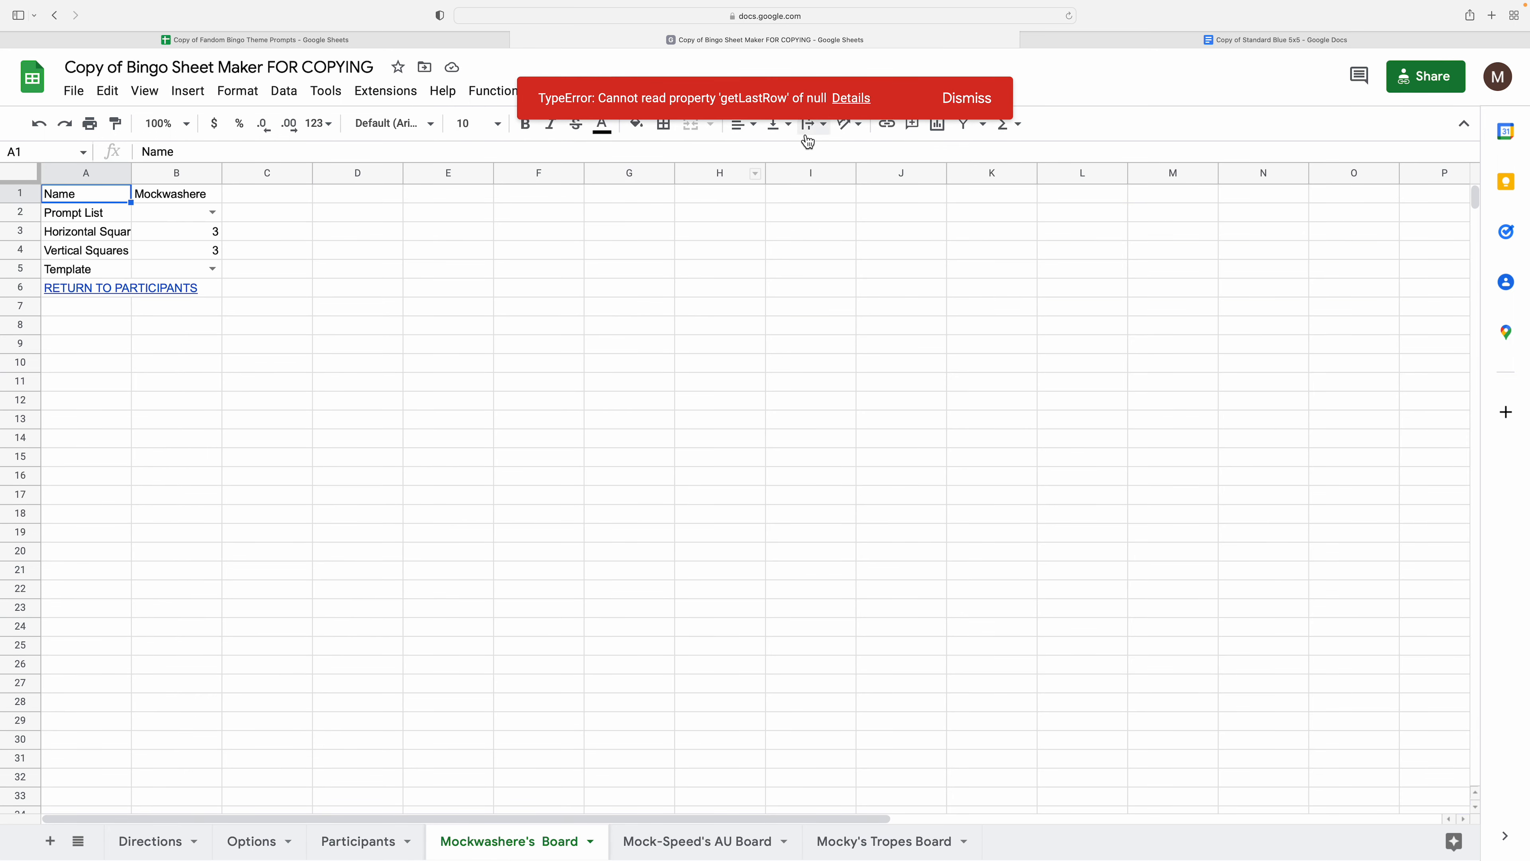
click(966, 98)
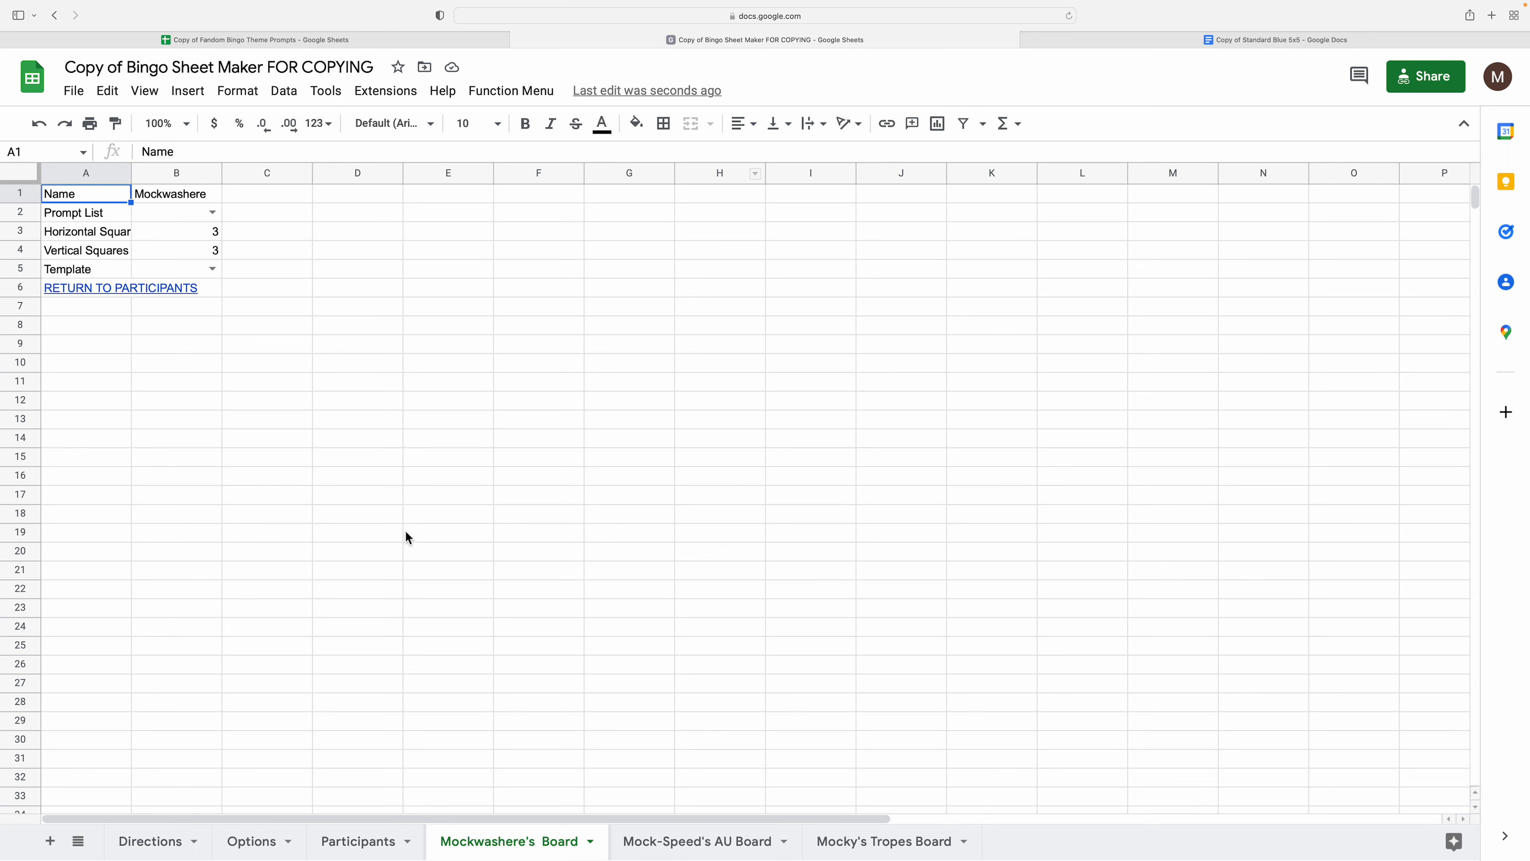
right_click(528, 844)
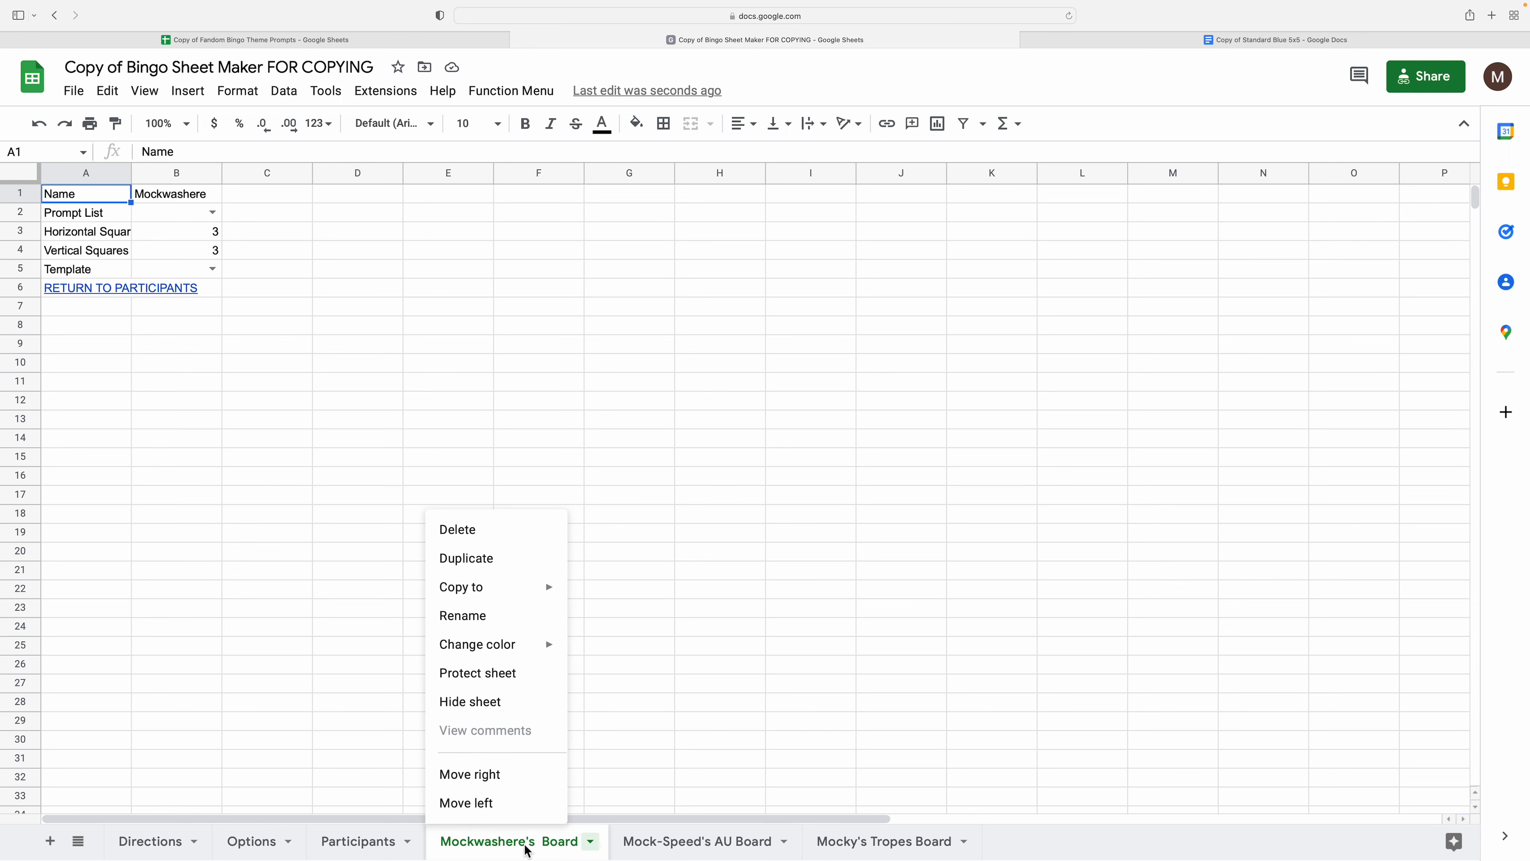
click(464, 530)
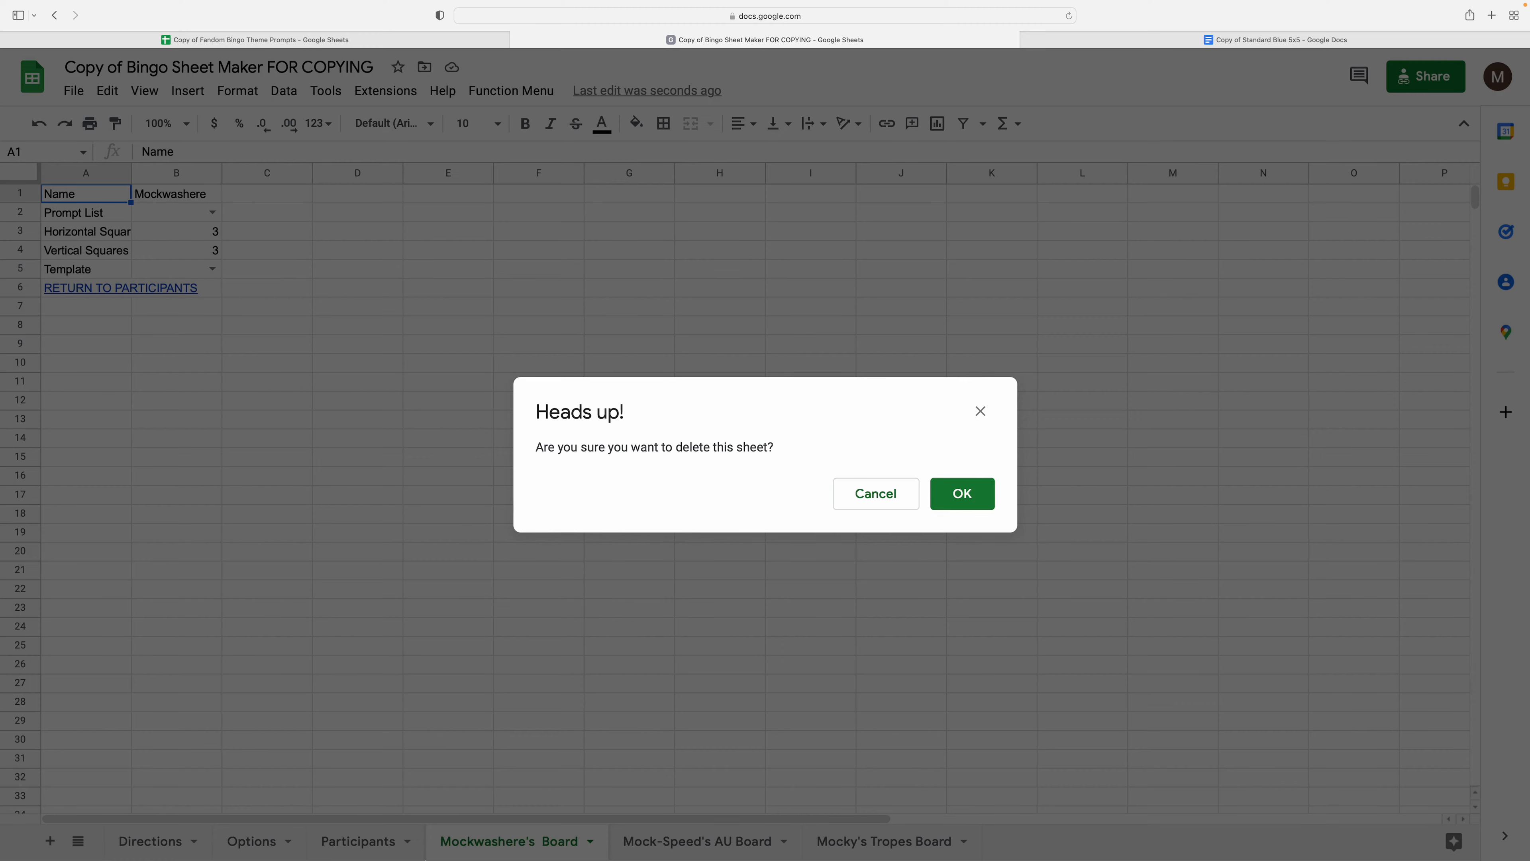
click(962, 493)
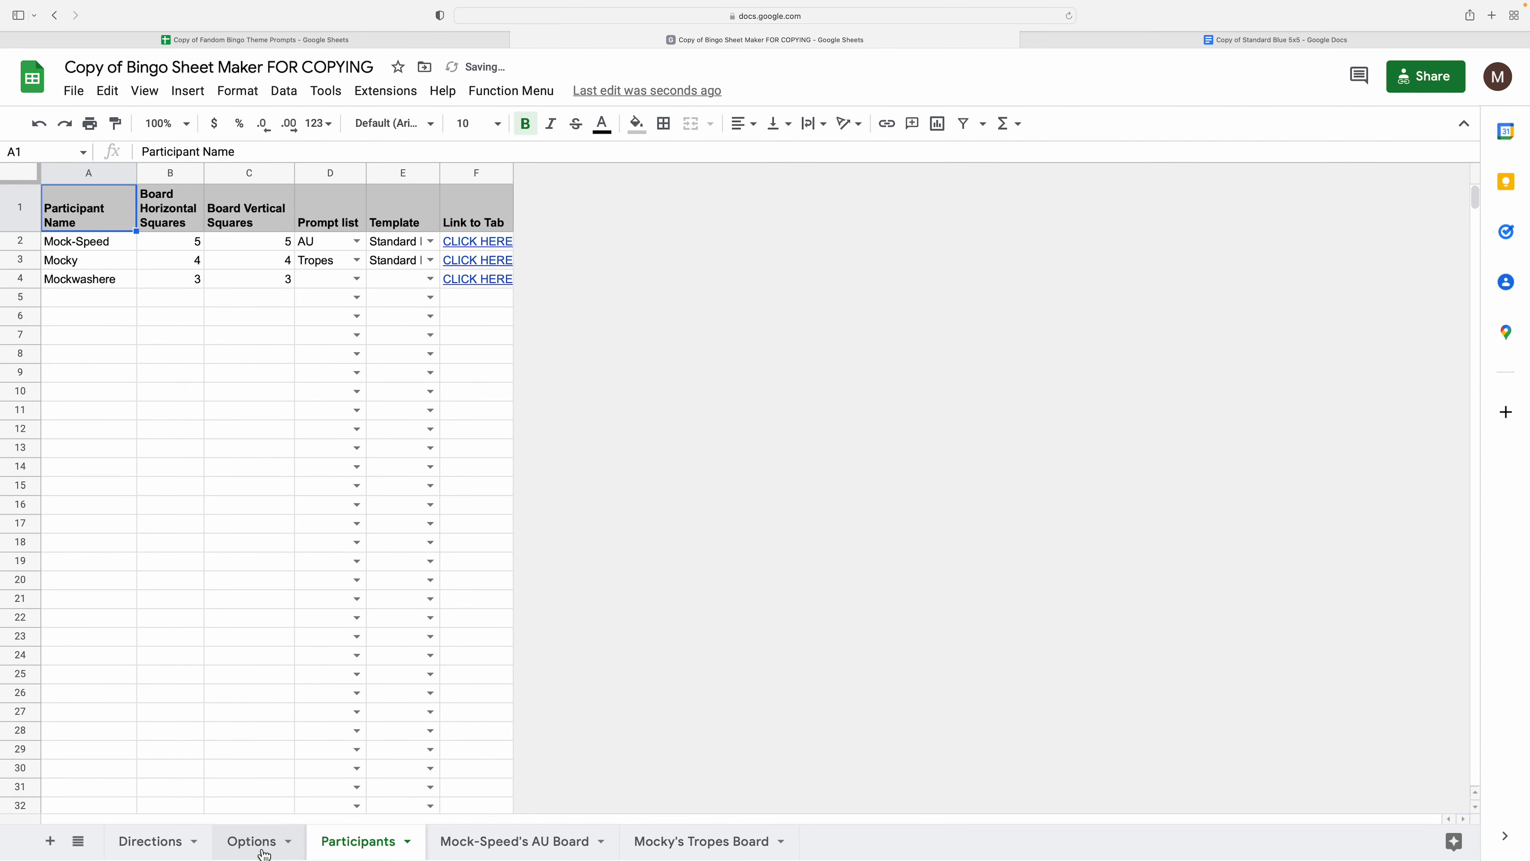
- Set row 4's prompt list to Fusion AU and template to Standard Blue 5x5
click(356, 278)
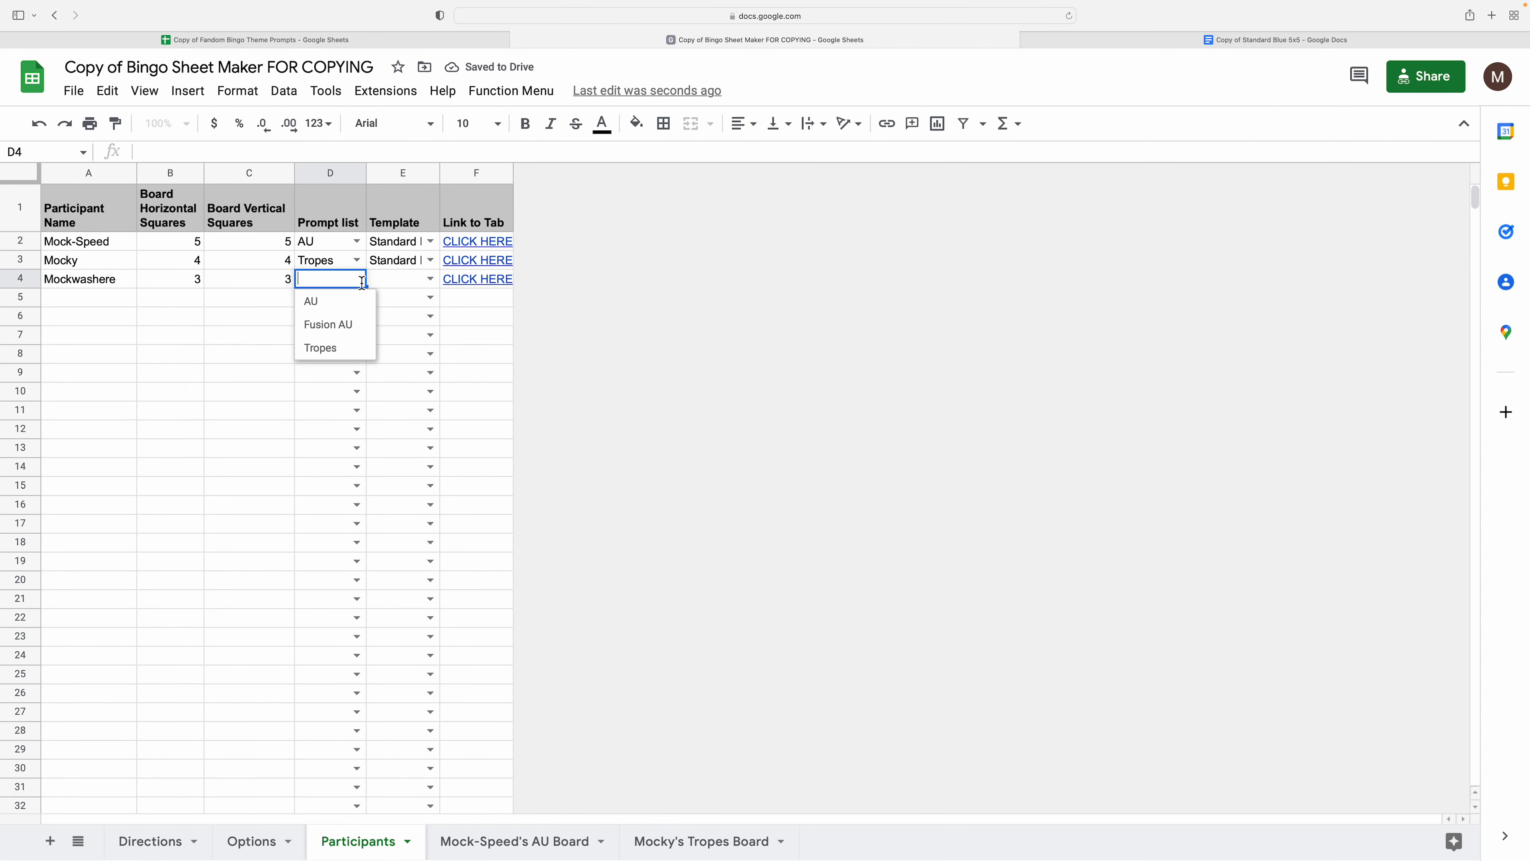
click(342, 326)
click(156, 412)
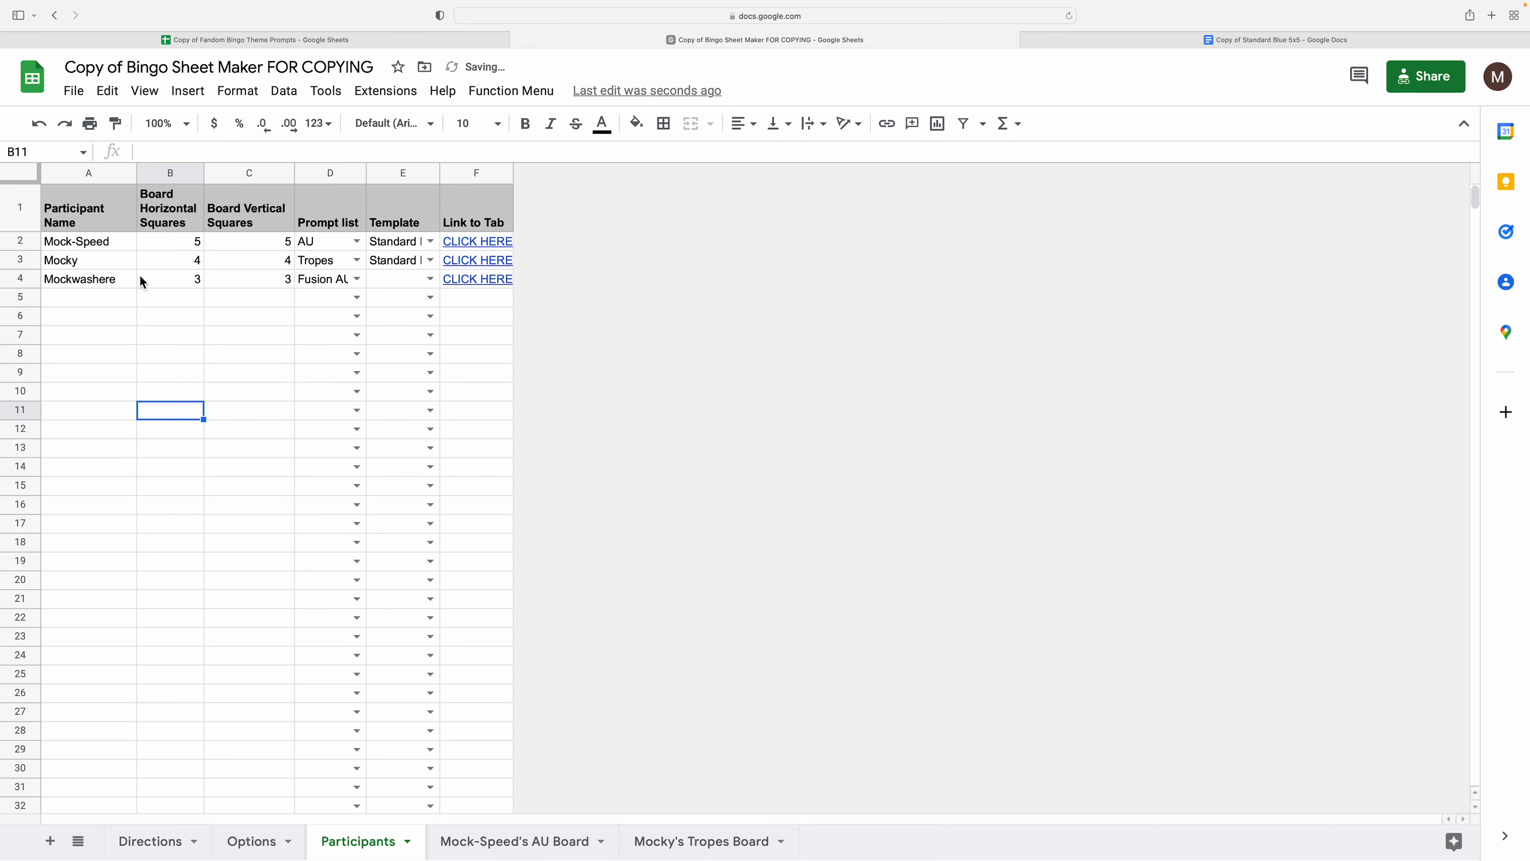
click(426, 281)
click(418, 304)
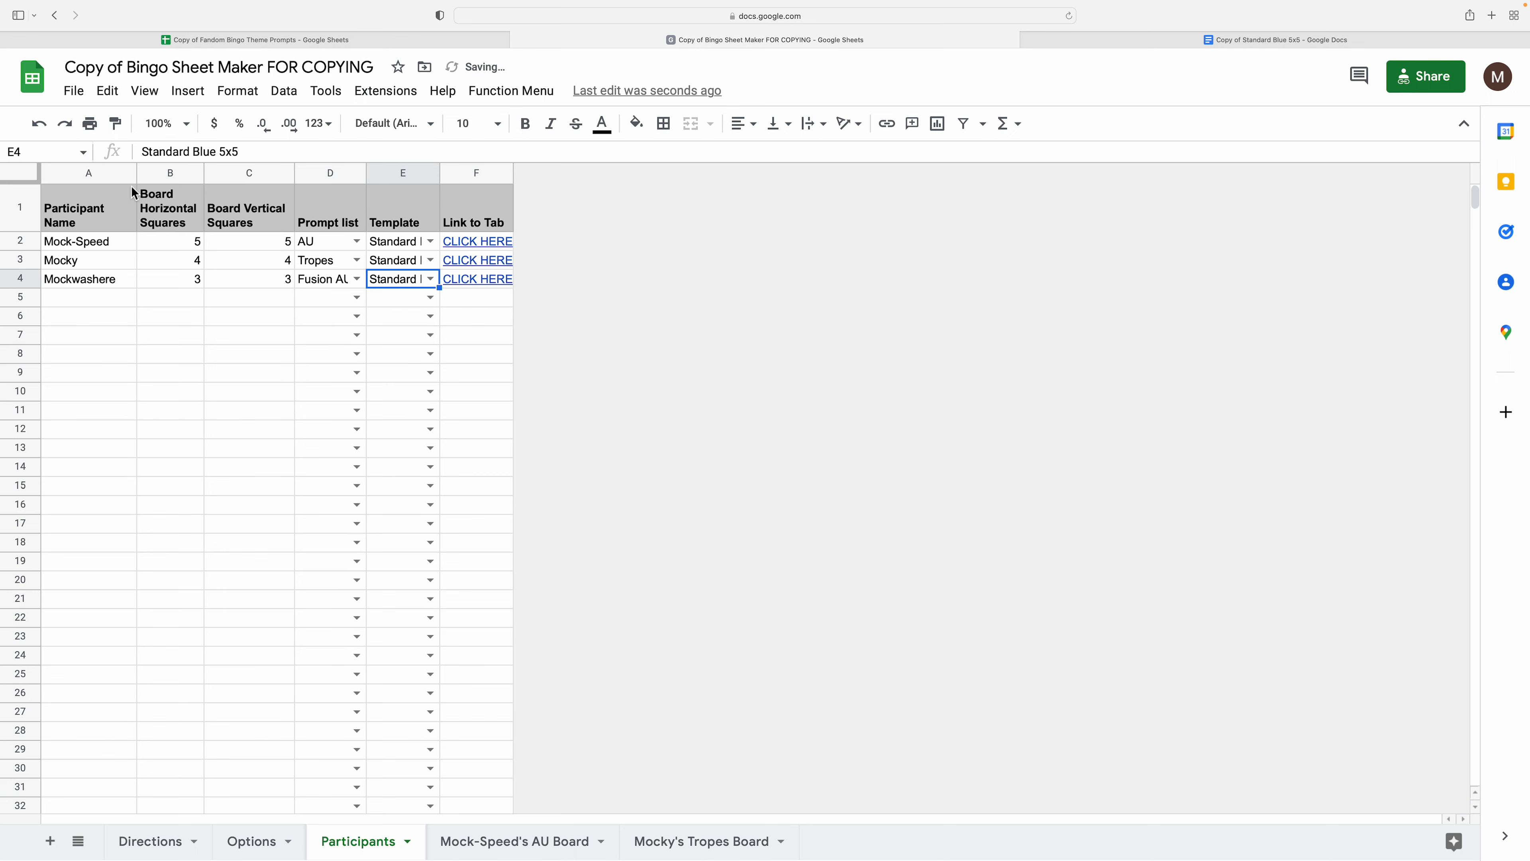
click(456, 305)
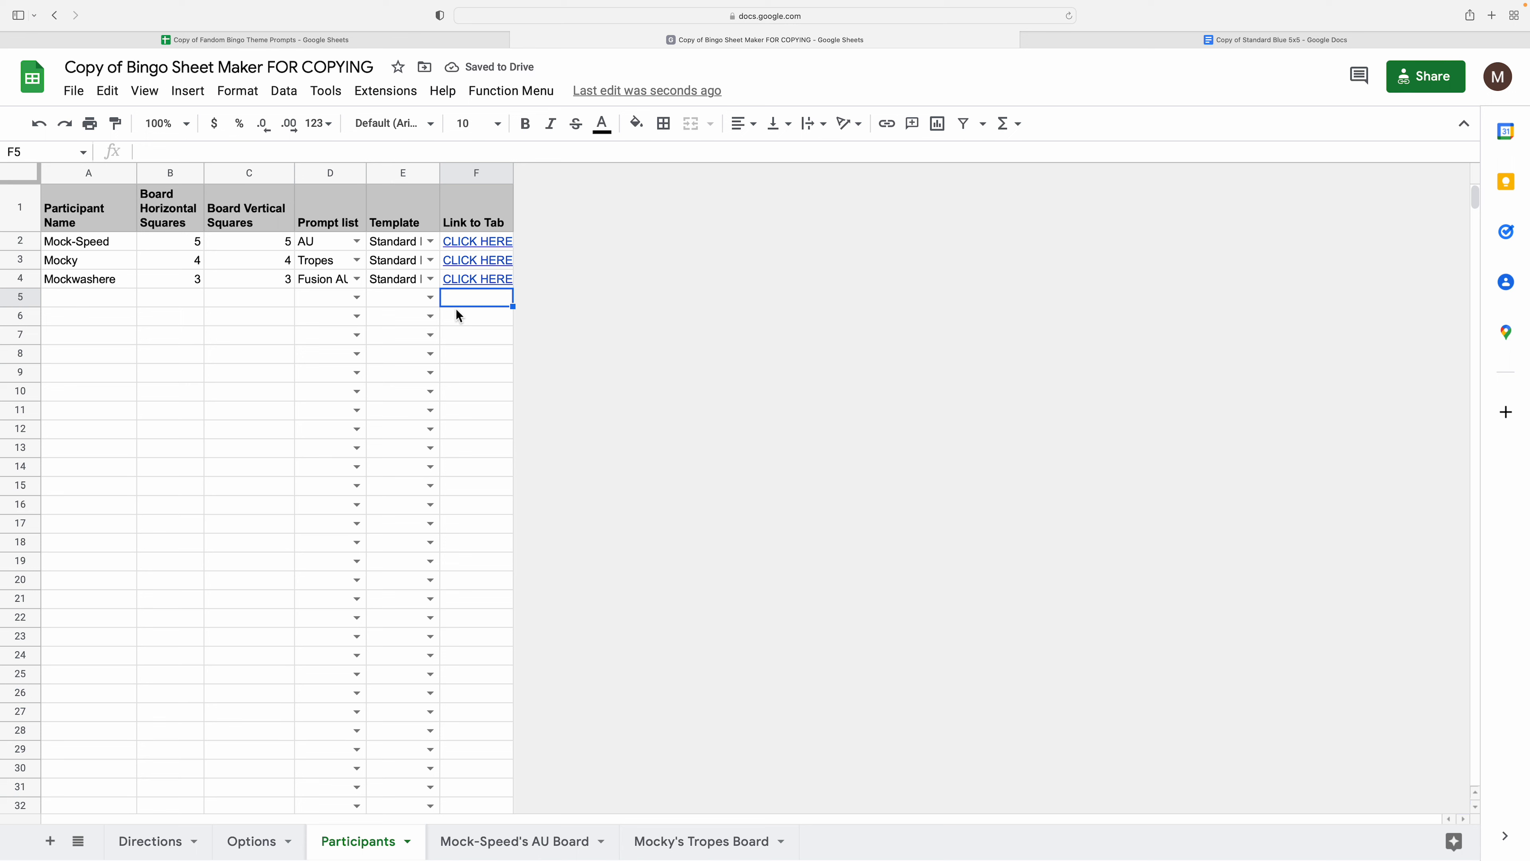
- Clear the tab link in F4 and rerun Generate Tables for all New Participants
key(Up)
key(Delete)
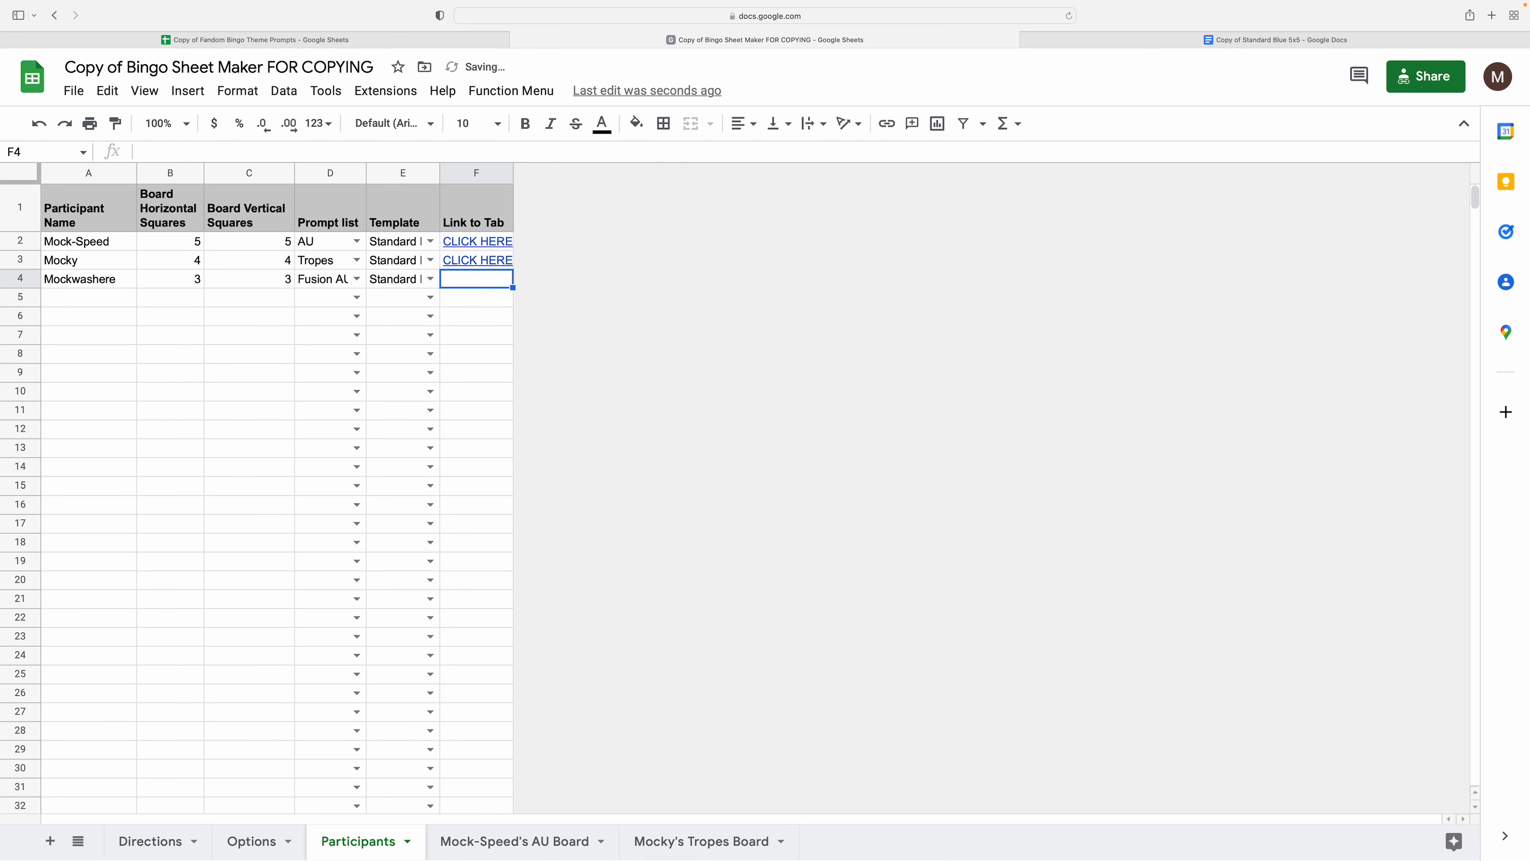
key(Up)
key(Up)
key(Up)
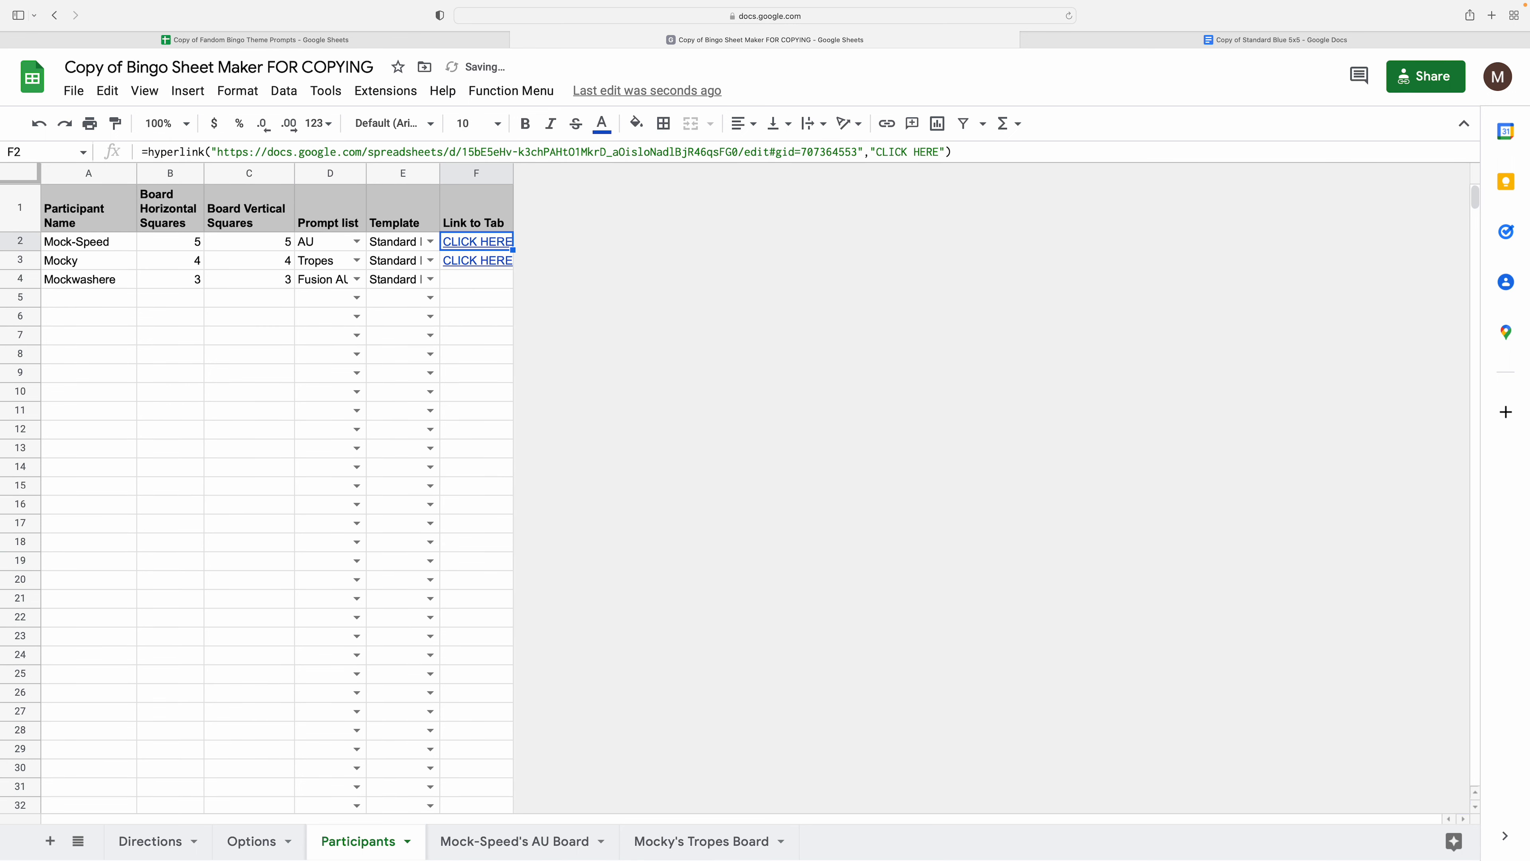
key(Down)
key(Down)
key(Down)
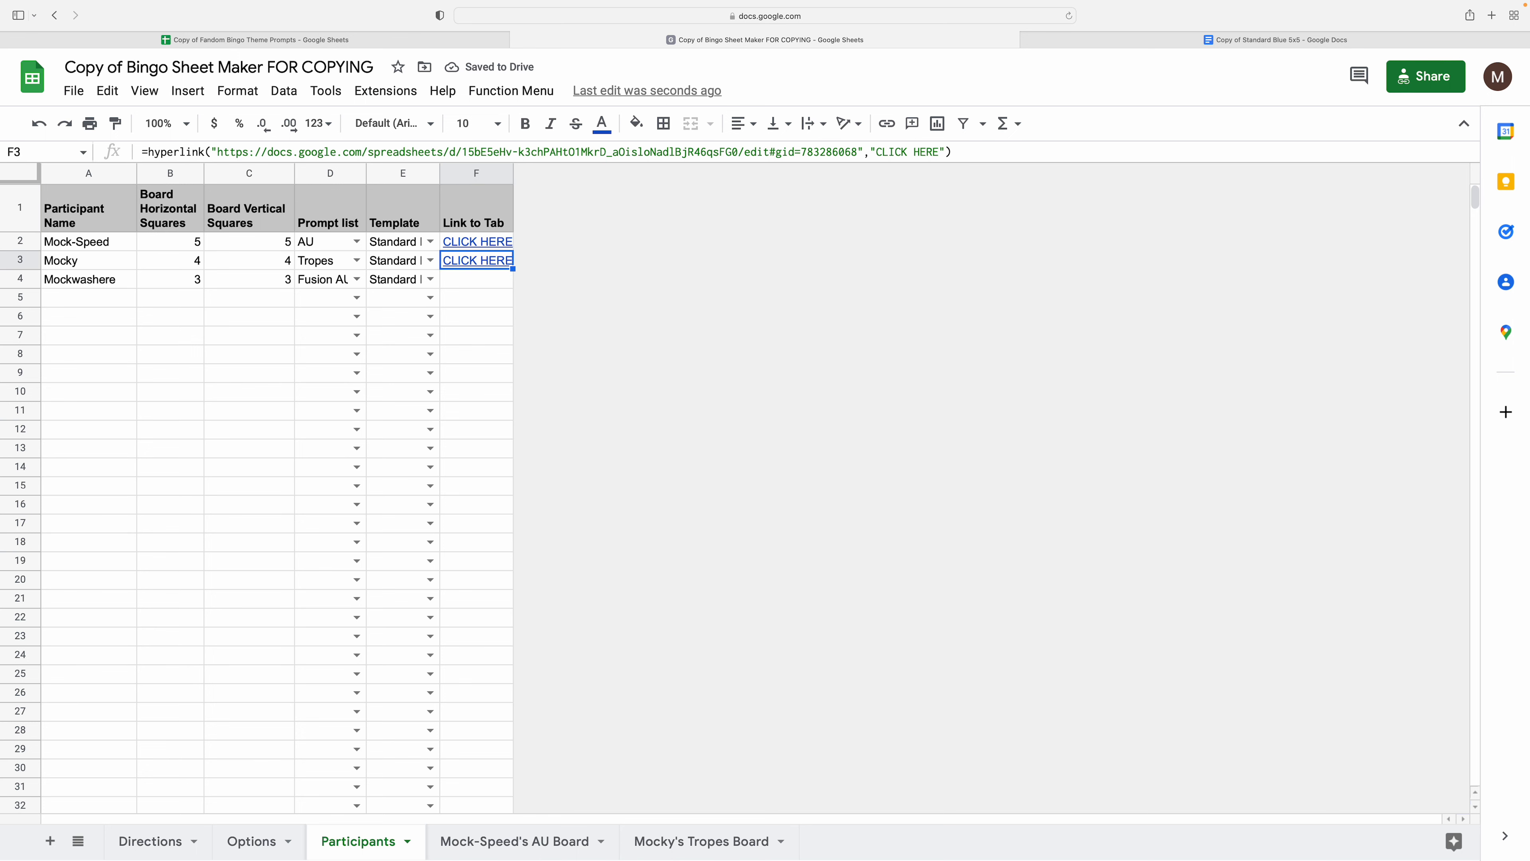
key(Up)
key(Up)
key(Down)
key(Down)
key(Up)
key(Up)
key(Down)
key(Down)
key(Down)
key(Up)
key(Left)
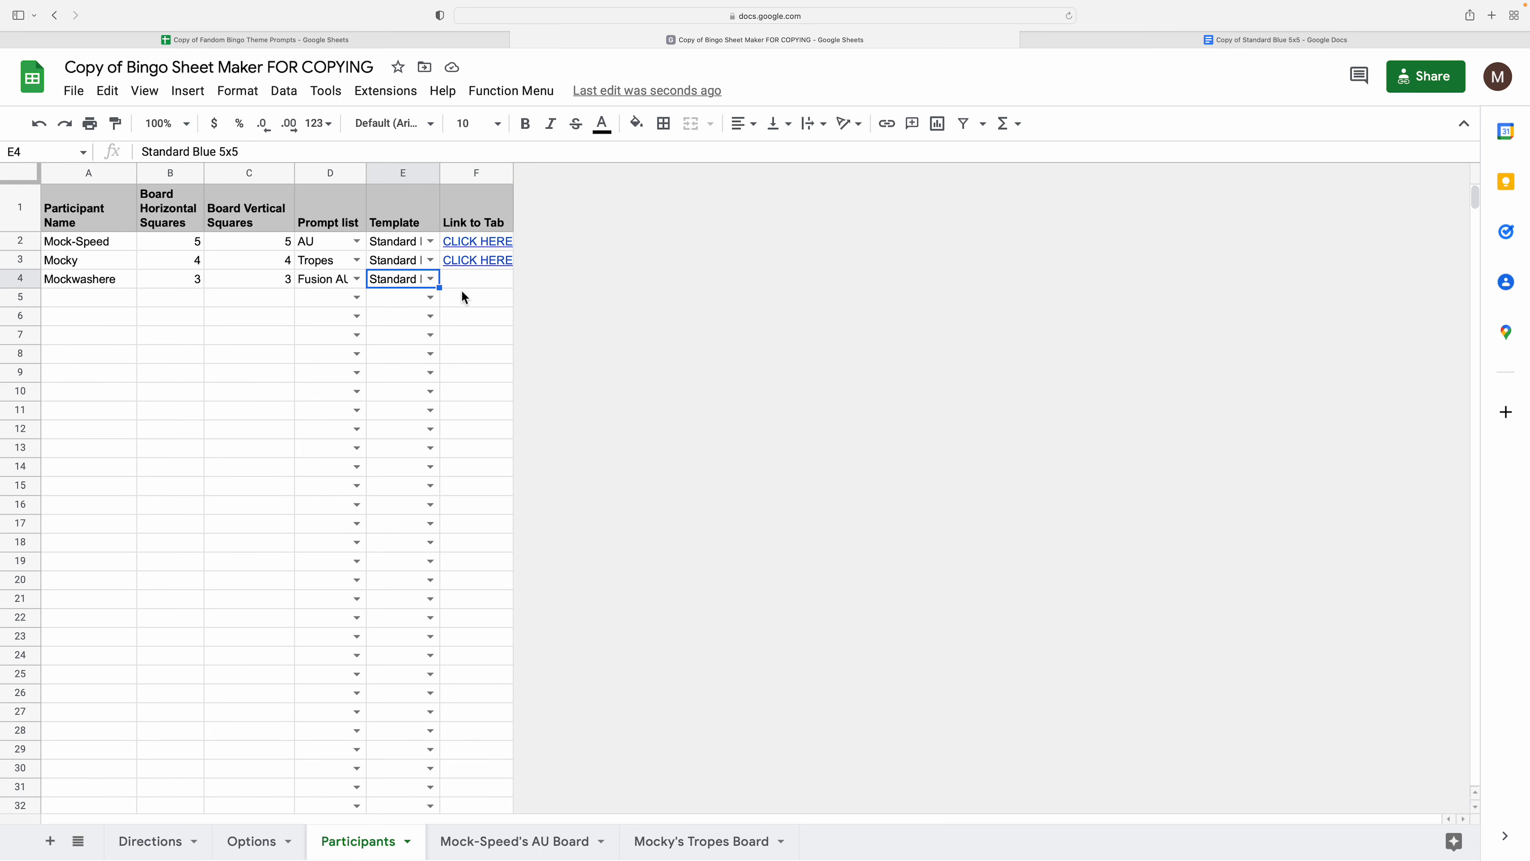
click(511, 90)
click(523, 124)
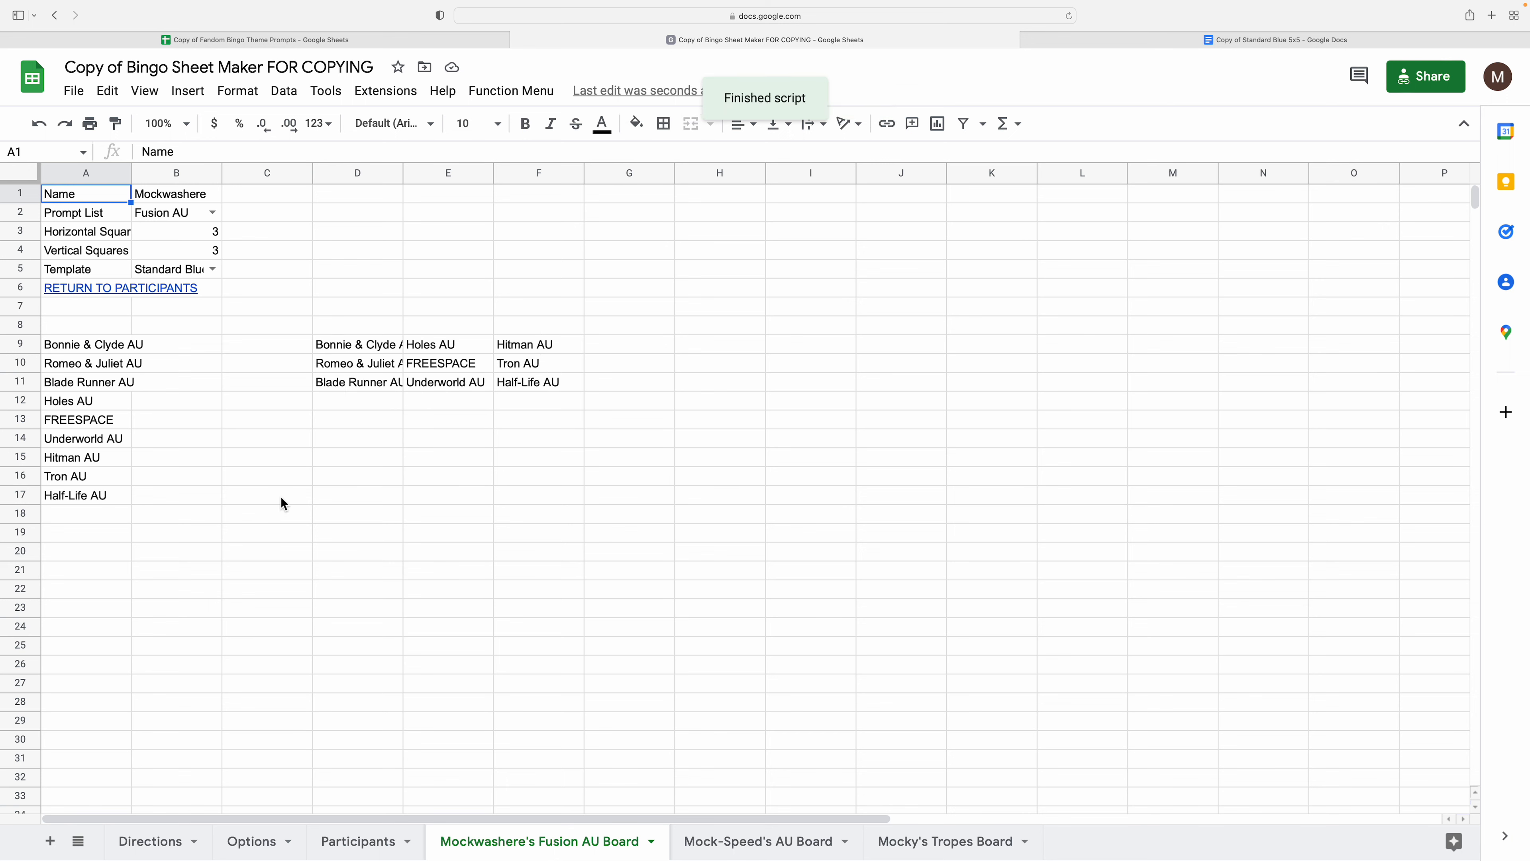
- Run Place Current Tab on Template from the AU Board tab and view the Standard Blue 5x5 document
click(626, 398)
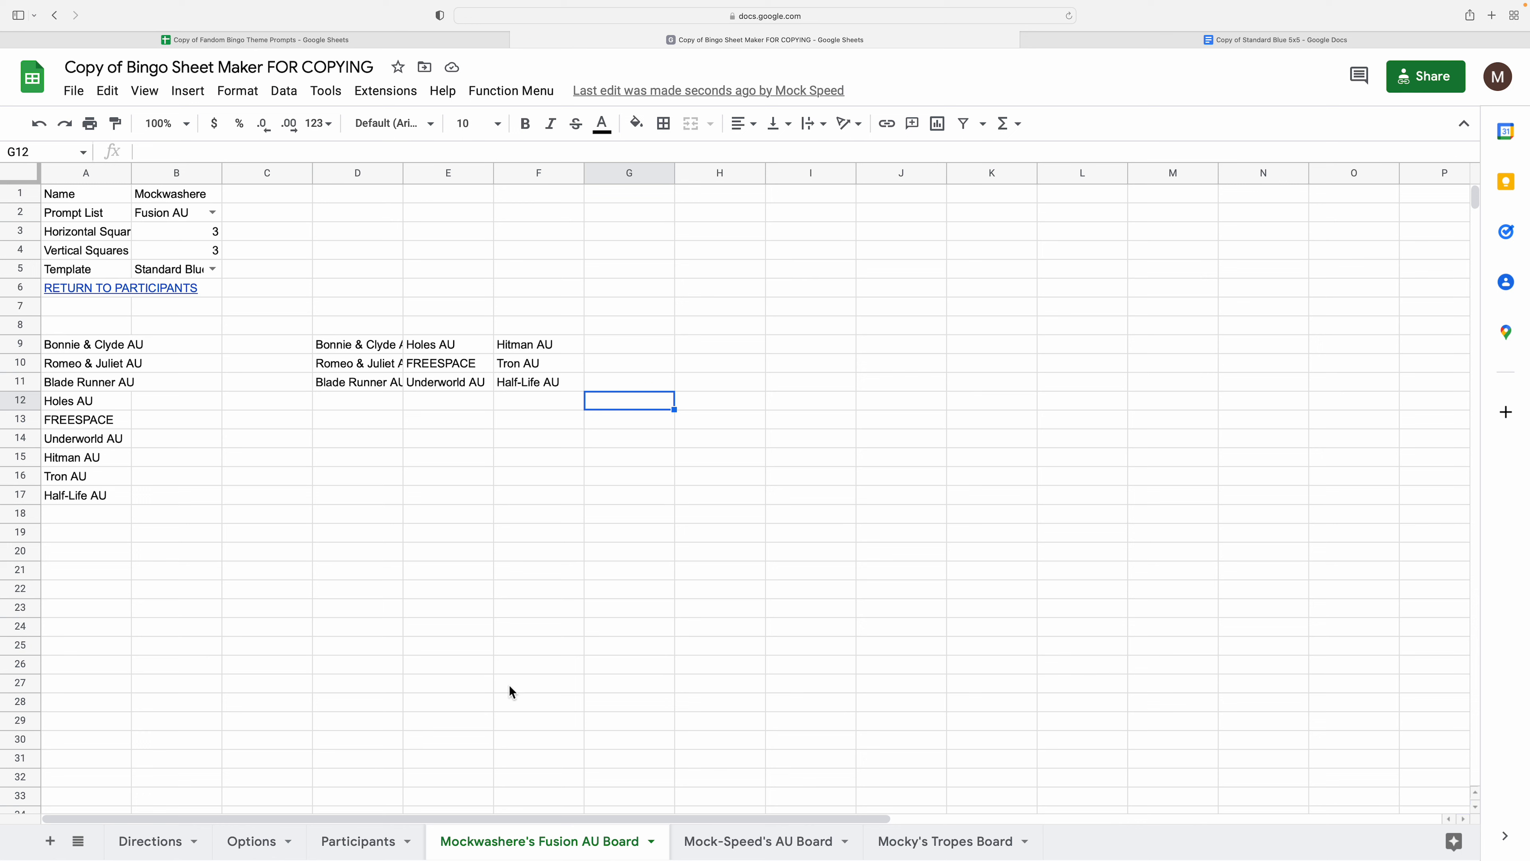
click(431, 531)
click(554, 445)
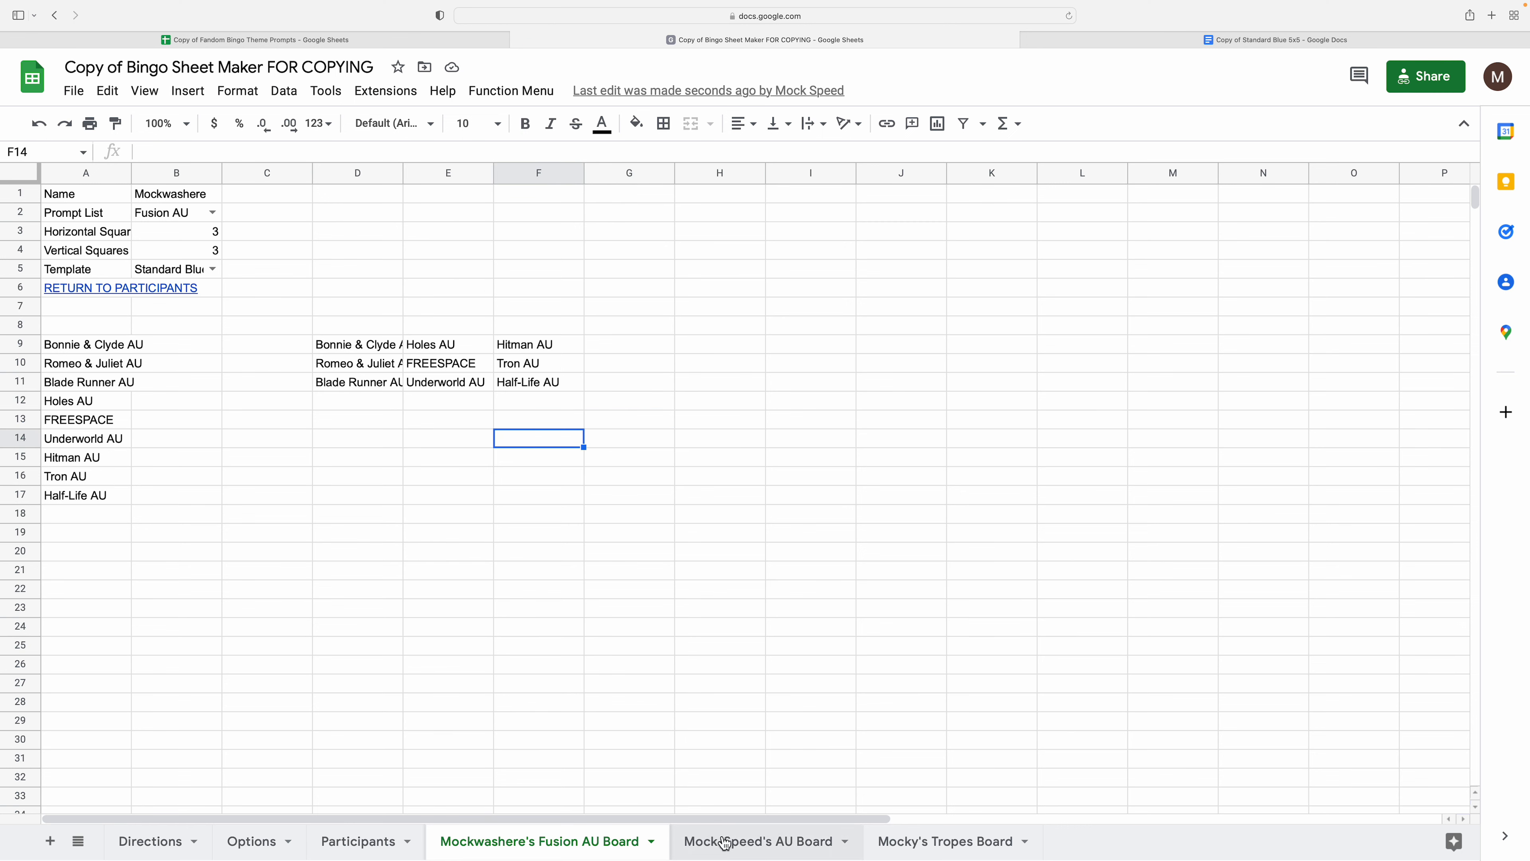
click(735, 843)
click(431, 367)
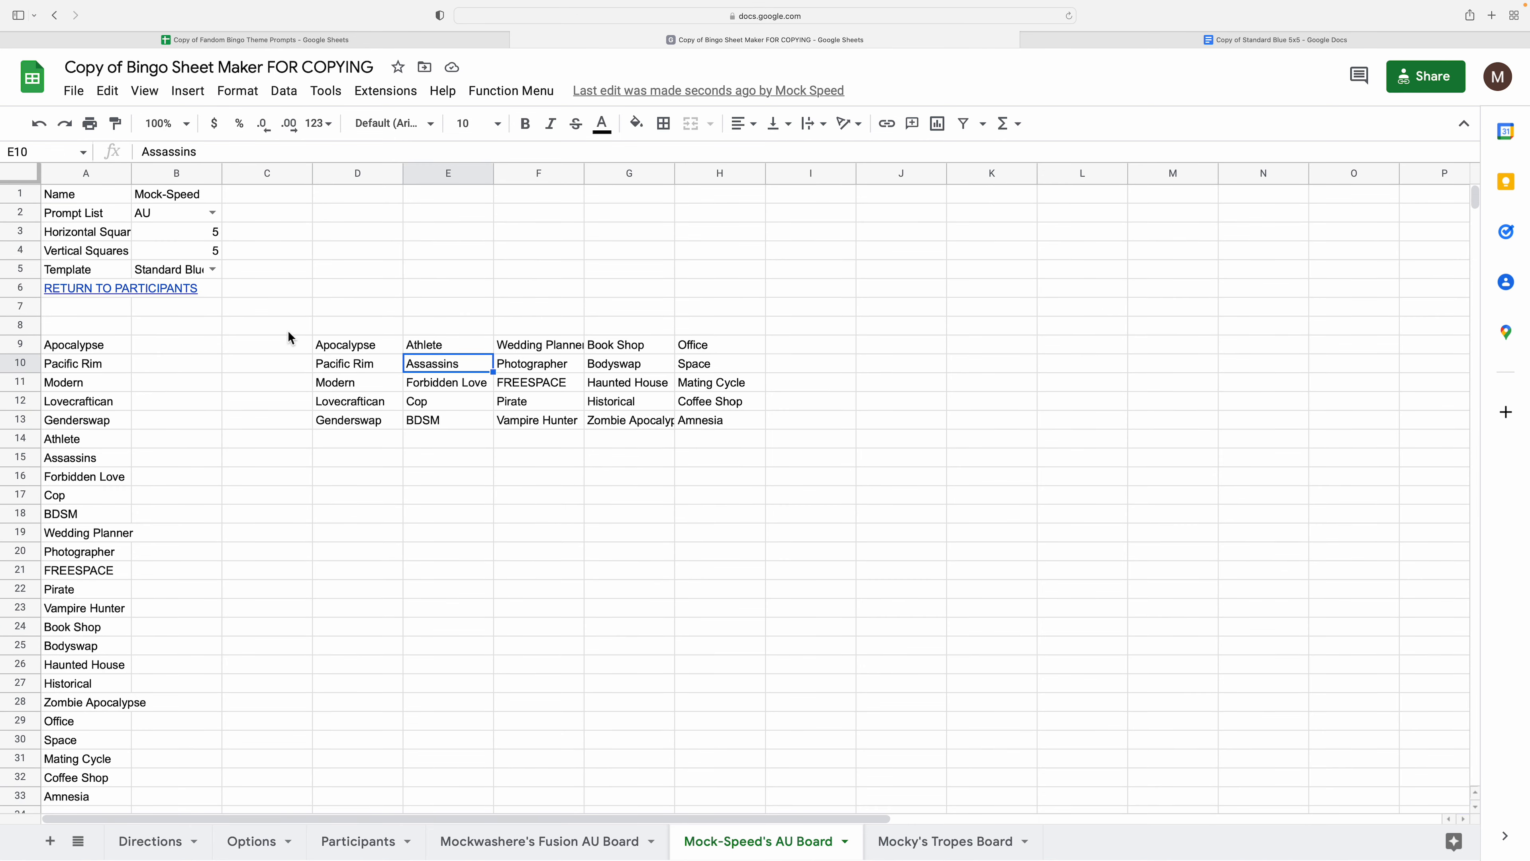
click(512, 93)
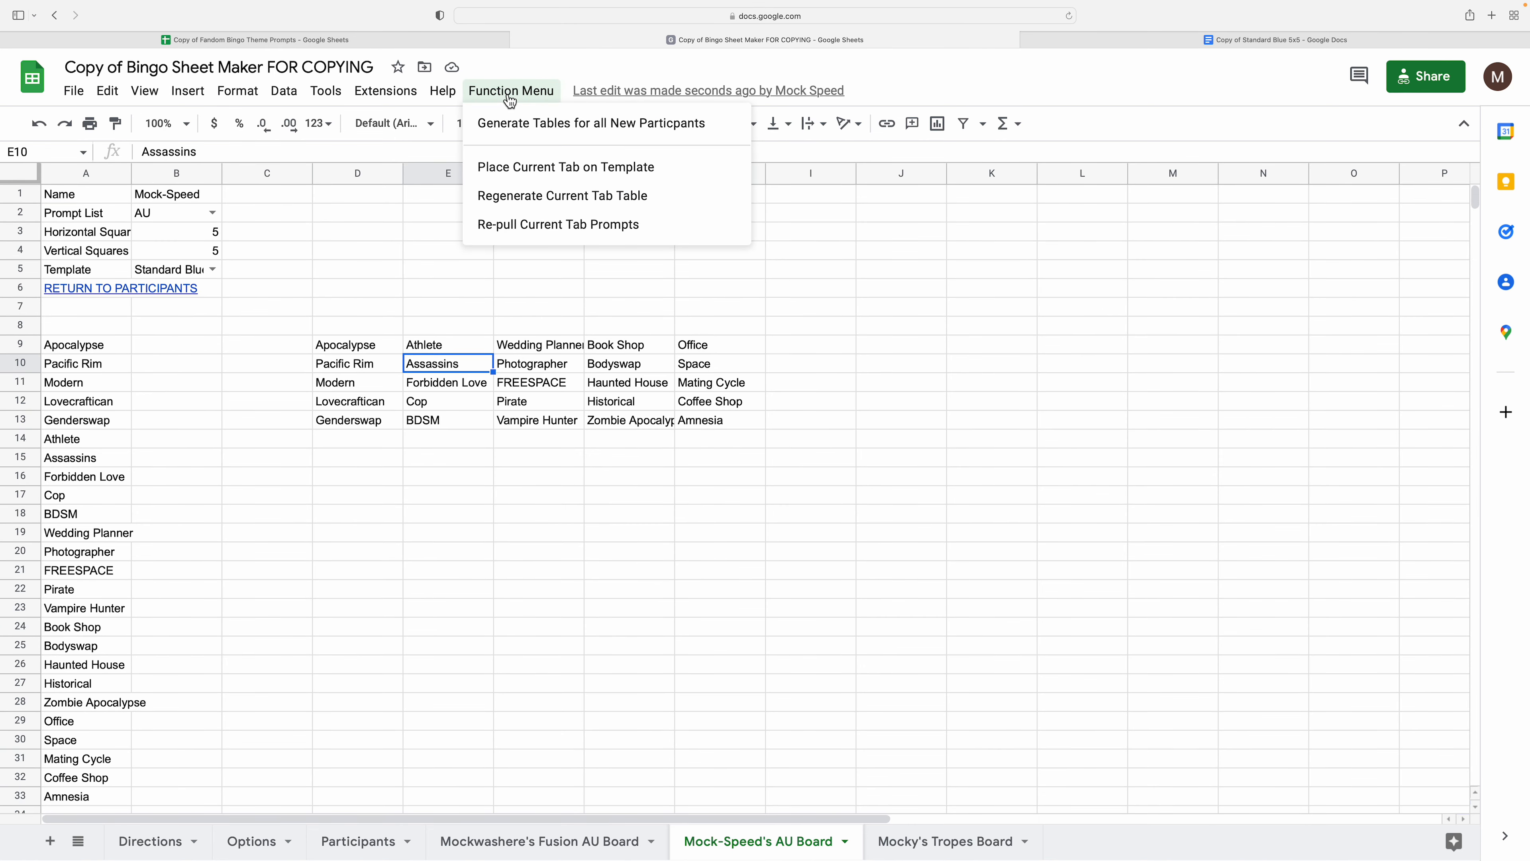
click(521, 172)
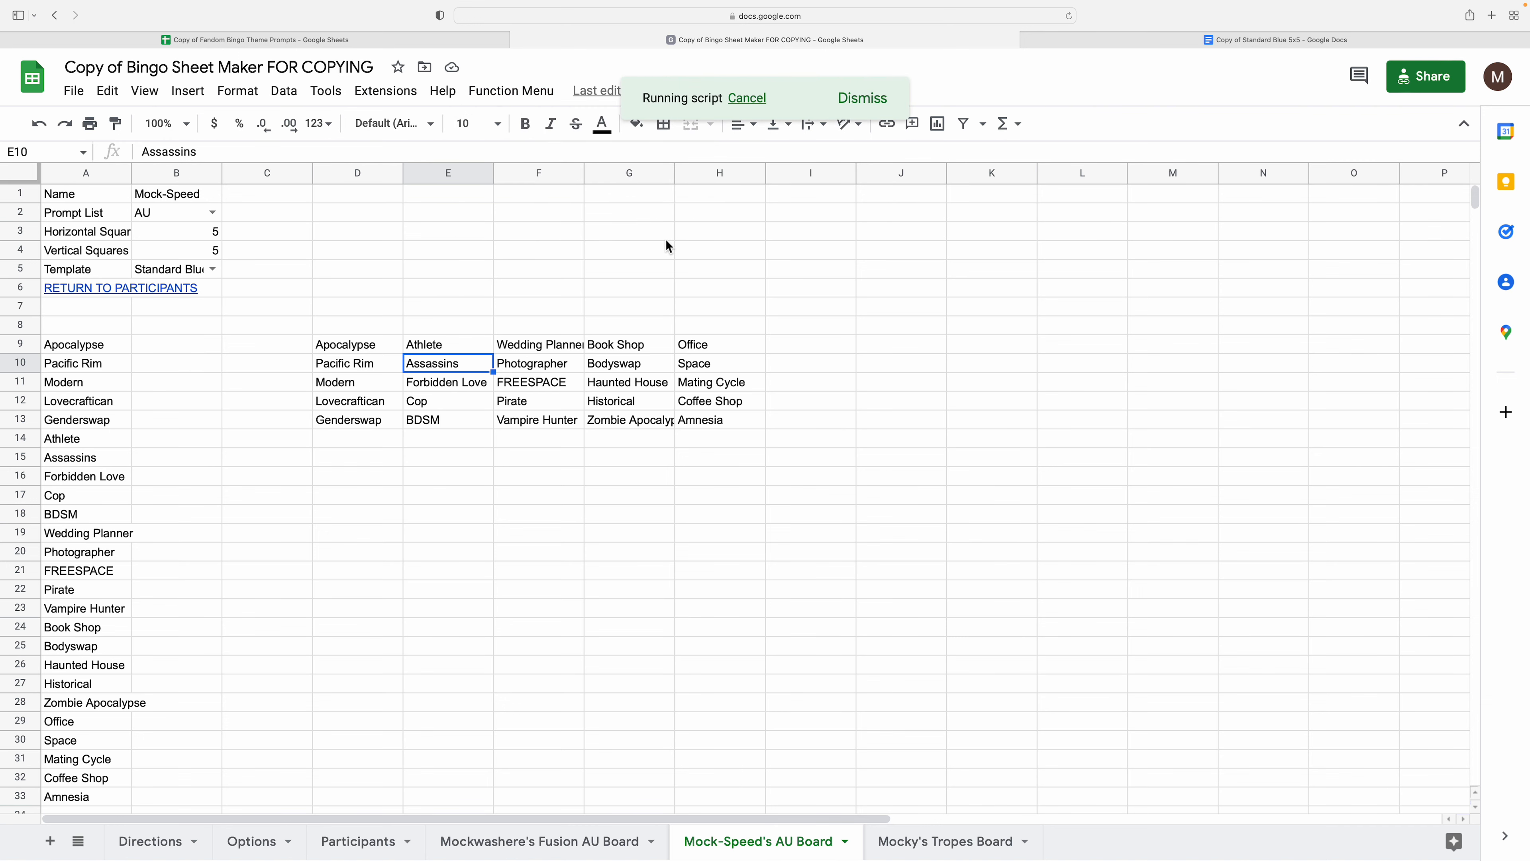
click(1095, 39)
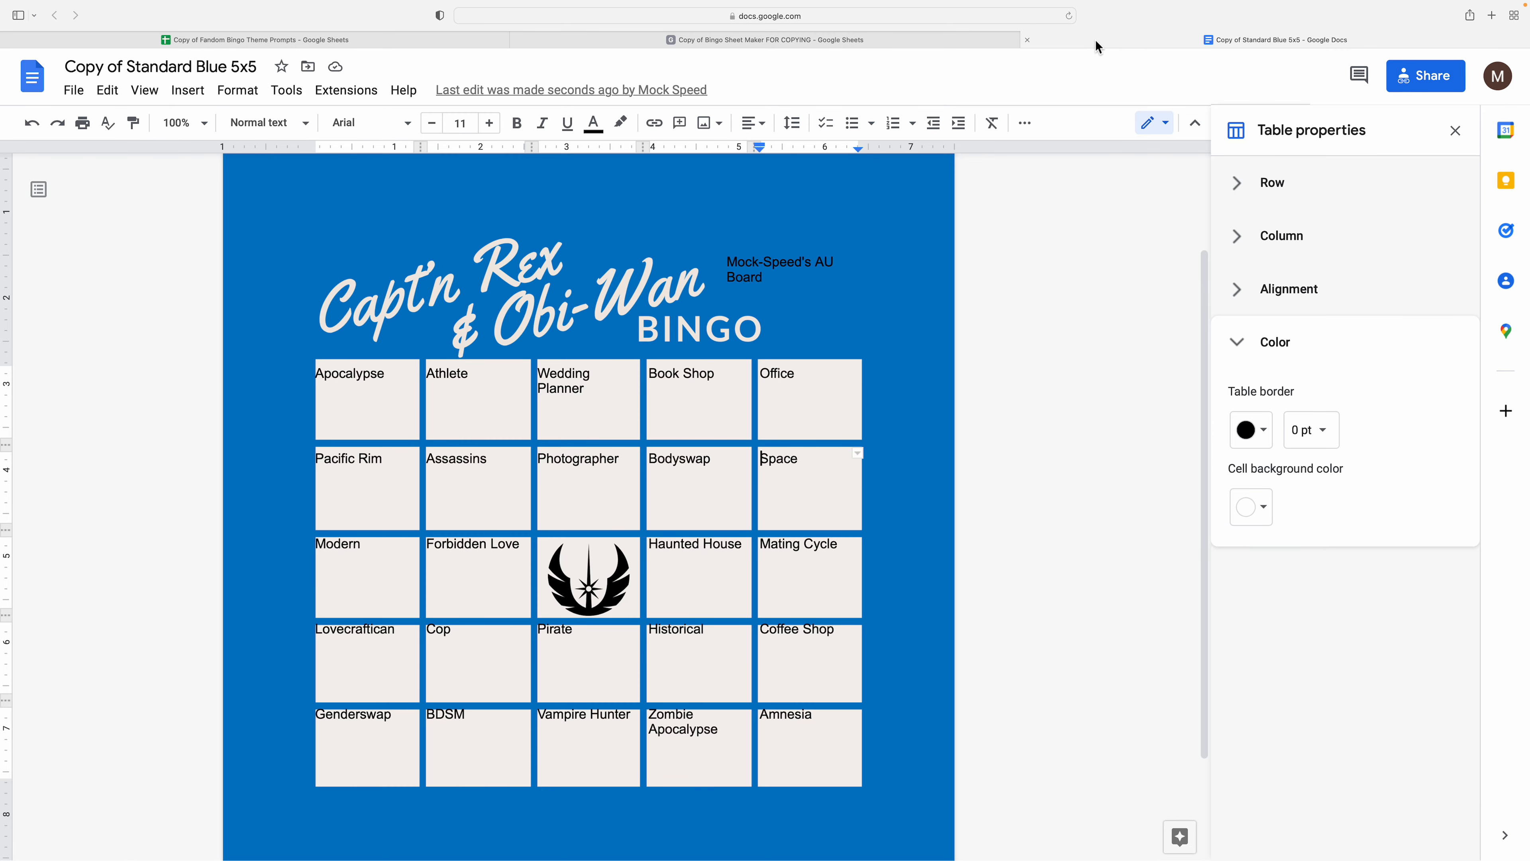
- Centre-align text in all 25 prompt cells and set cell vertical alignment to Middle
click(751, 277)
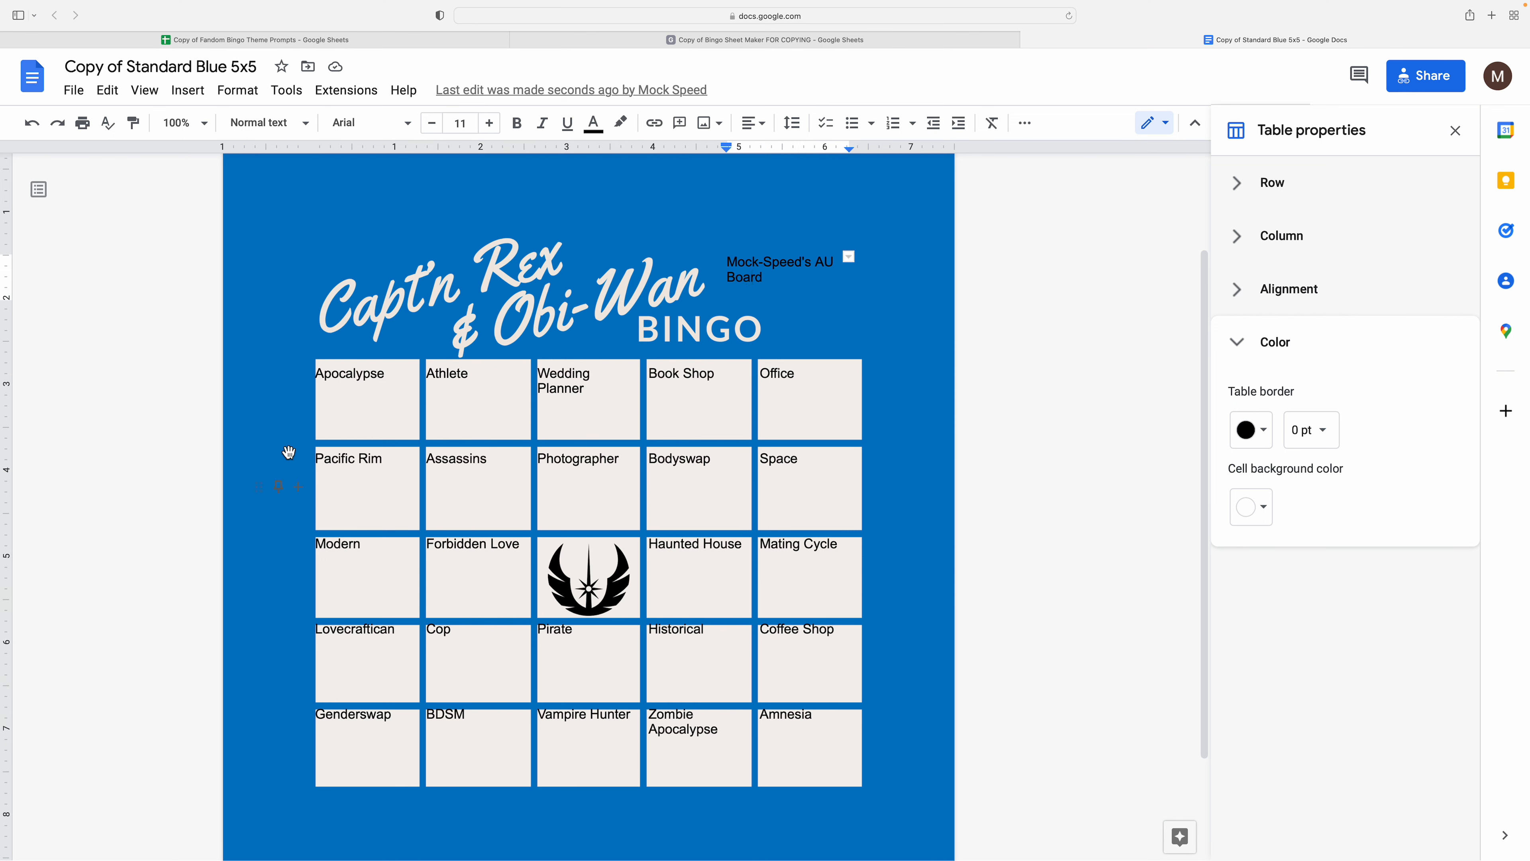
drag(360, 390, 807, 772)
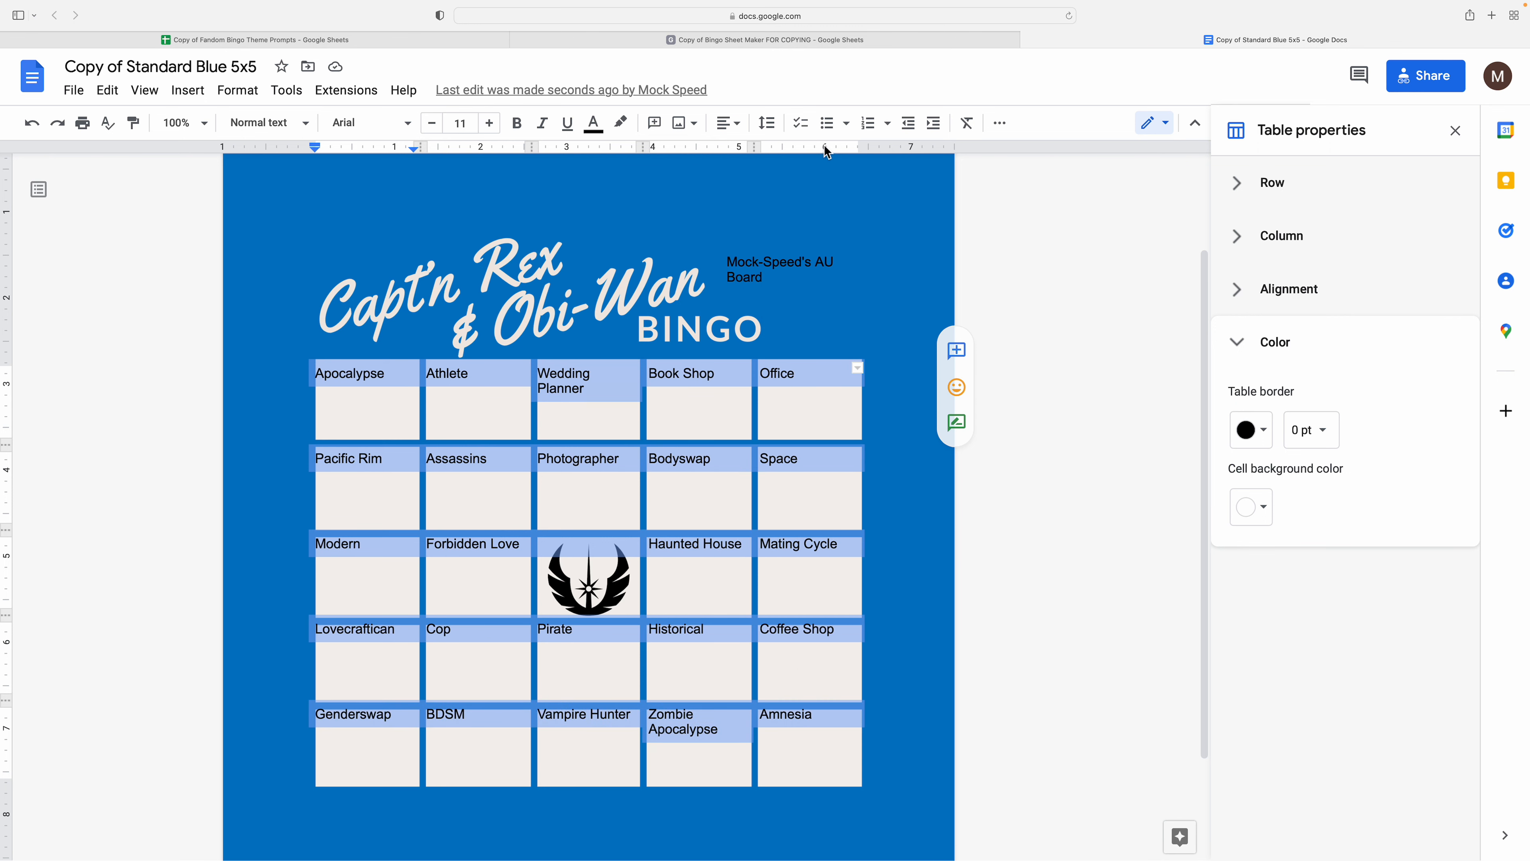
click(727, 123)
click(684, 158)
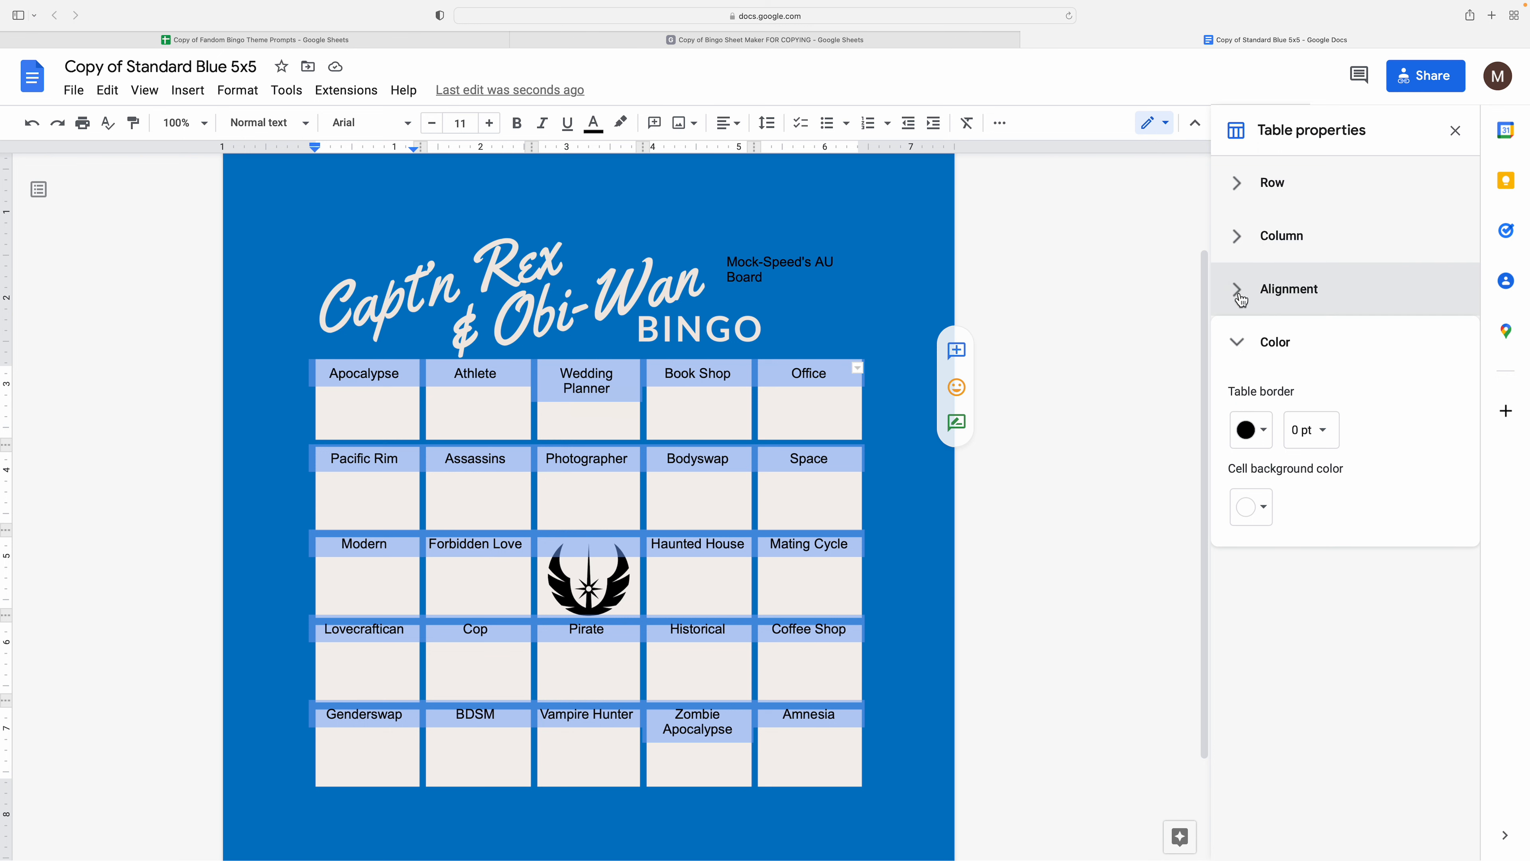
click(1271, 290)
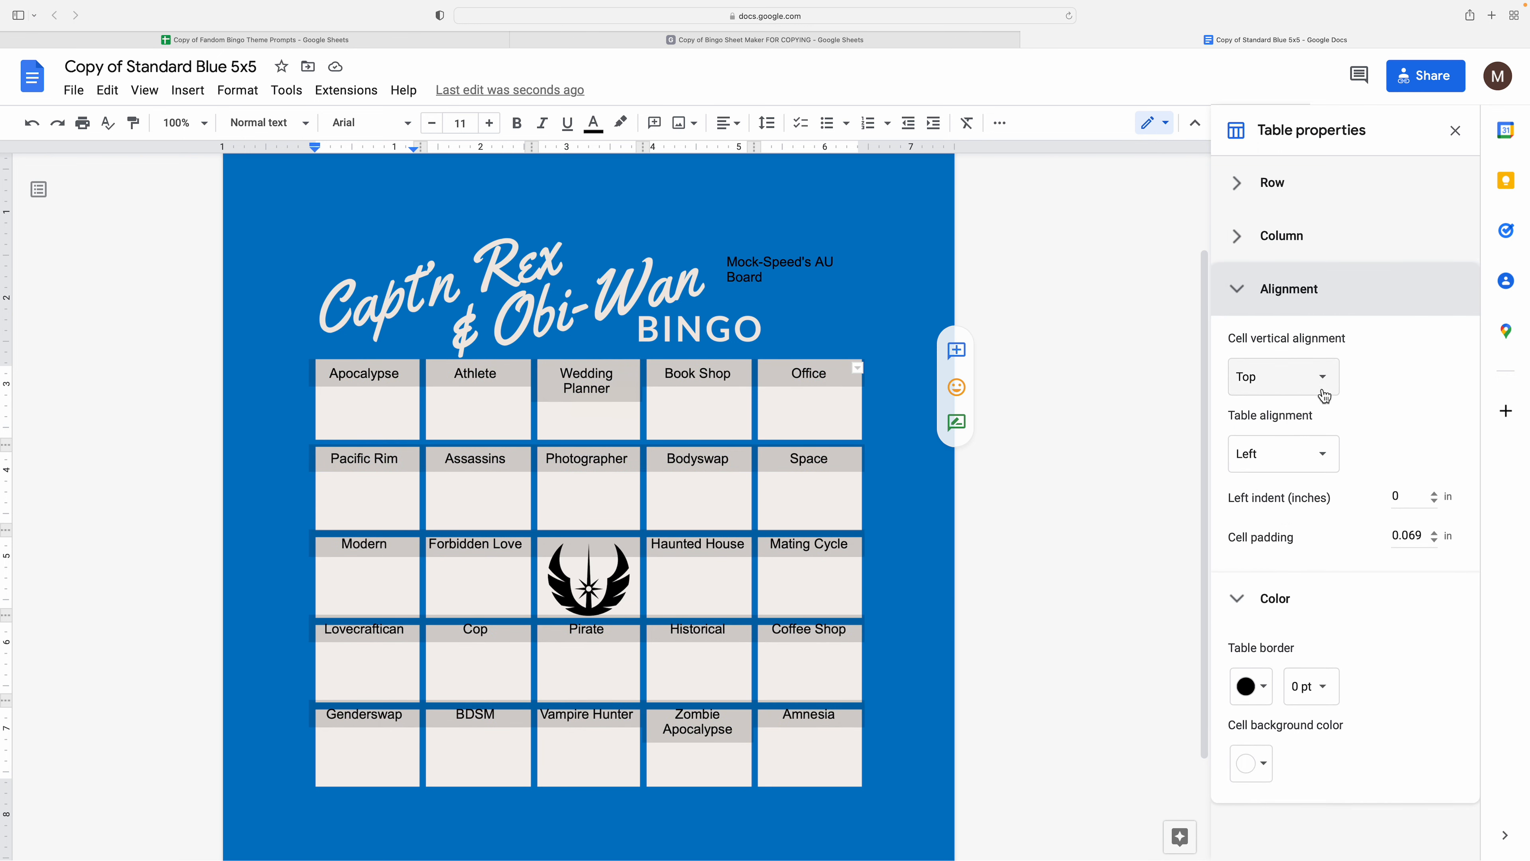
click(1332, 385)
click(1324, 397)
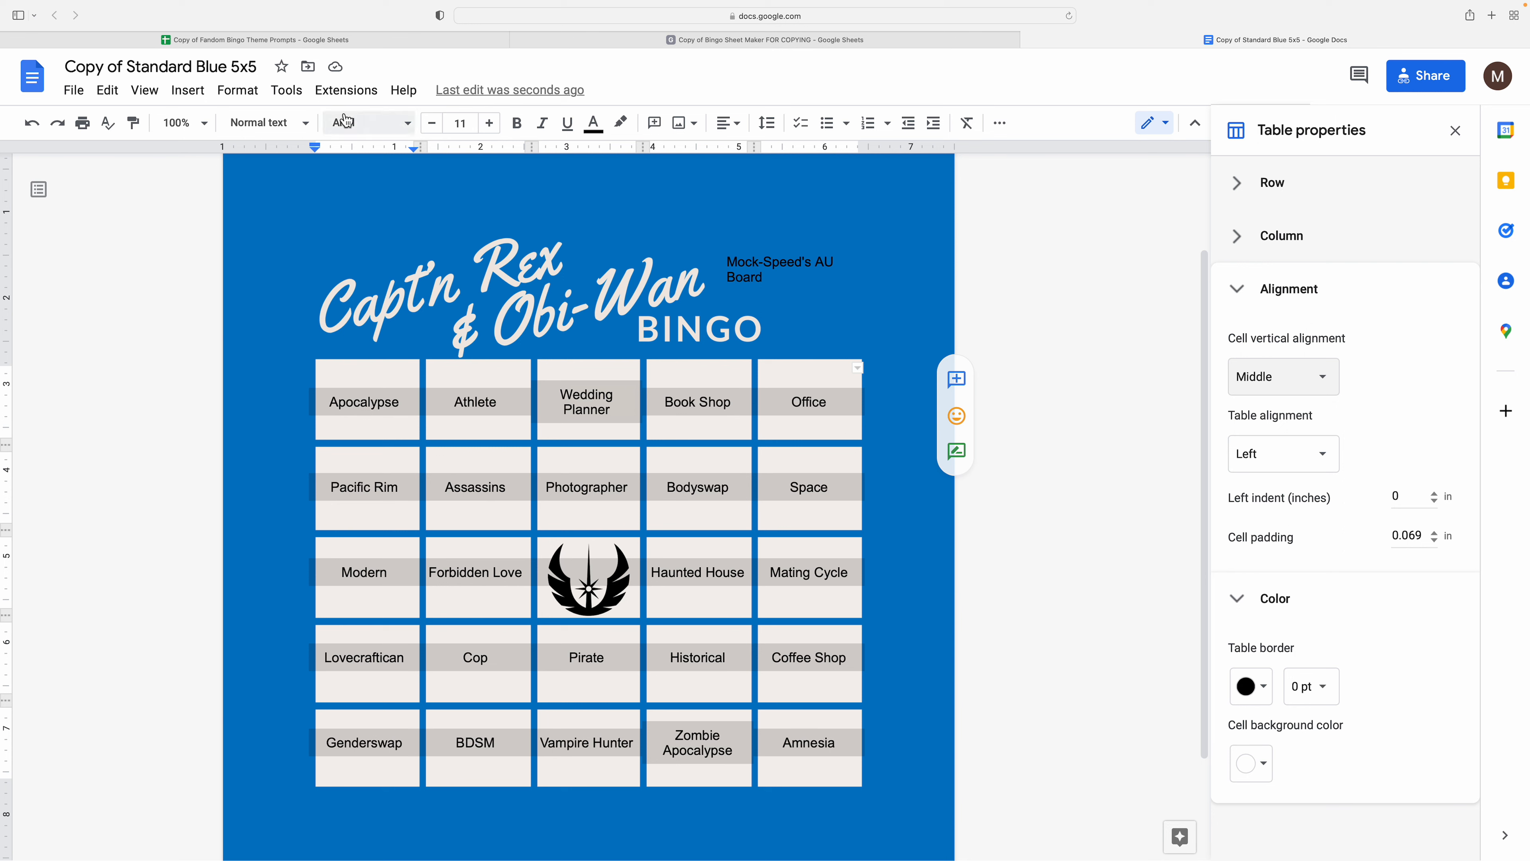
- Set the bingo prompt cells in Impact with custom blue text
click(355, 122)
click(387, 240)
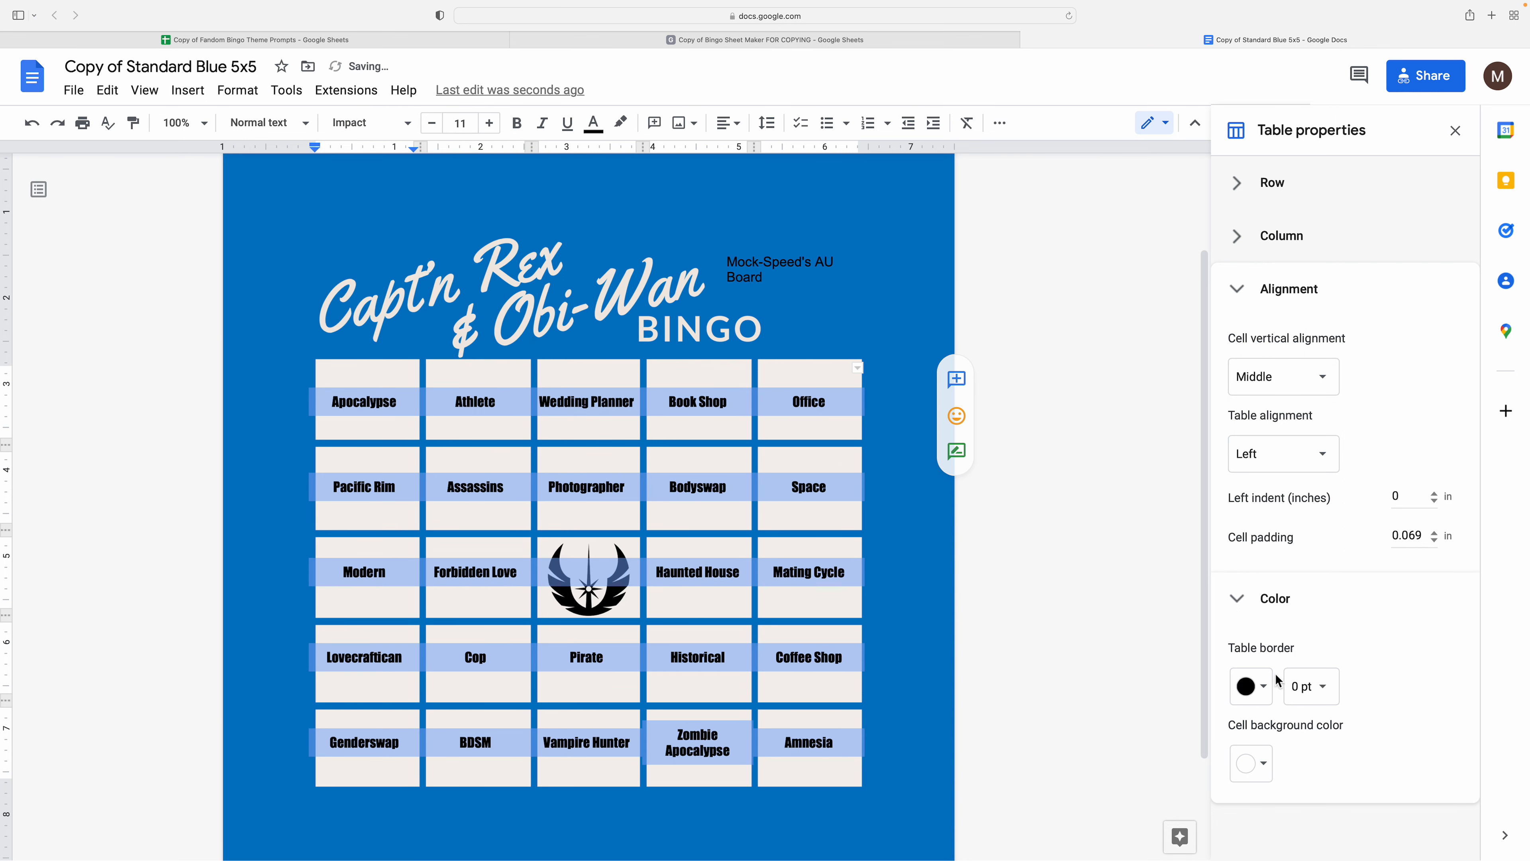
click(1265, 693)
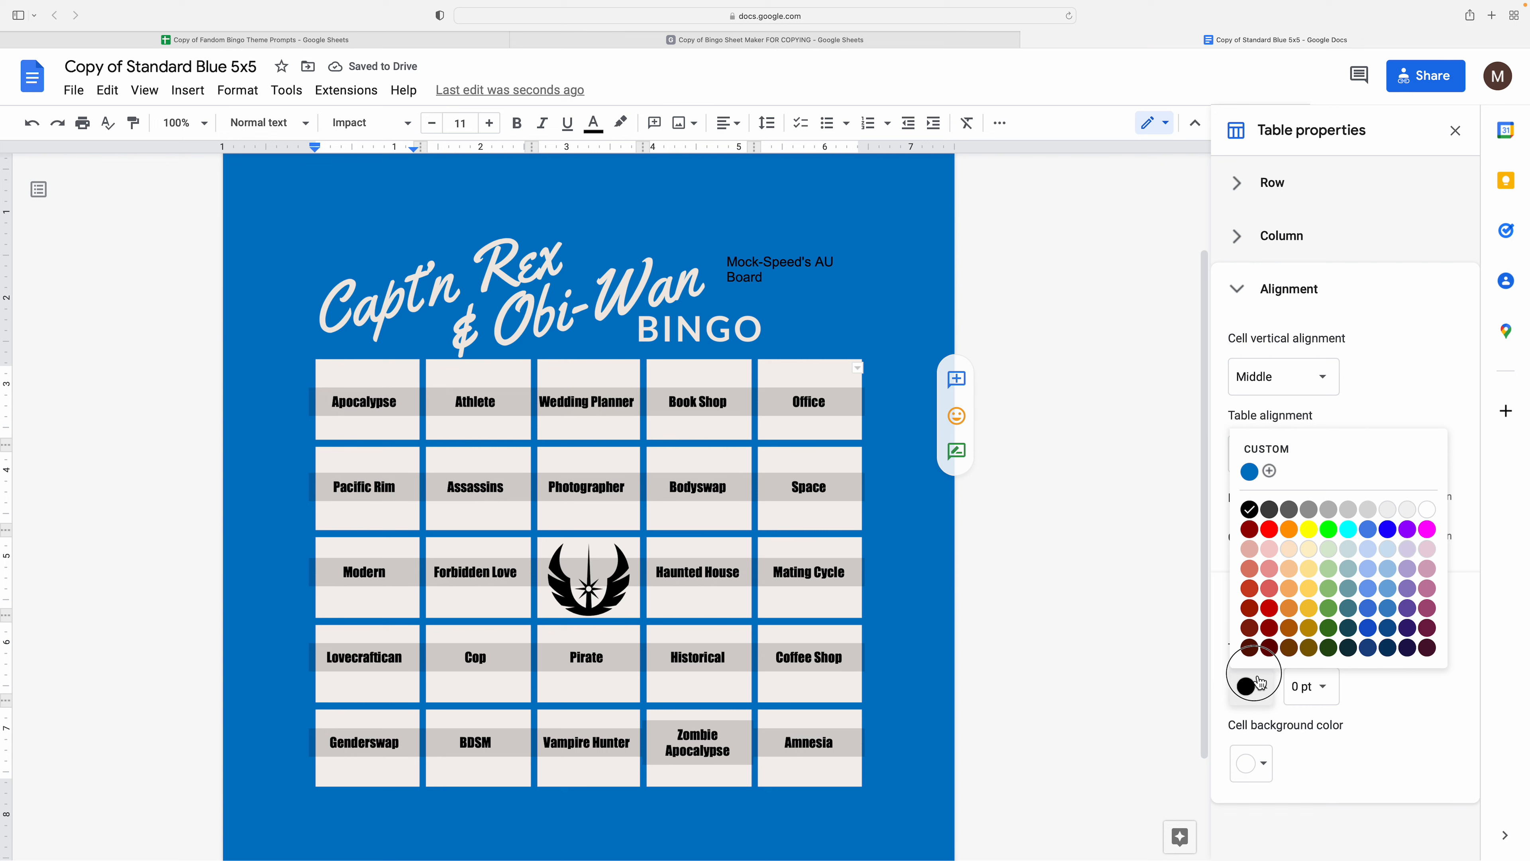
click(704, 501)
drag(357, 399, 854, 762)
click(593, 123)
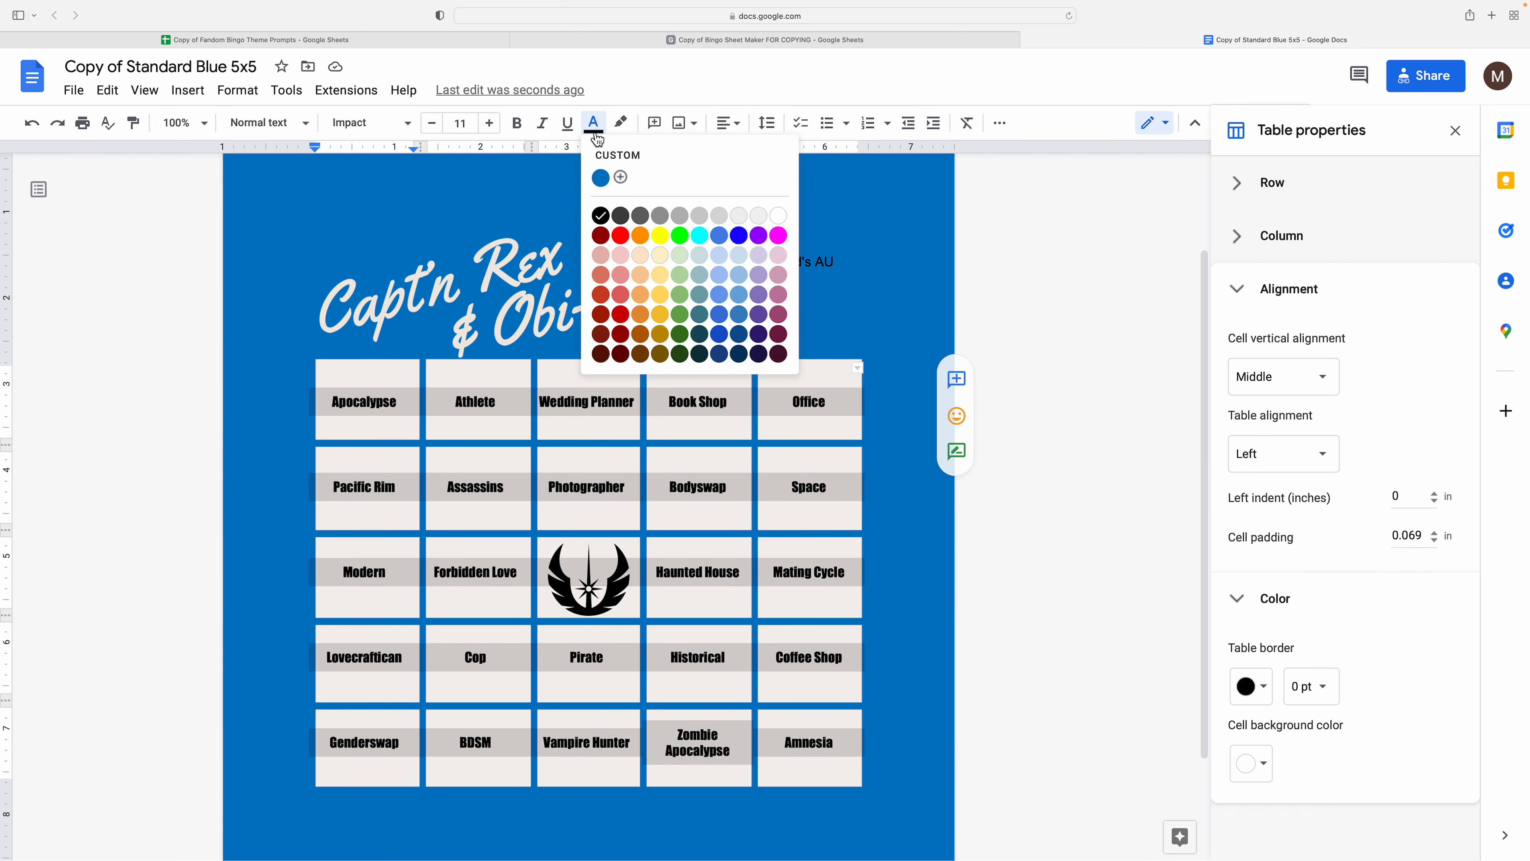
click(601, 176)
- Make the board title right-aligned, white Impact text, then select the title and prompts
click(738, 272)
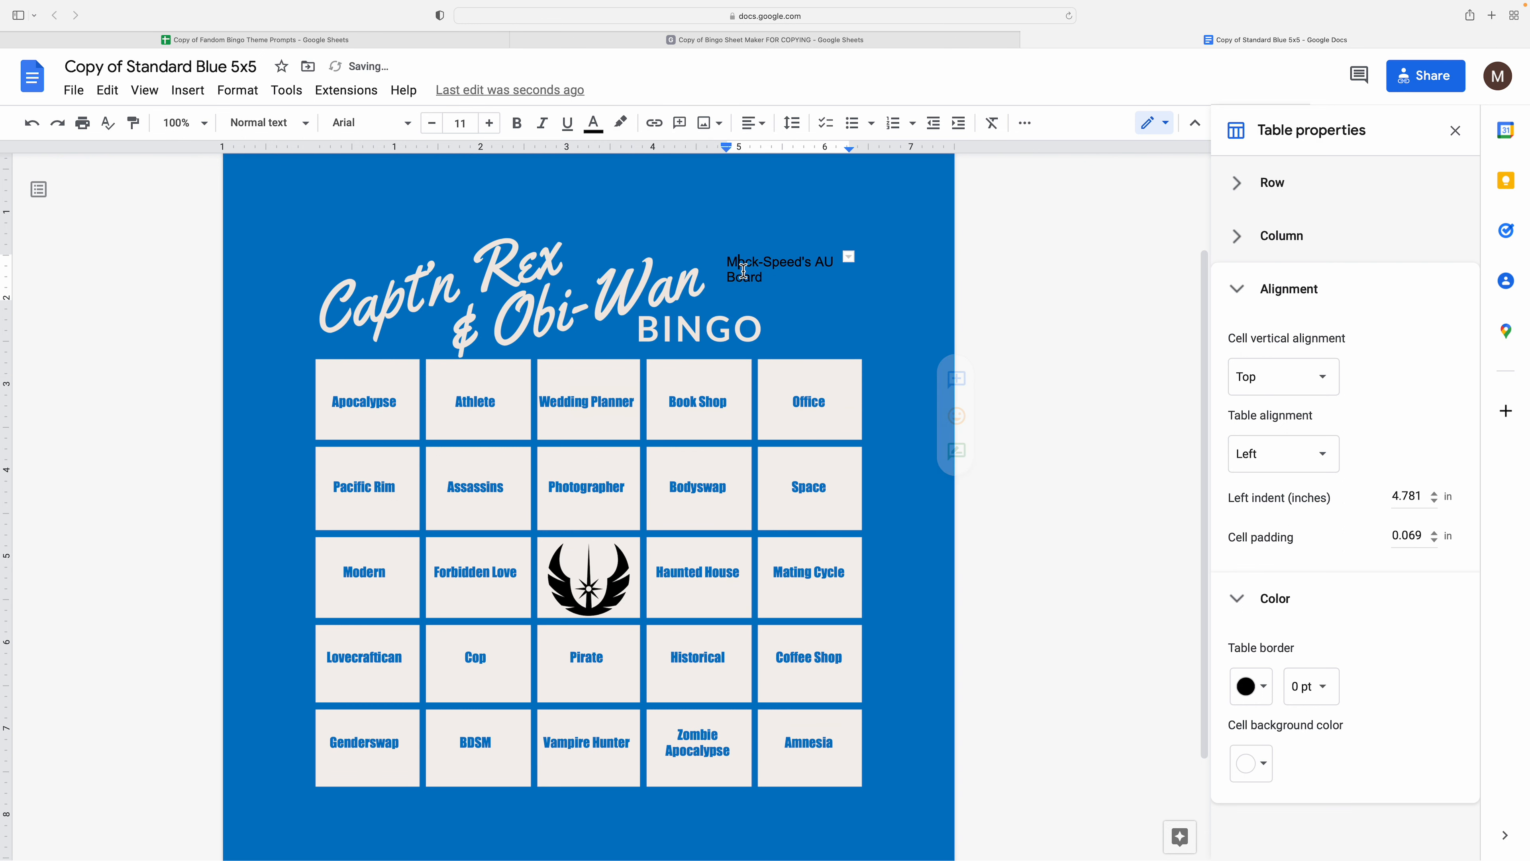
drag(783, 287, 714, 266)
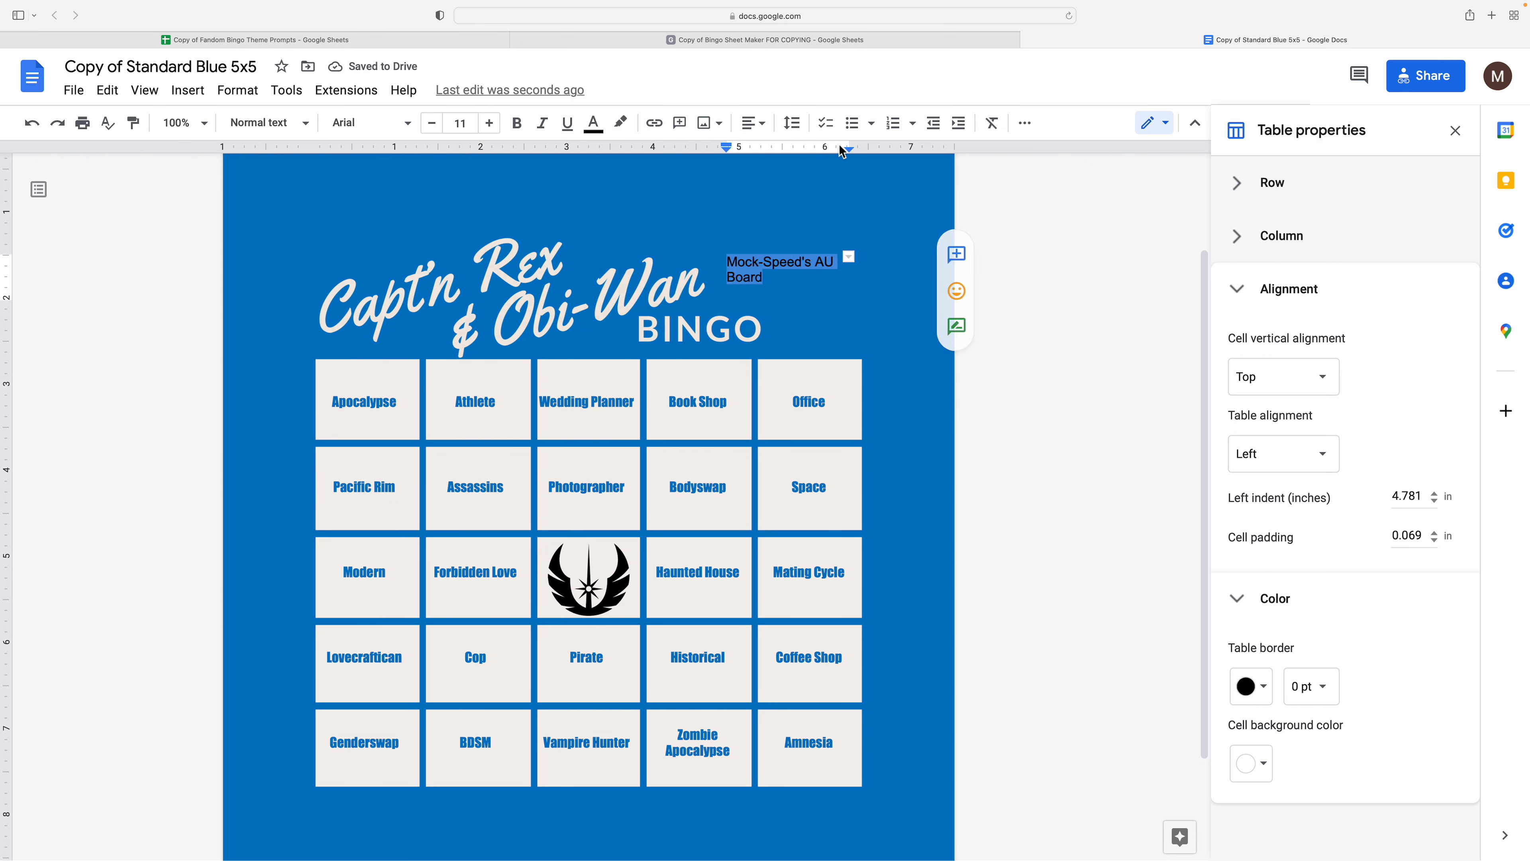
click(753, 123)
click(730, 158)
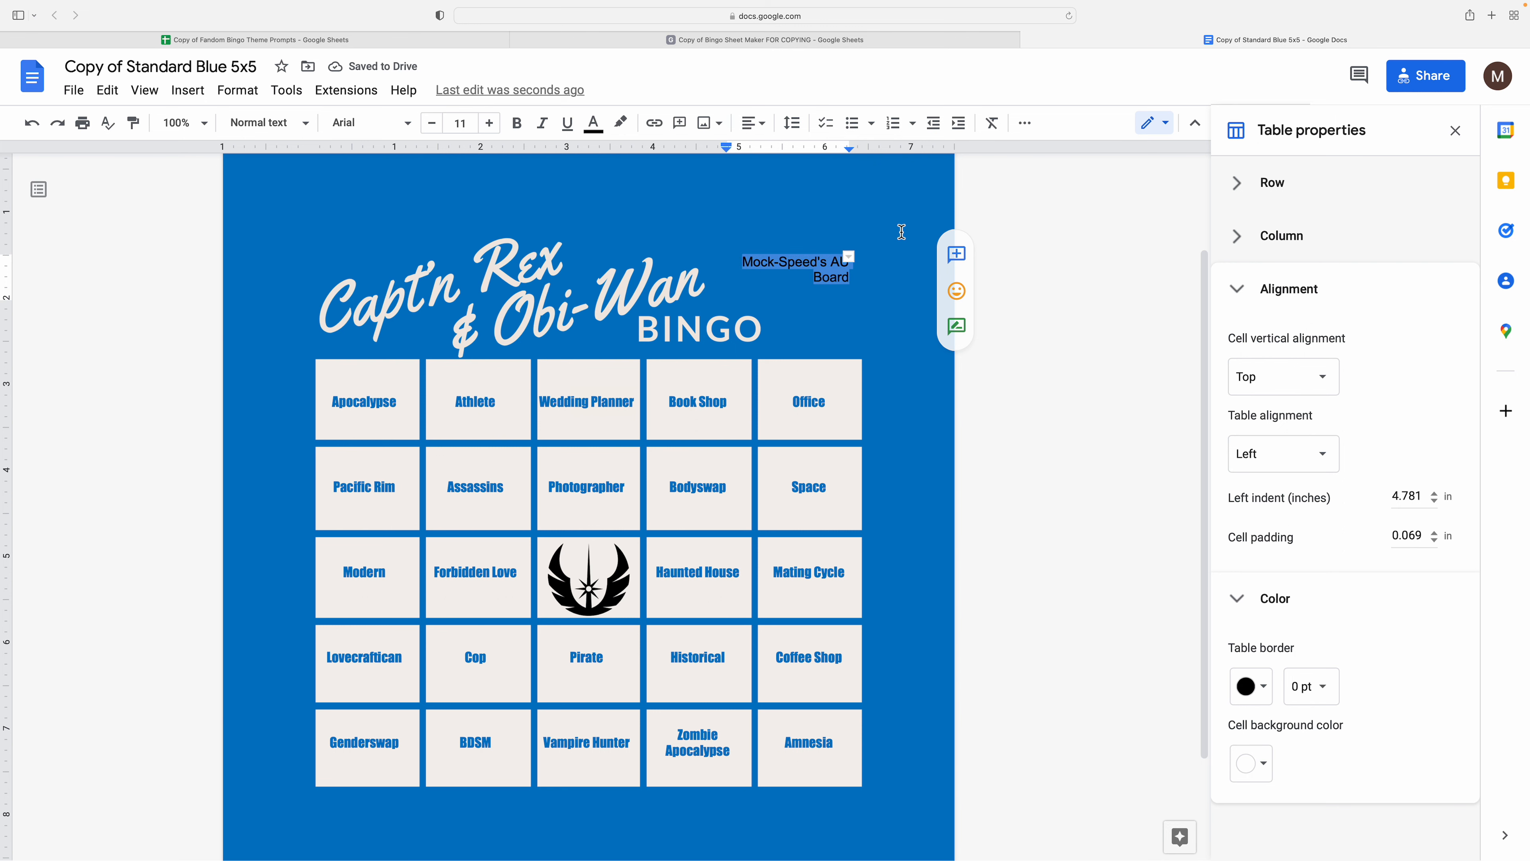
click(594, 123)
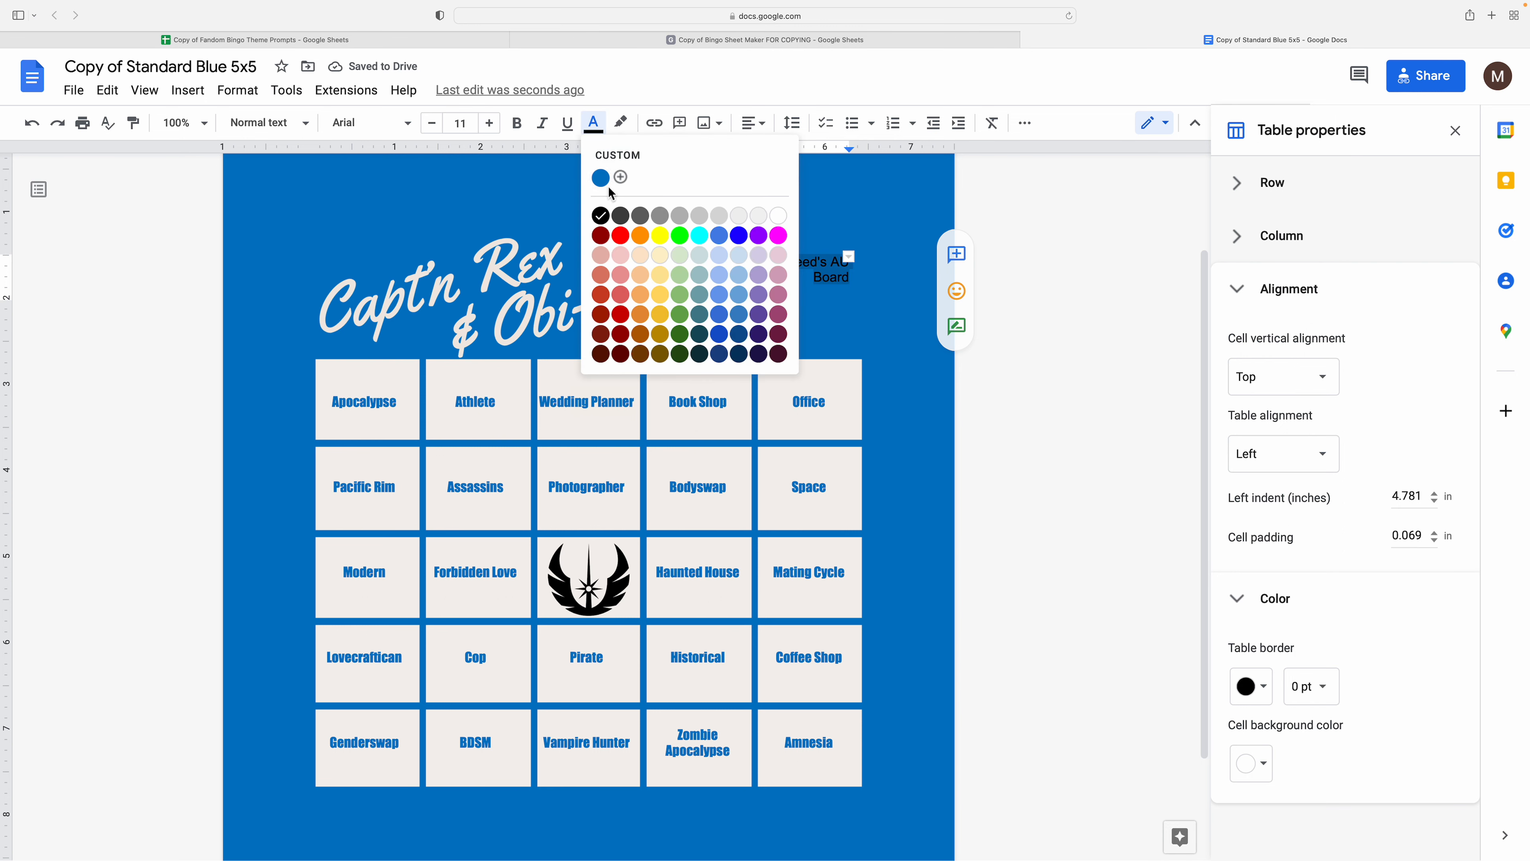
click(779, 215)
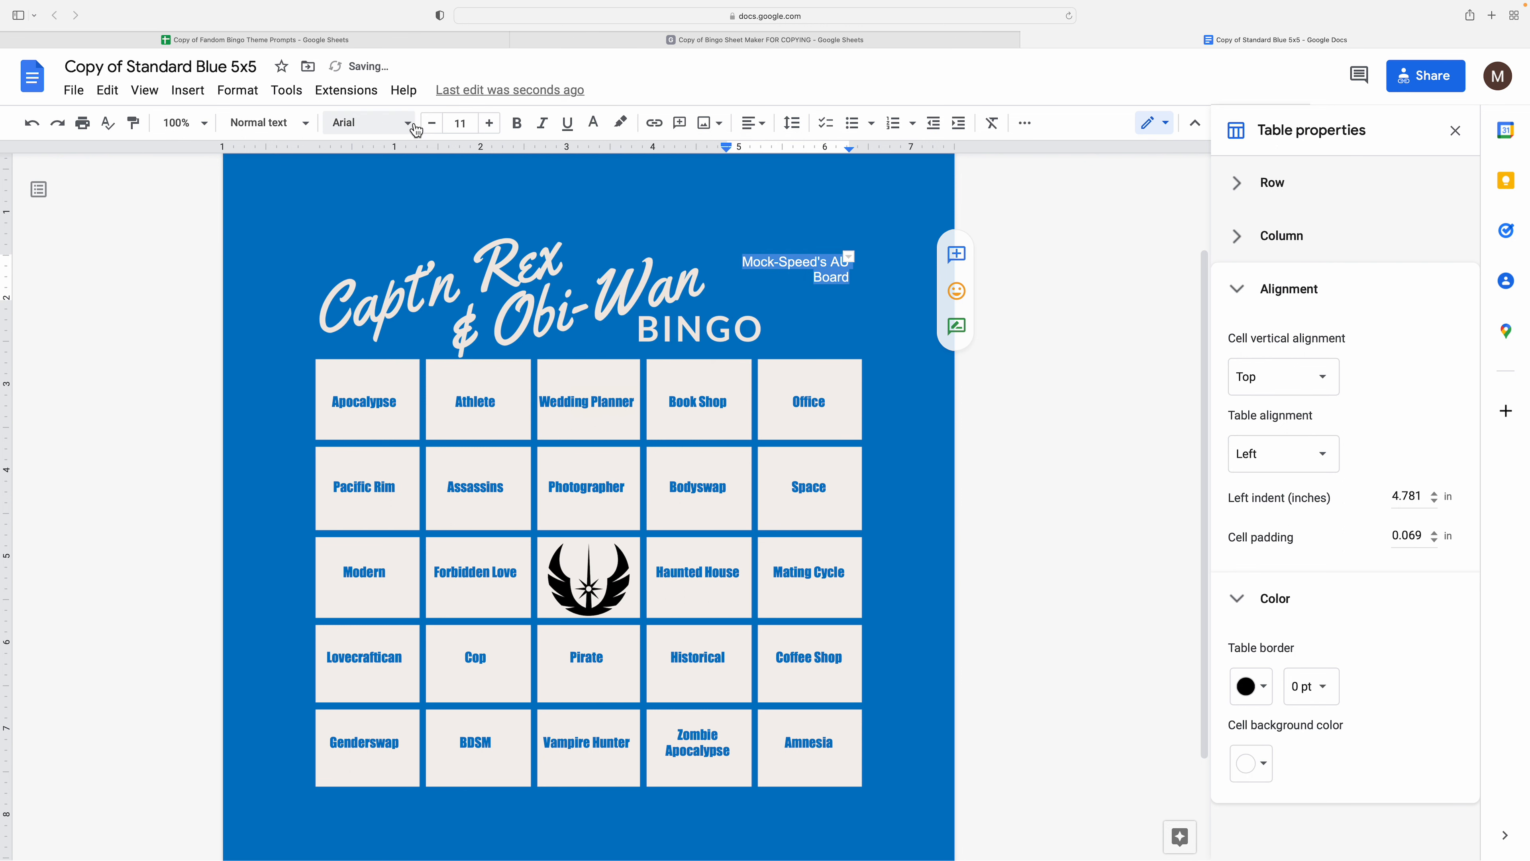
click(408, 123)
click(409, 123)
click(409, 123)
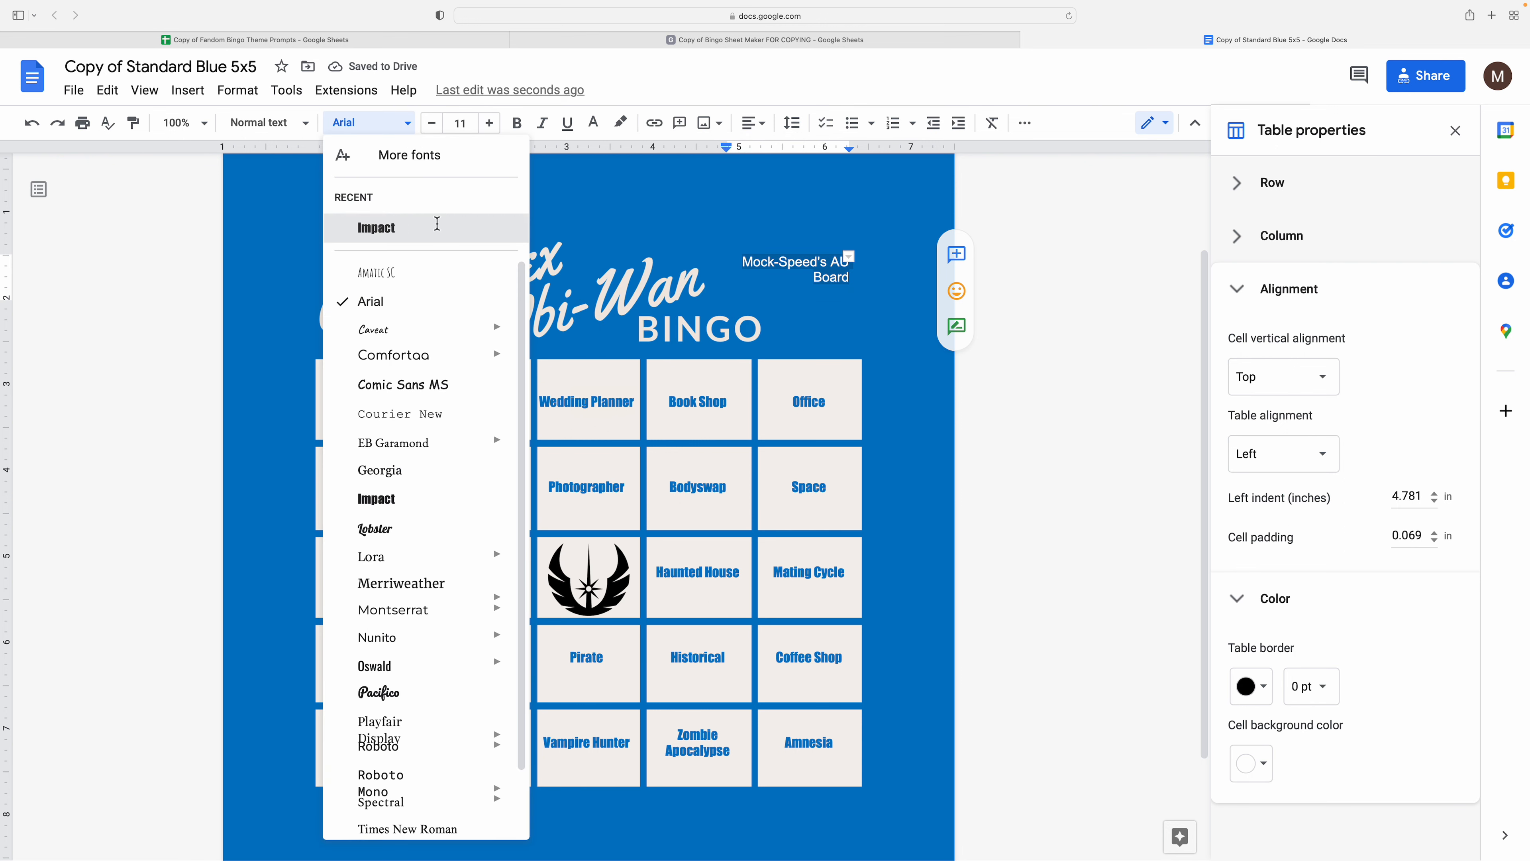
click(386, 228)
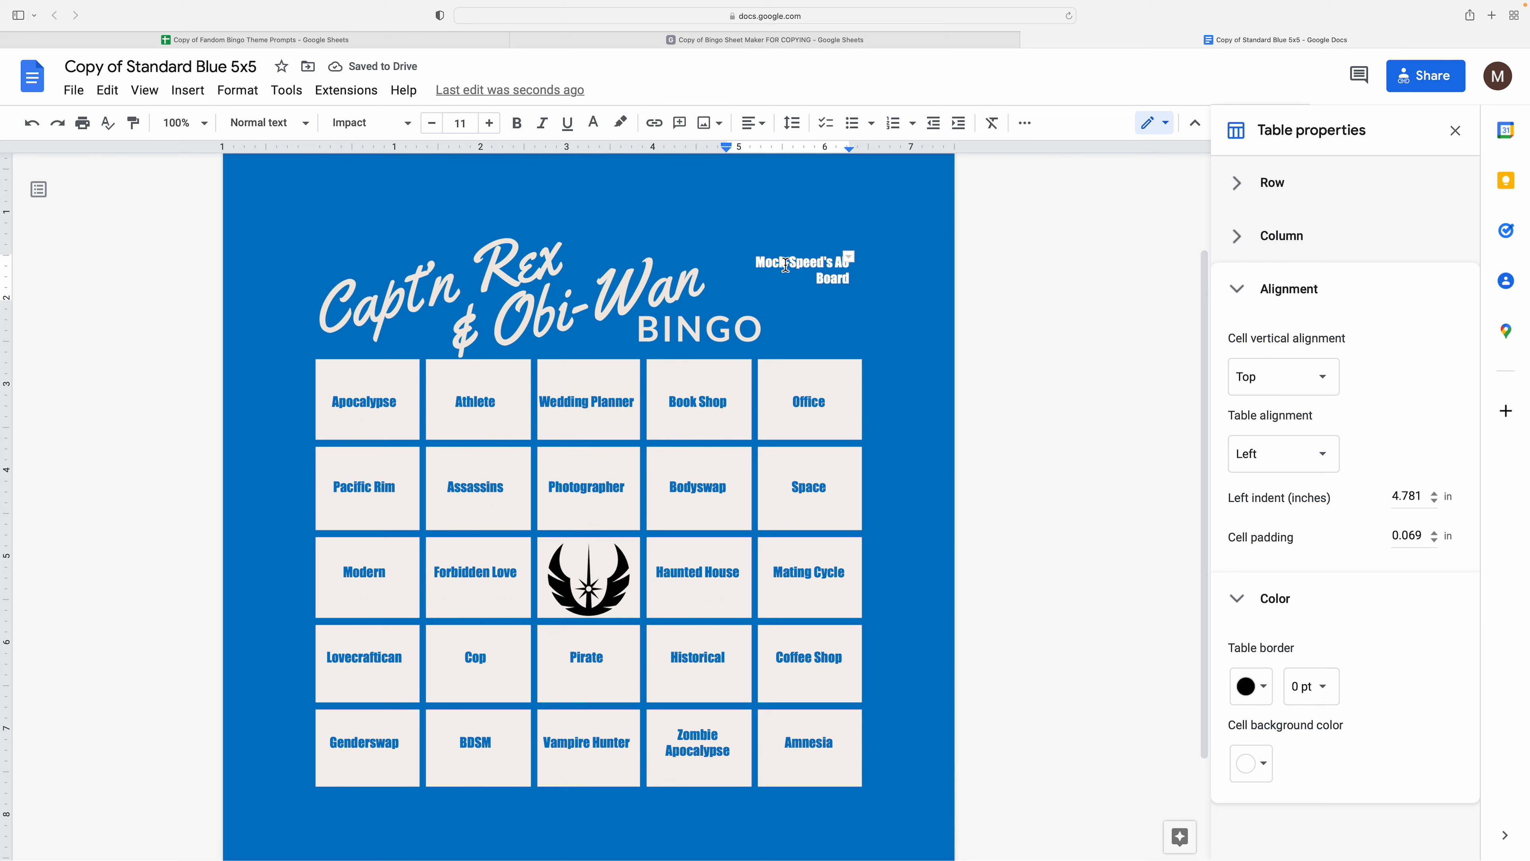
drag(786, 266, 801, 547)
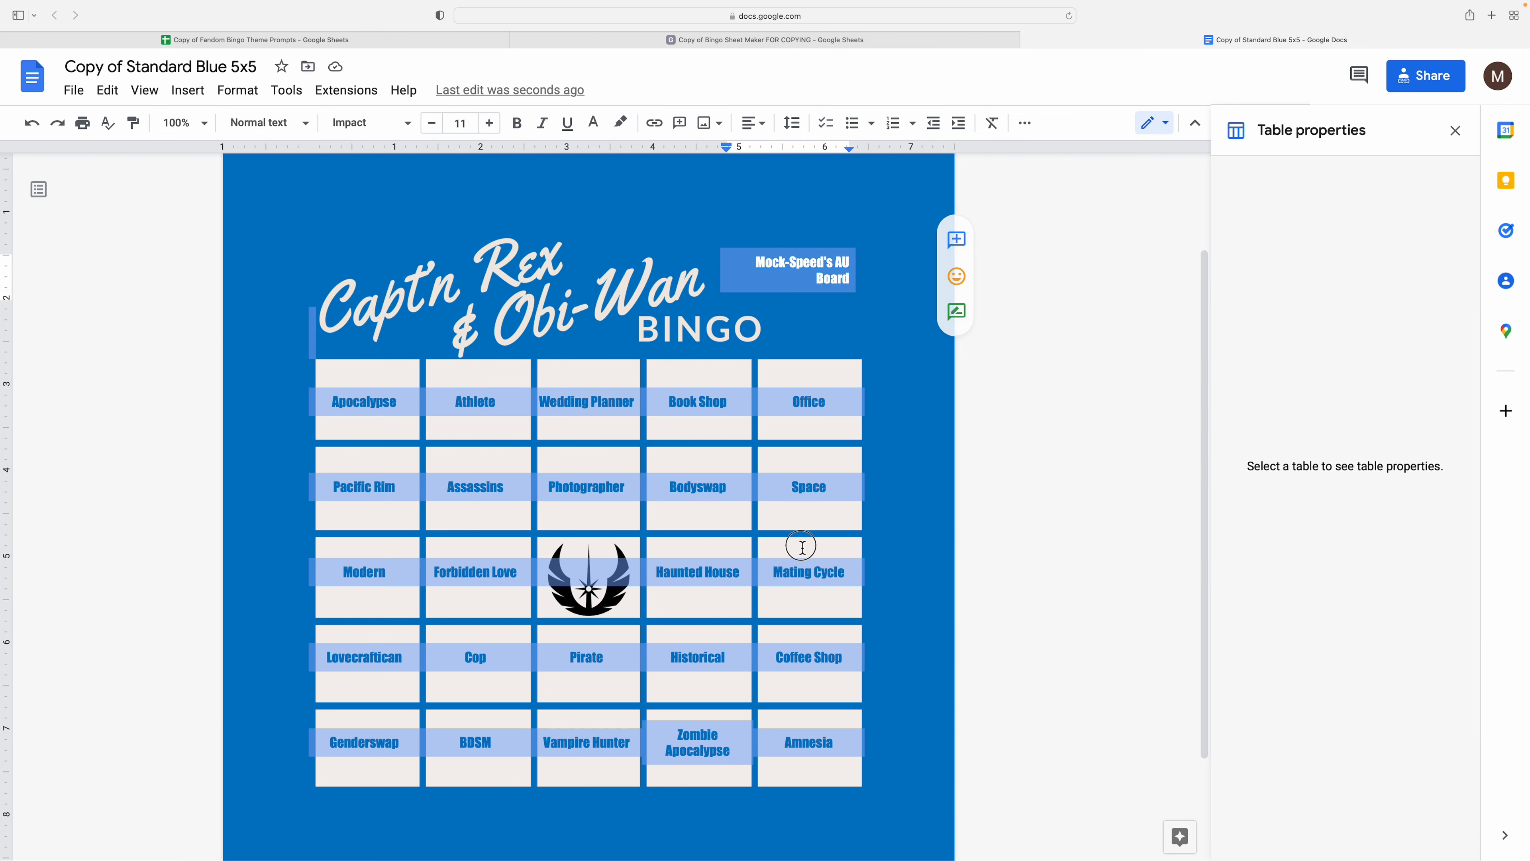
- Enlarge the selected title and prompts to 13 pt and shorten the table's last row
click(492, 126)
click(491, 123)
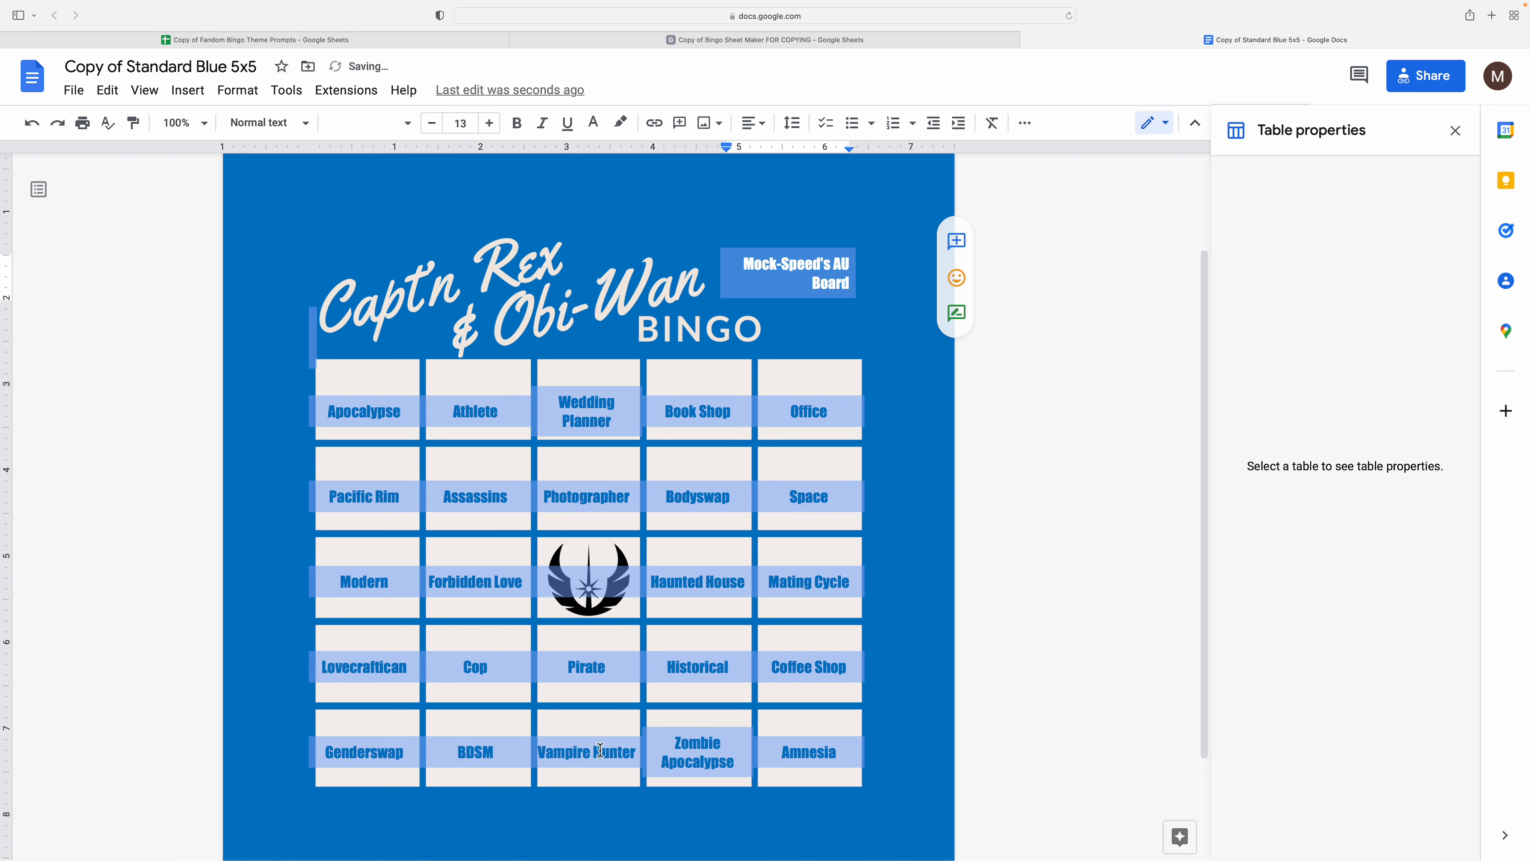
click(600, 750)
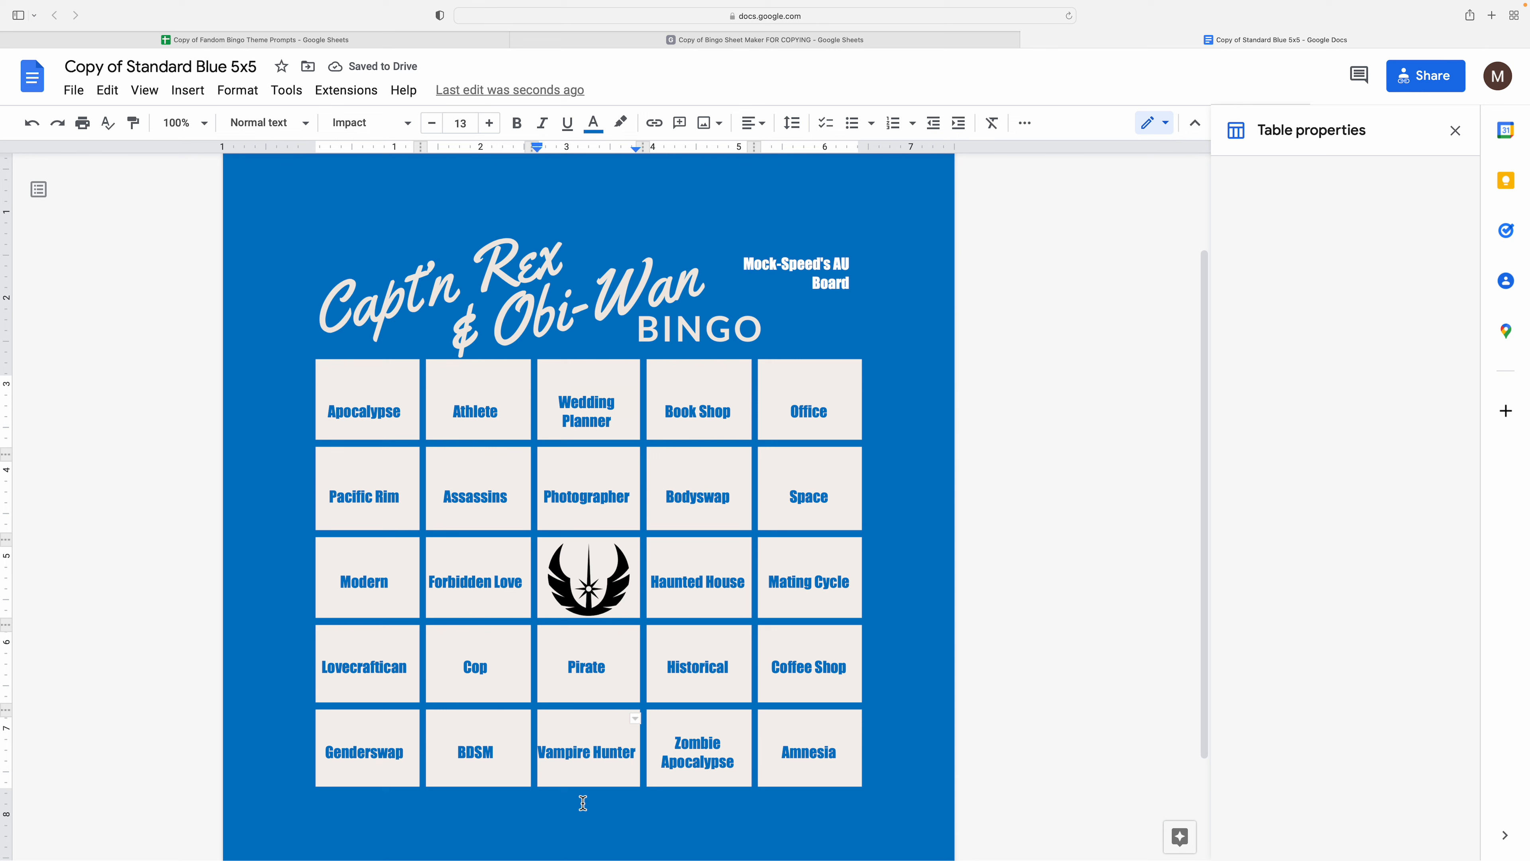
drag(584, 799, 587, 772)
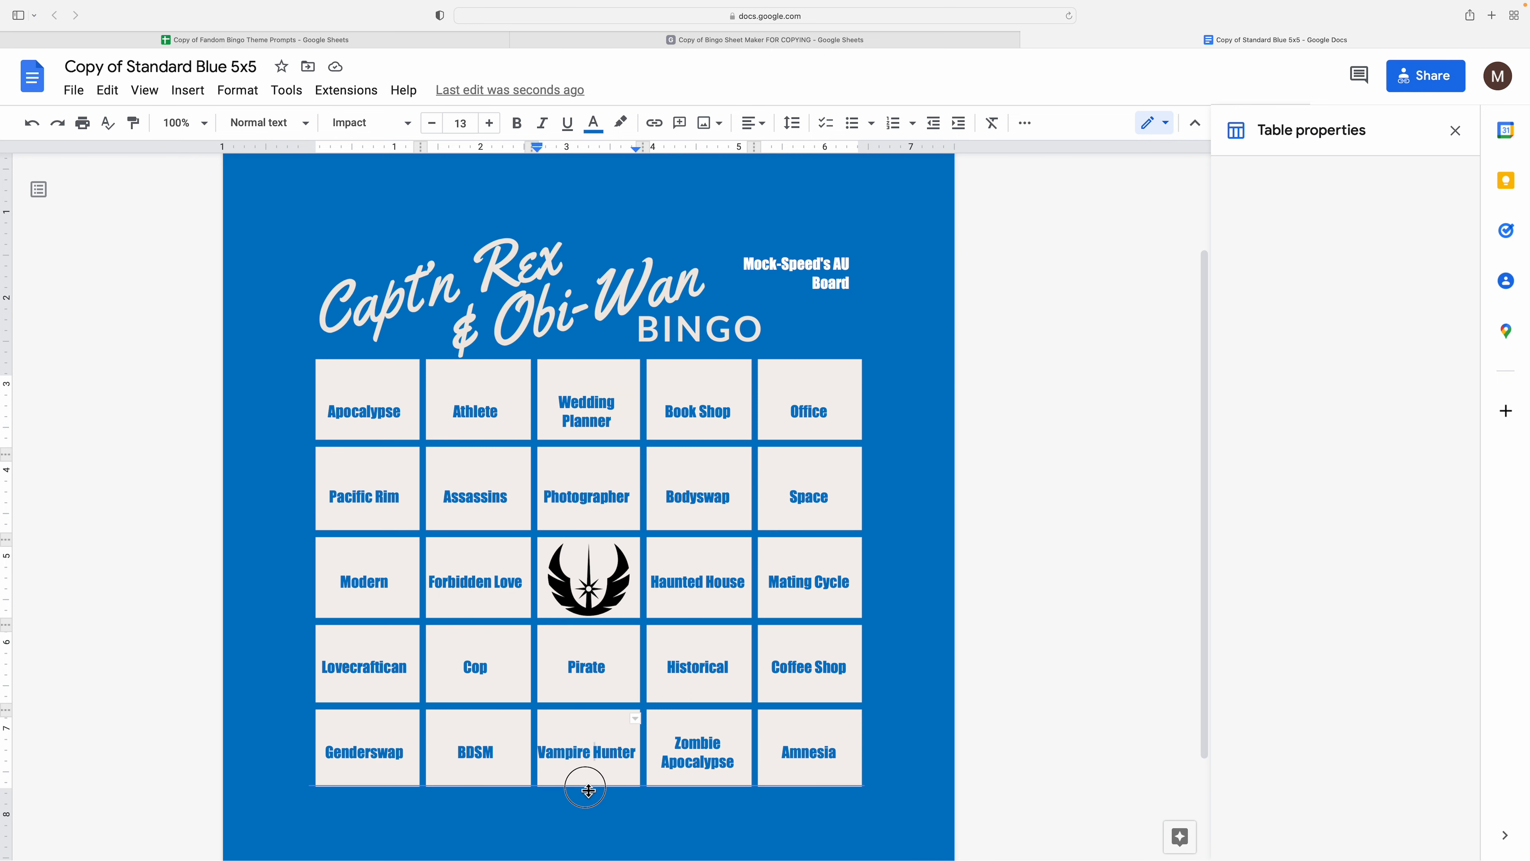
- Distribute the bingo table's rows evenly, raise its top edge, and redistribute them
right_click(569, 685)
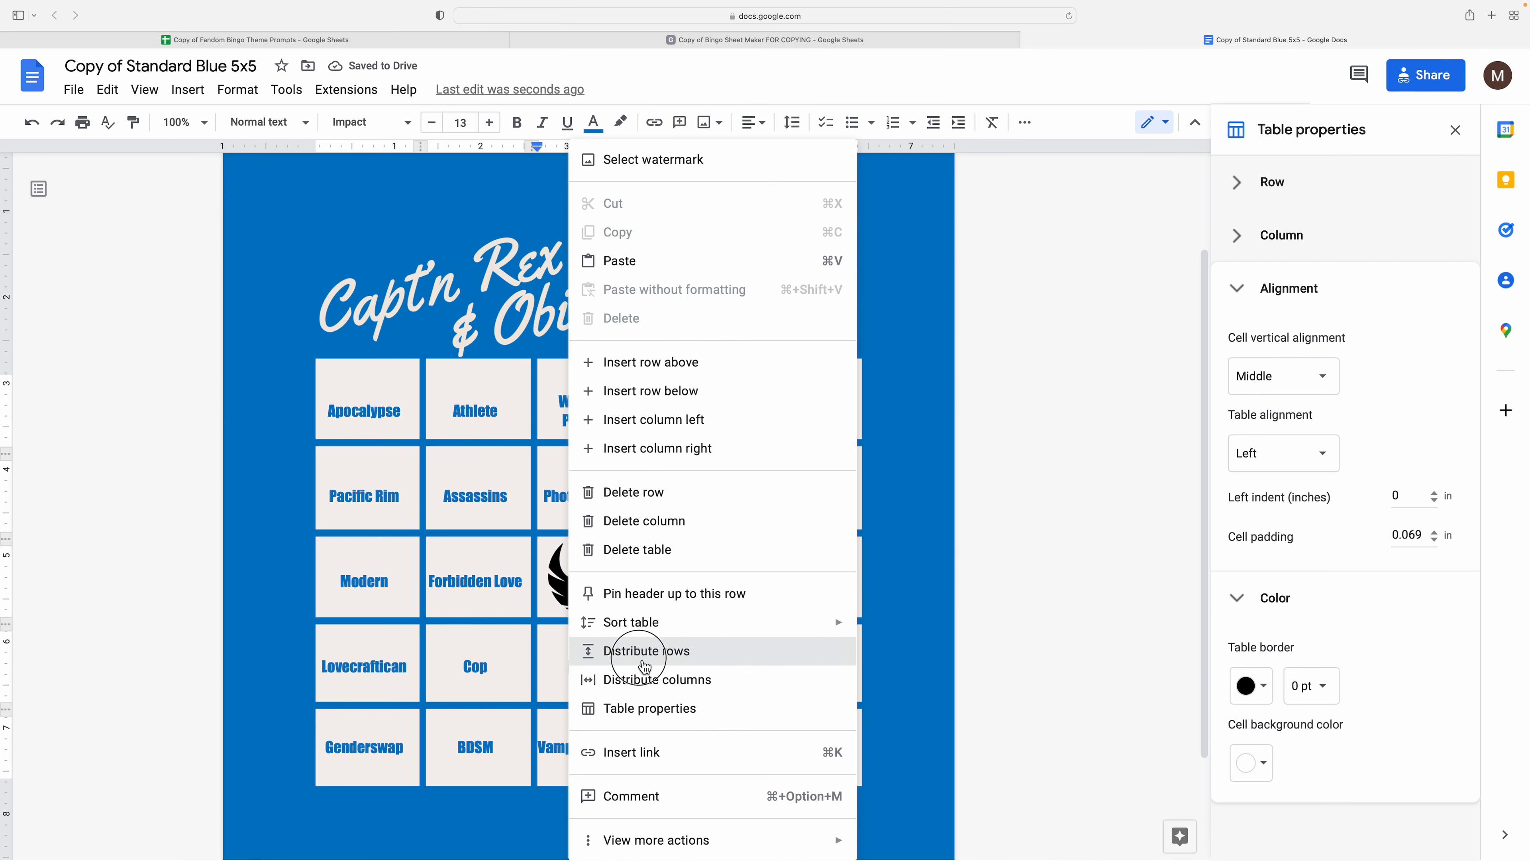
click(624, 650)
click(557, 364)
mouse_move(509, 389)
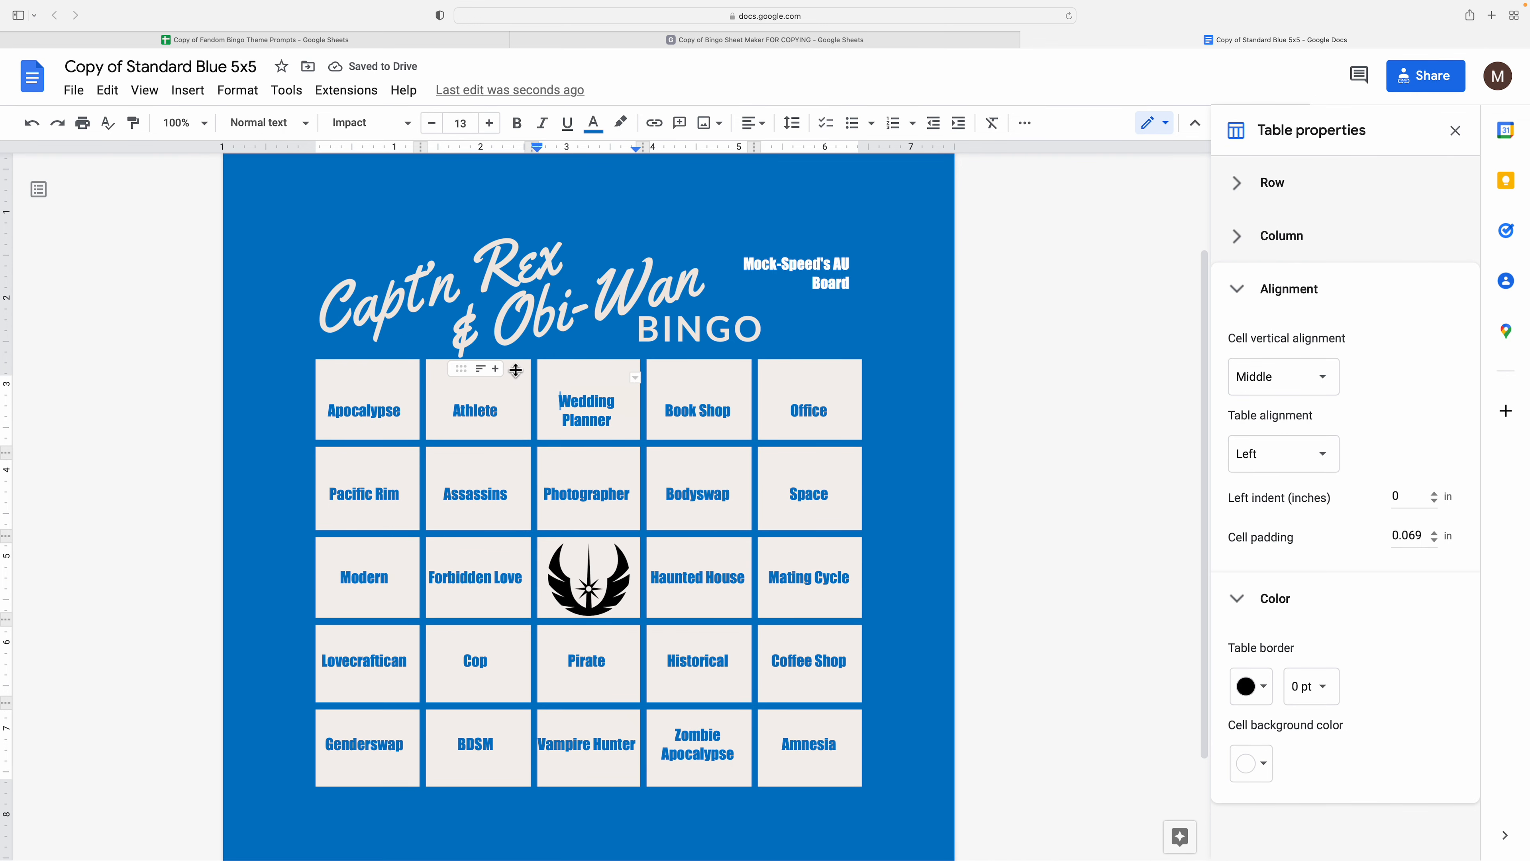
drag(516, 370, 512, 352)
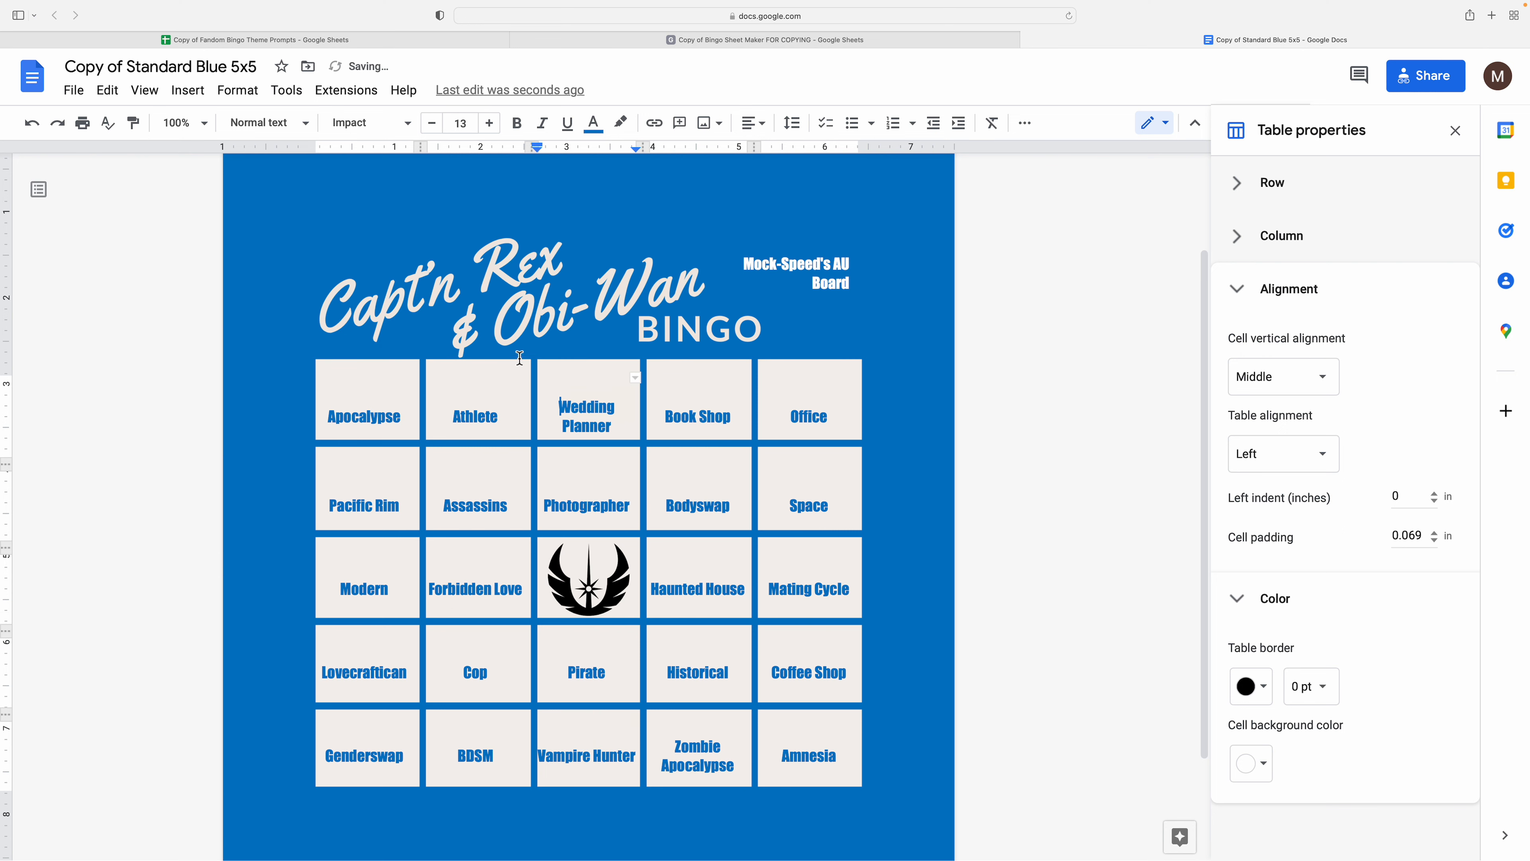
right_click(498, 386)
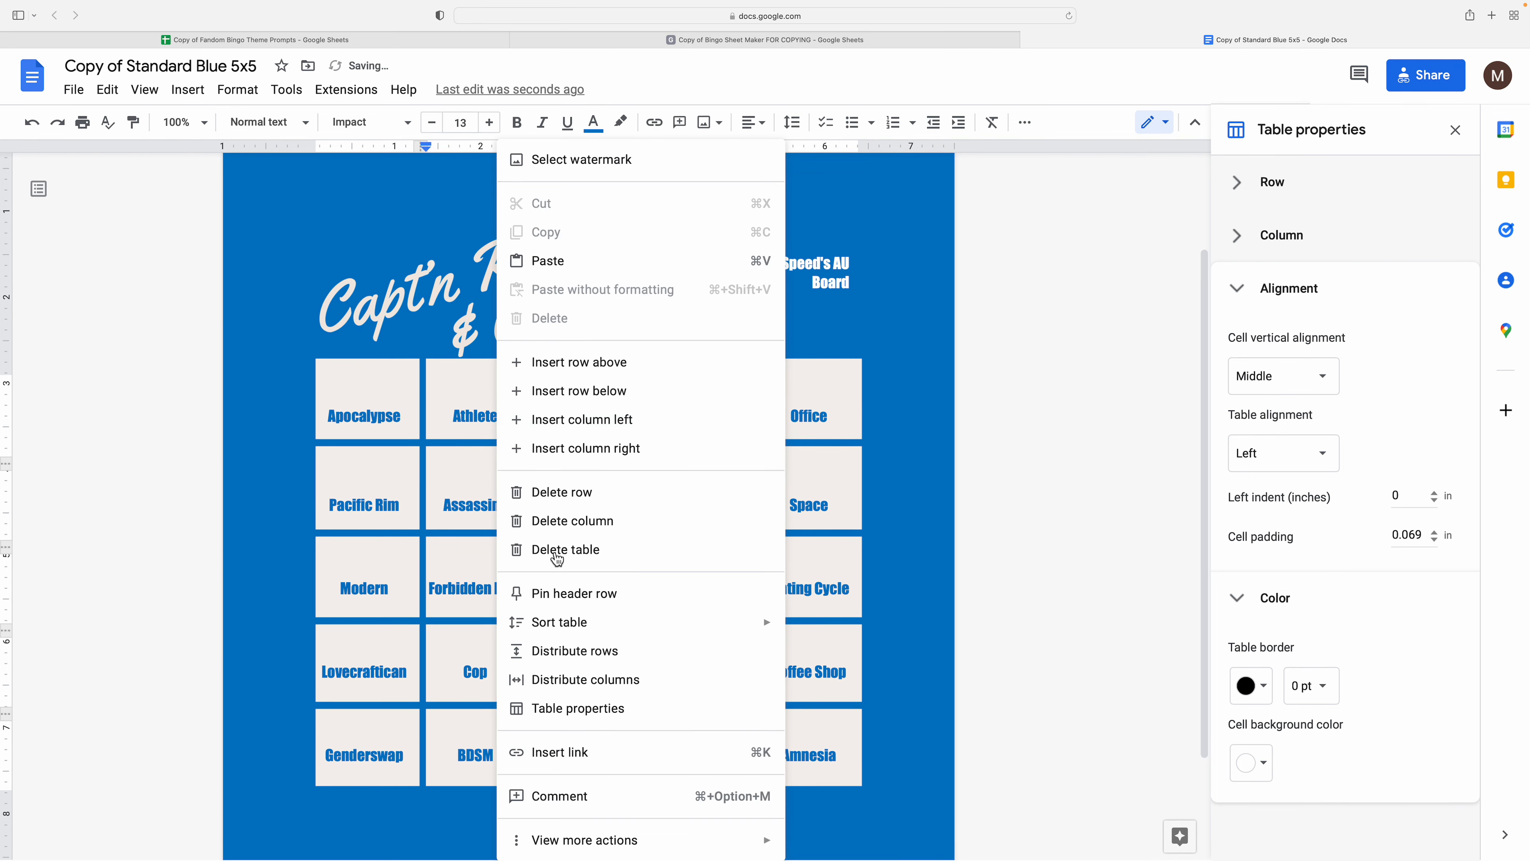
click(604, 662)
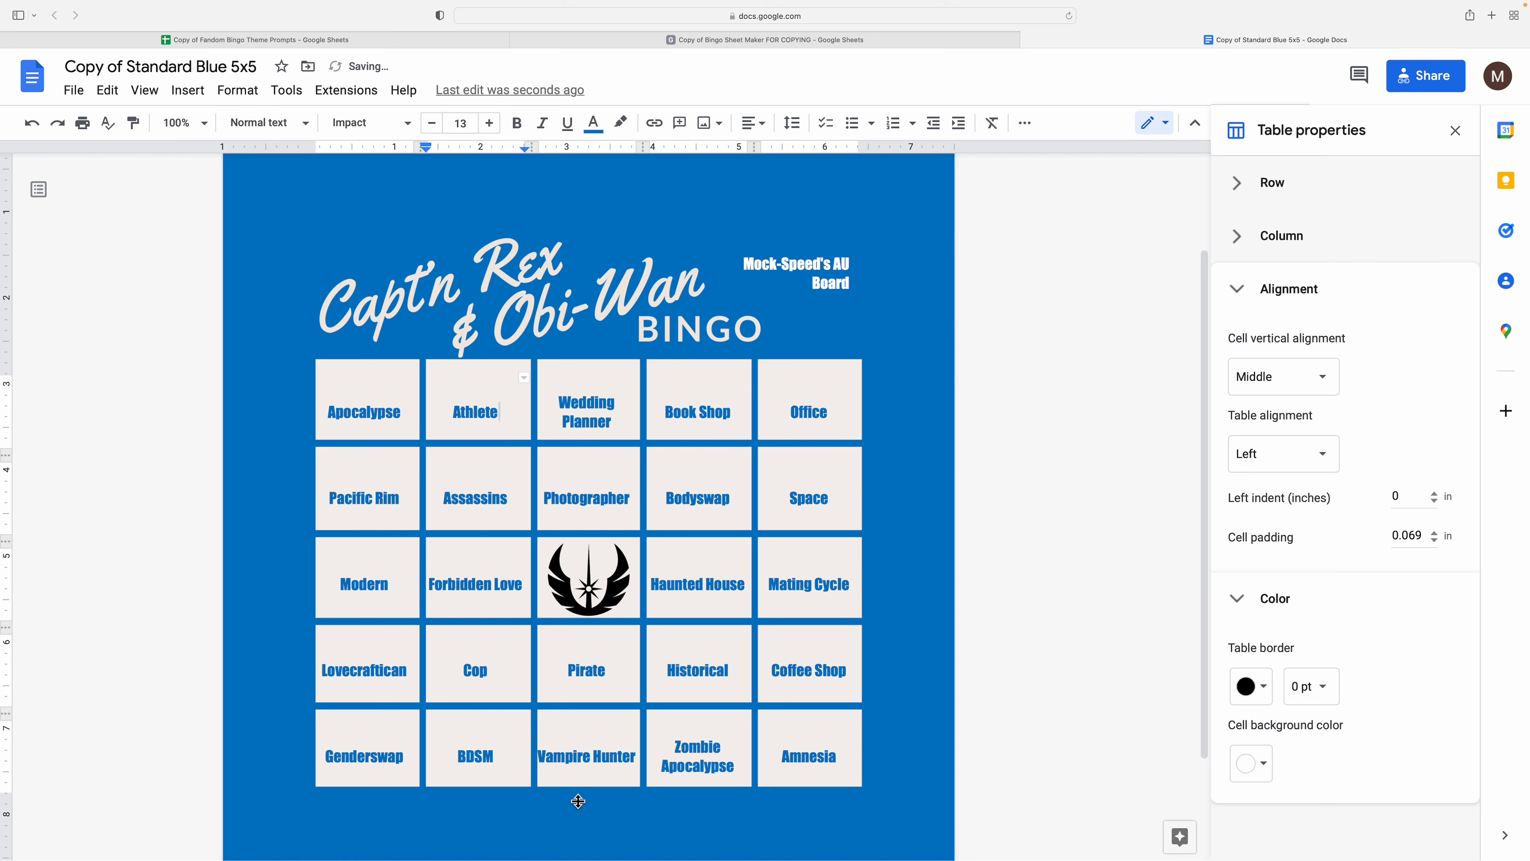
- Lower the table's bottom edge, equalize row heights again, and select the Wedding Planner border
drag(582, 806, 580, 789)
right_click(580, 737)
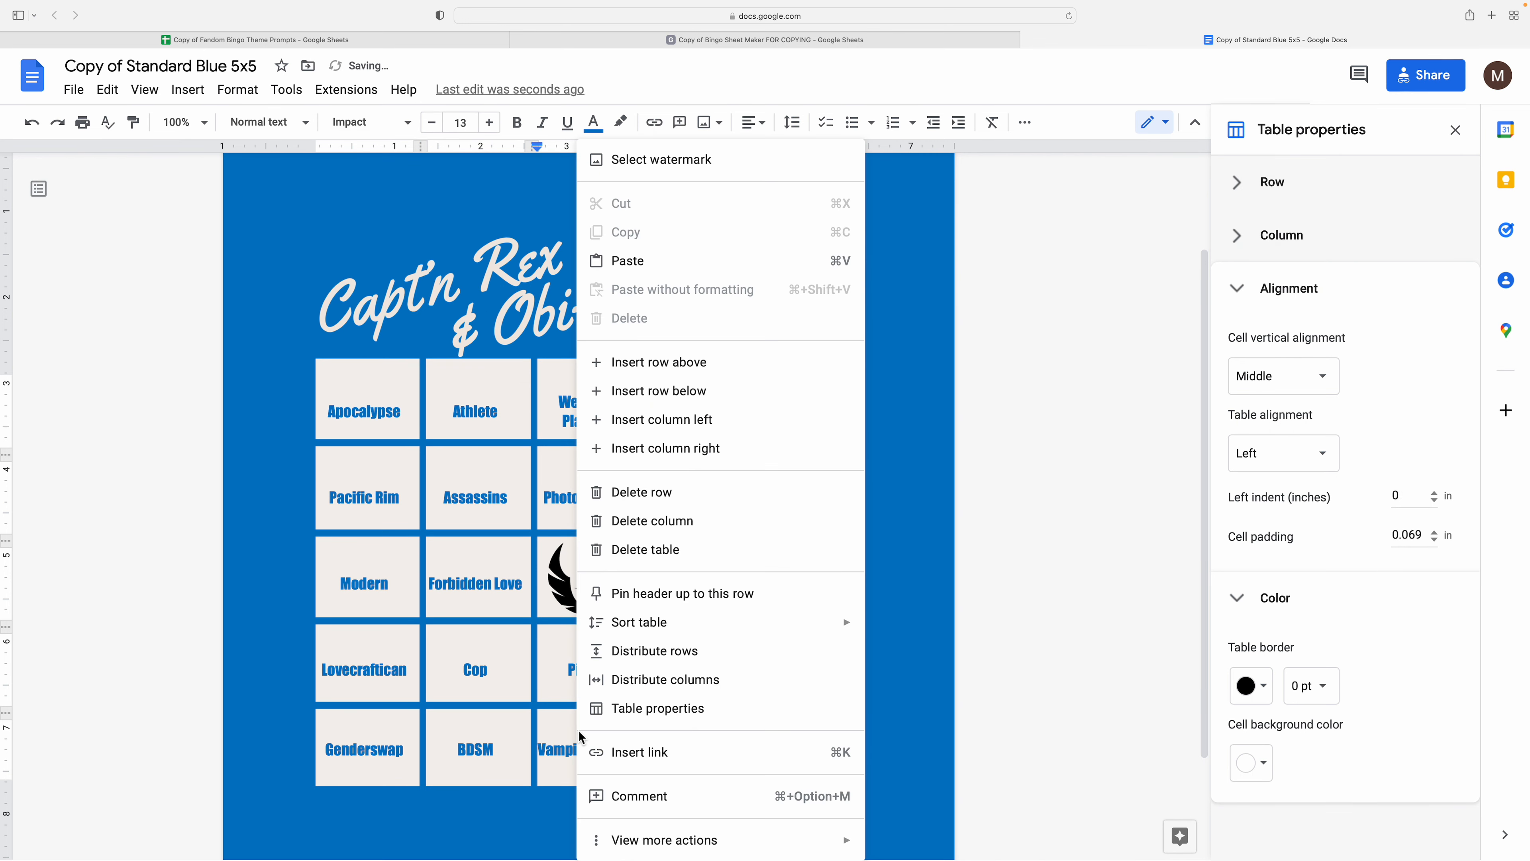
click(620, 653)
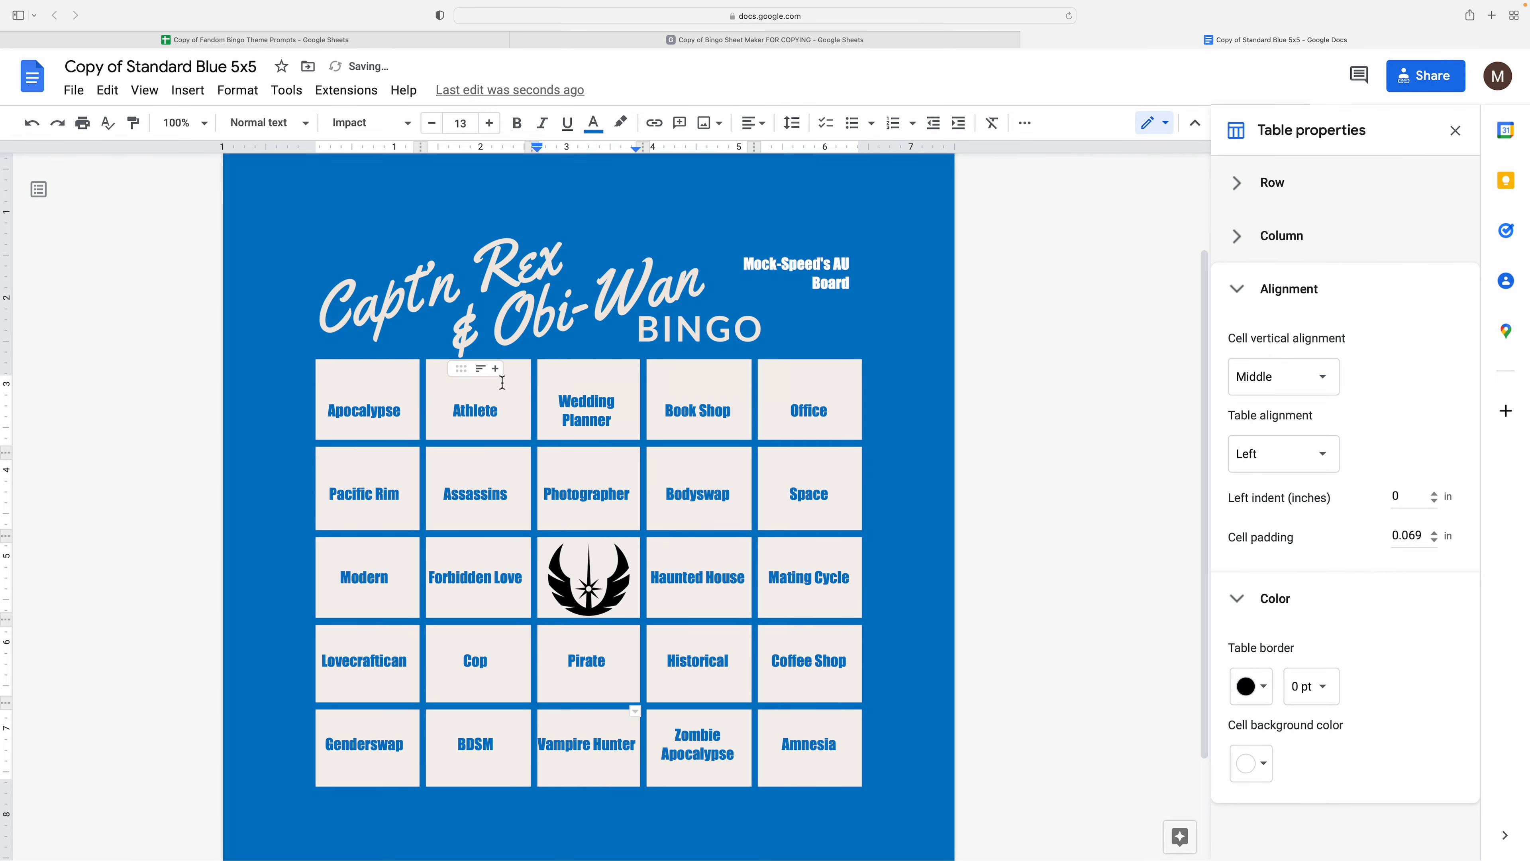
click(552, 371)
click(598, 349)
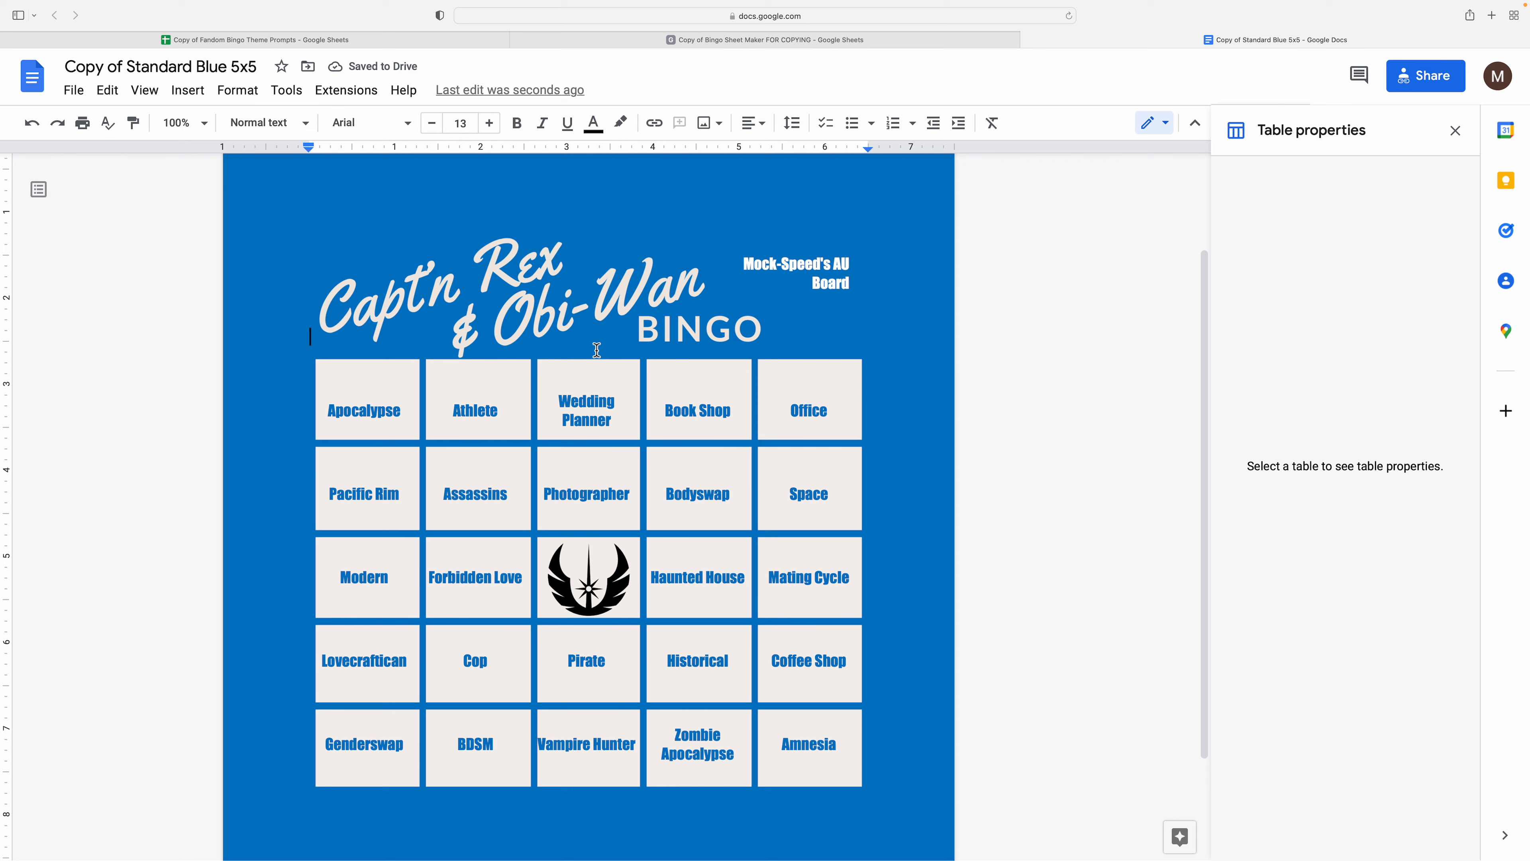
scroll(598, 351, up, 1)
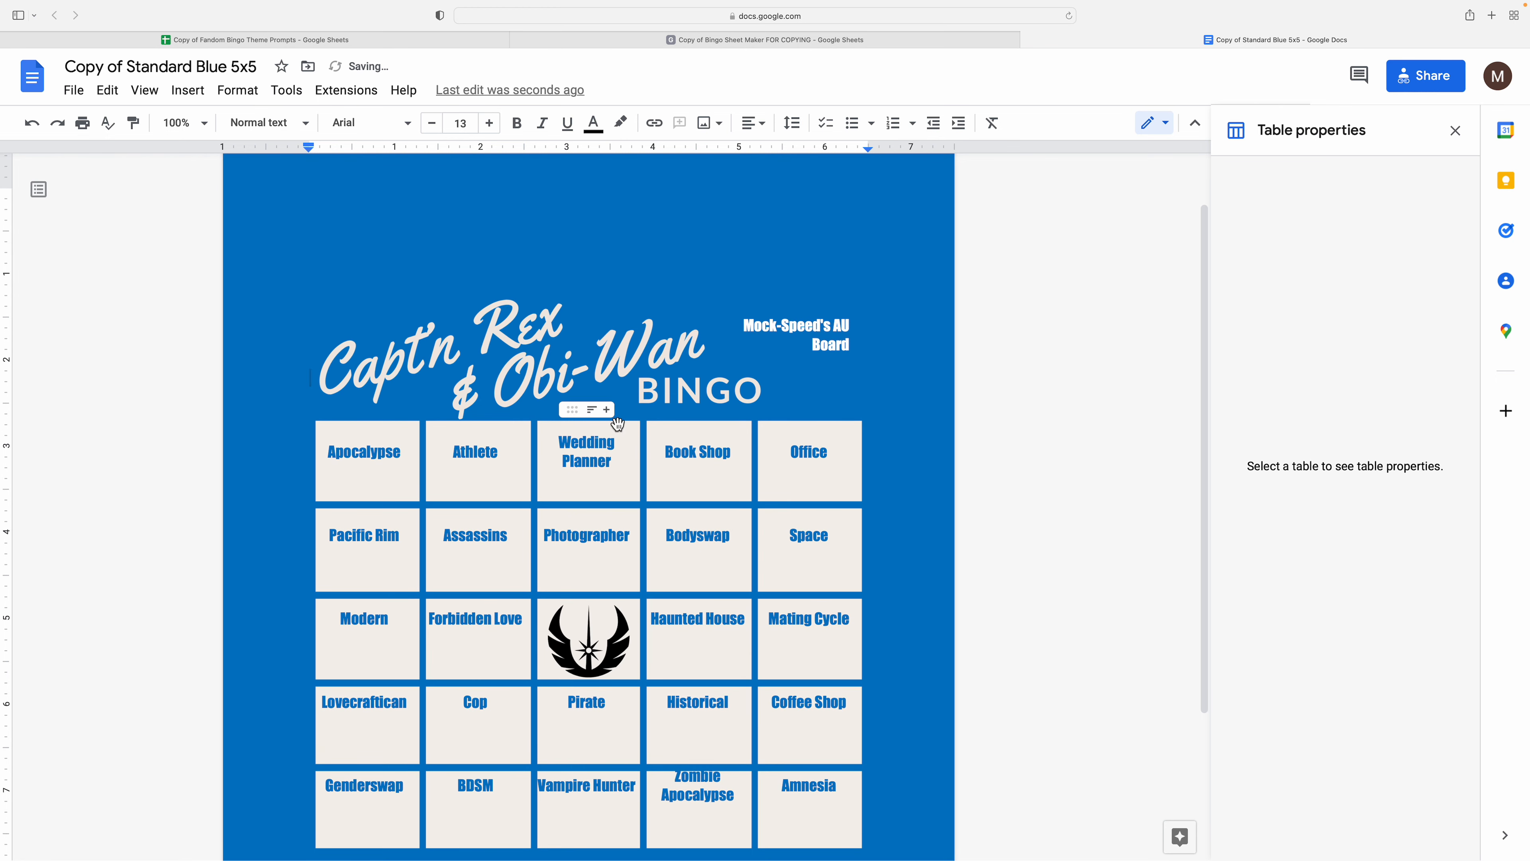
click(636, 448)
click(651, 467)
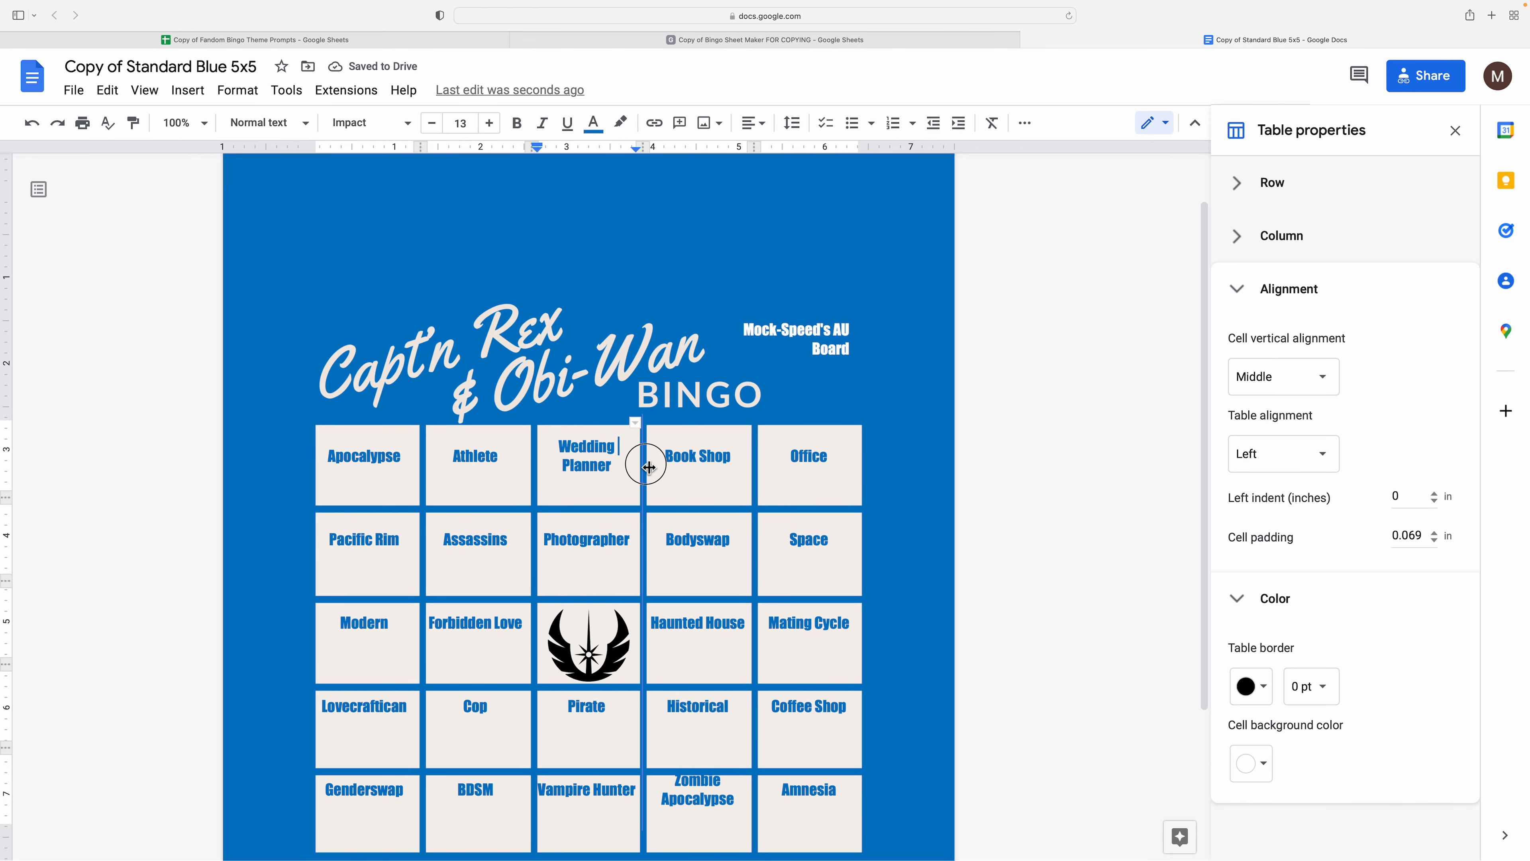
- Set the bingo table borders to 0.5 pt, undoing an accidental top-border drag
right_click(654, 469)
click(1311, 685)
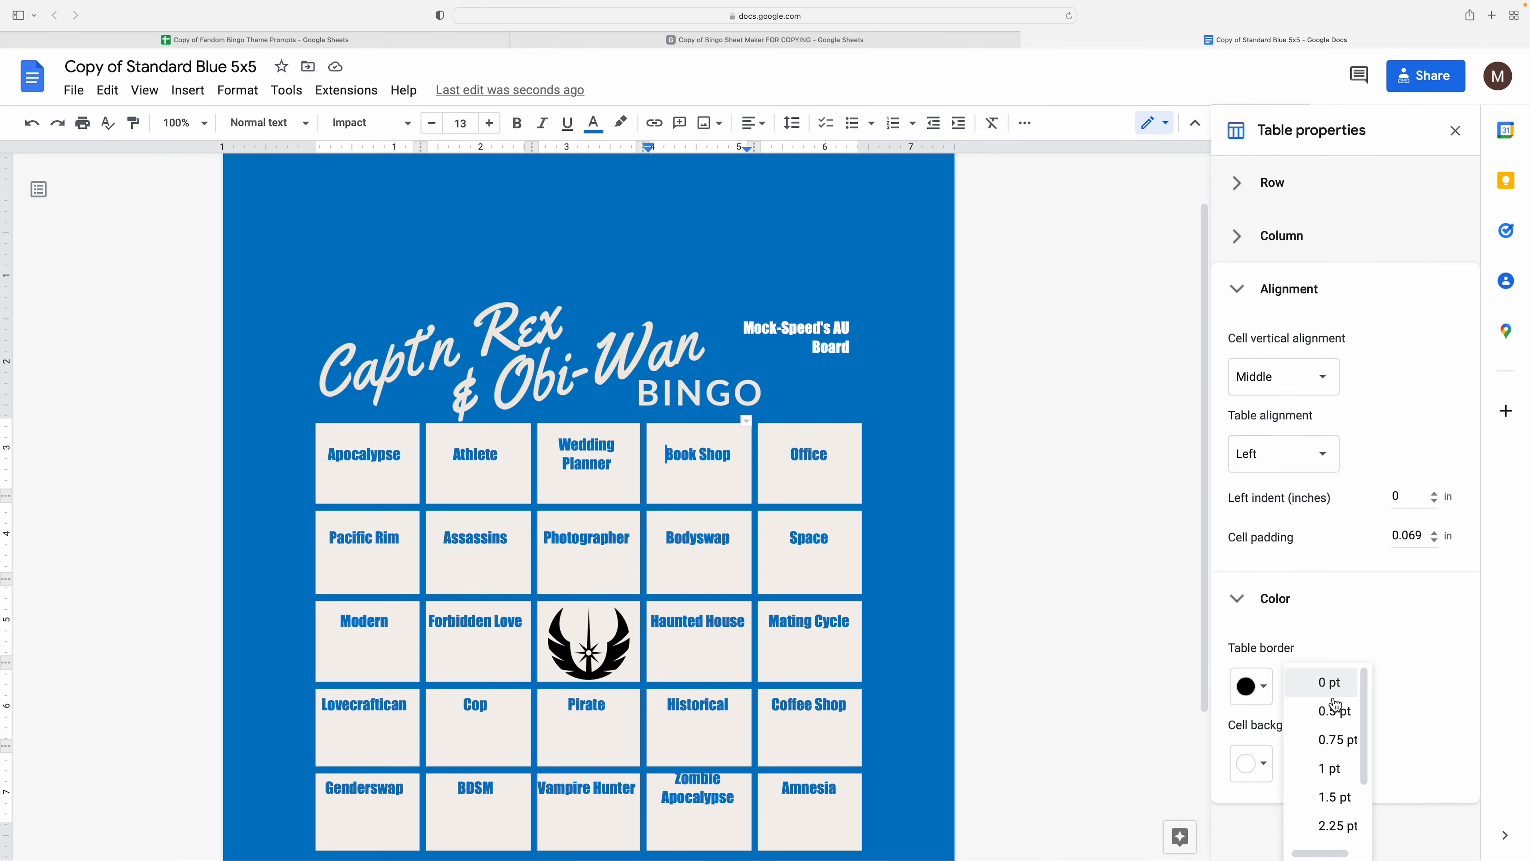
click(1310, 710)
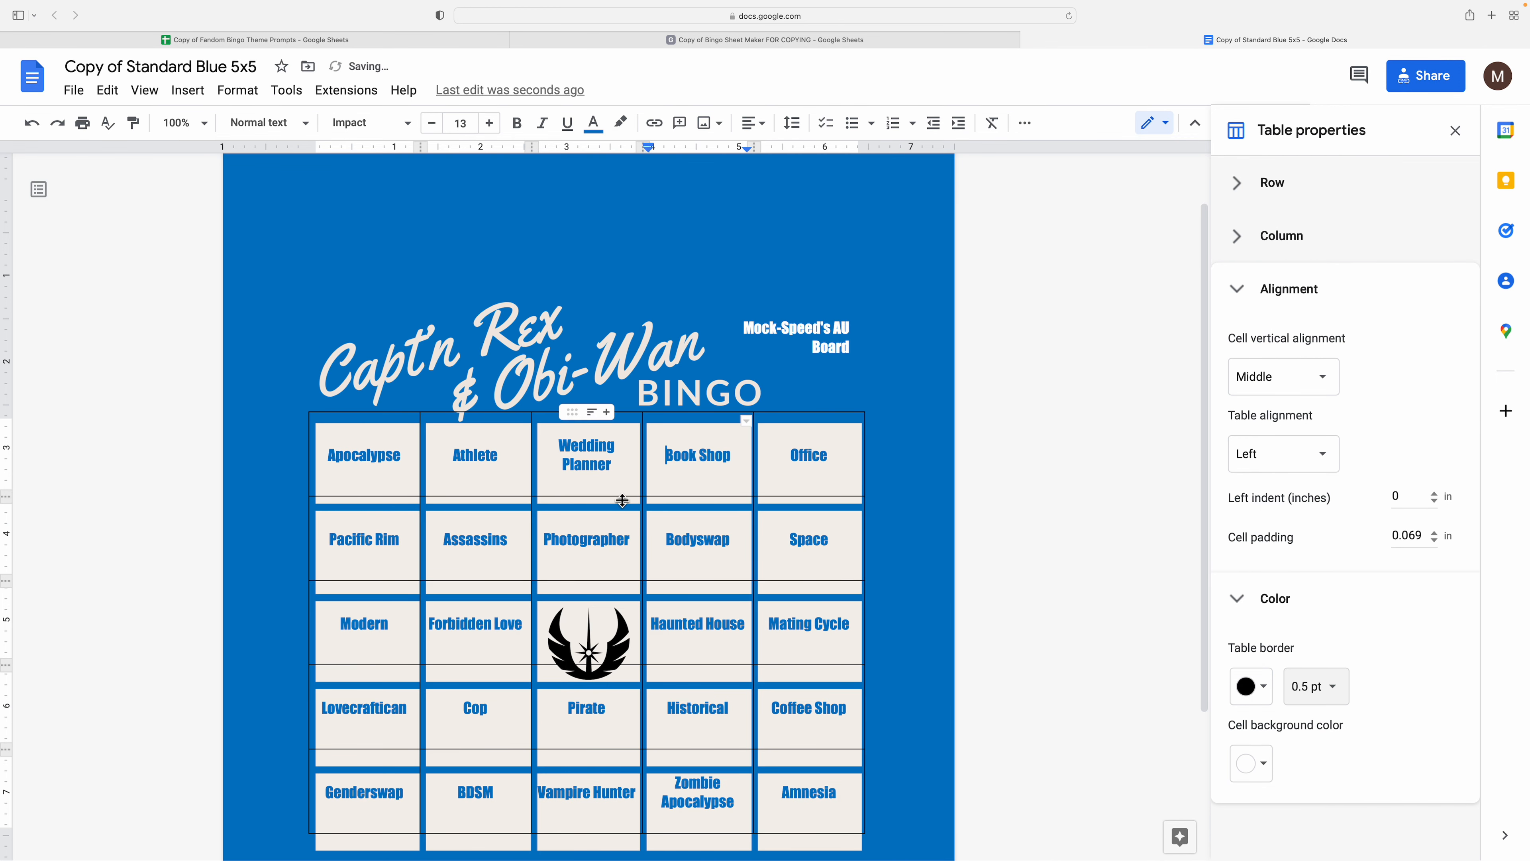
click(435, 379)
drag(398, 414, 397, 430)
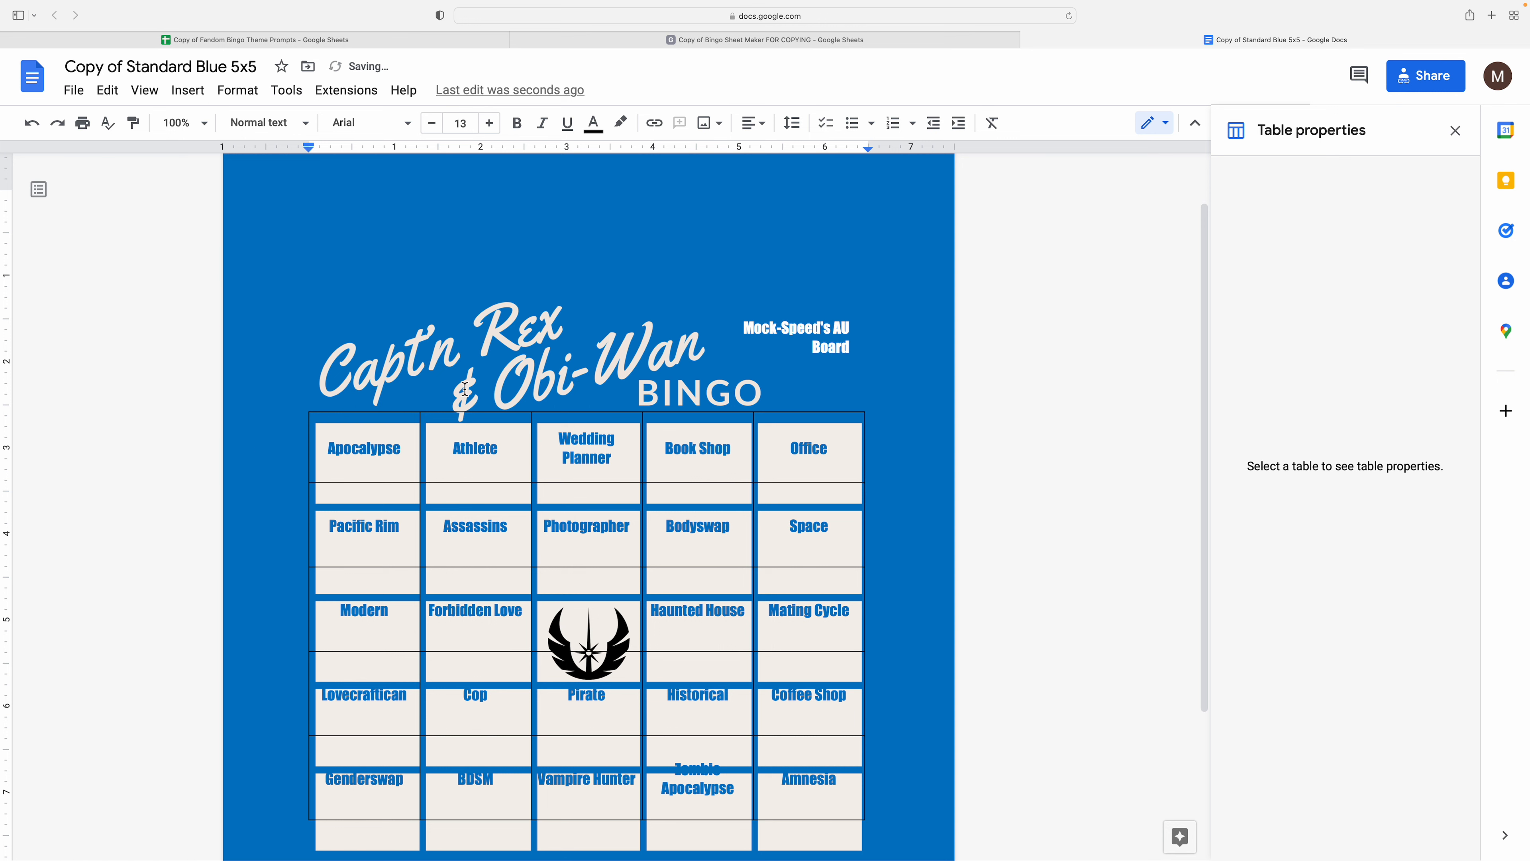
key(super+z)
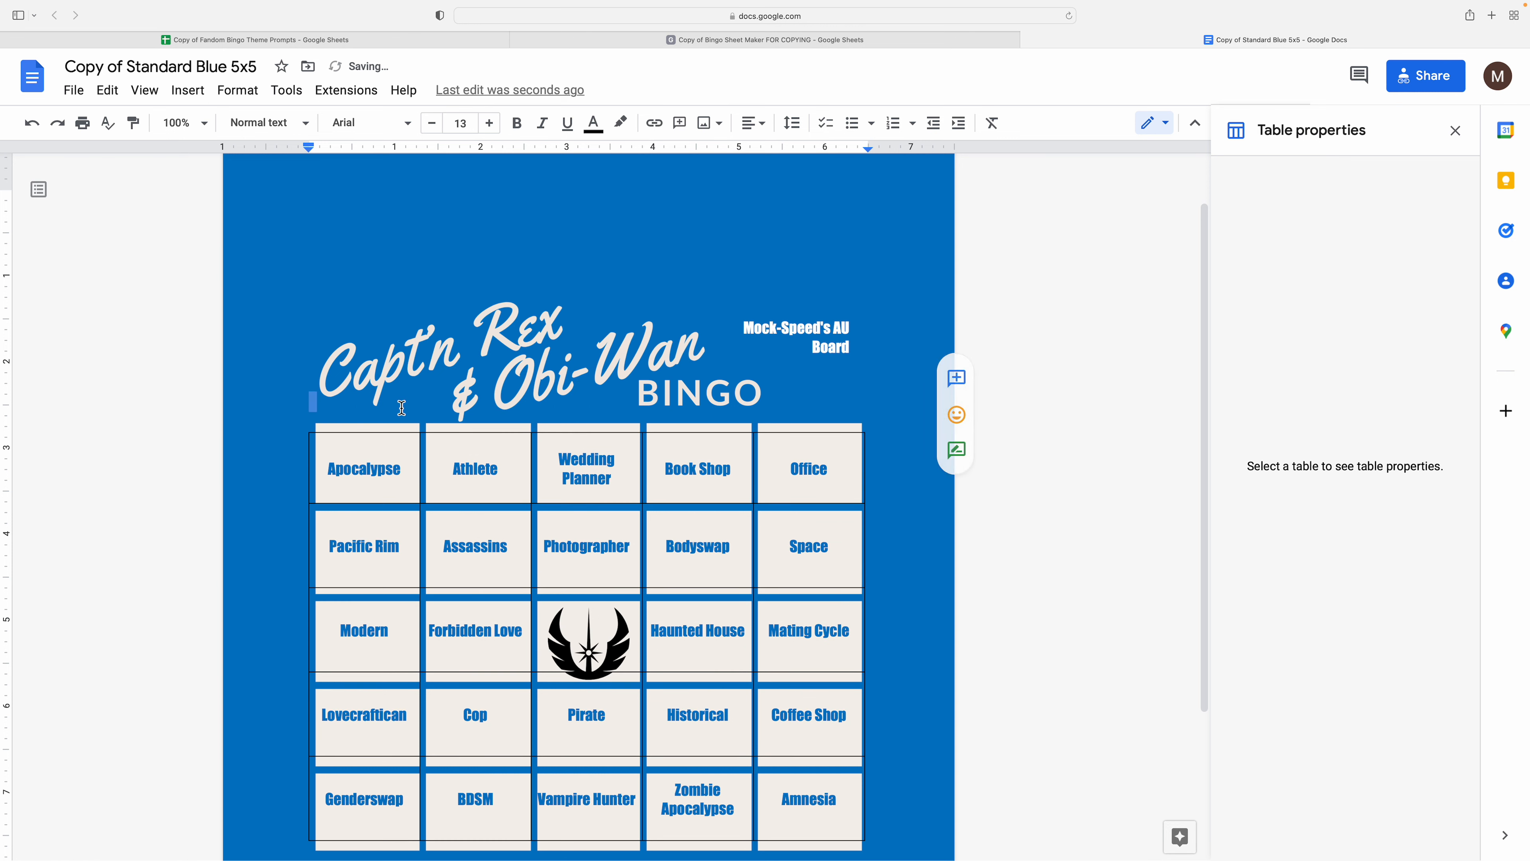
- Shrink the blank line above the table to font size 10 and adjust the bottom row
click(434, 124)
click(434, 124)
click(434, 125)
click(433, 125)
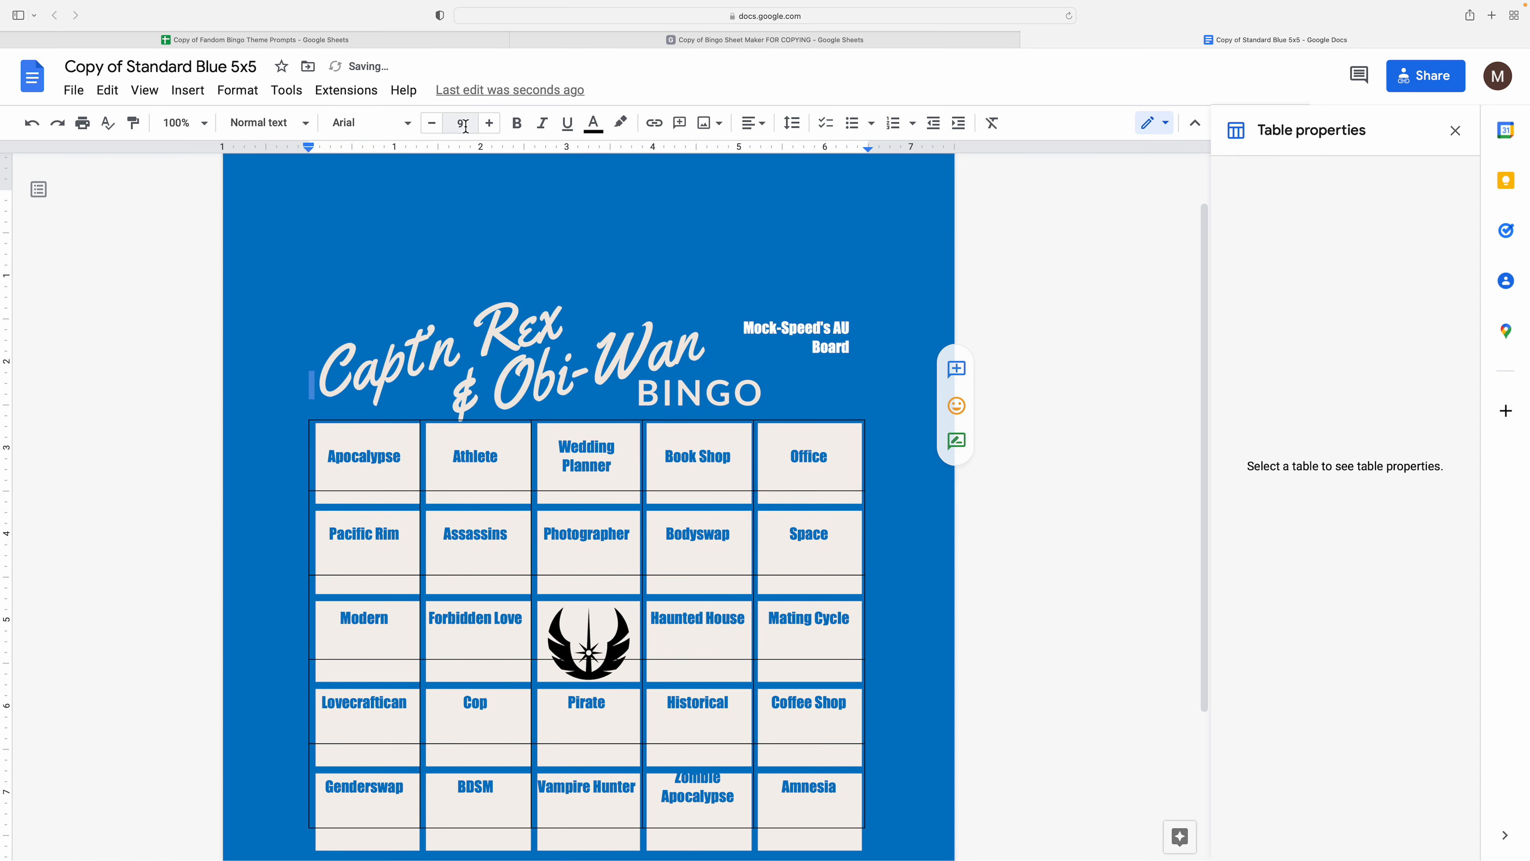
click(489, 124)
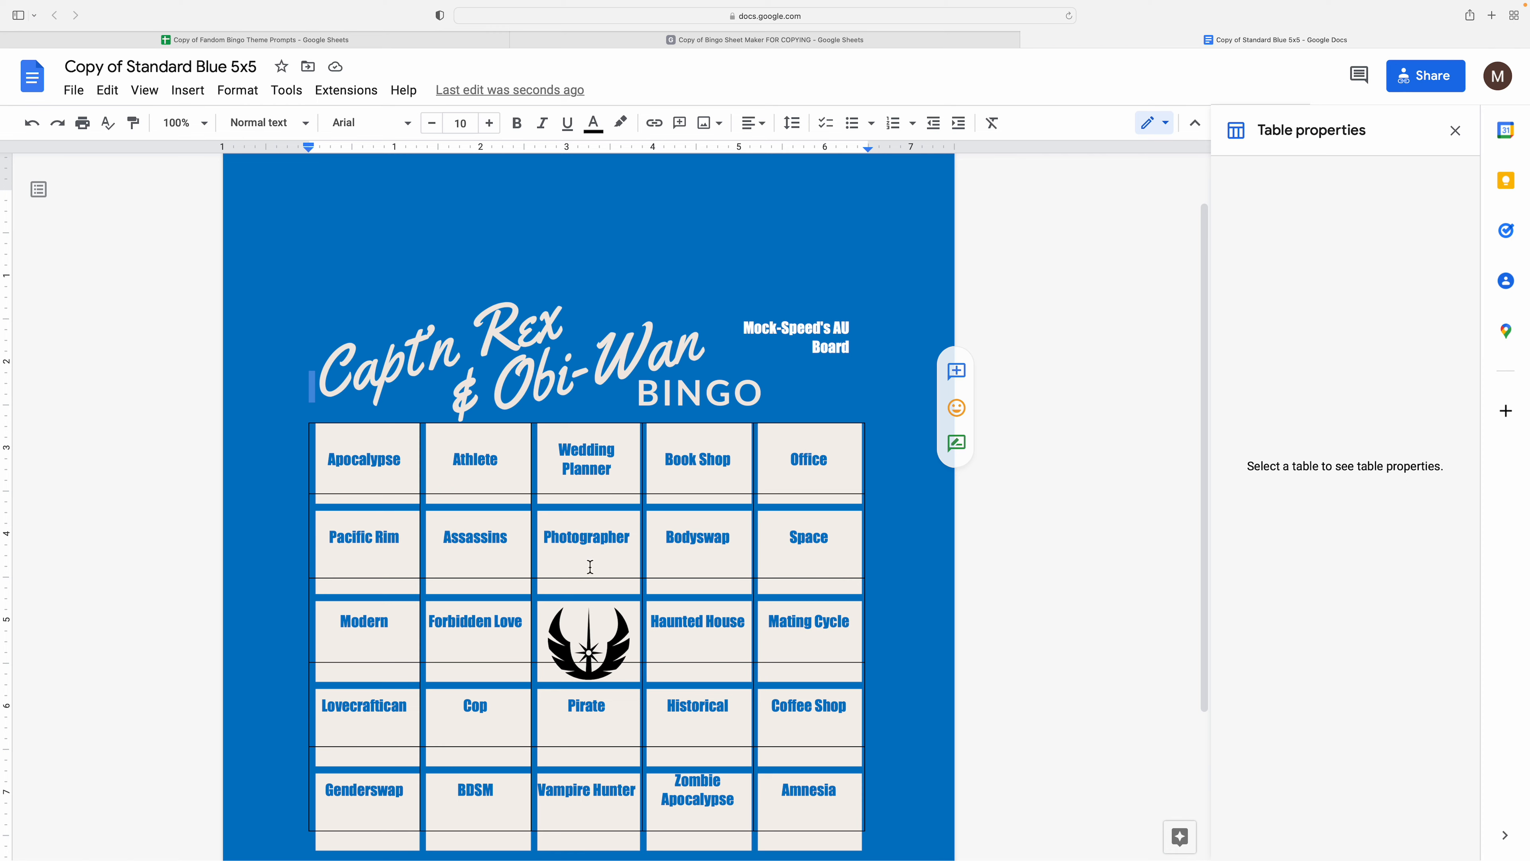
scroll(590, 566, down, 3)
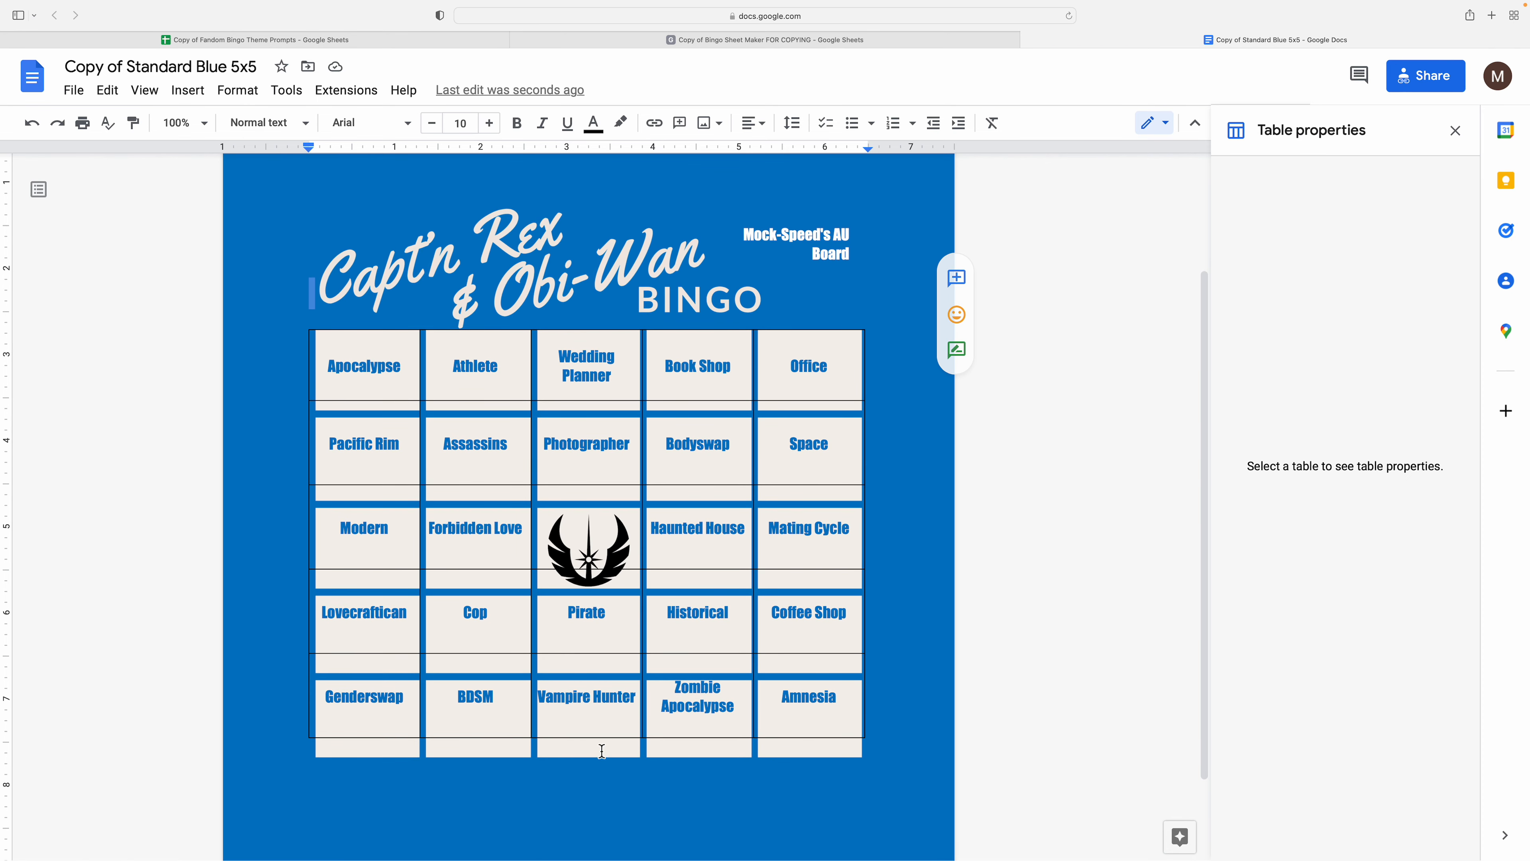
drag(600, 758, 601, 758)
click(593, 707)
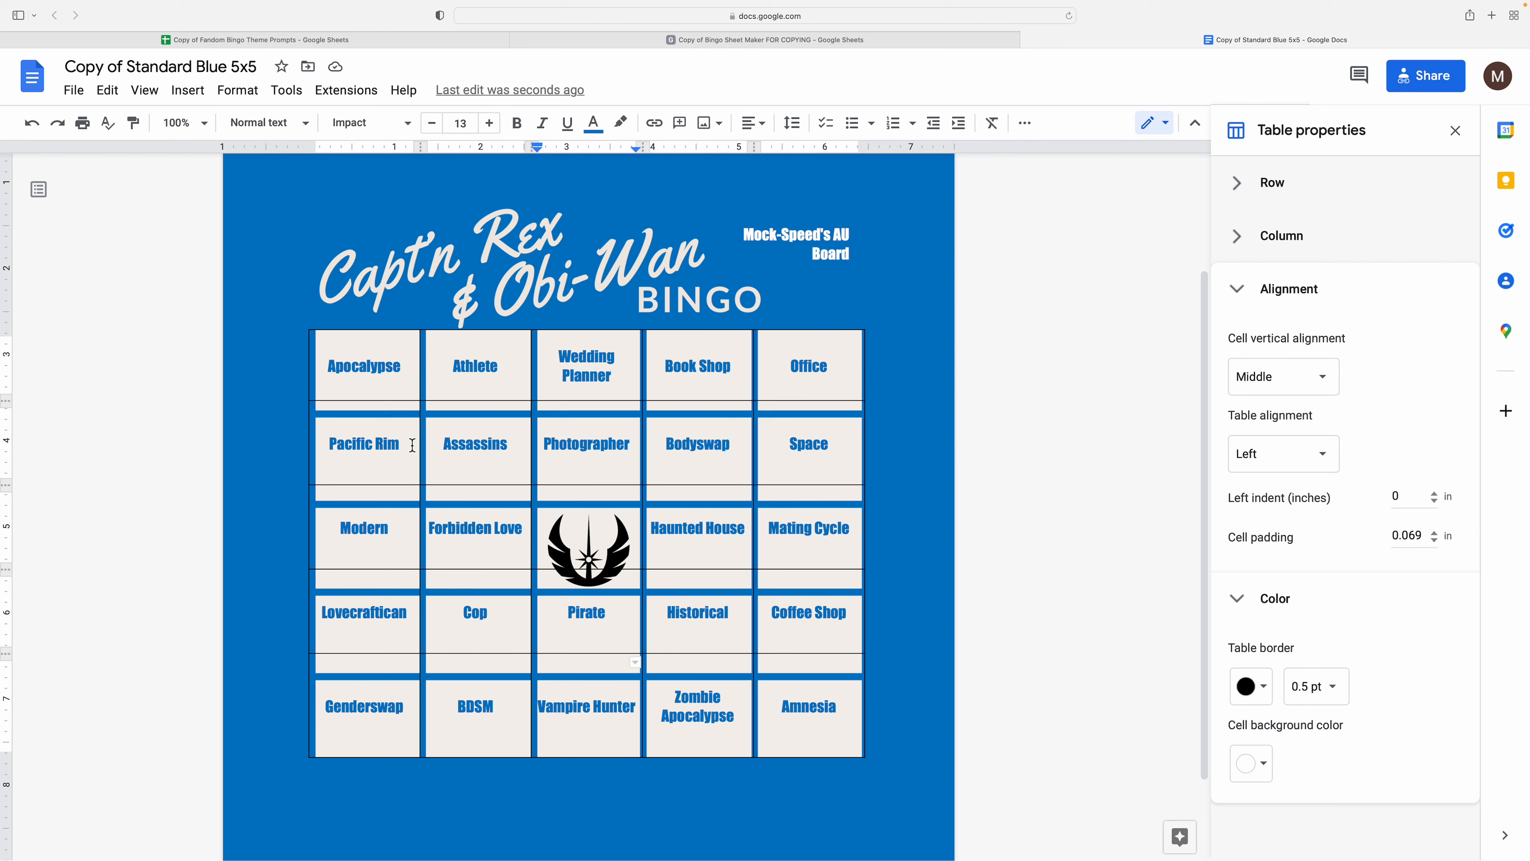
- Equalize the table rows, set borders to 0 pt to hide them, and heighten the last row
right_click(601, 444)
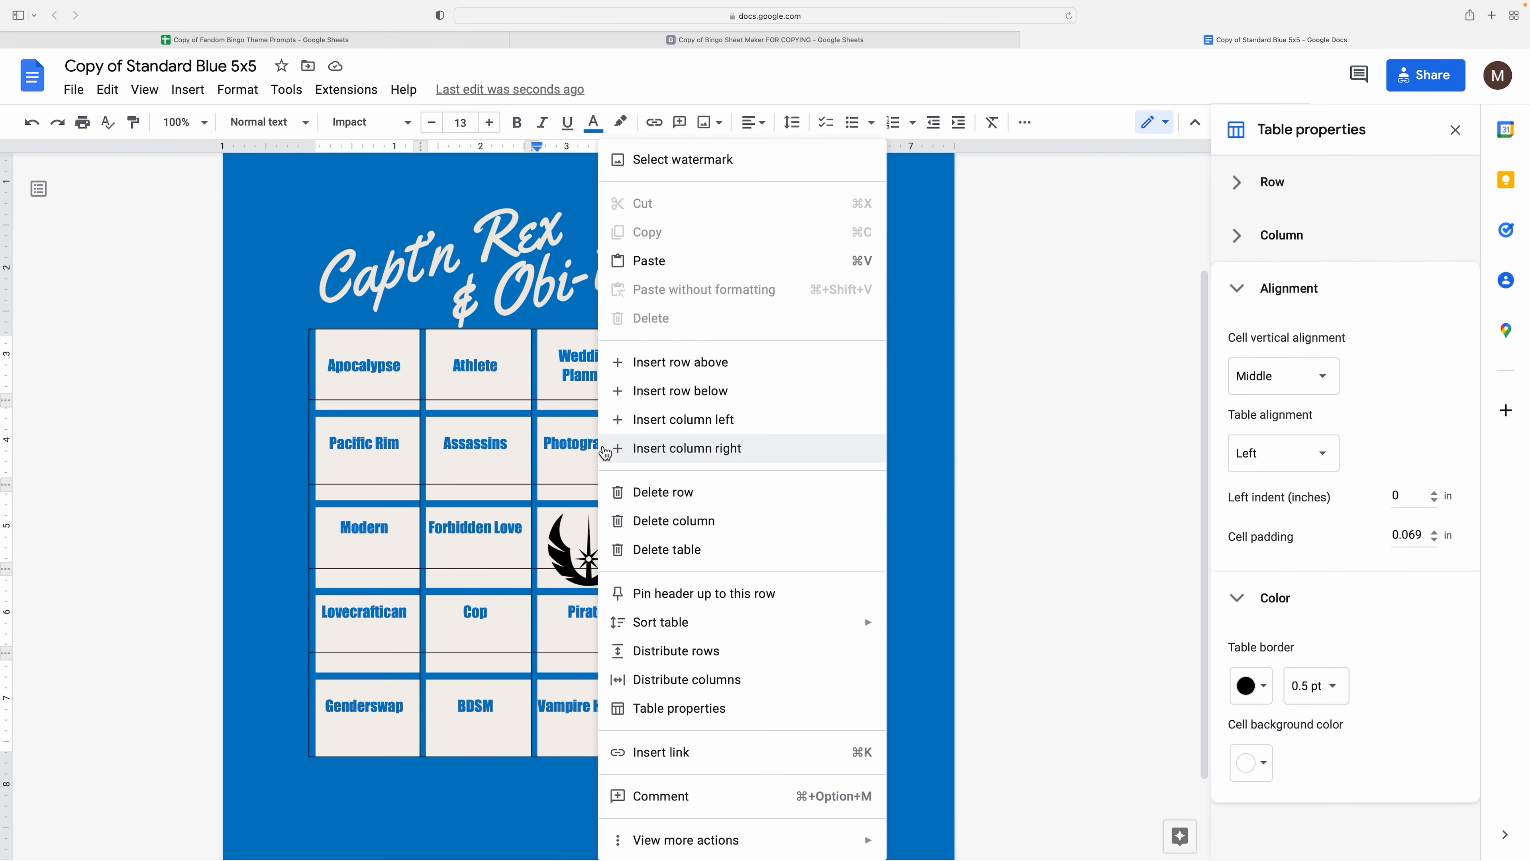
click(711, 648)
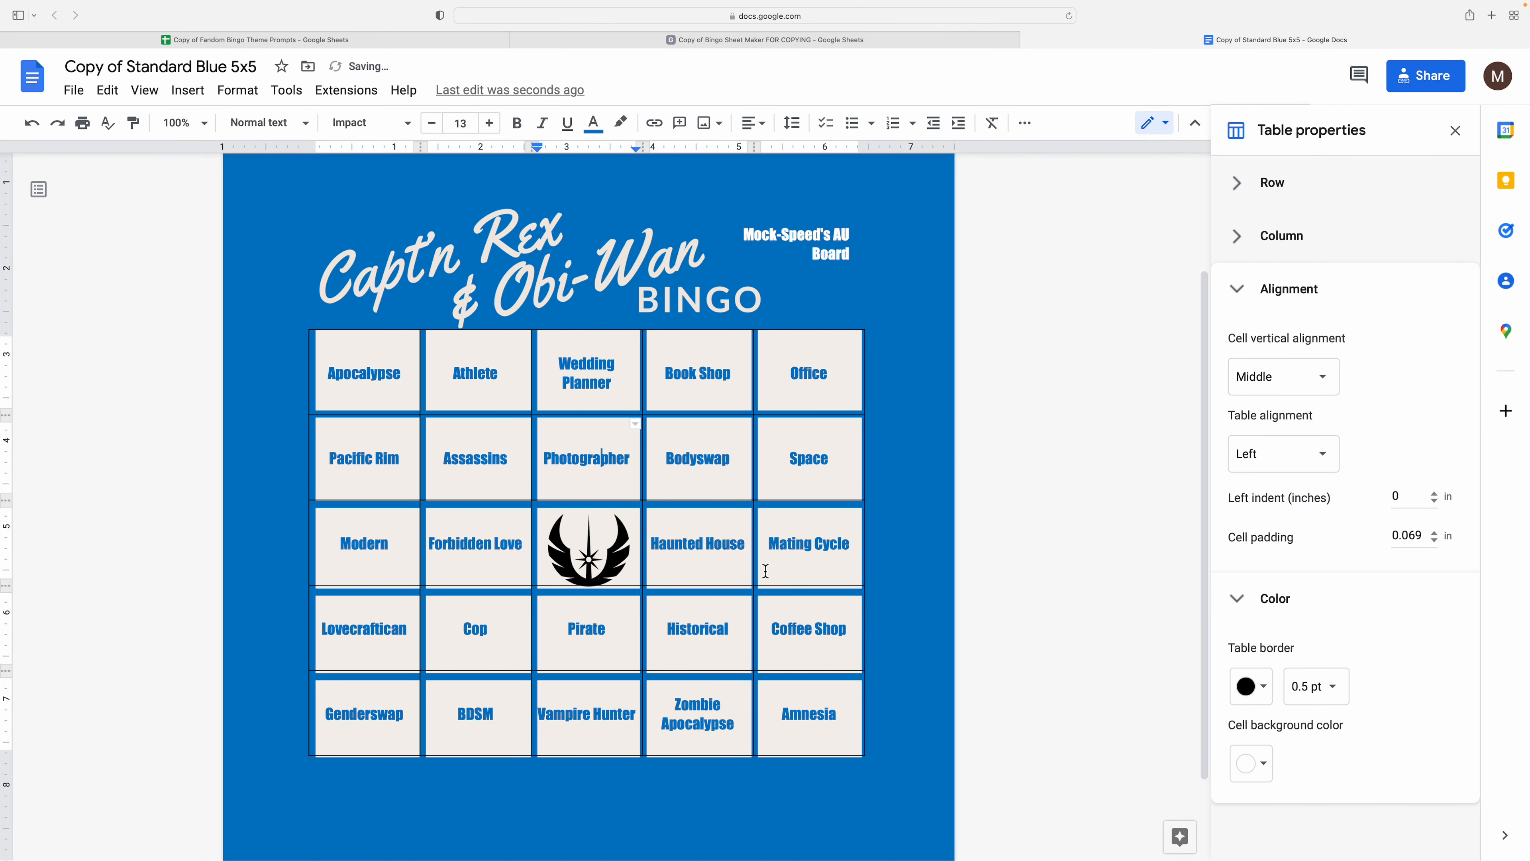
click(1314, 686)
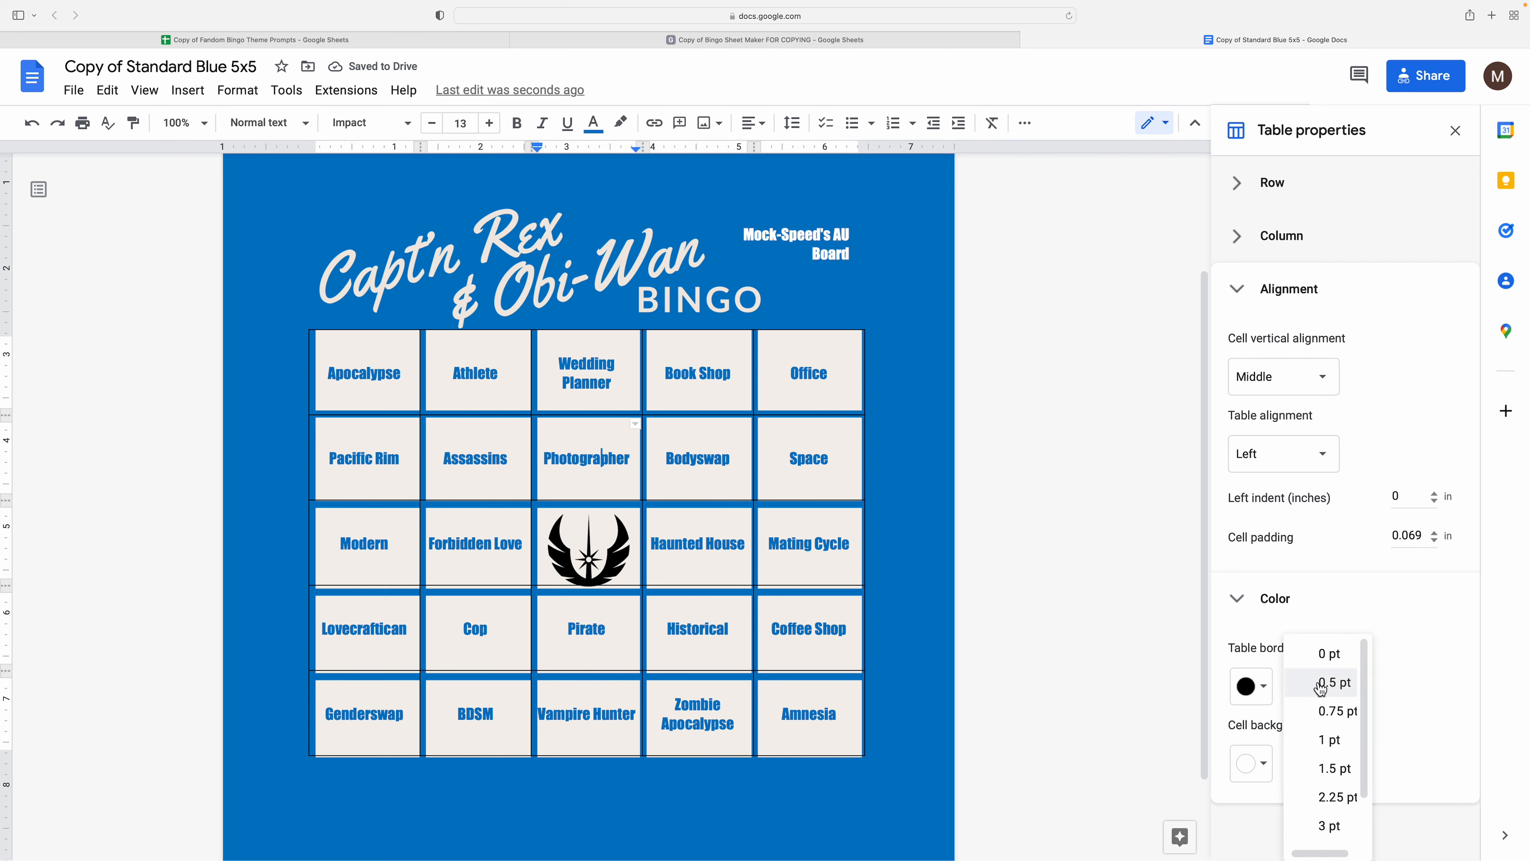
click(1326, 662)
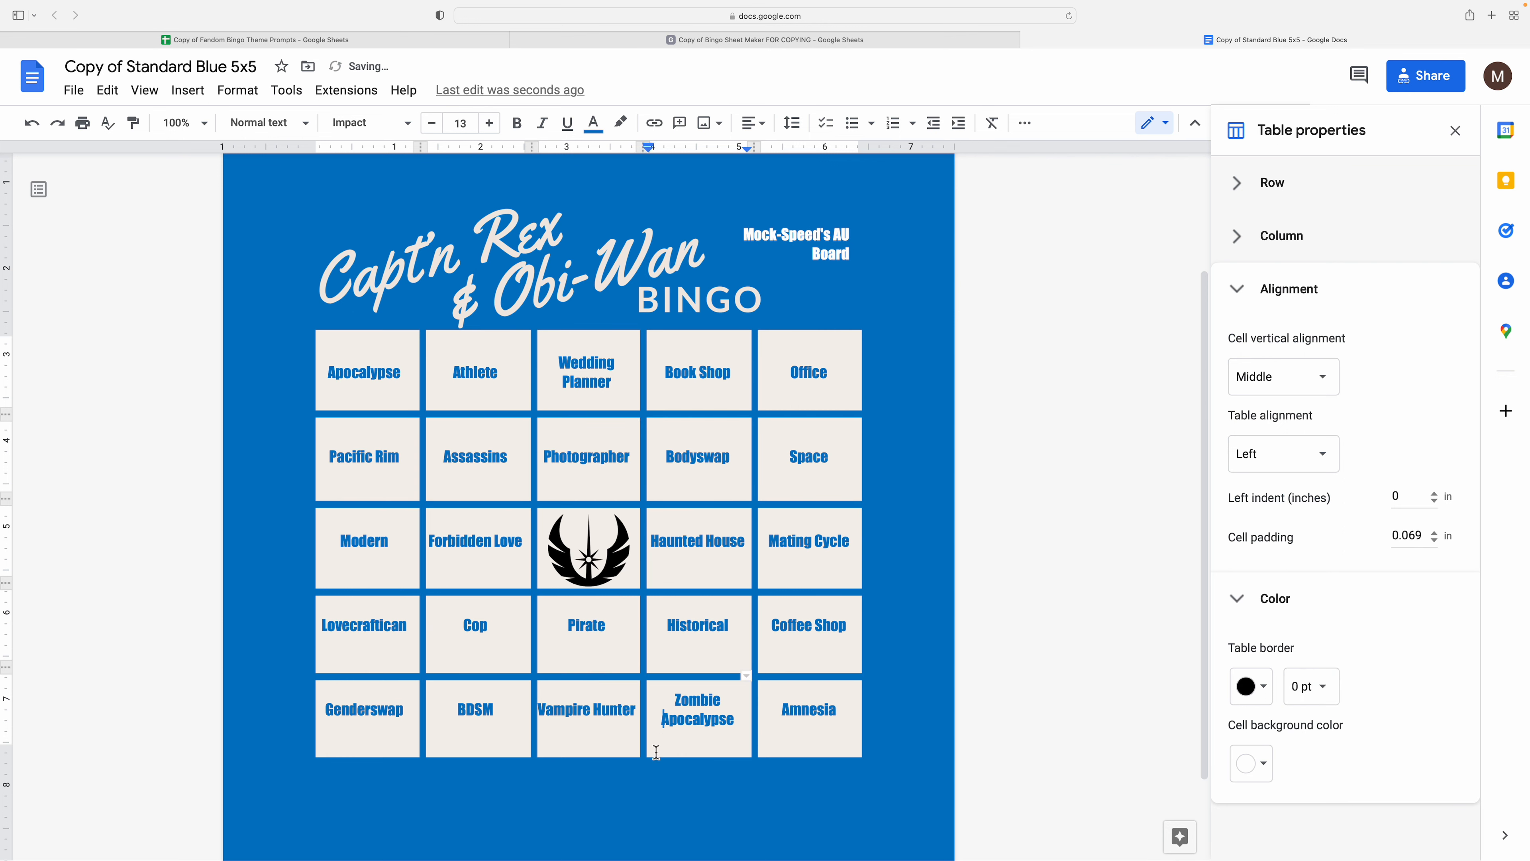
drag(632, 753, 631, 759)
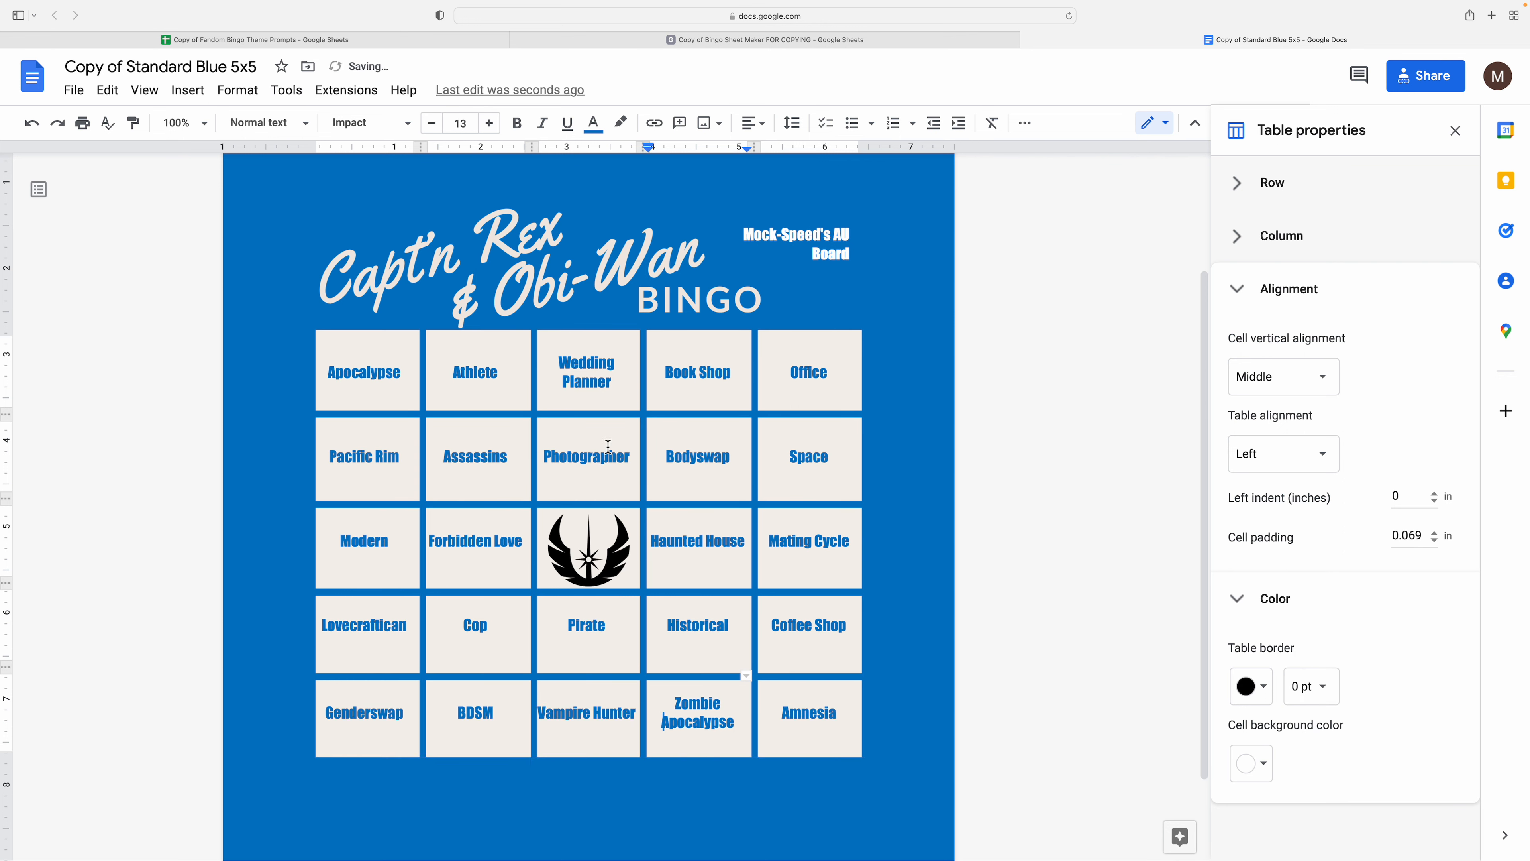
- Redistribute the rows and fine-tune the emblem row, Pirate row and bottom edge heights
right_click(612, 702)
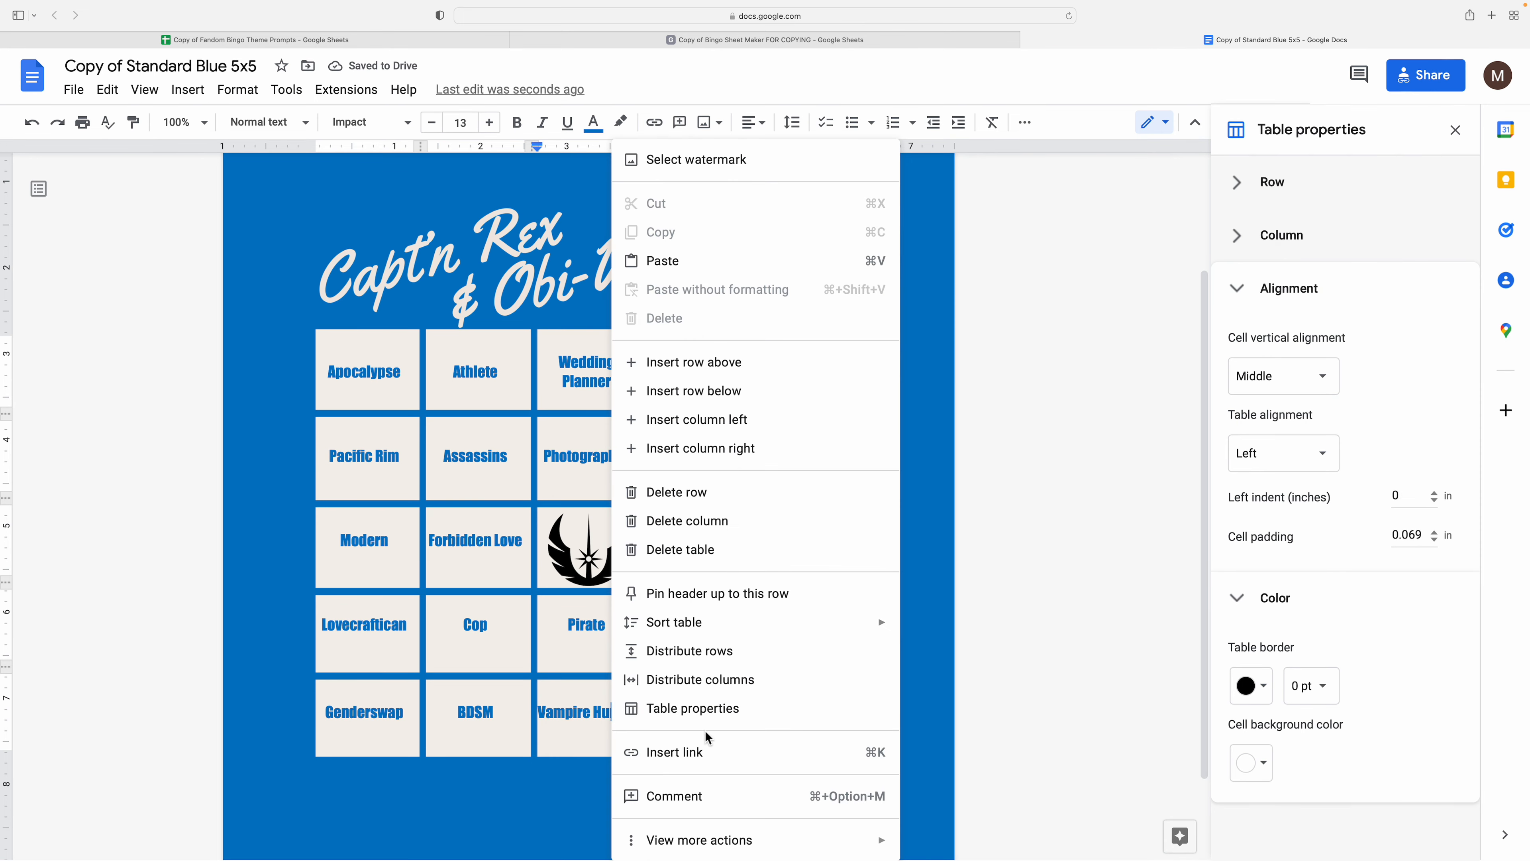
right_click(501, 509)
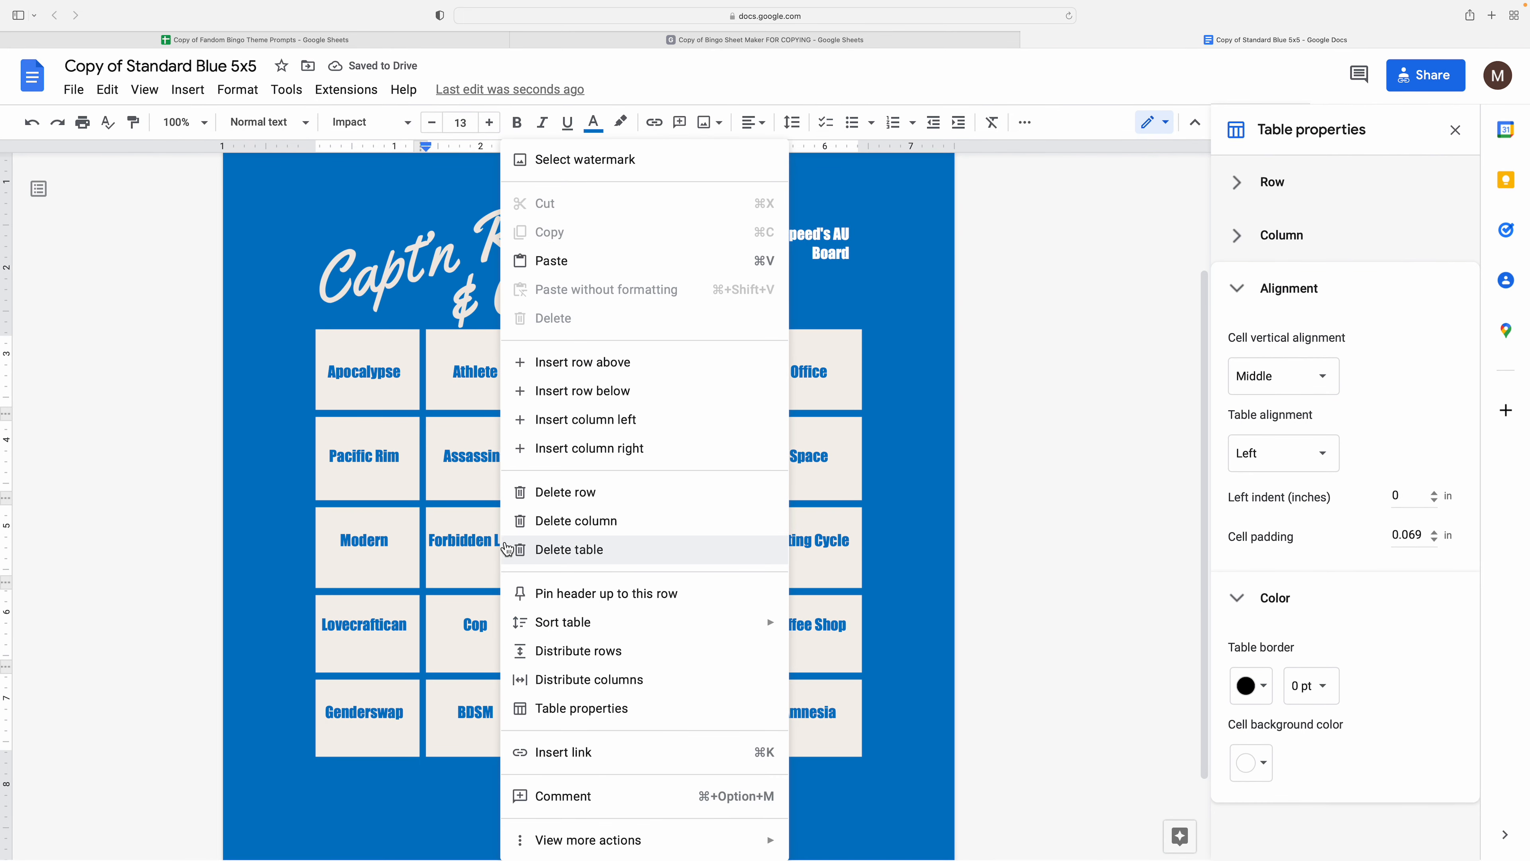
right_click(467, 576)
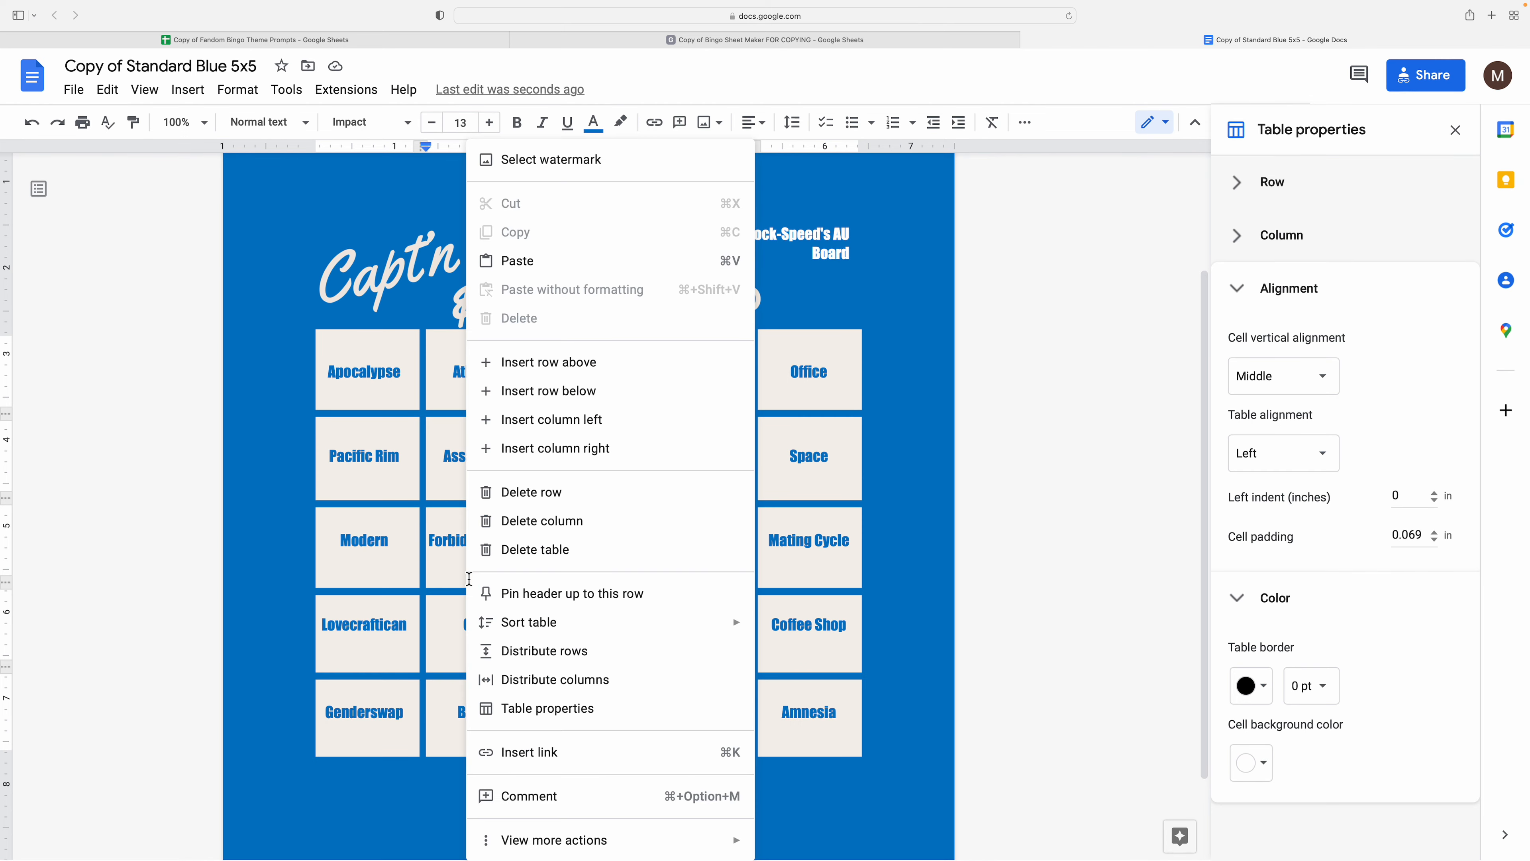
click(524, 651)
click(576, 653)
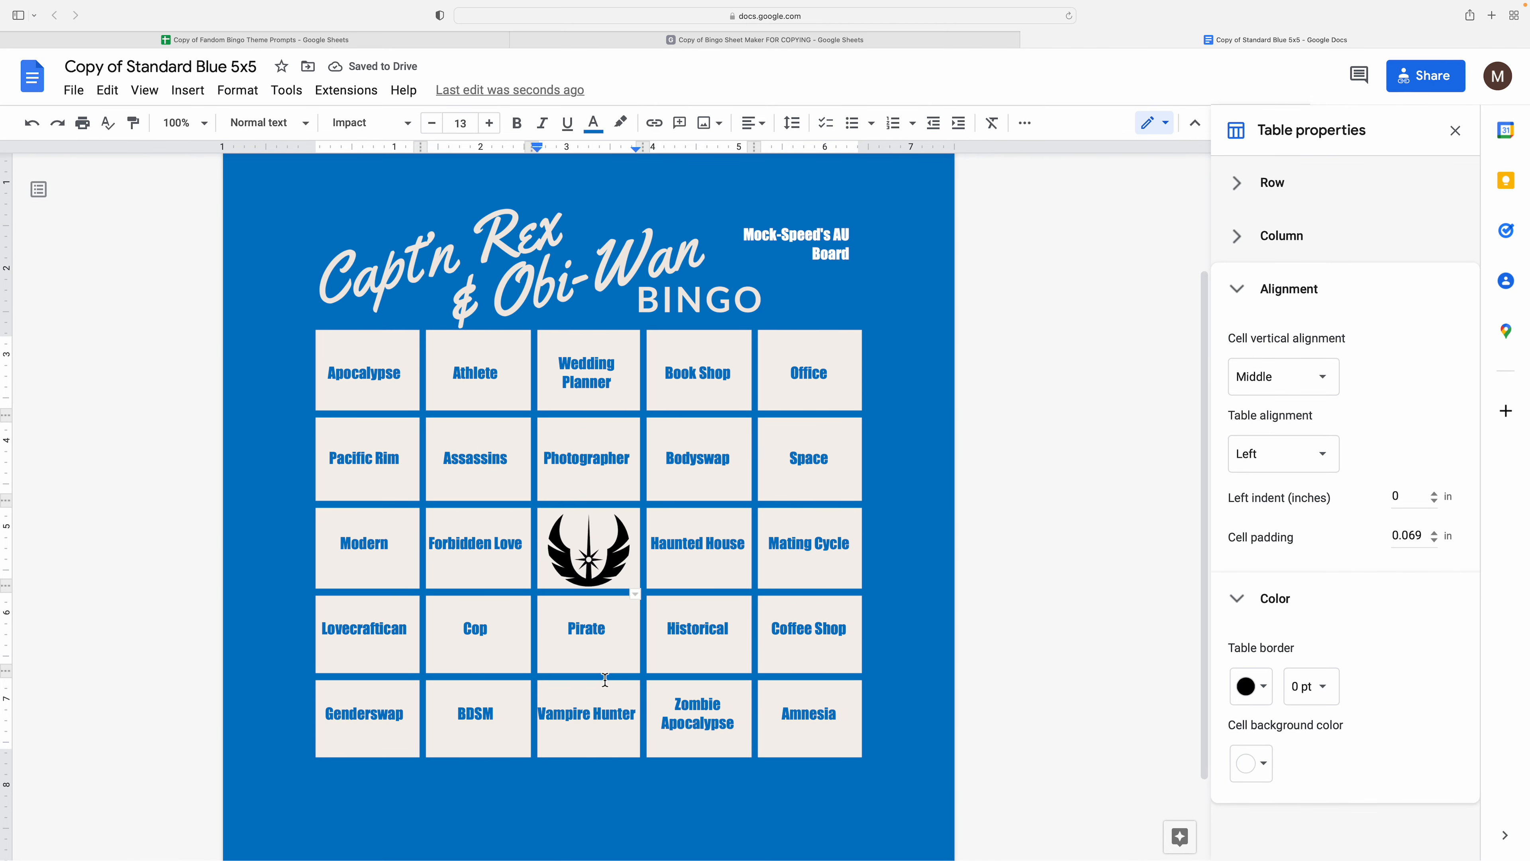
drag(605, 676, 605, 684)
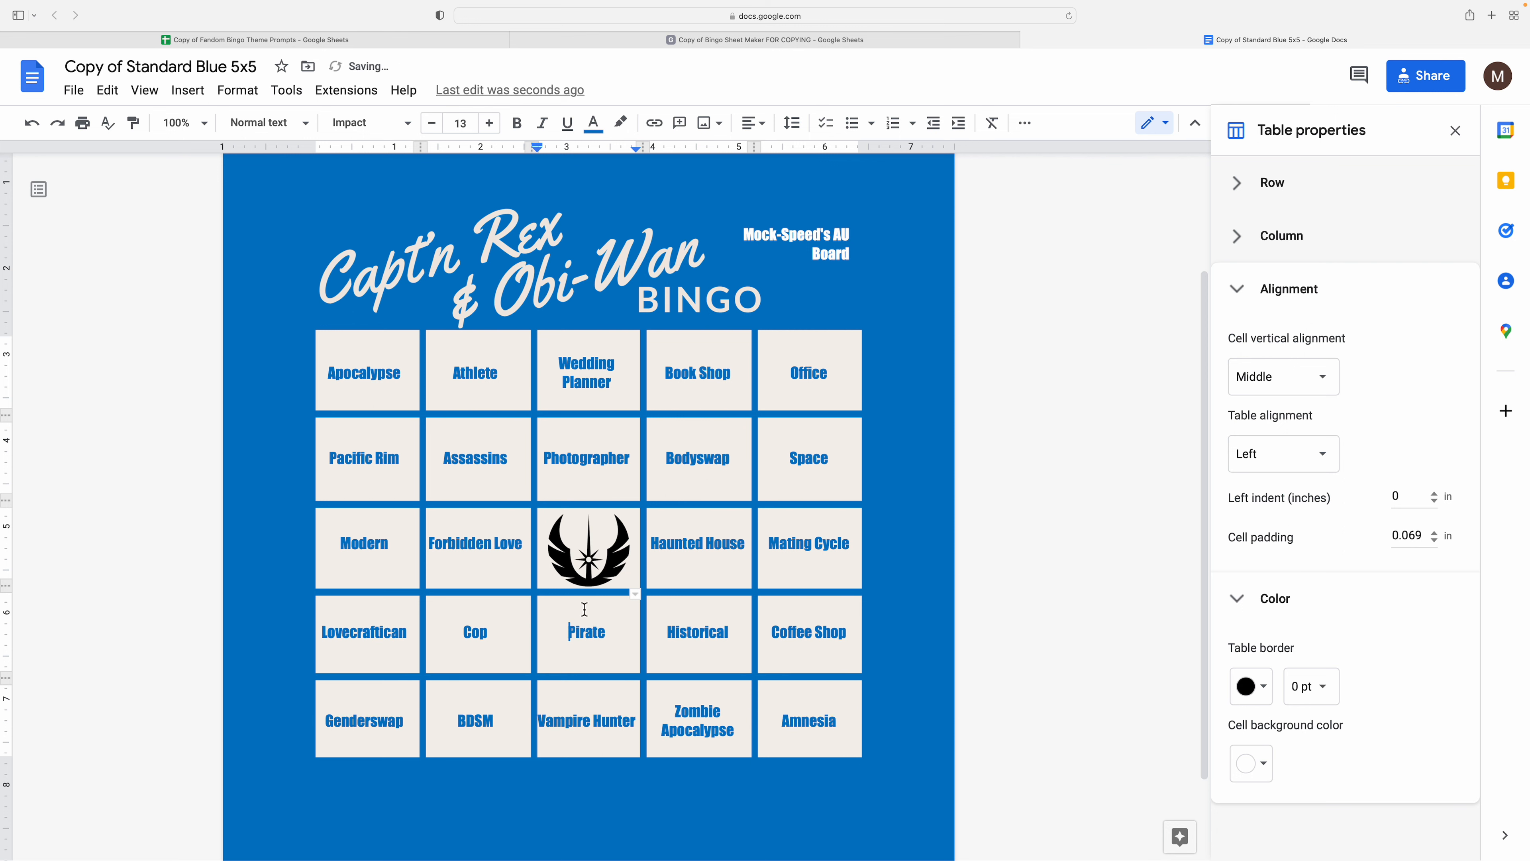
drag(576, 585, 577, 594)
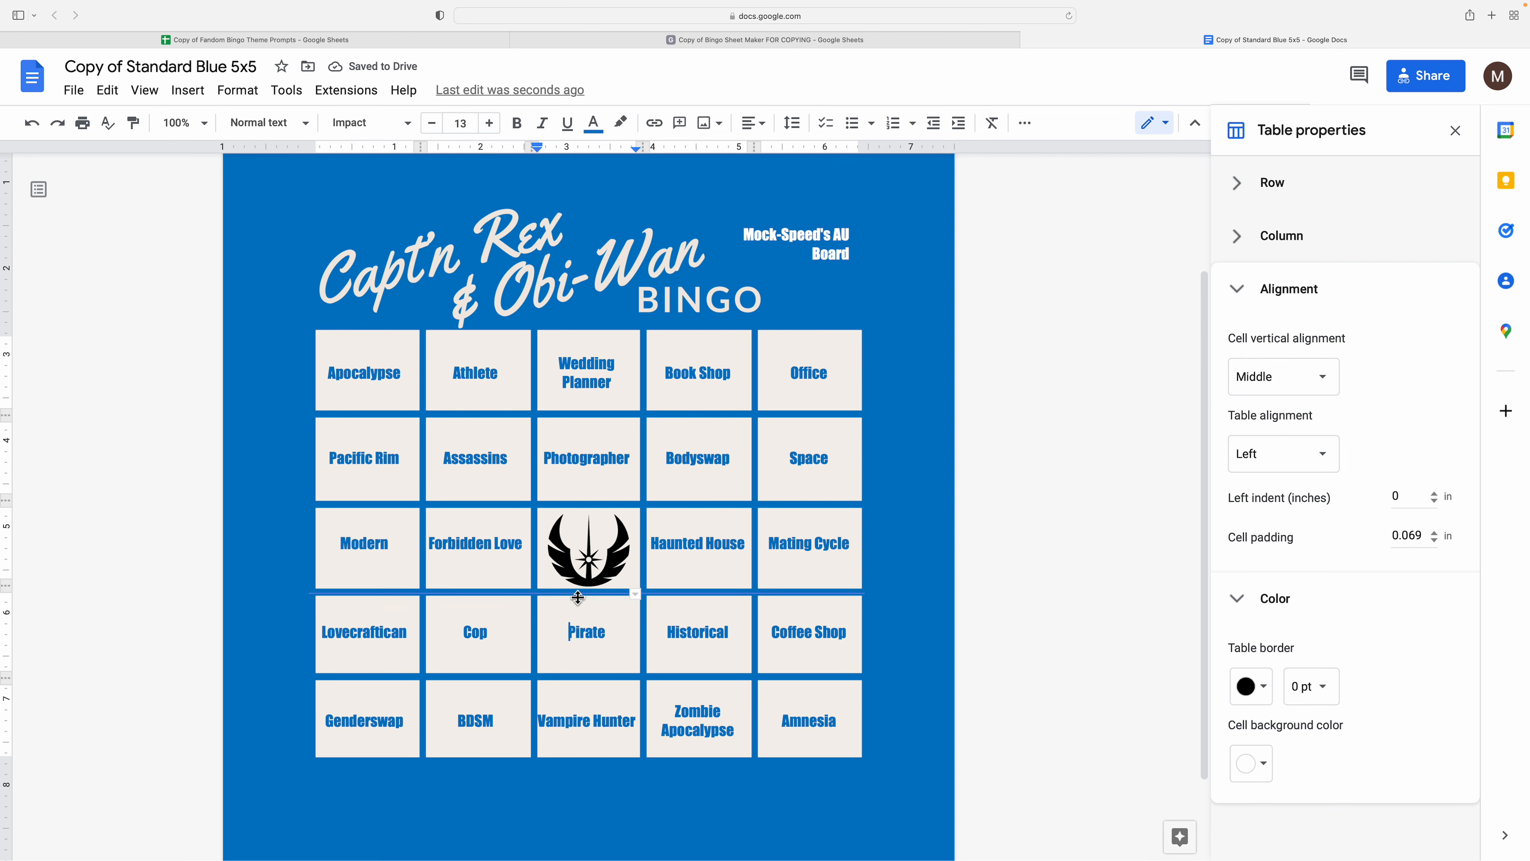
drag(594, 760, 594, 758)
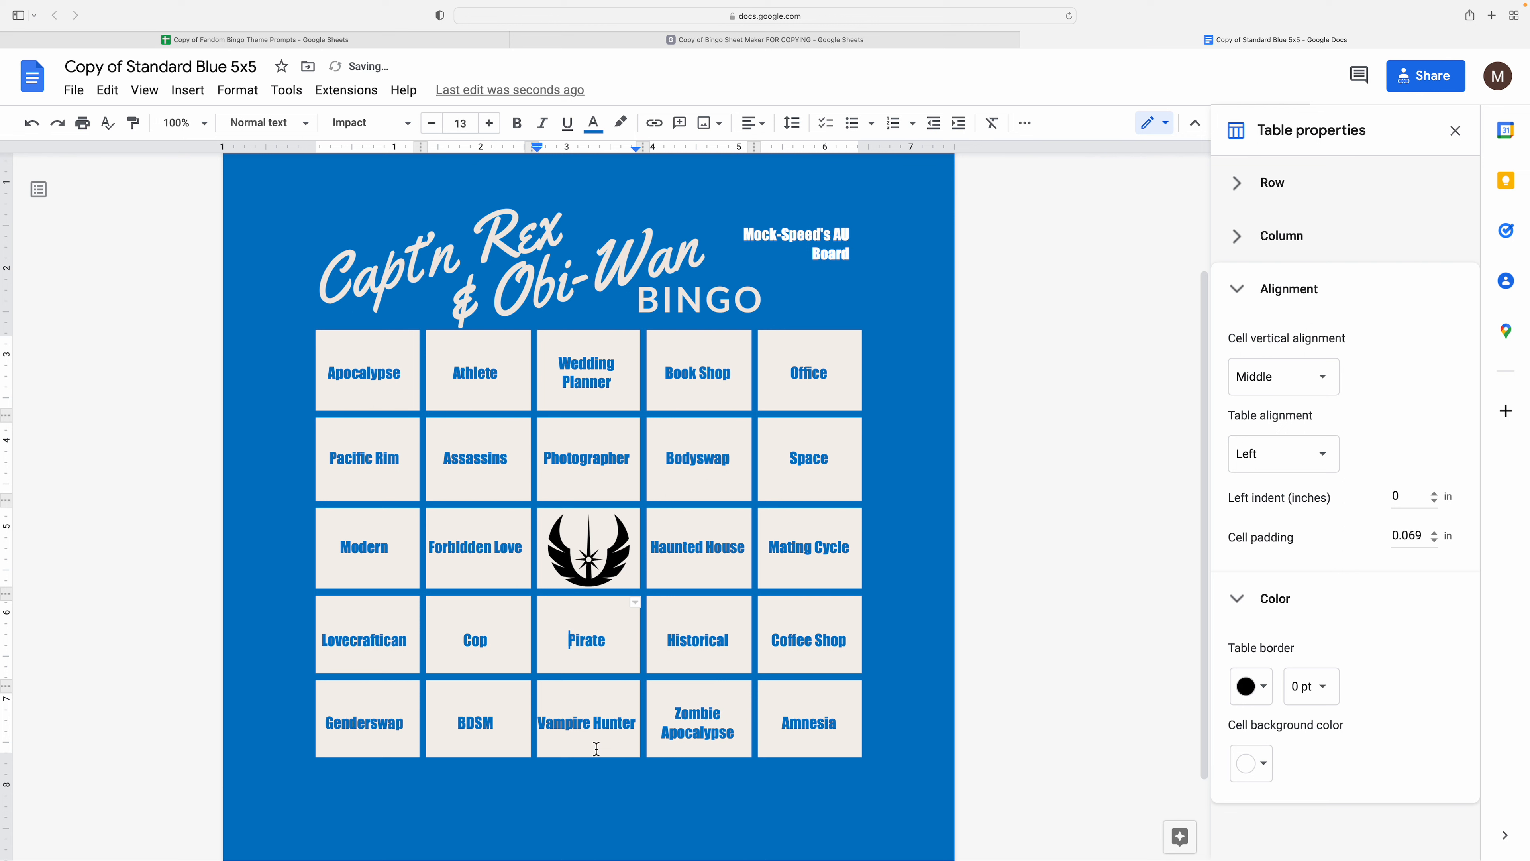
drag(596, 686, 593, 676)
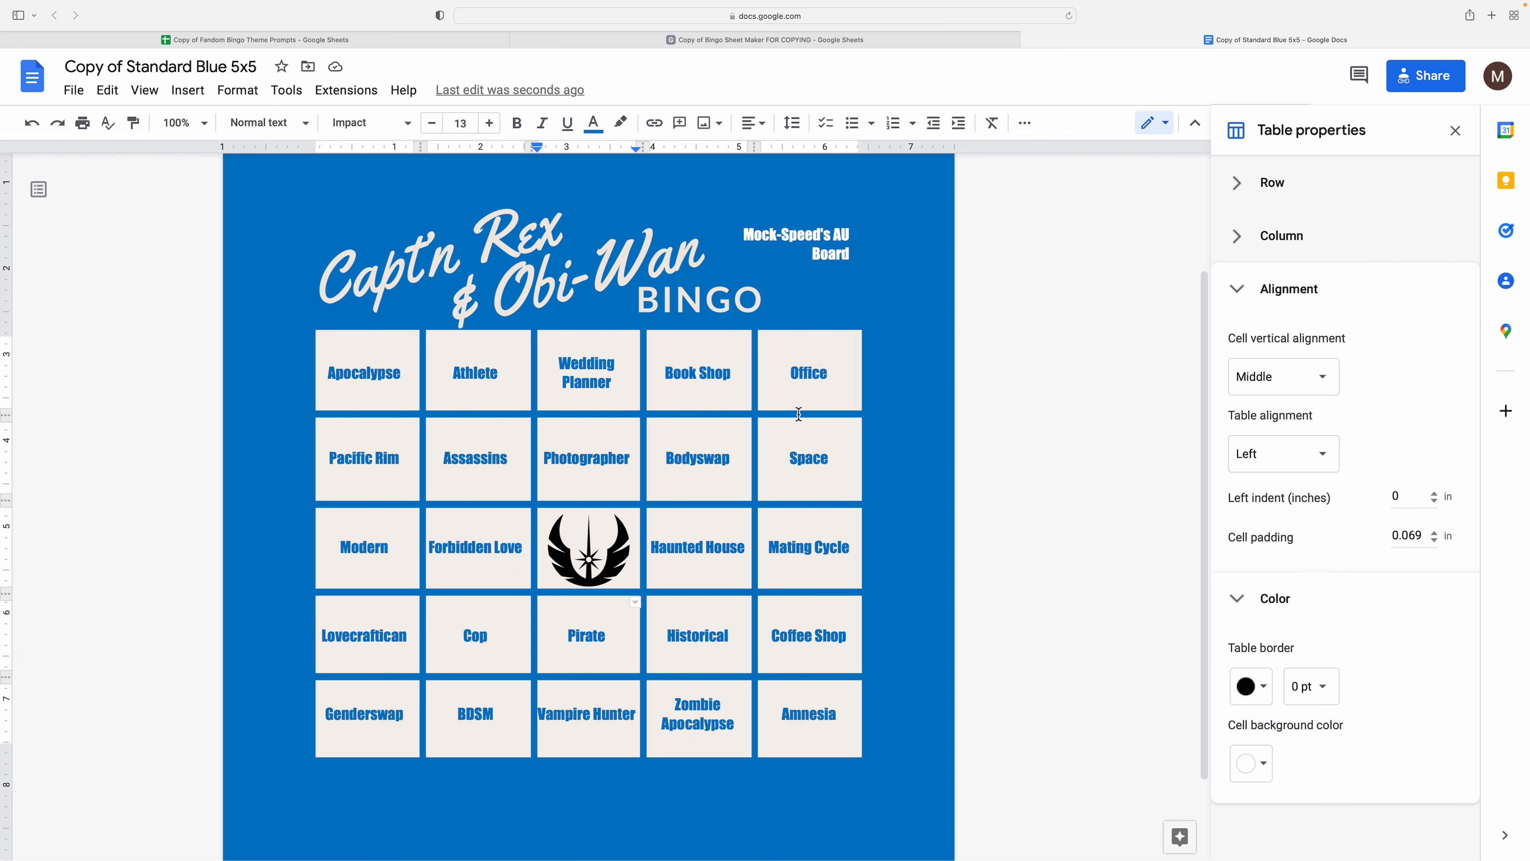
click(811, 47)
- Replace the Cop prompt in A17 with 'Something Else'
click(307, 476)
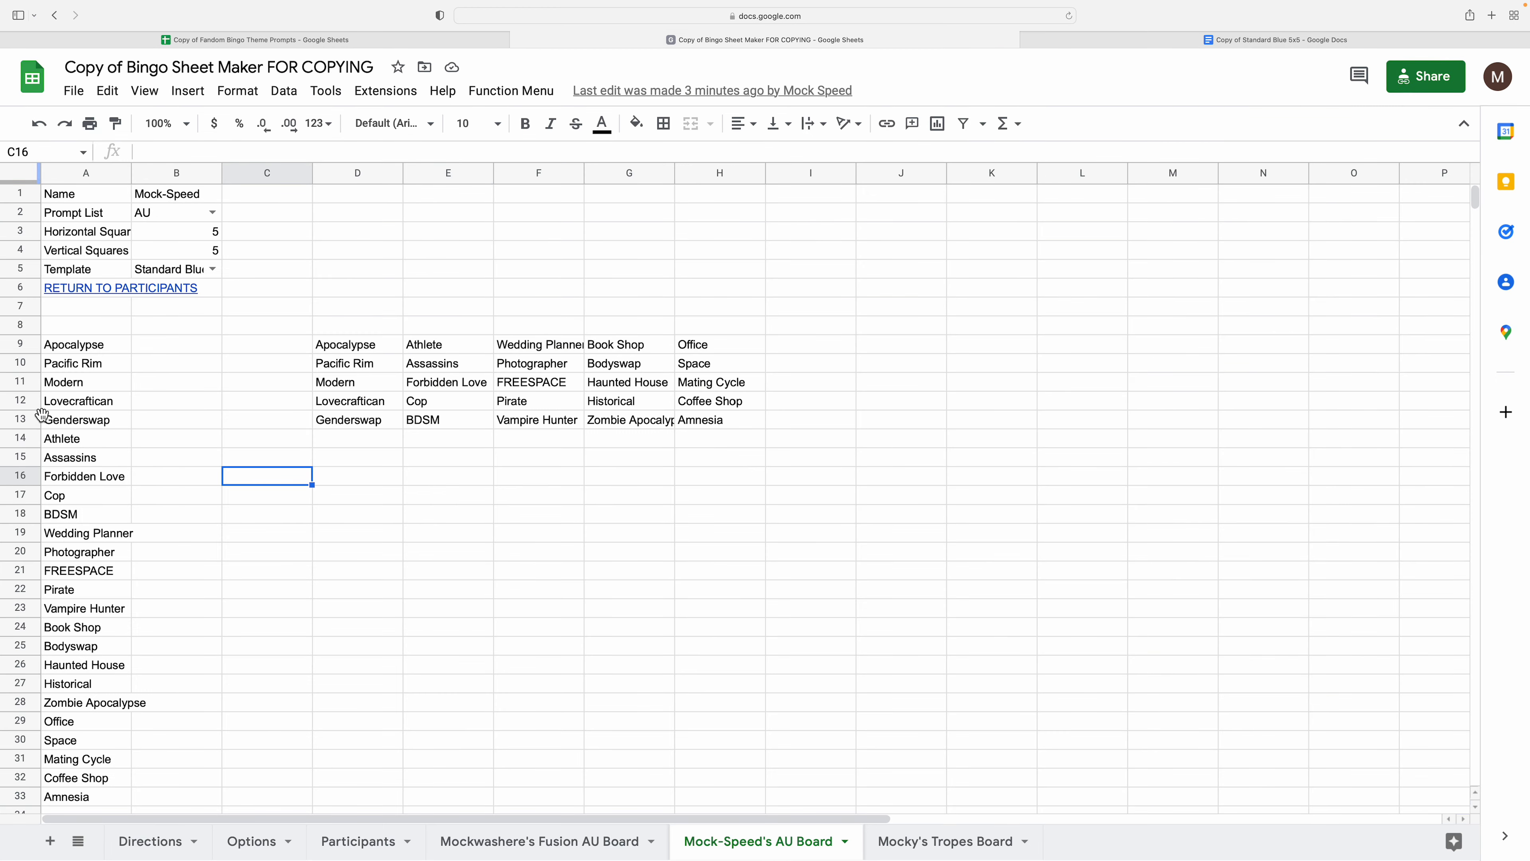
click(87, 369)
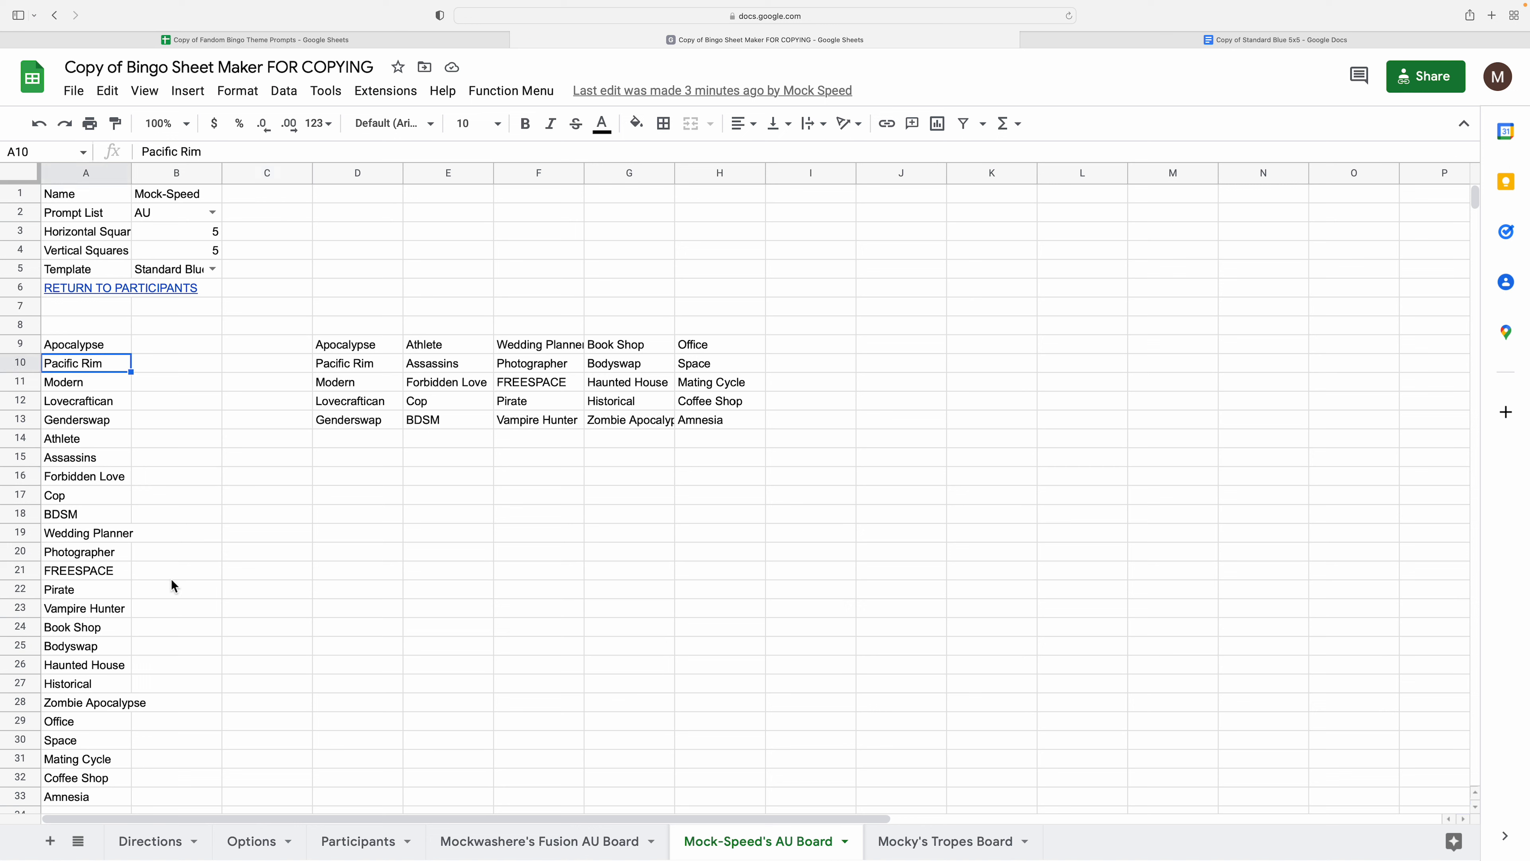
key(Down)
key(Down)
key(Down)
key(Down)
key(Down)
key(Down)
key(Down)
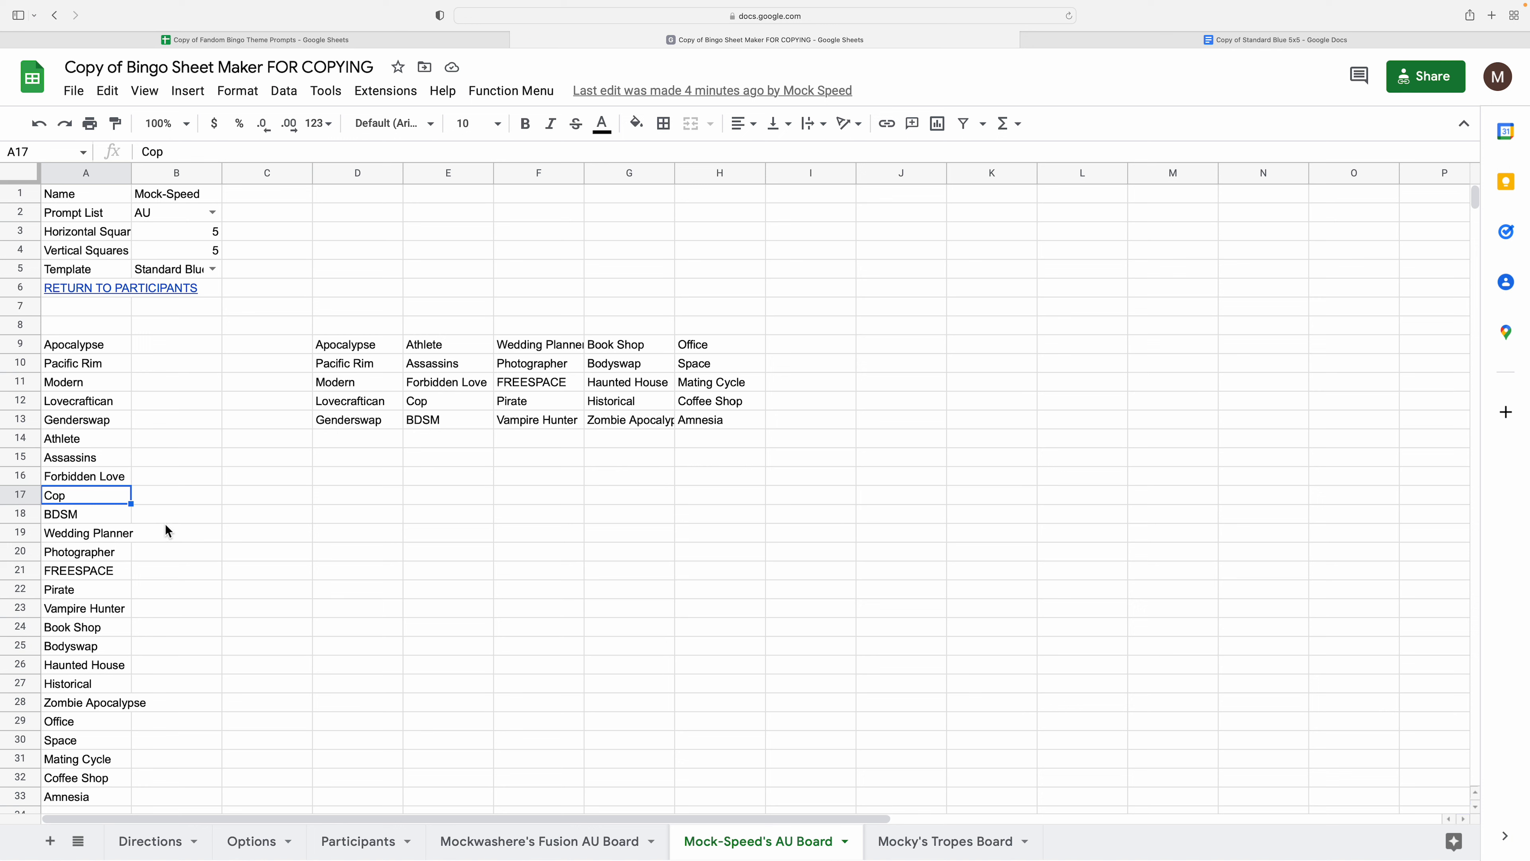
text(Somethi)
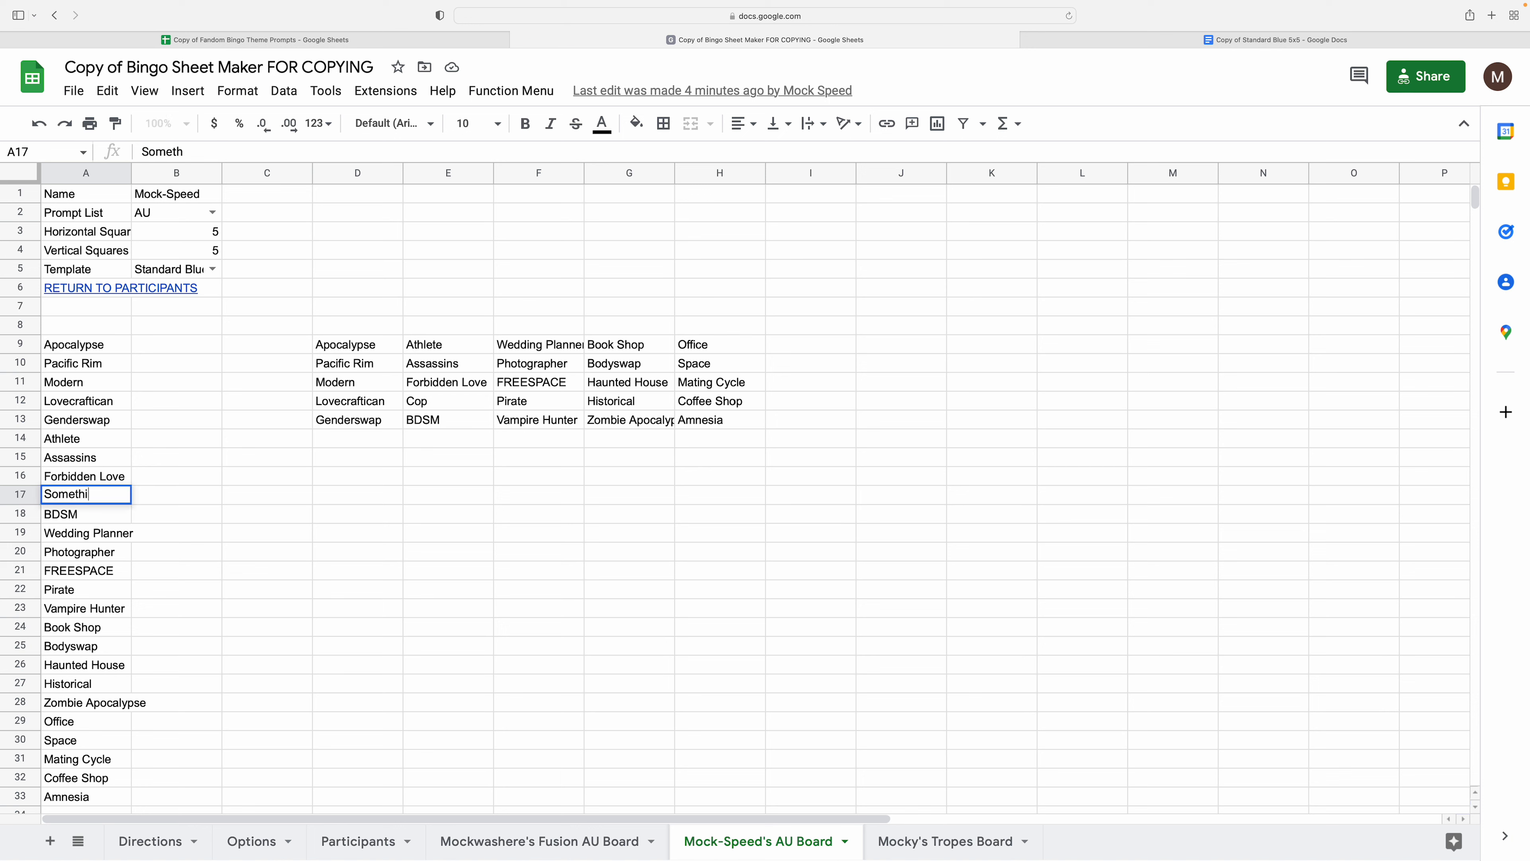
text(ng Else)
key(Return)
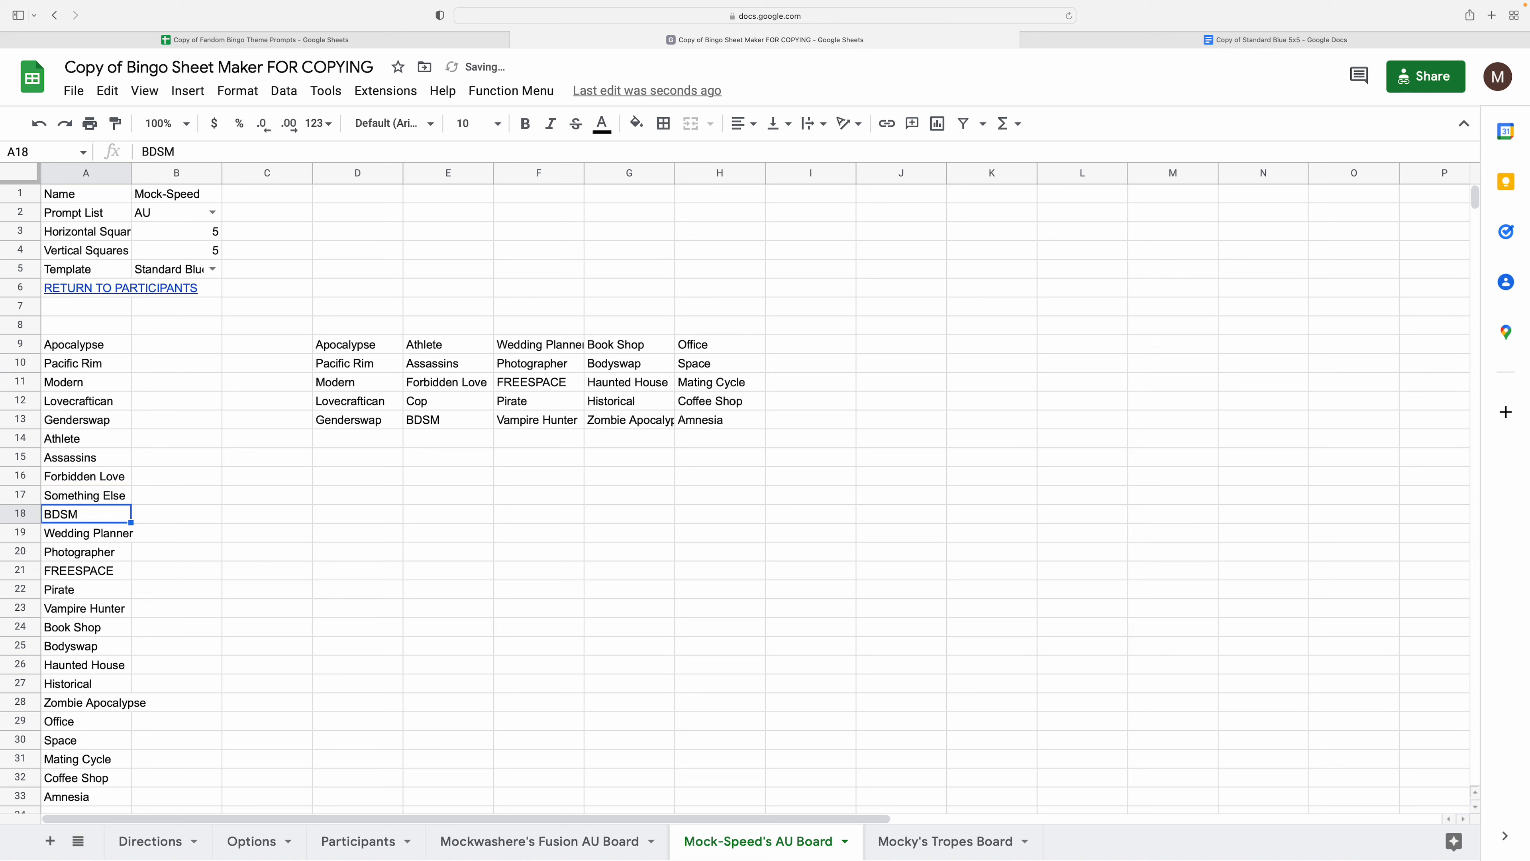
click(361, 347)
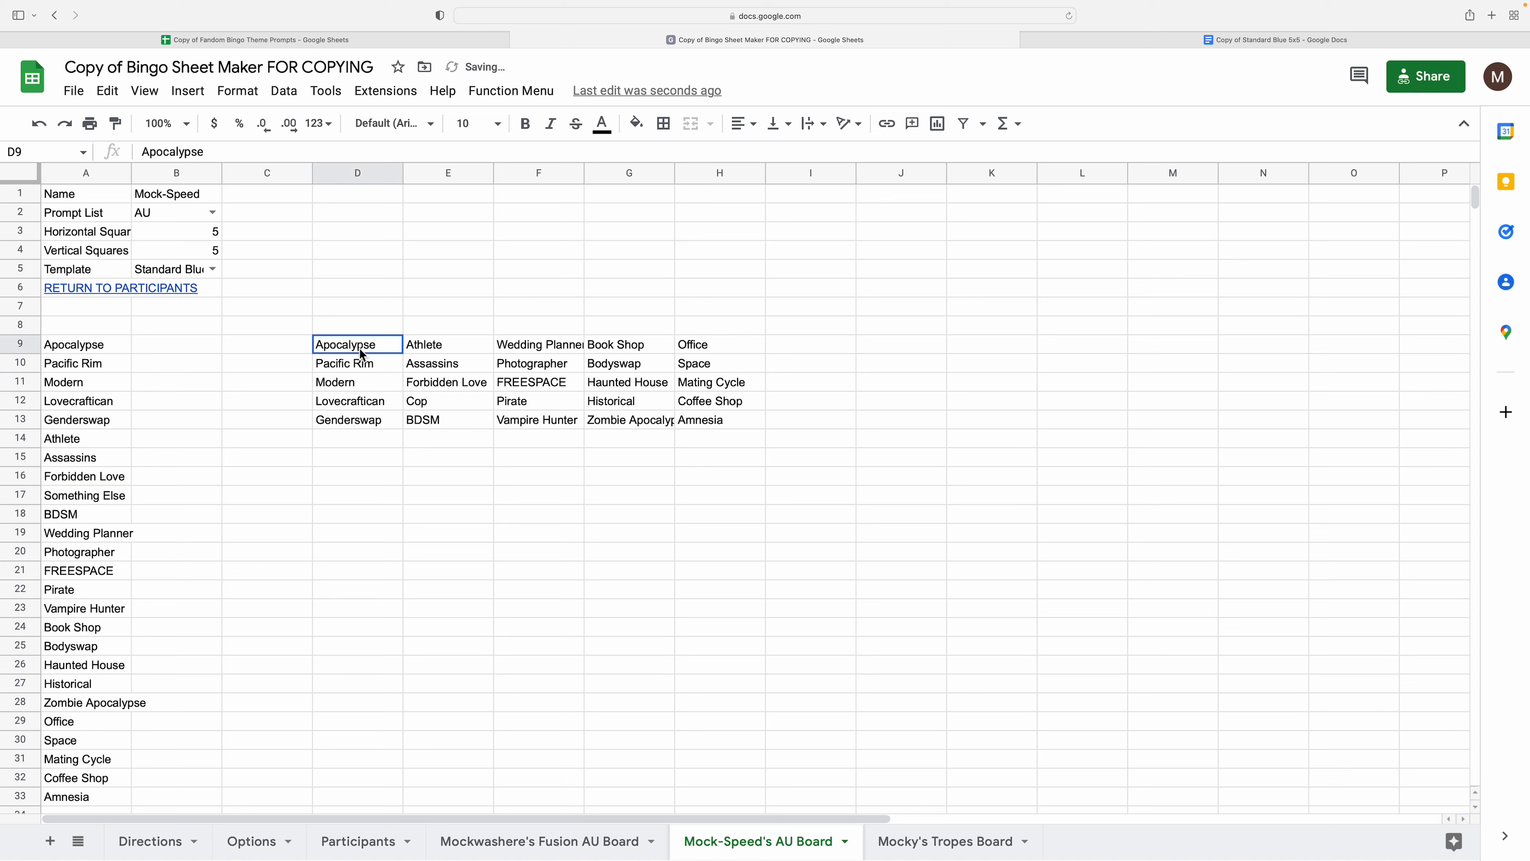
- Regenerate the AU Board table so Something Else replaces Cop
click(497, 95)
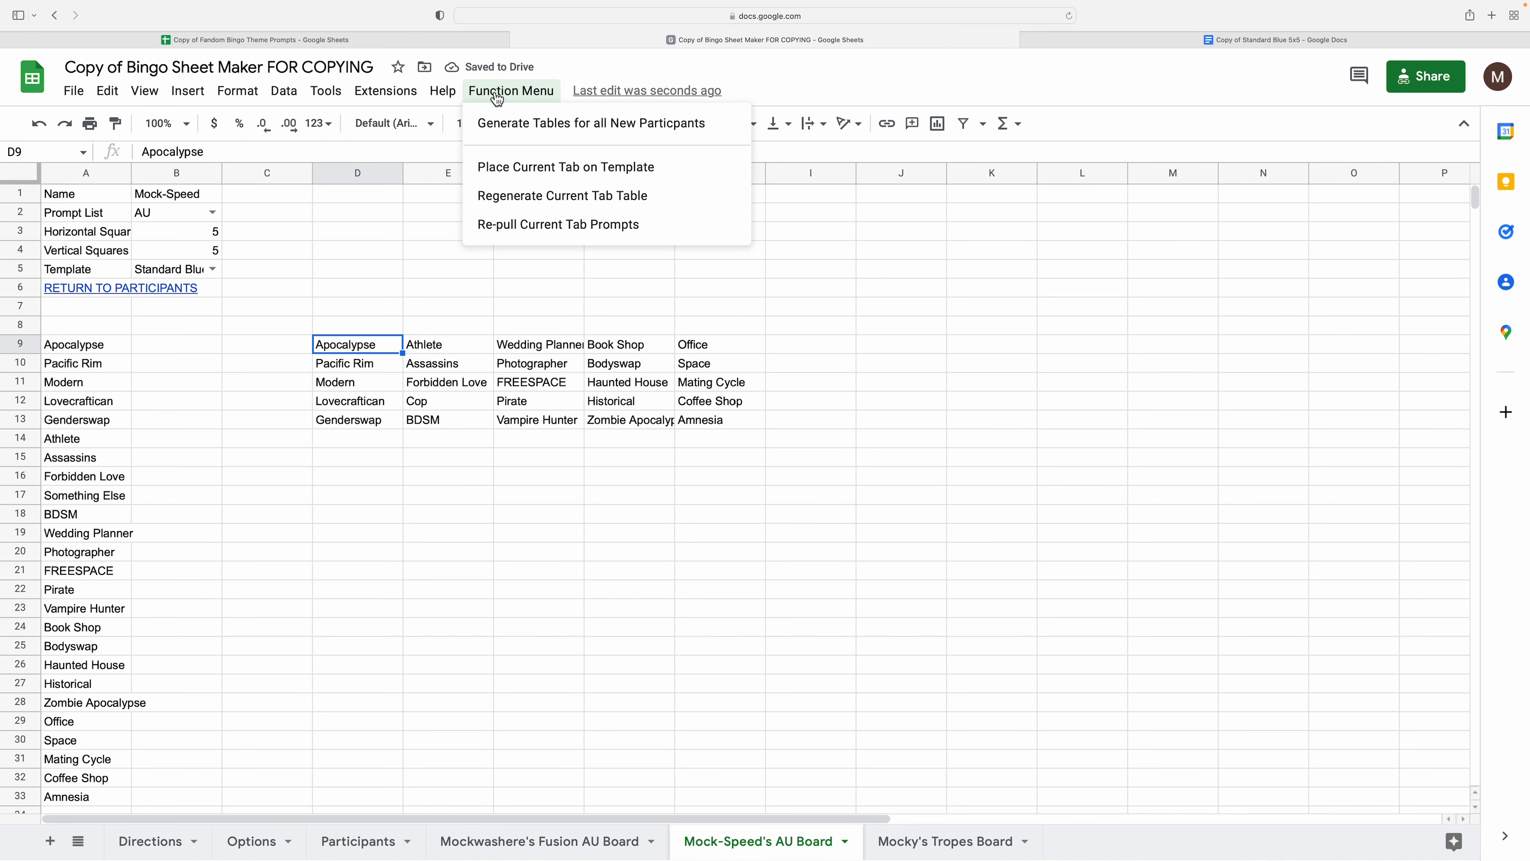
click(512, 208)
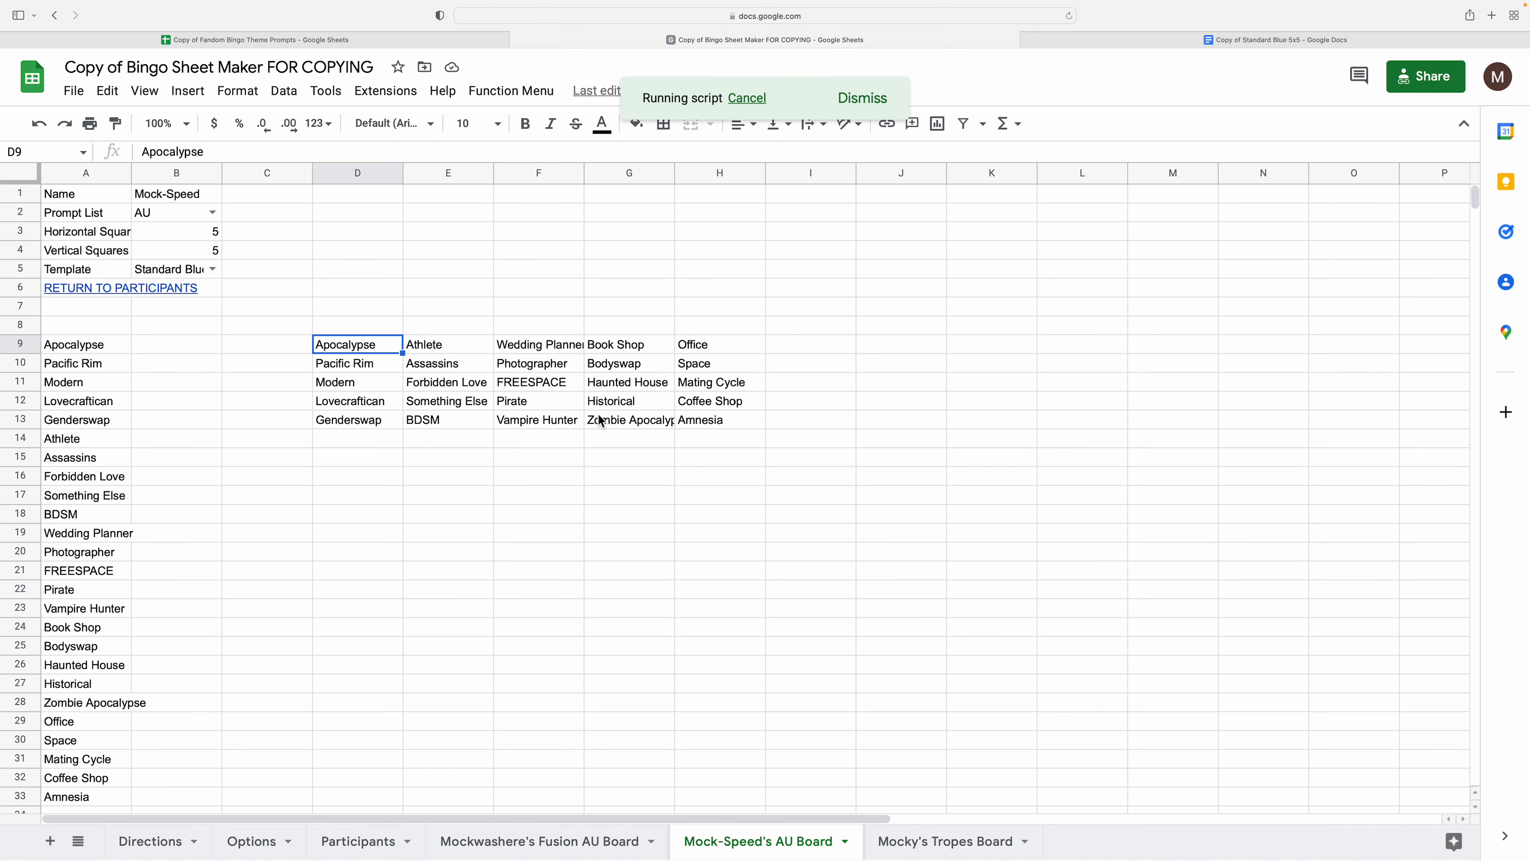
click(618, 383)
- Place the current tab's table on the bingo card template and check the document
click(492, 93)
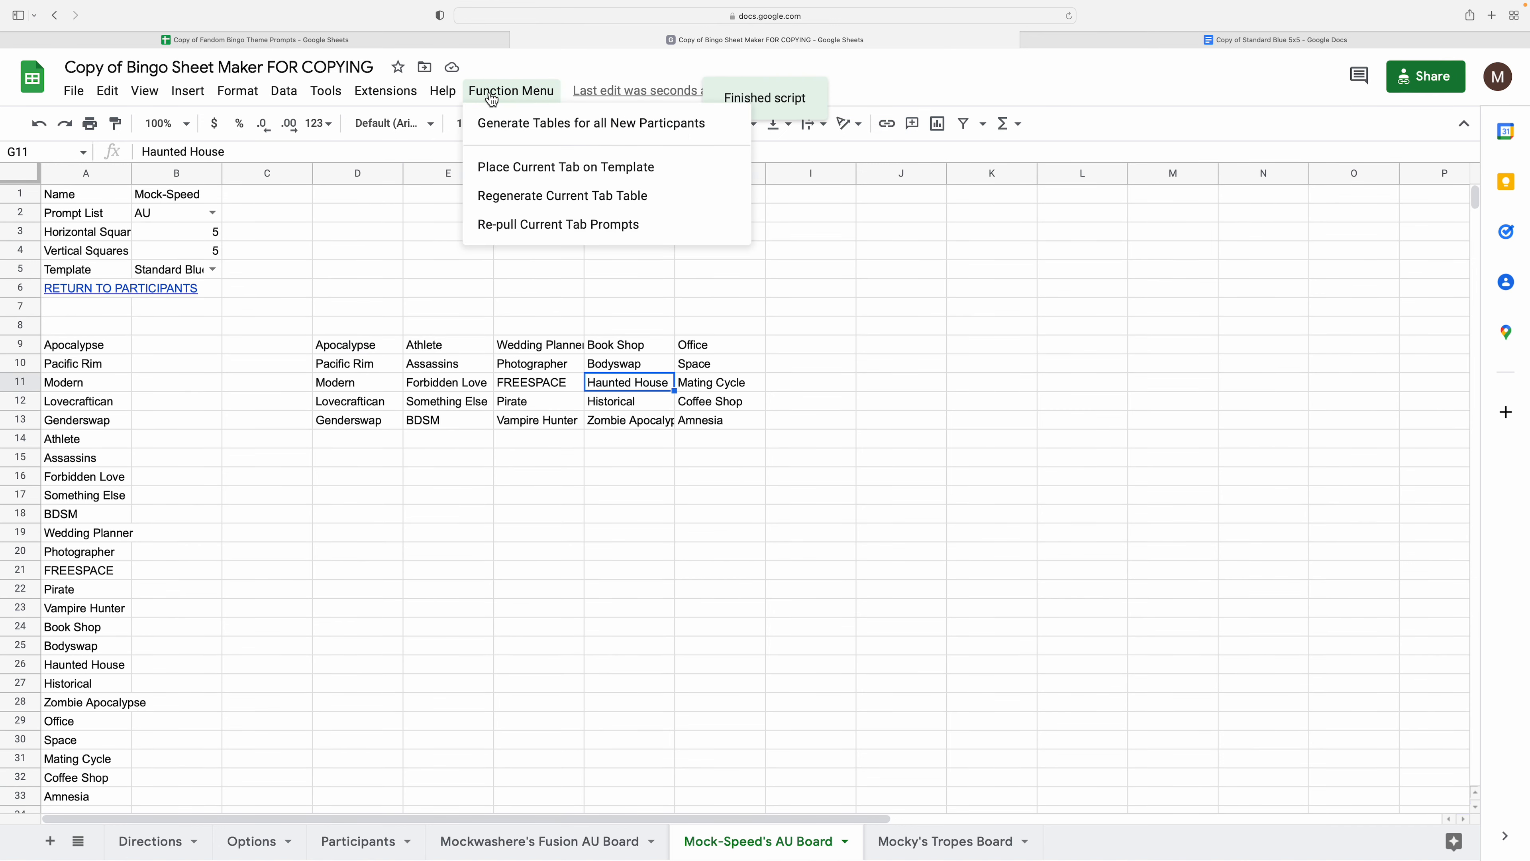
click(530, 167)
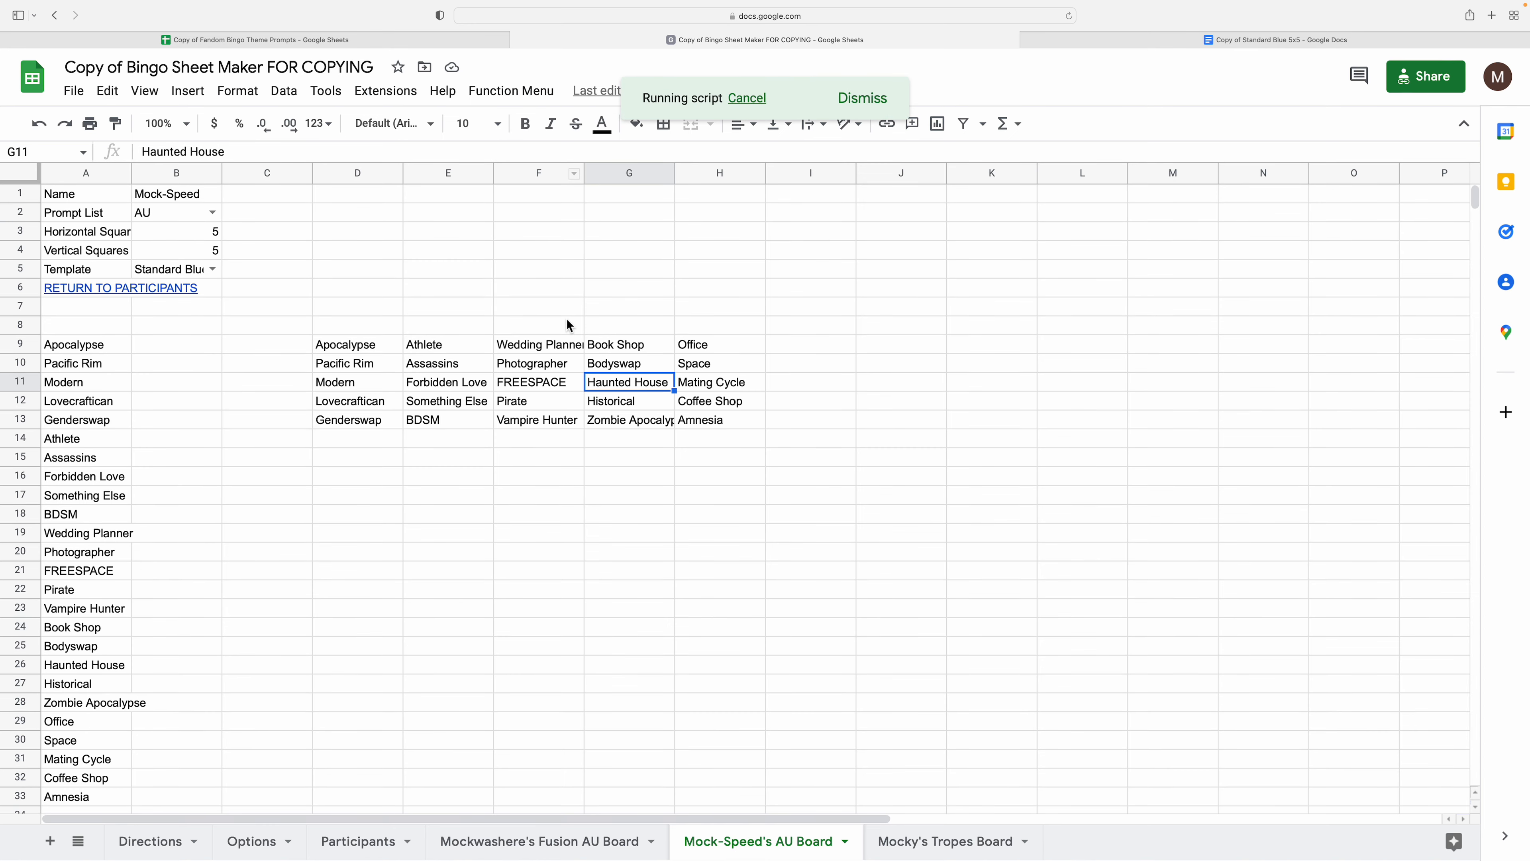
click(1340, 34)
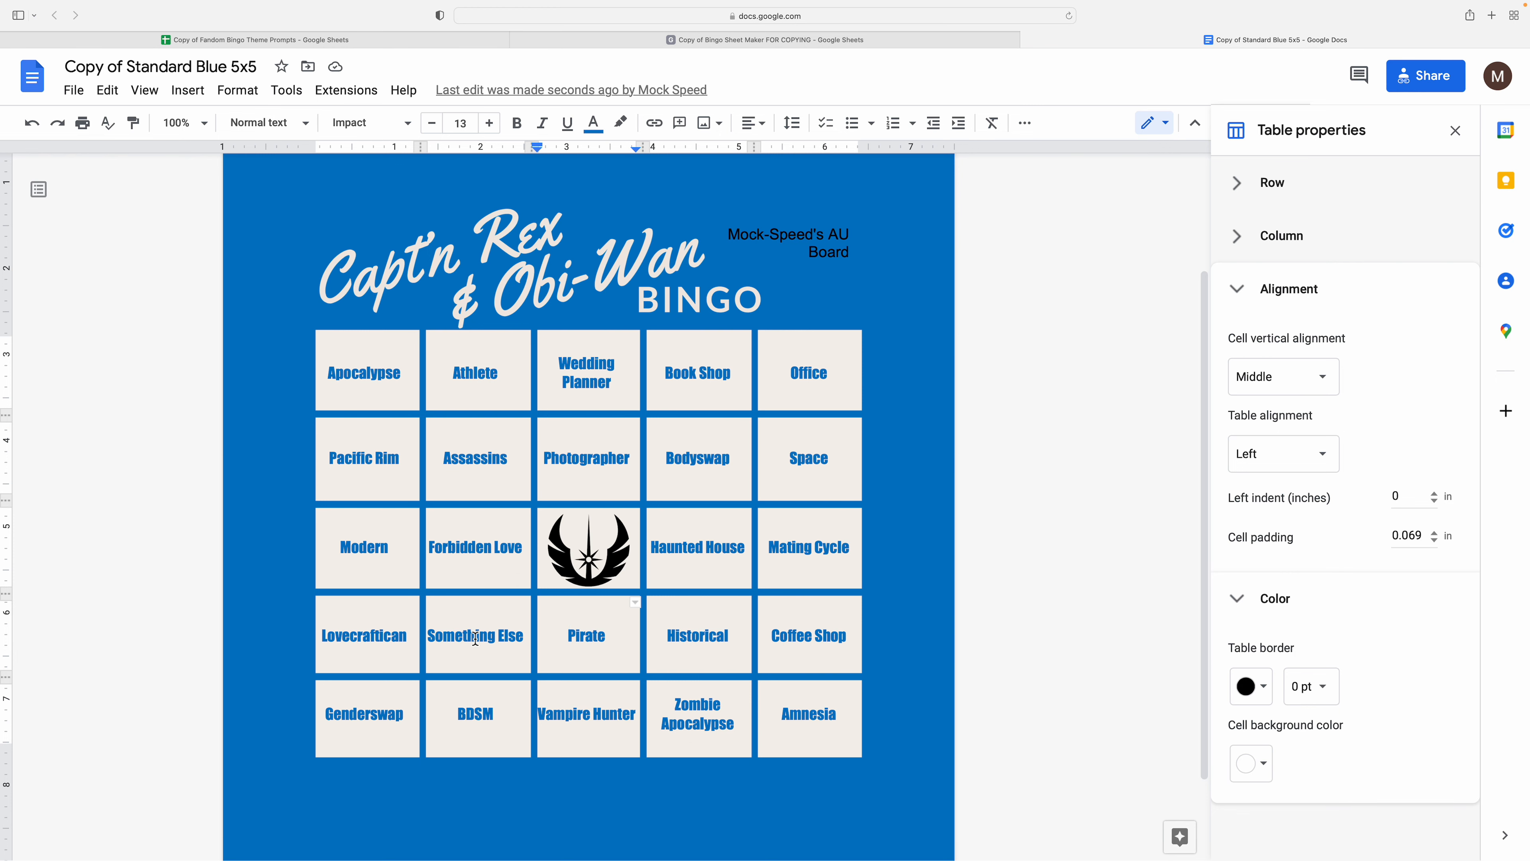
click(925, 41)
- Re-pull a fresh set of AU prompts into the current tab's list
click(417, 540)
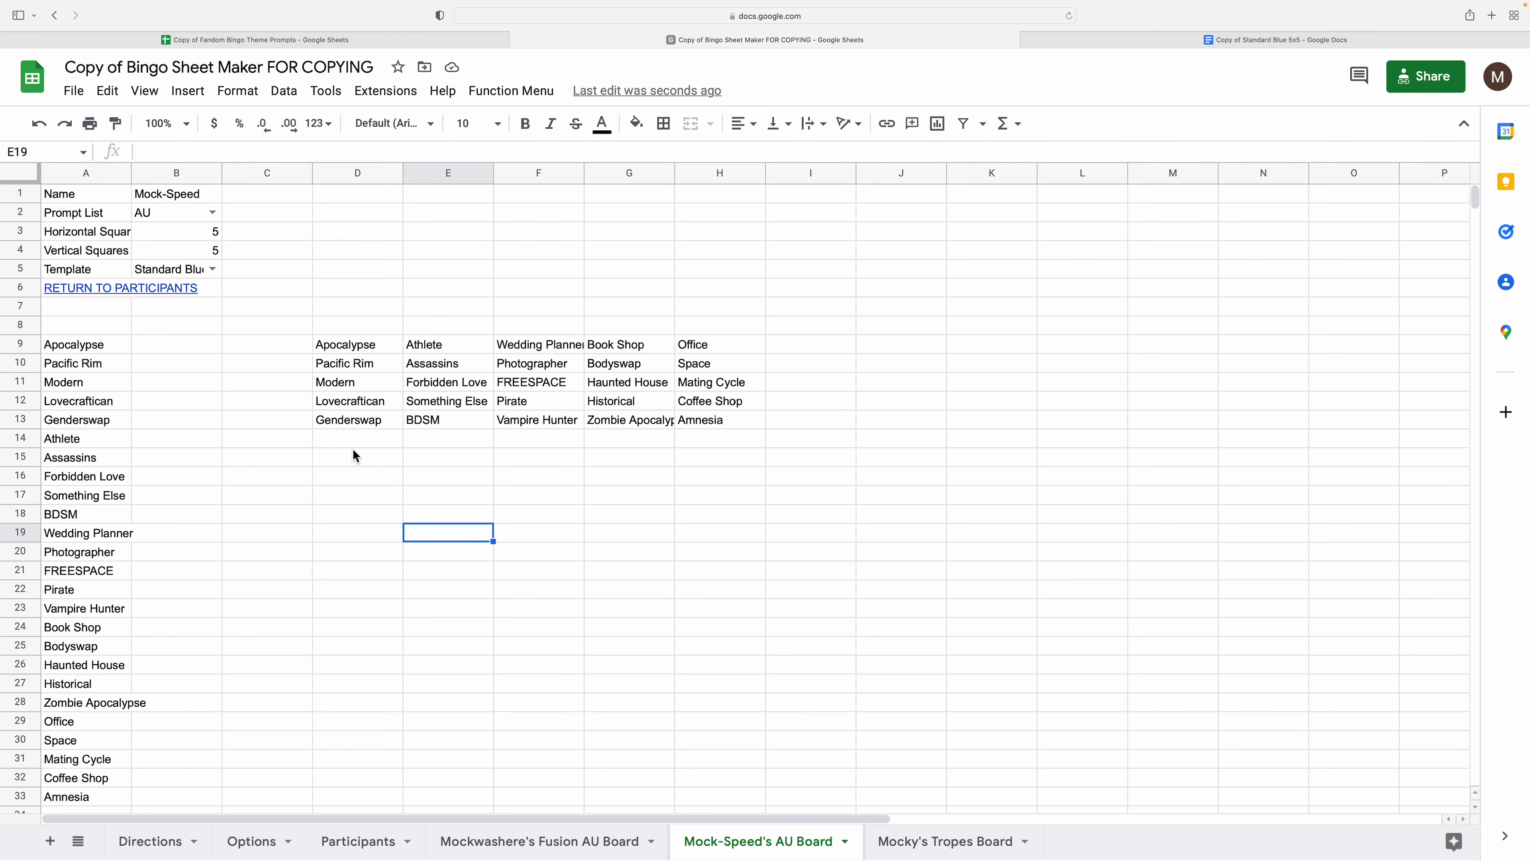
click(355, 439)
click(511, 91)
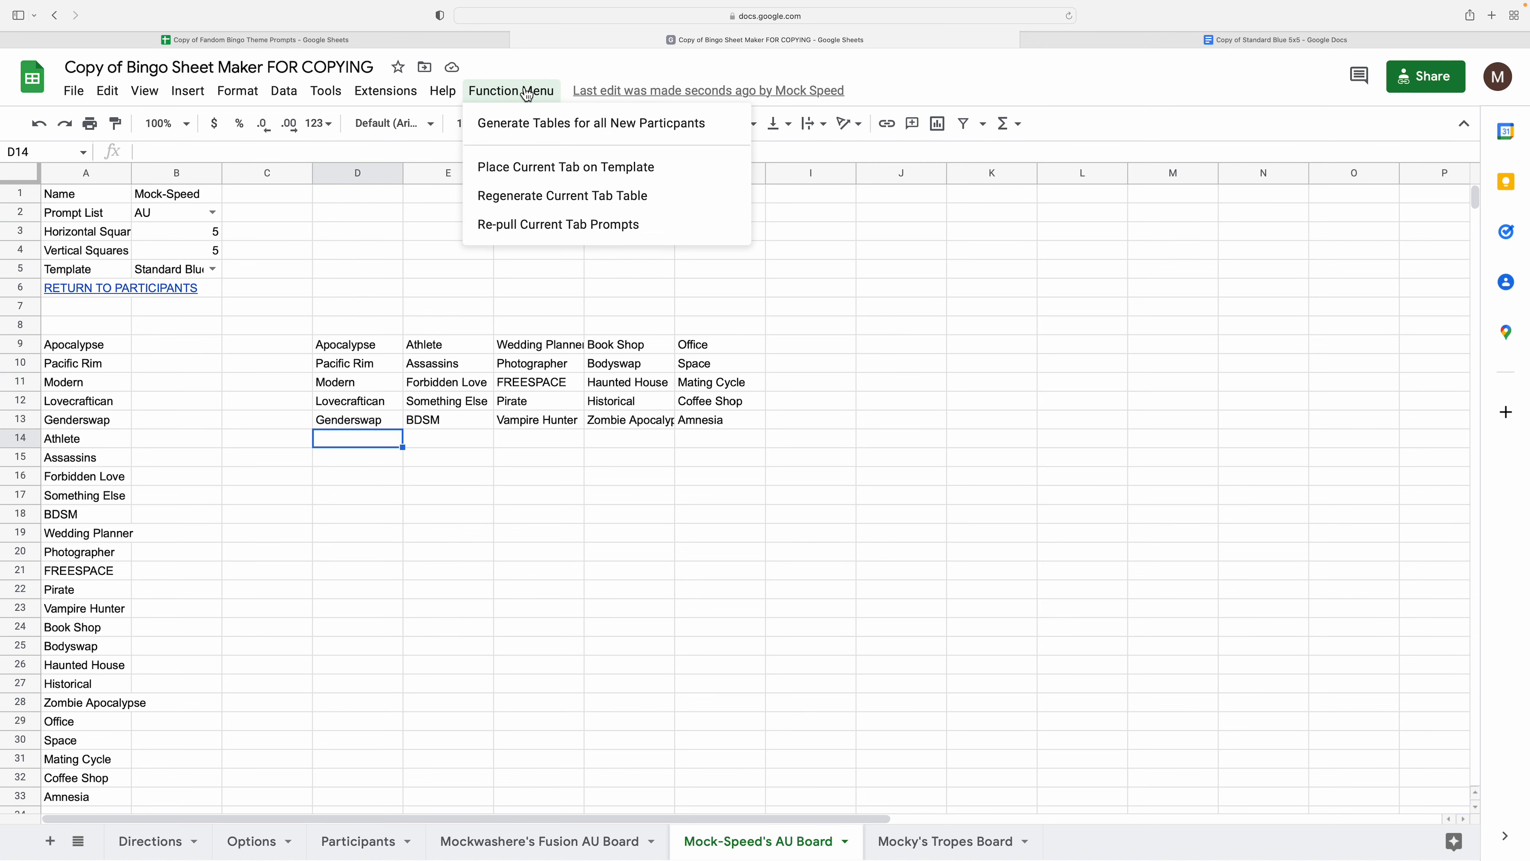
click(528, 233)
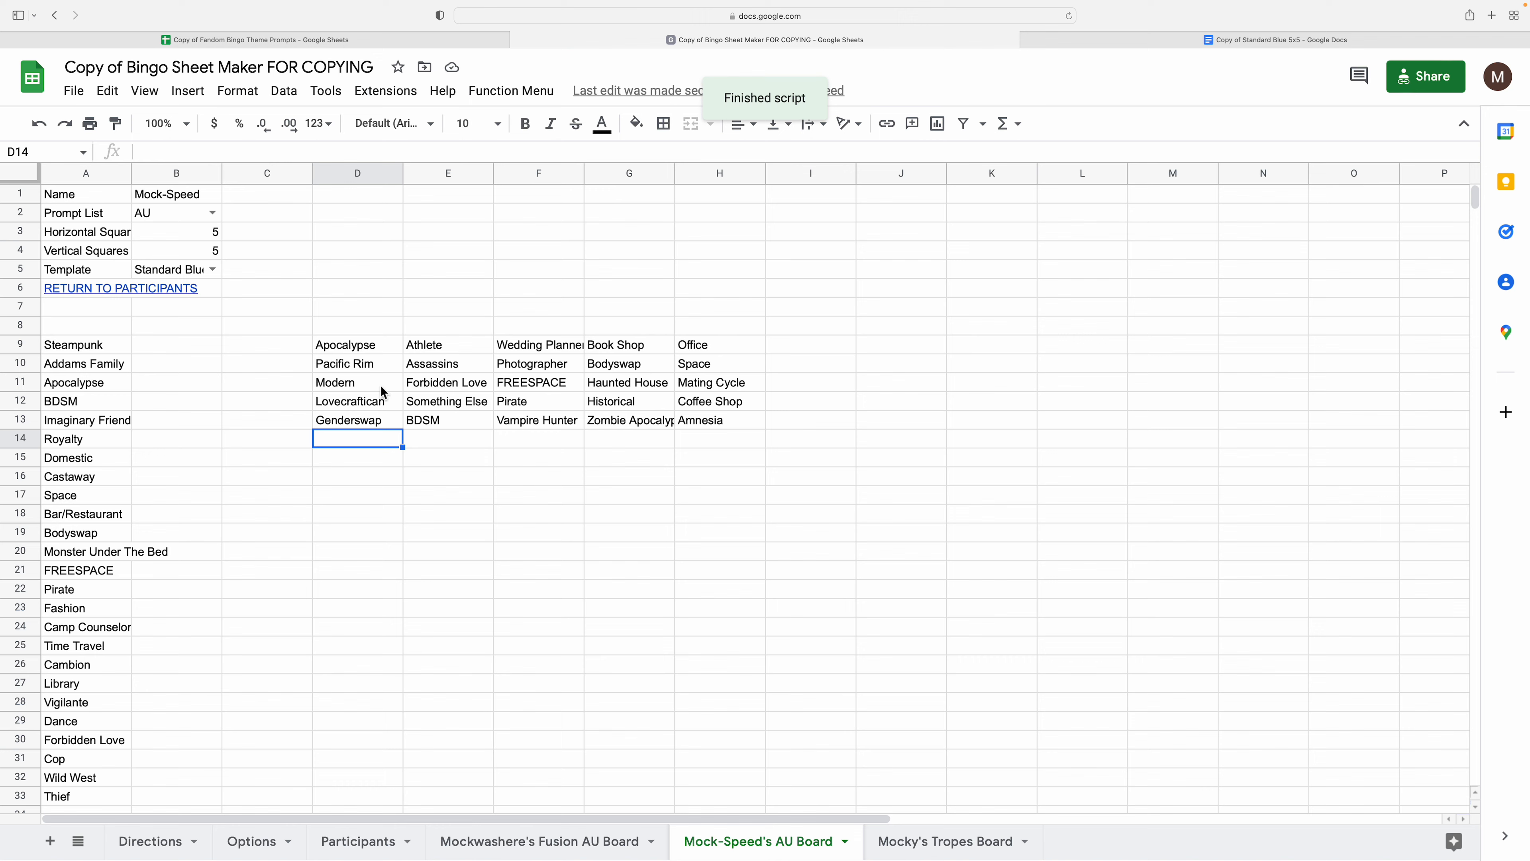
- Regenerate the board table from the new prompts, starting with Steampunk
click(361, 345)
click(515, 90)
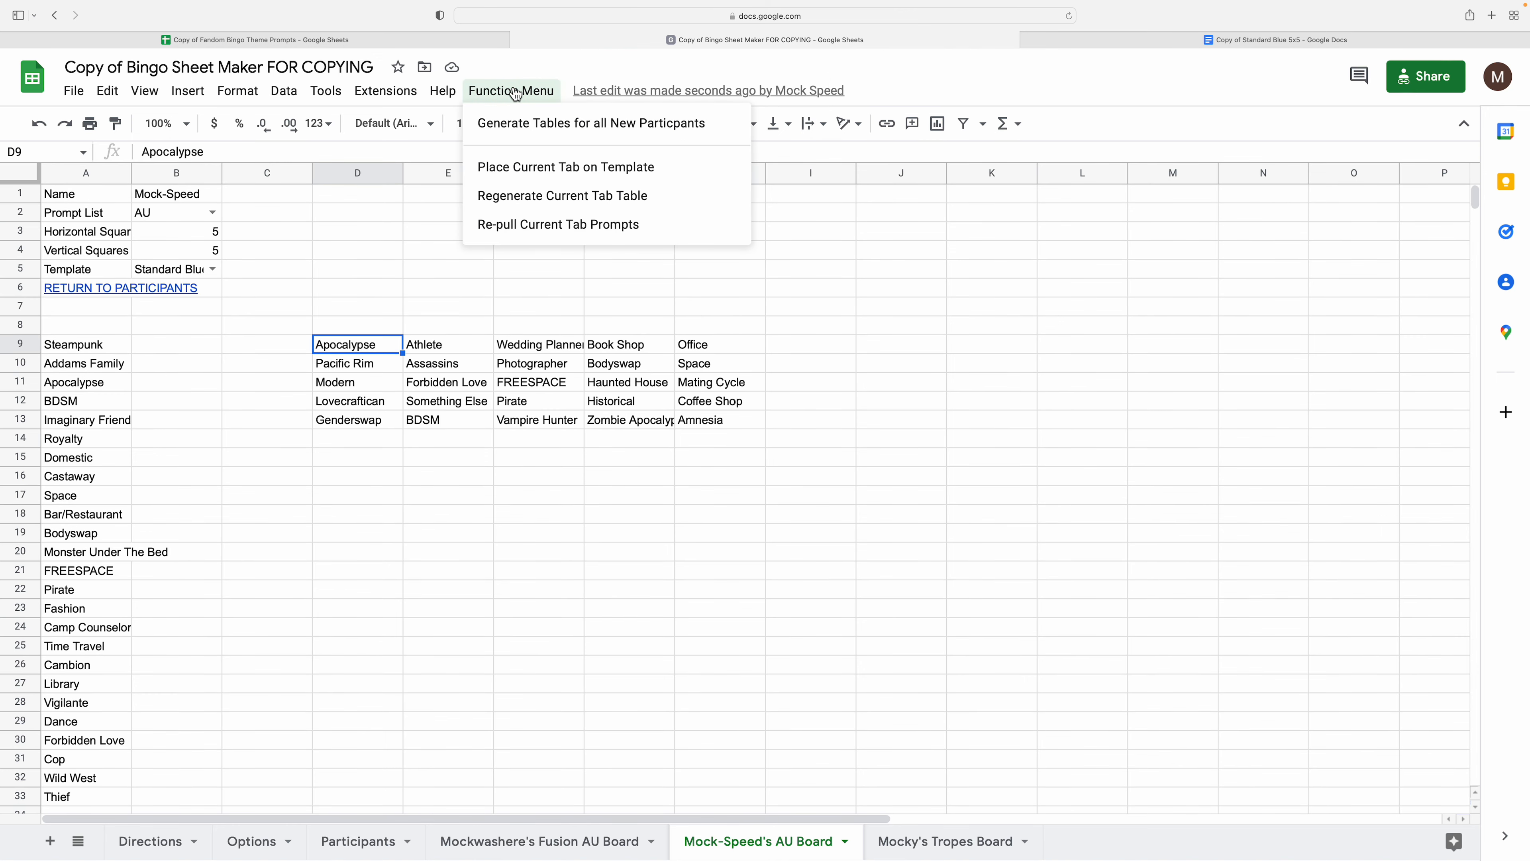
click(532, 196)
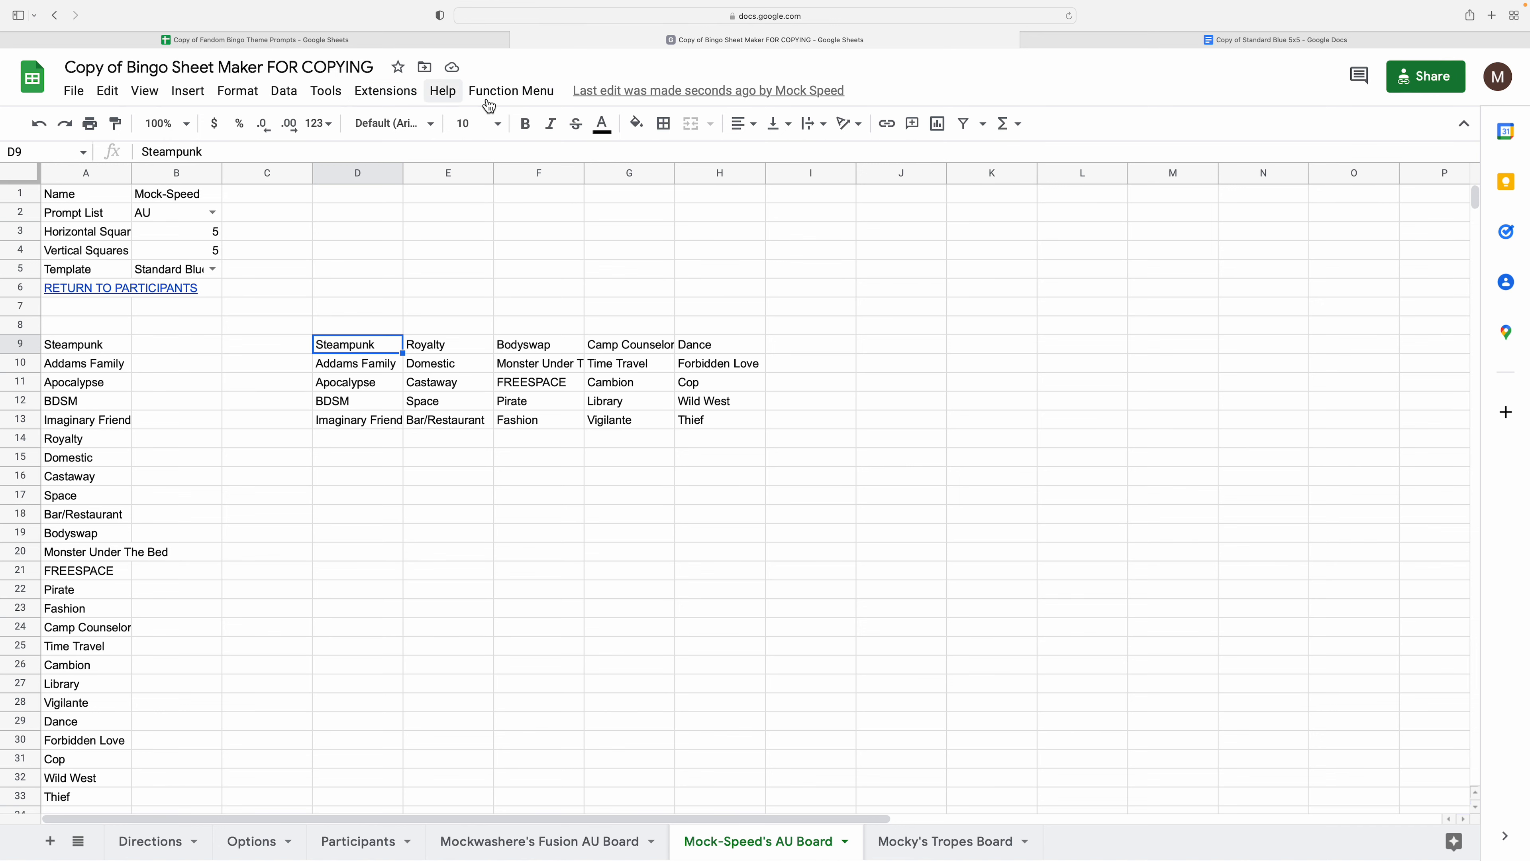
- Glance at the Extensions menu, then move around cells below the board table
click(390, 100)
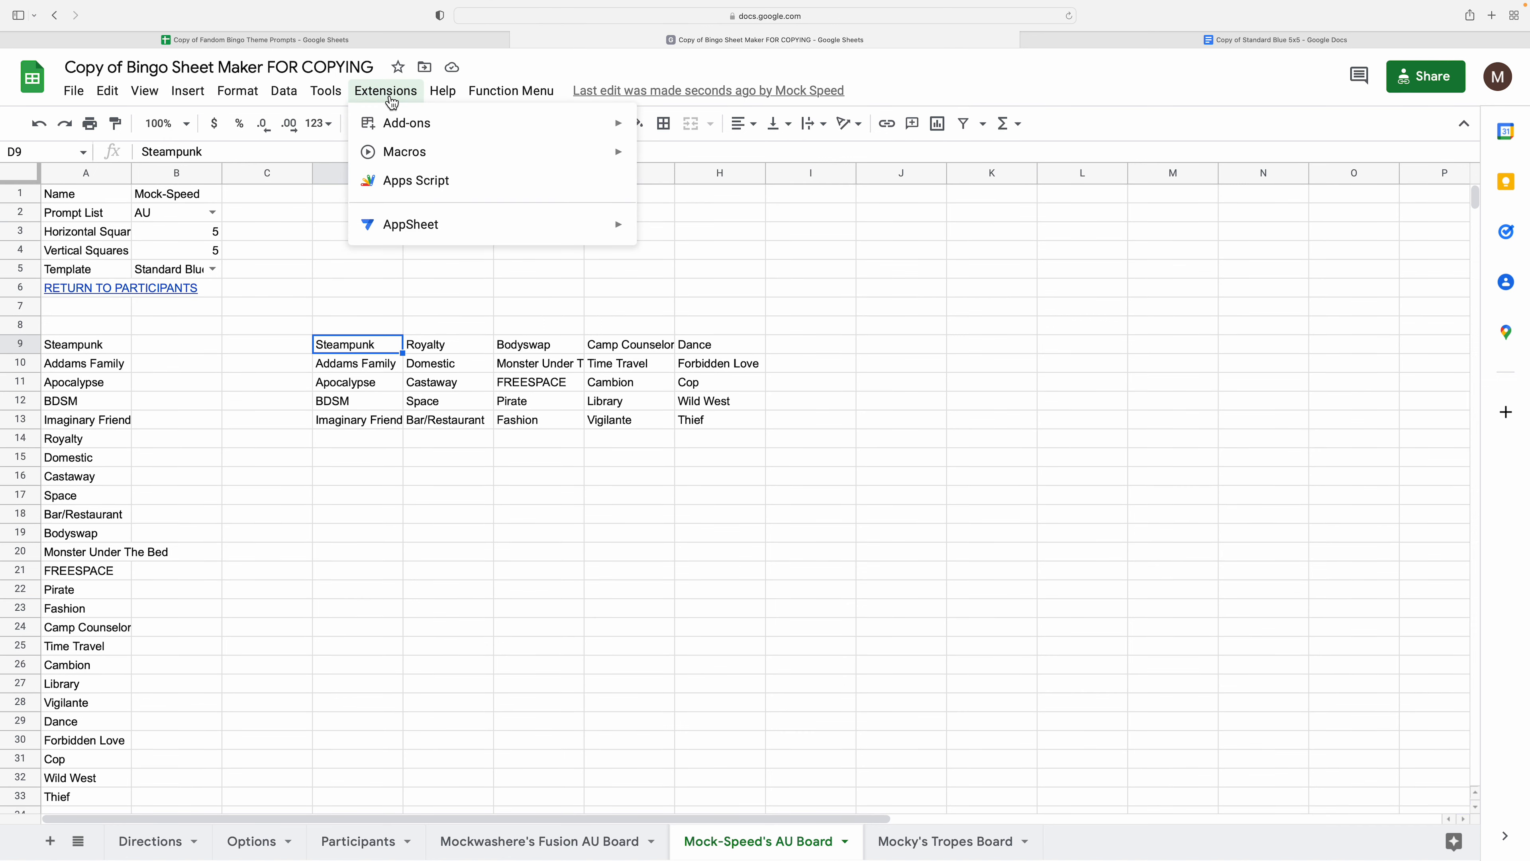
click(280, 402)
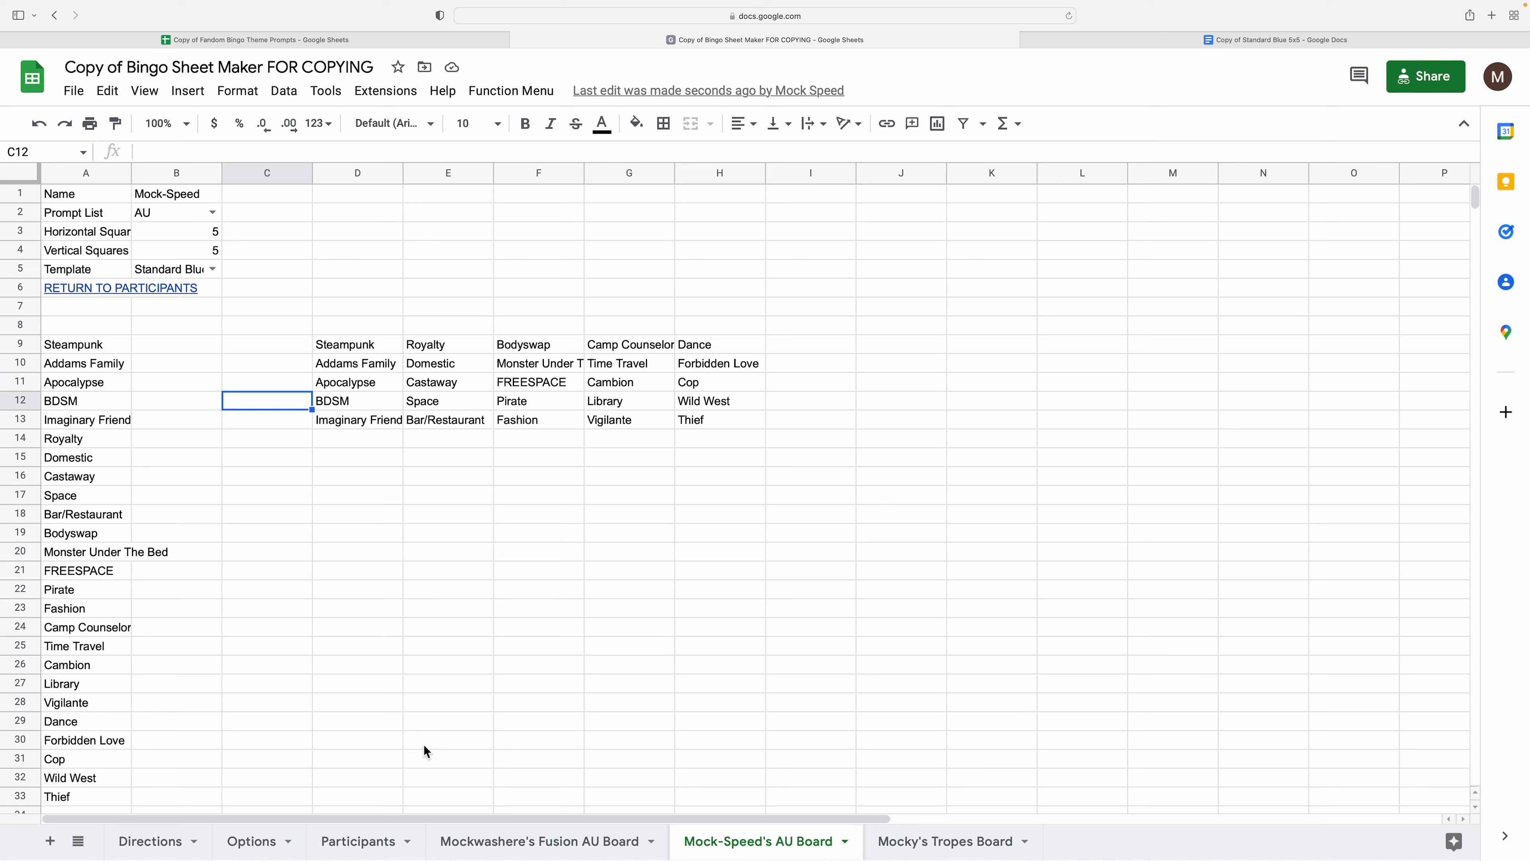
click(415, 572)
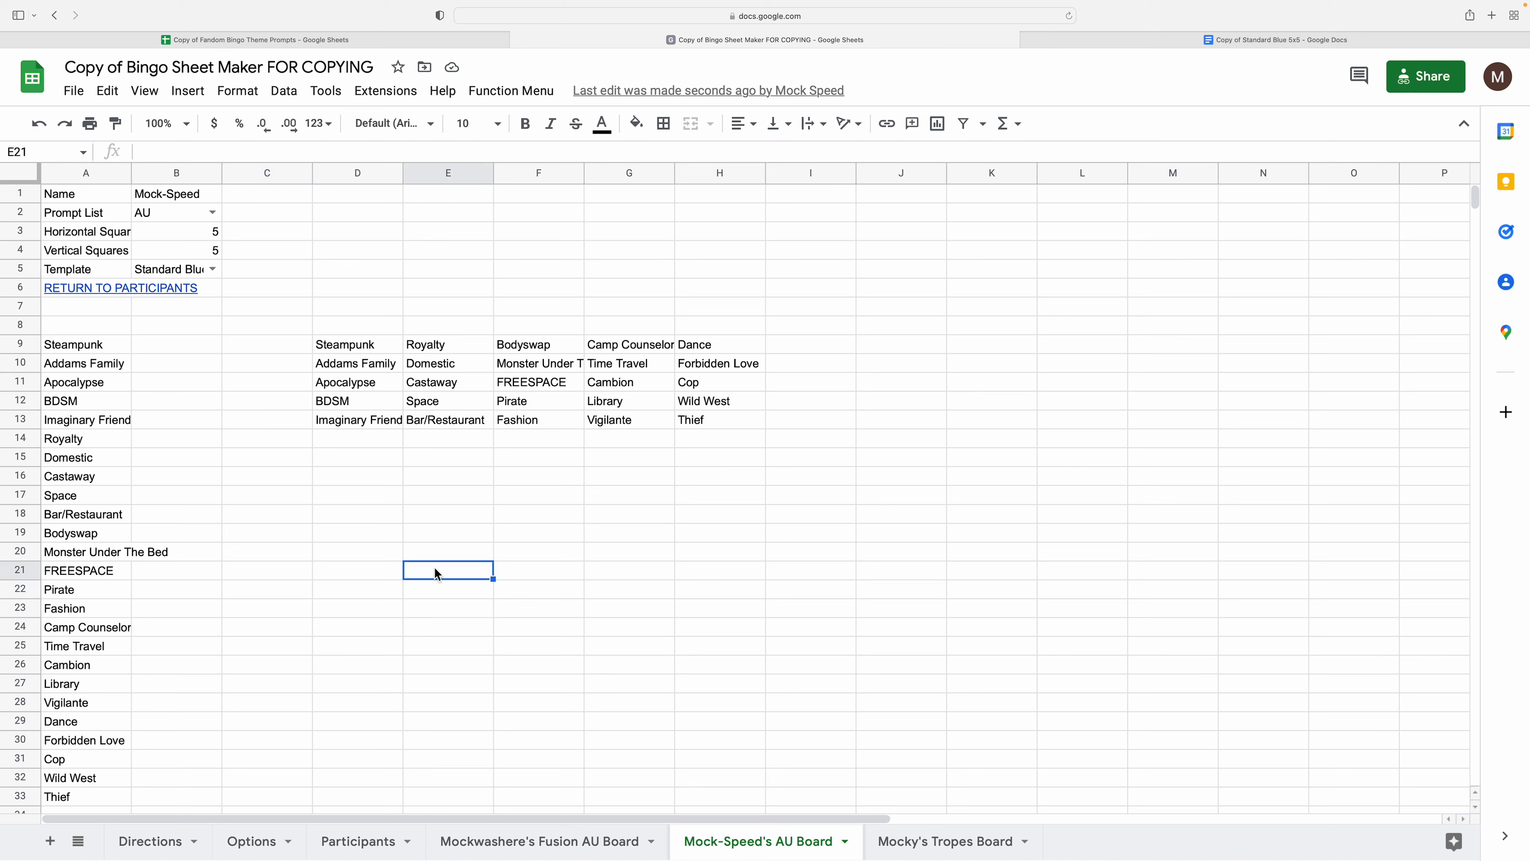
click(435, 621)
key(Up)
key(Up)
key(Up)
key(Up)
key(Up)
key(Up)
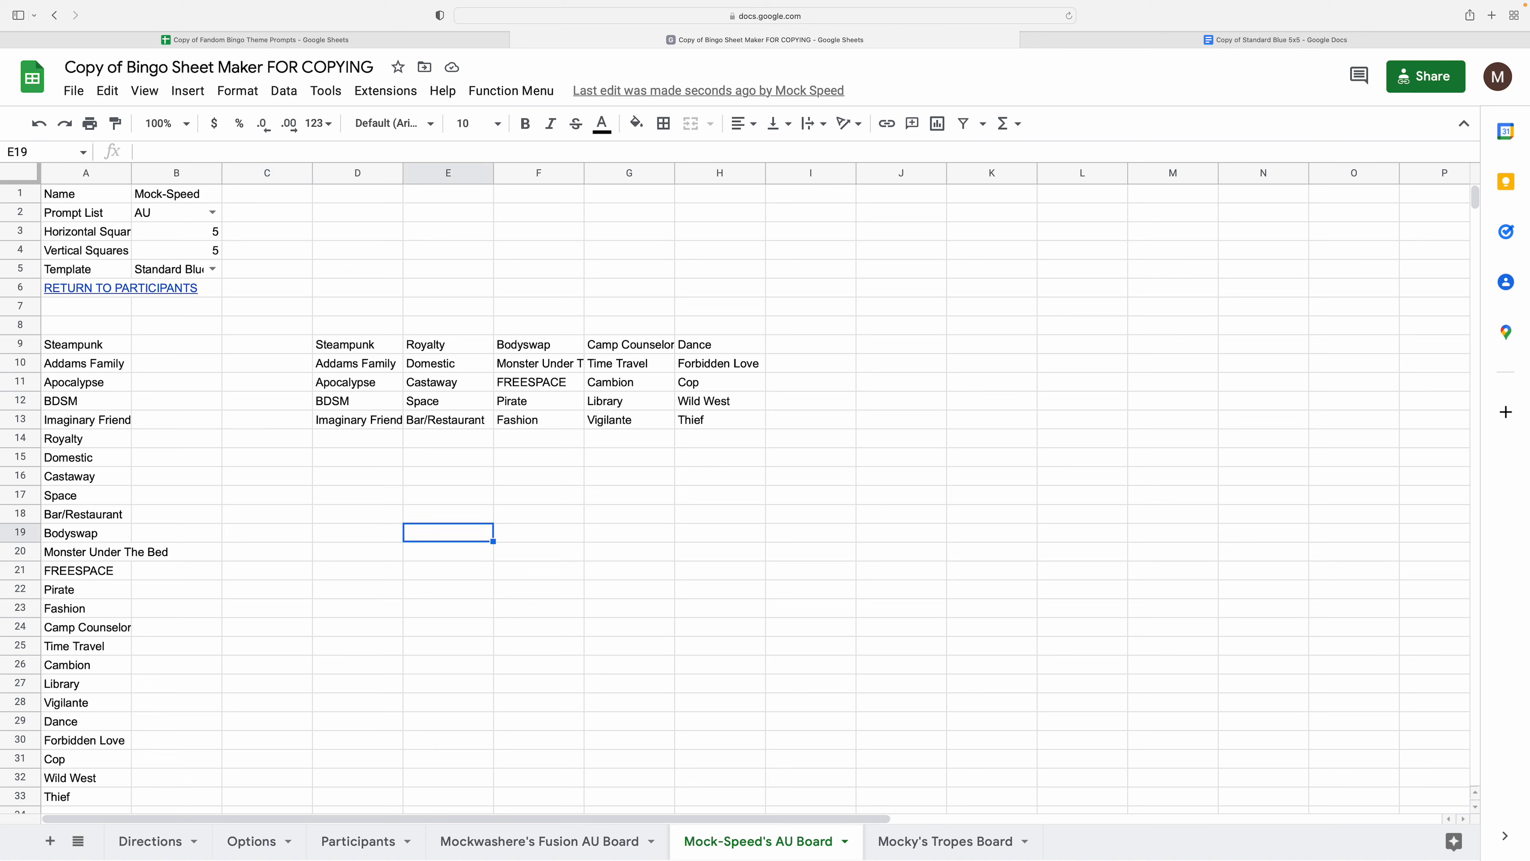
key(Left)
key(Left)
key(Left)
key(Right)
key(Right)
key(Right)
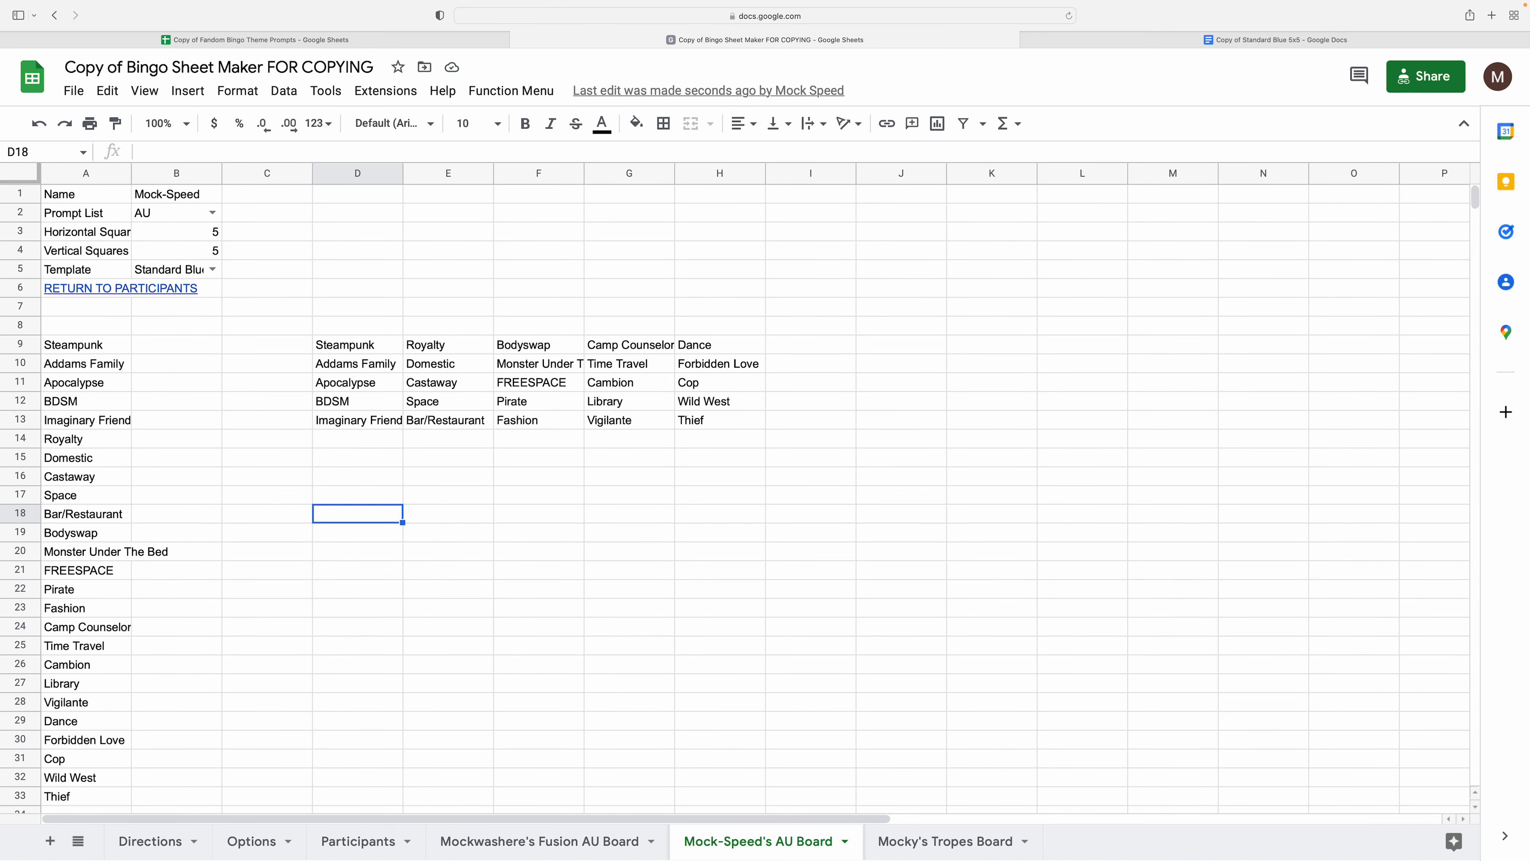
key(Up)
key(Up)
key(Up)
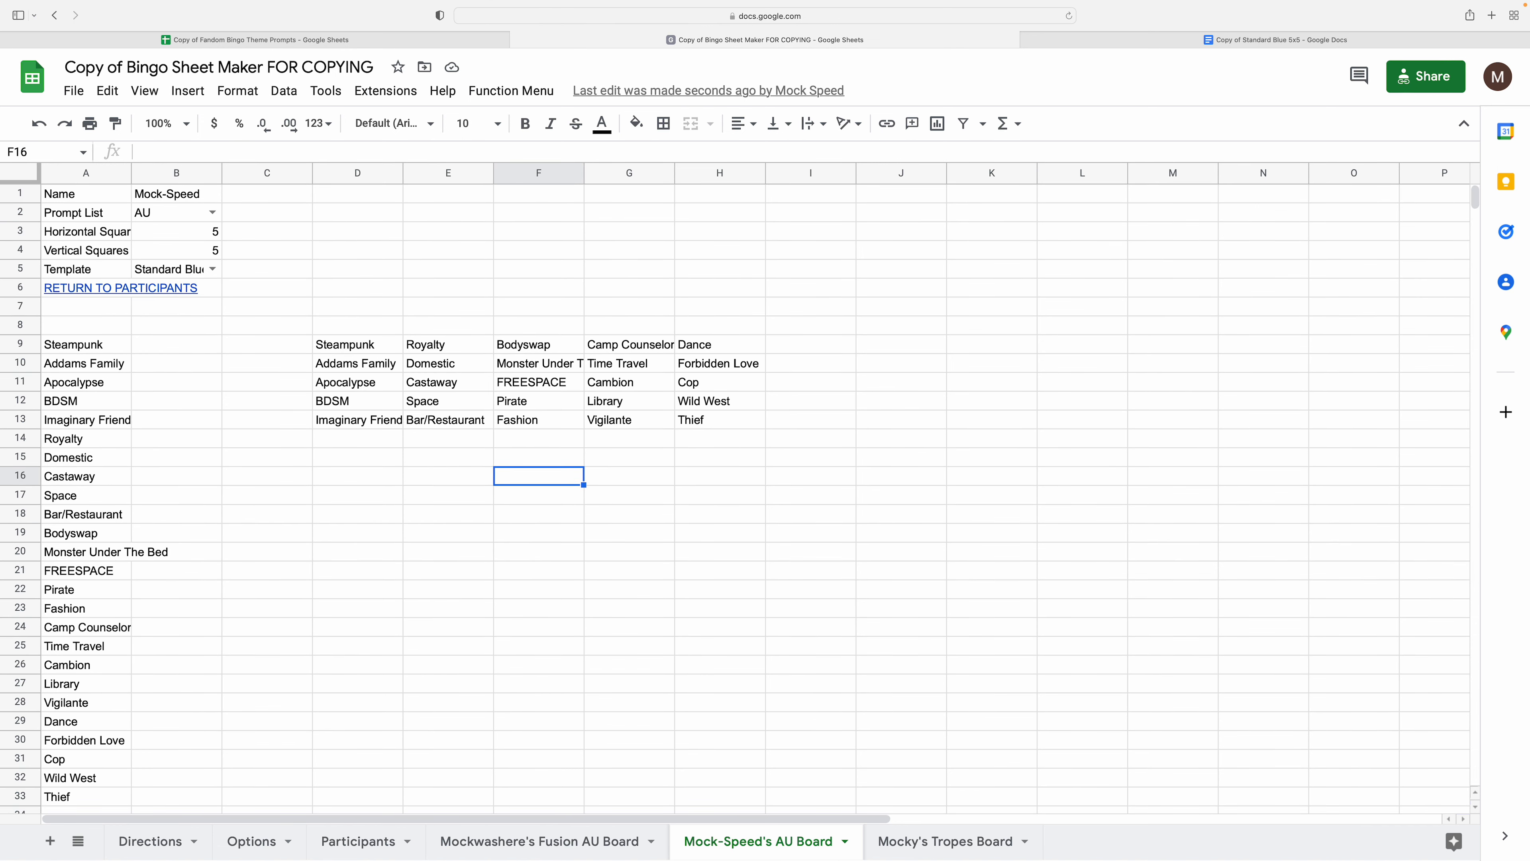
key(Left)
key(Left)
key(Left)
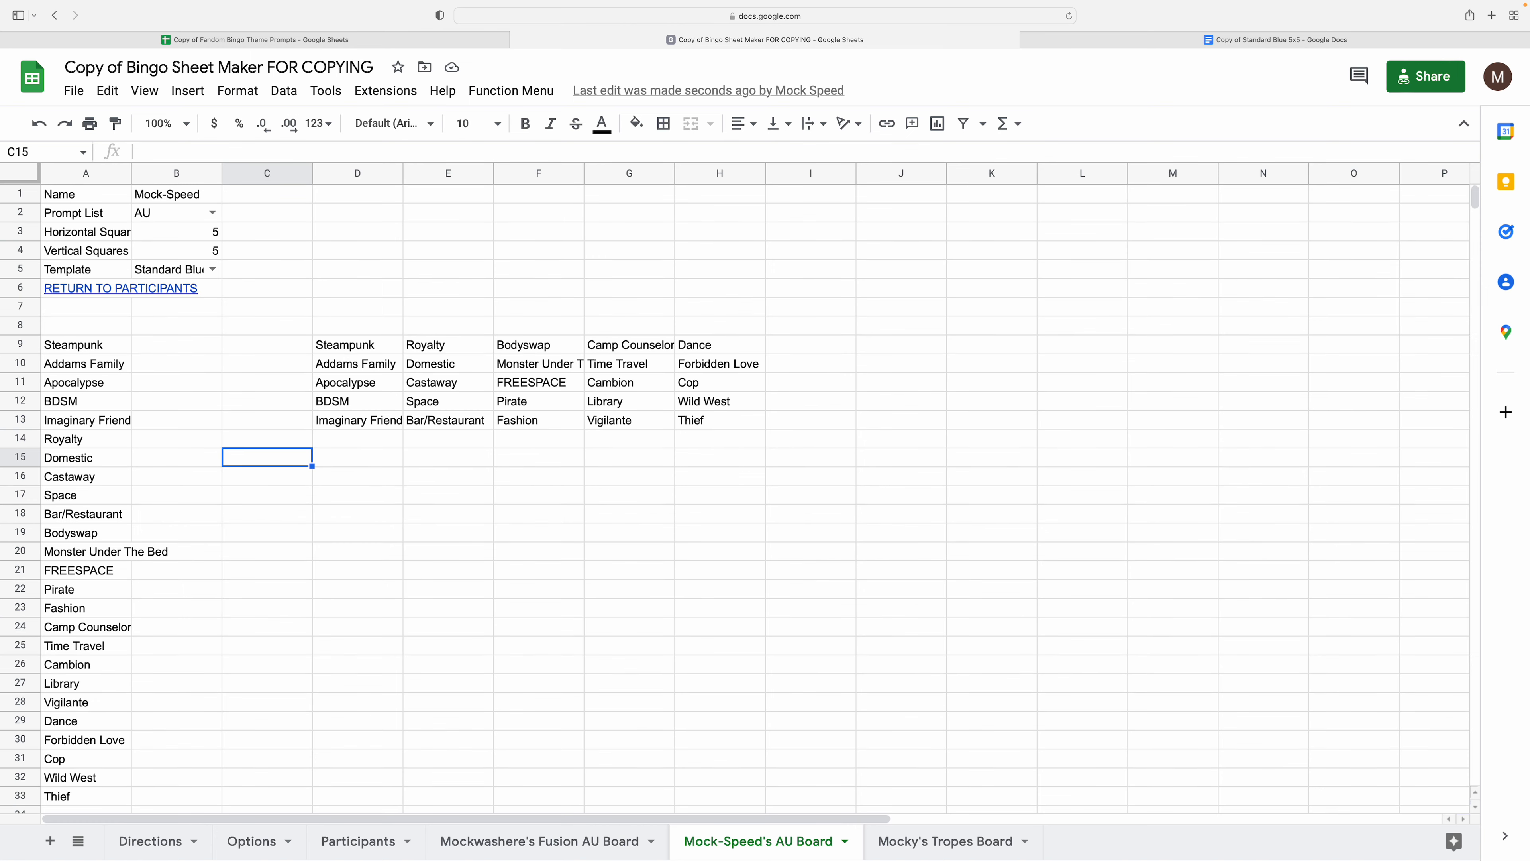
key(Down)
key(Down)
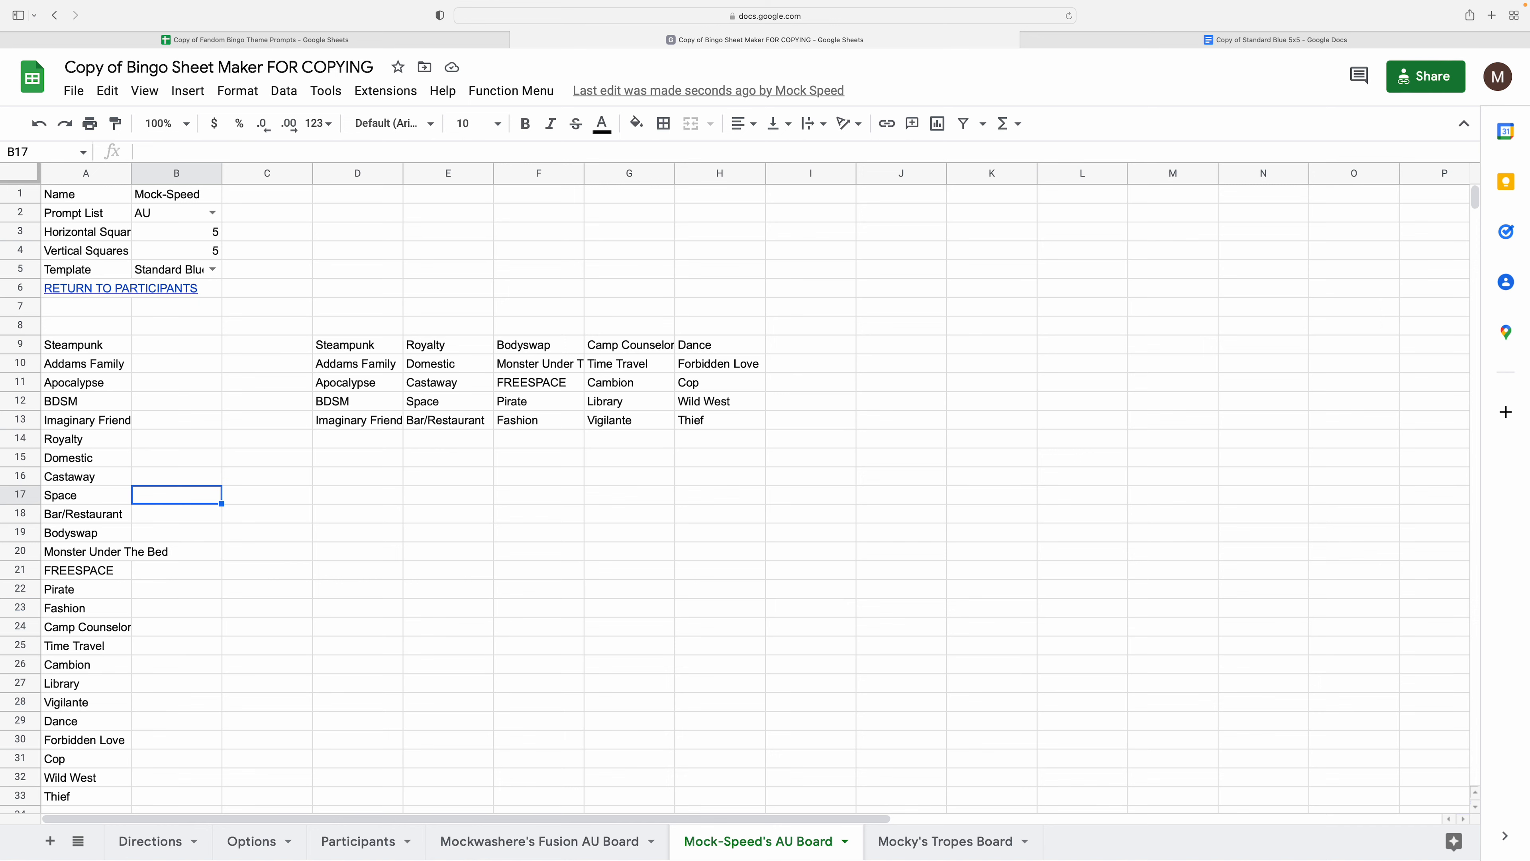
- Review the grid's prompts (Pirate, Library, Wild West, Thief, Steampunk) and show the Function Menu
click(515, 401)
click(668, 406)
click(725, 409)
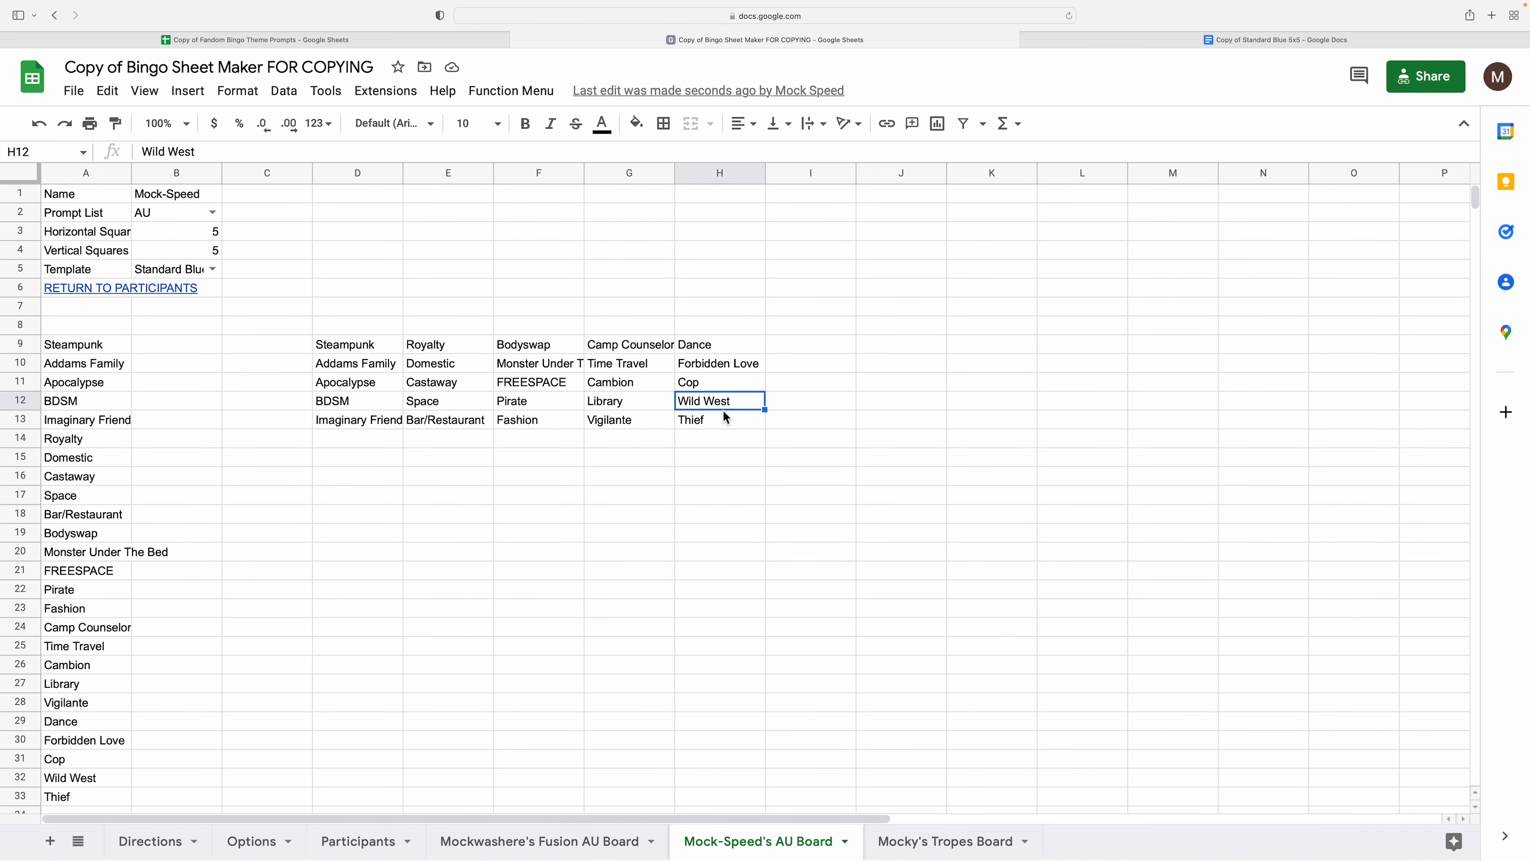
click(724, 420)
click(381, 351)
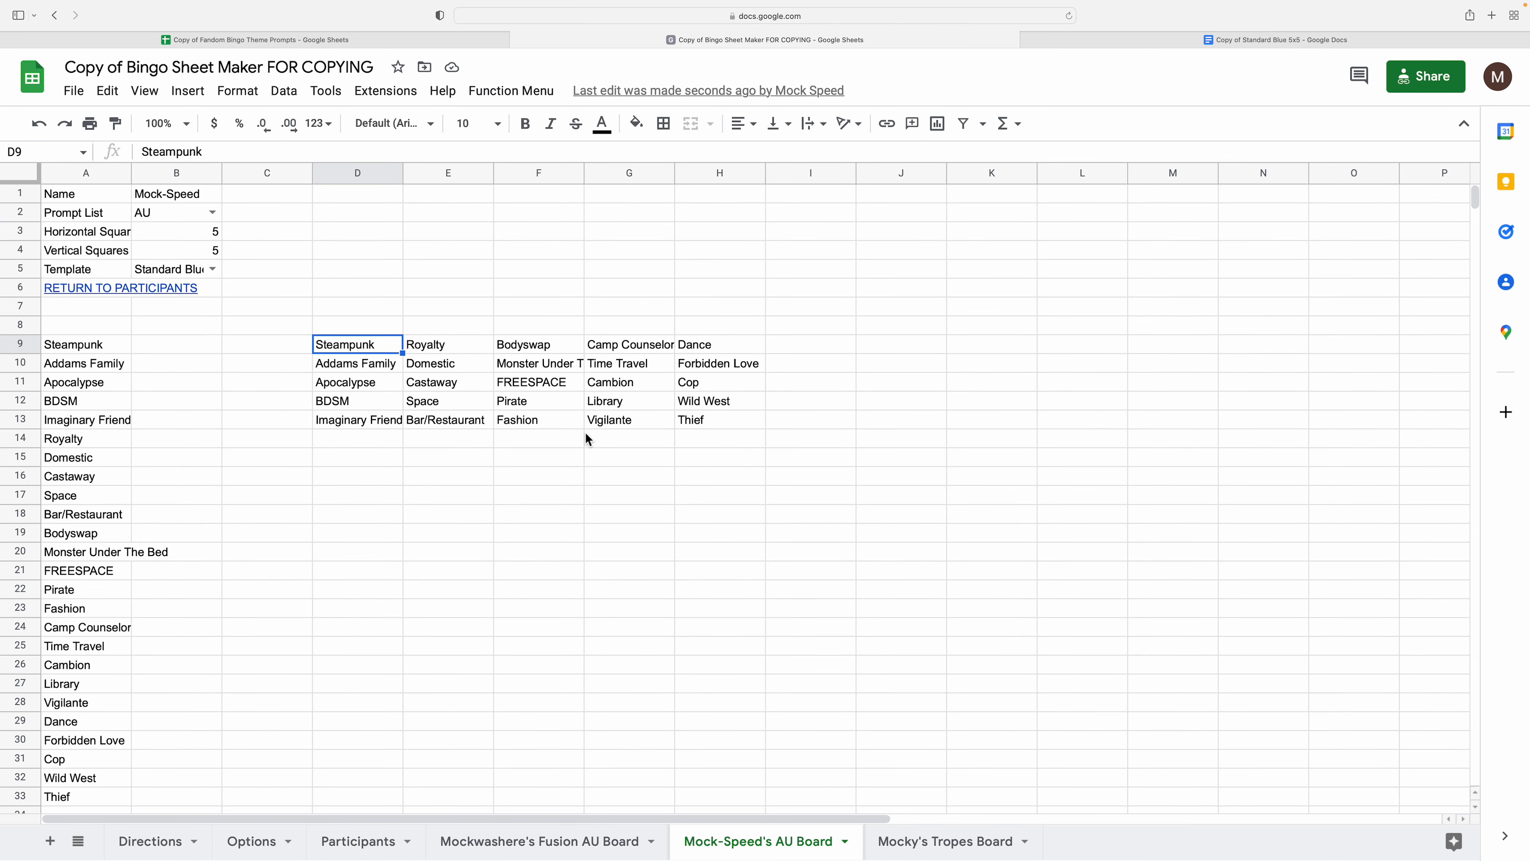
click(657, 459)
click(711, 464)
click(702, 497)
click(566, 505)
click(451, 500)
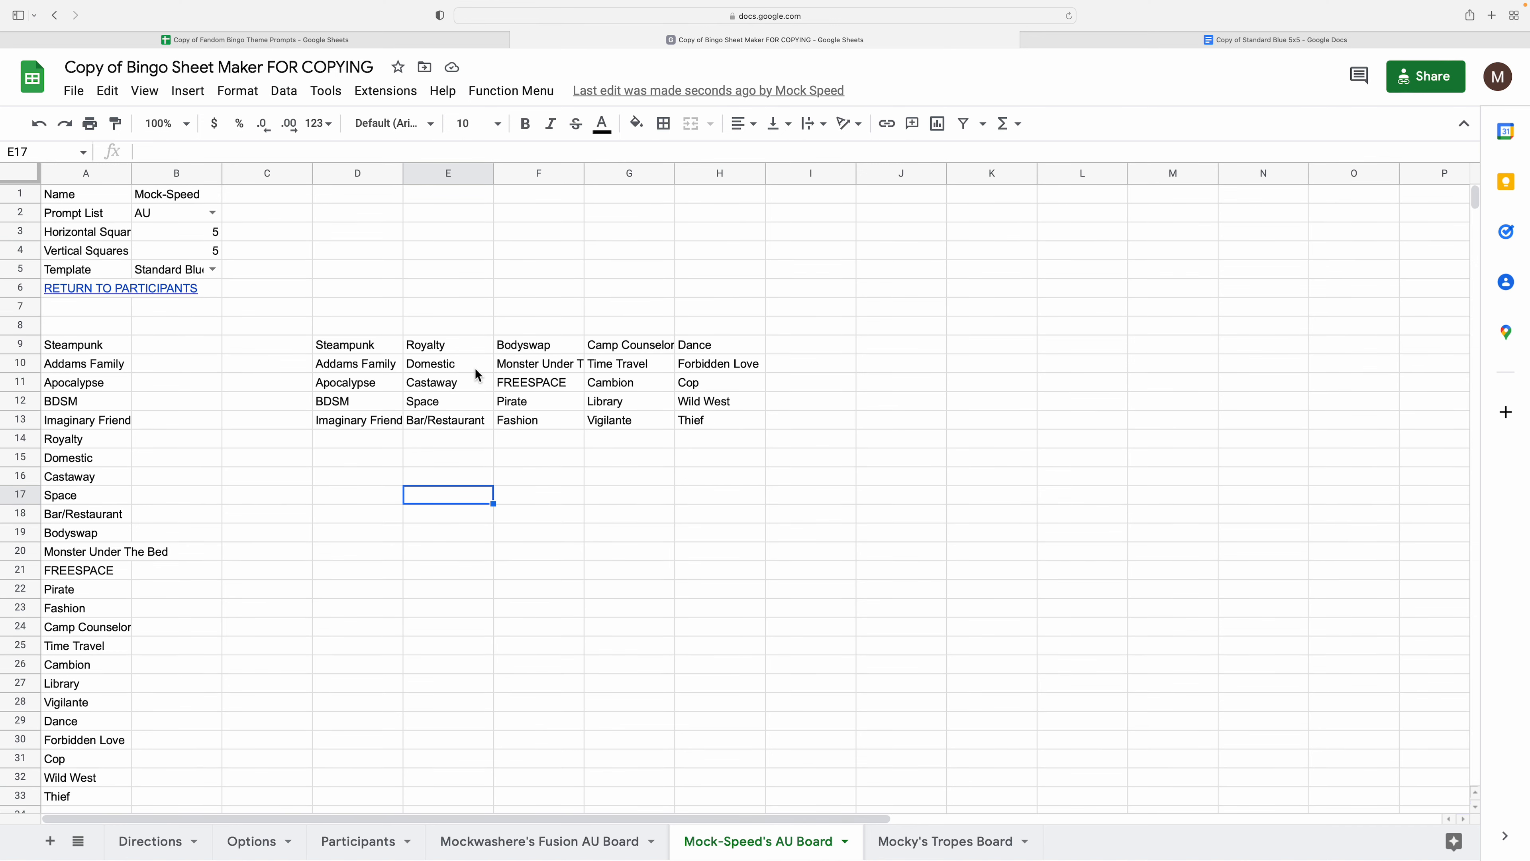
click(485, 95)
mouse_move(449, 103)
mouse_move(386, 91)
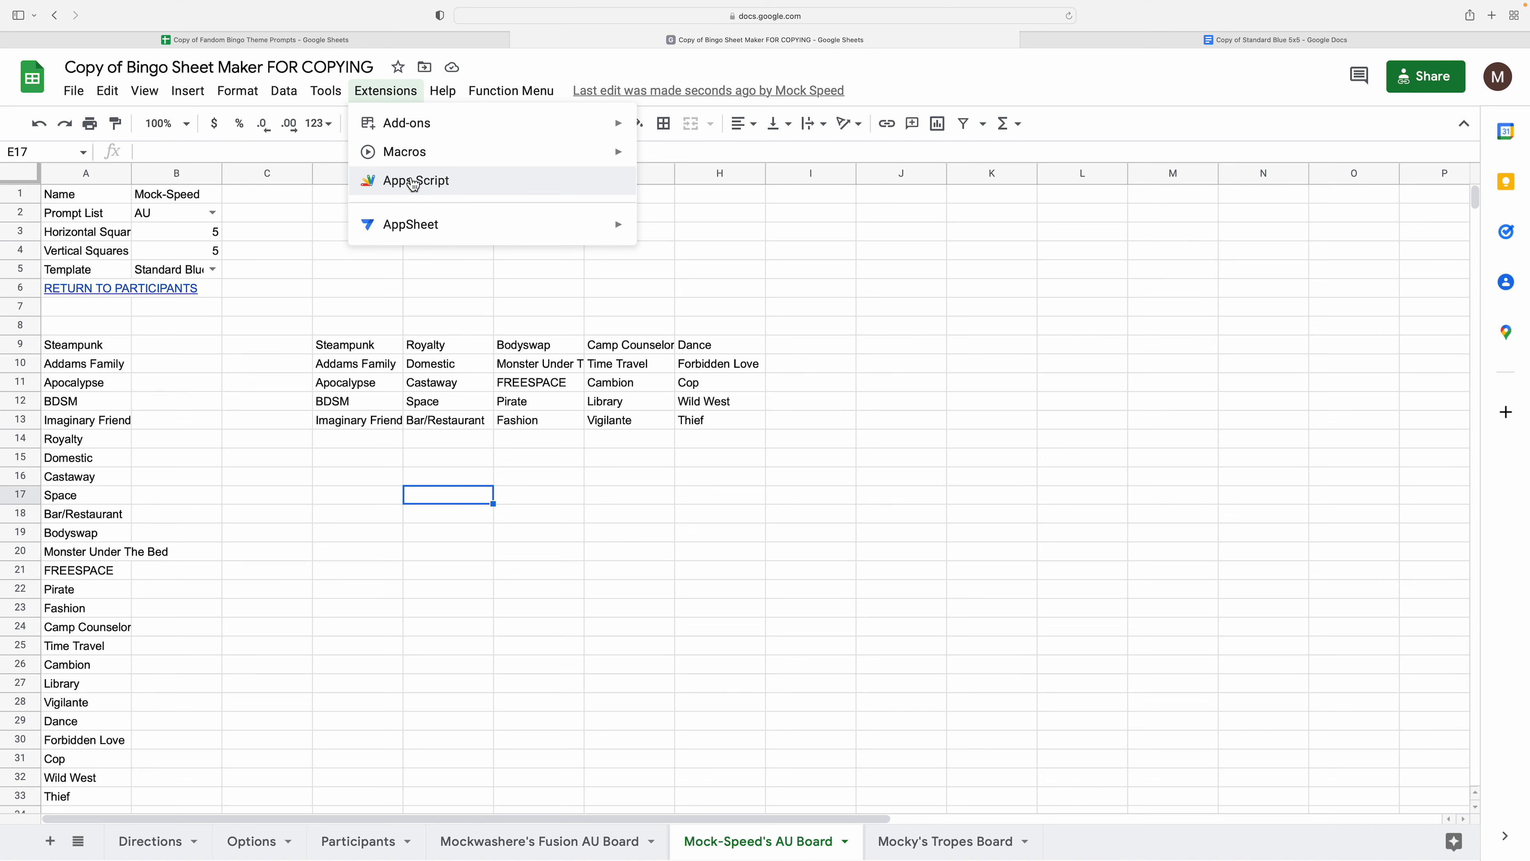
- Open the attached Apps Script, browse Code.gs's onOpen Function Menu lines, then TableGenerators.gs
click(414, 182)
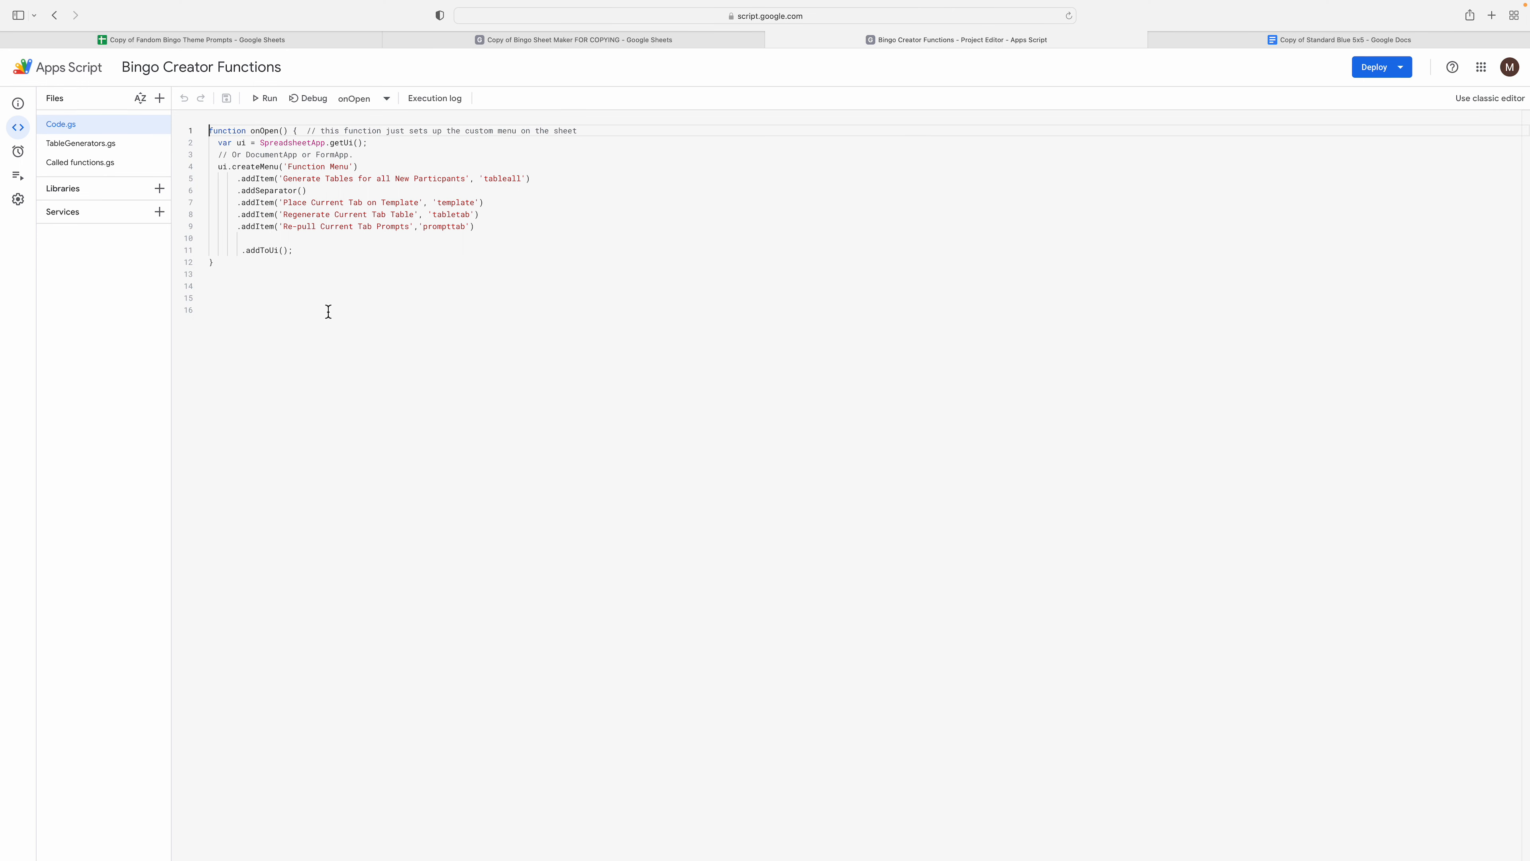
click(395, 268)
key(Up)
key(Up)
key(Up)
key(Up)
key(Up)
key(Up)
key(Up)
key(Up)
key(Down)
click(295, 281)
click(405, 158)
click(439, 168)
click(93, 144)
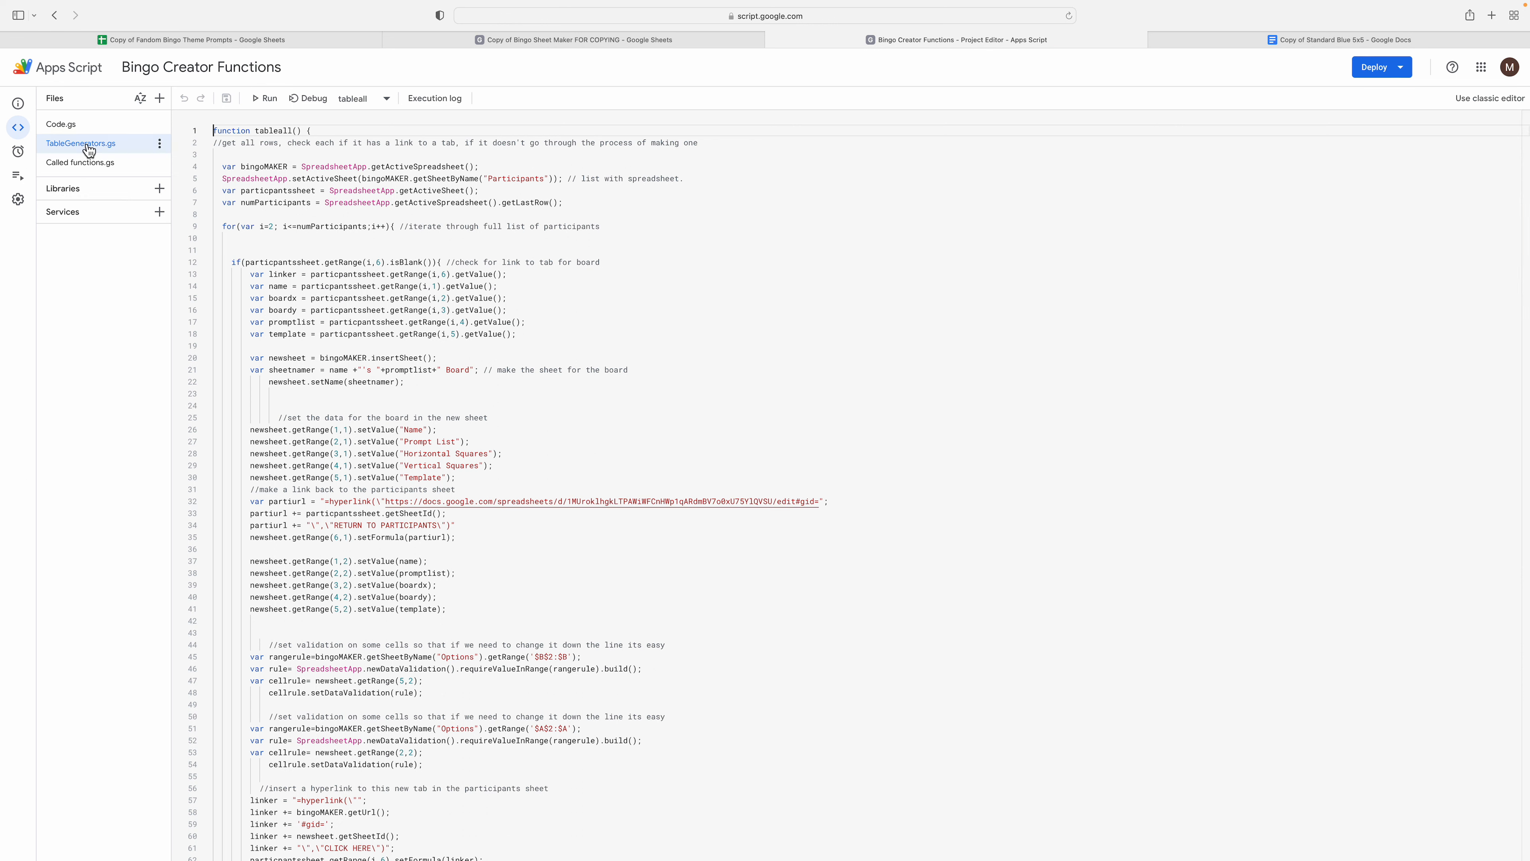
click(345, 134)
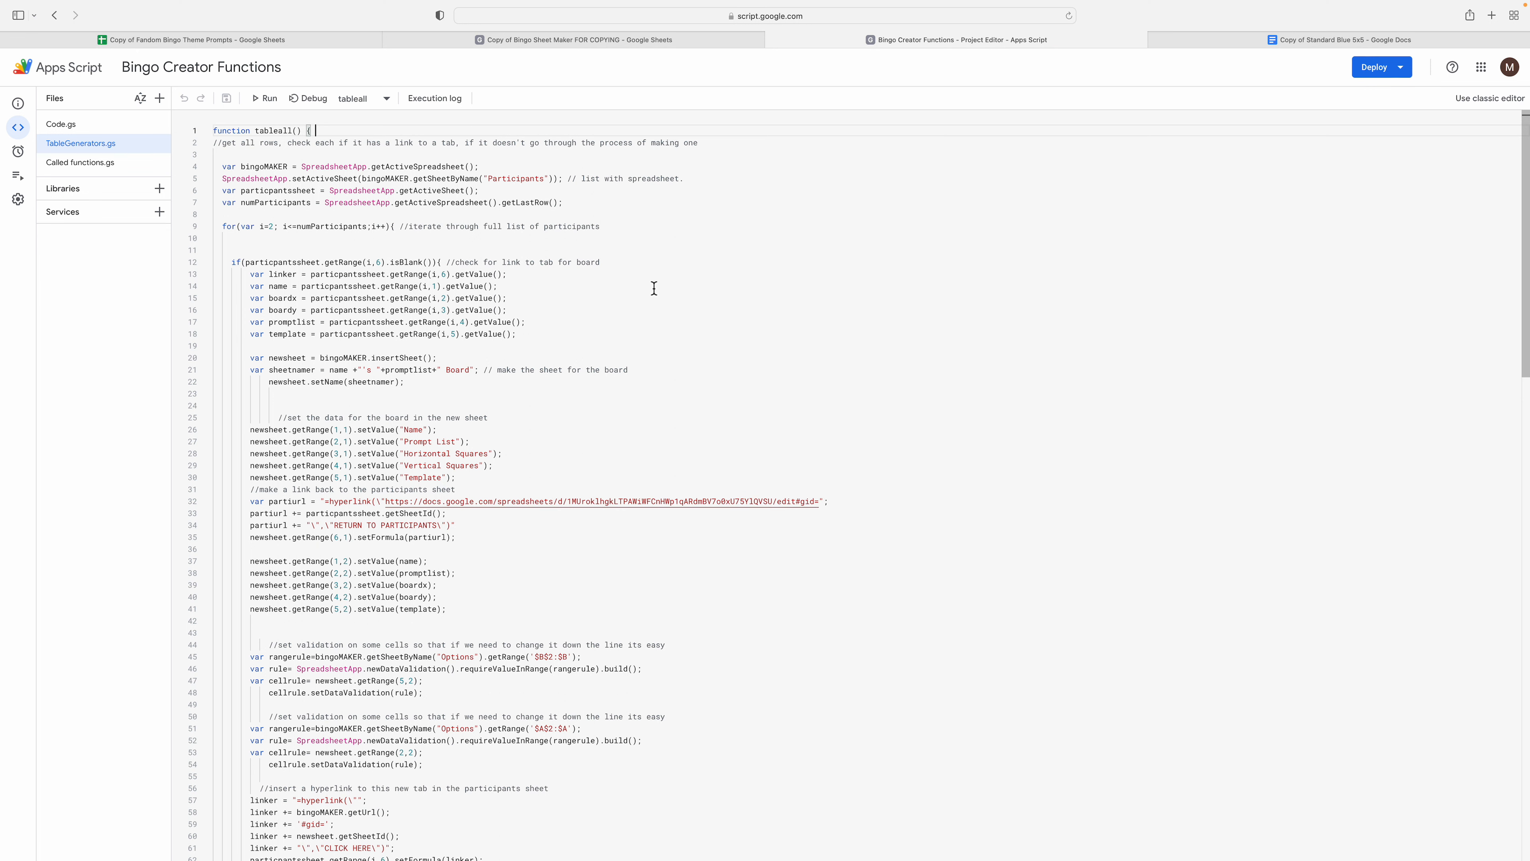
click(386, 167)
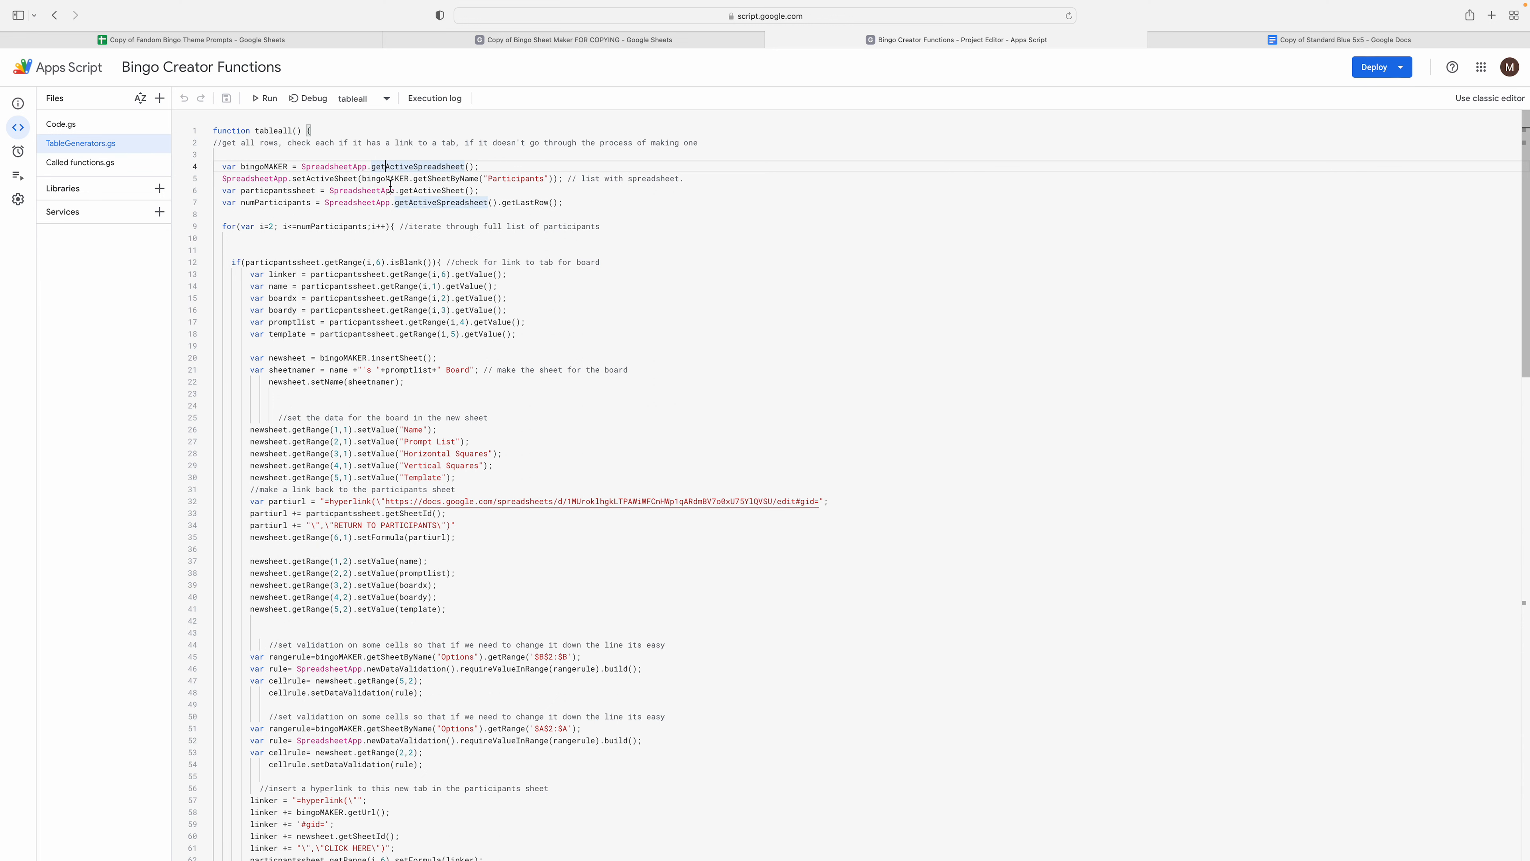
click(313, 181)
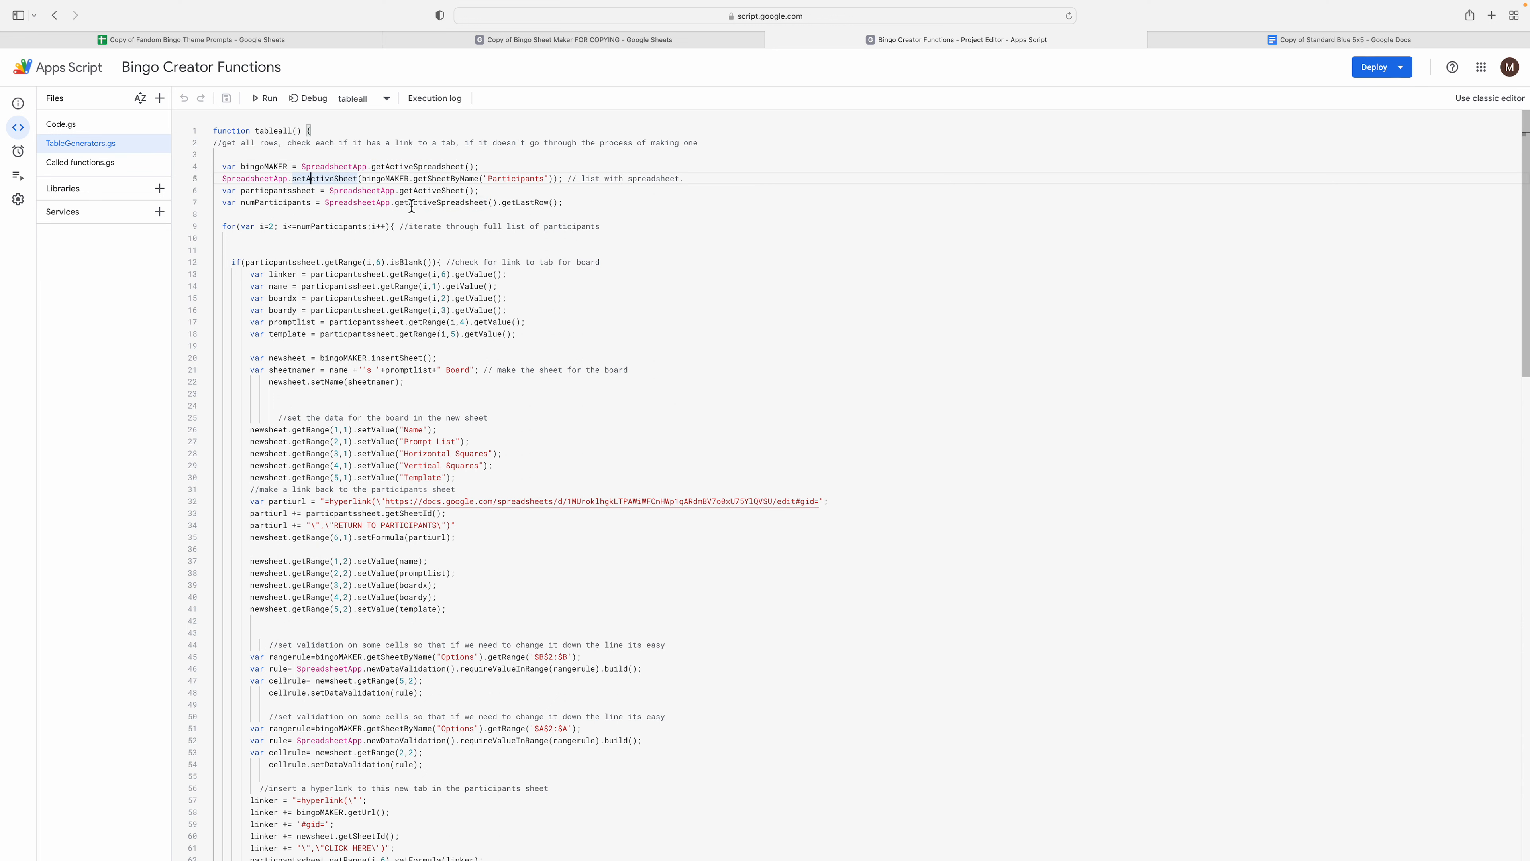
click(525, 179)
scroll(379, 442, down, 3)
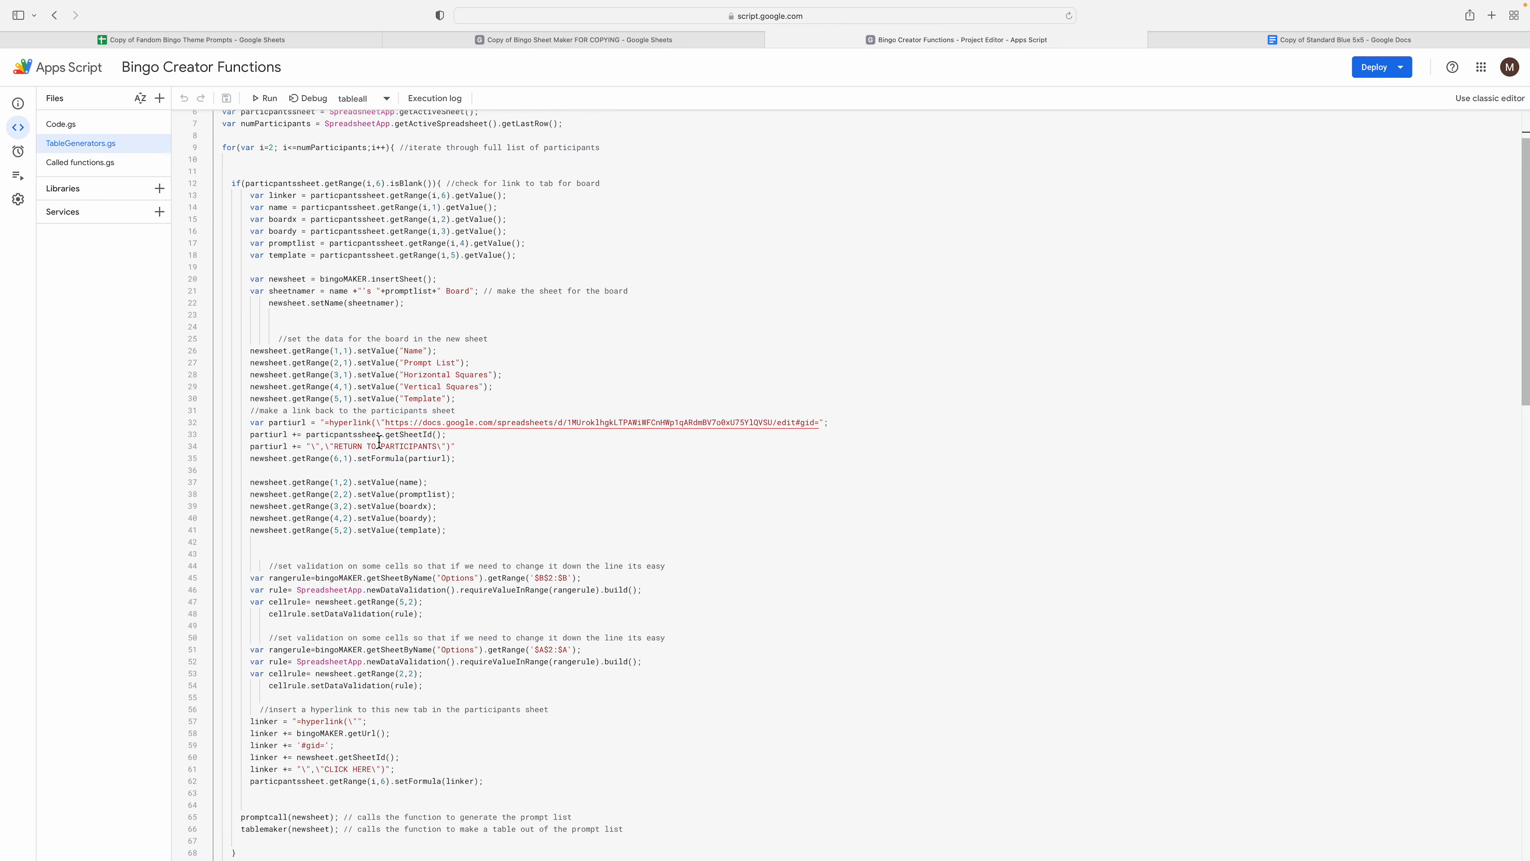
click(331, 375)
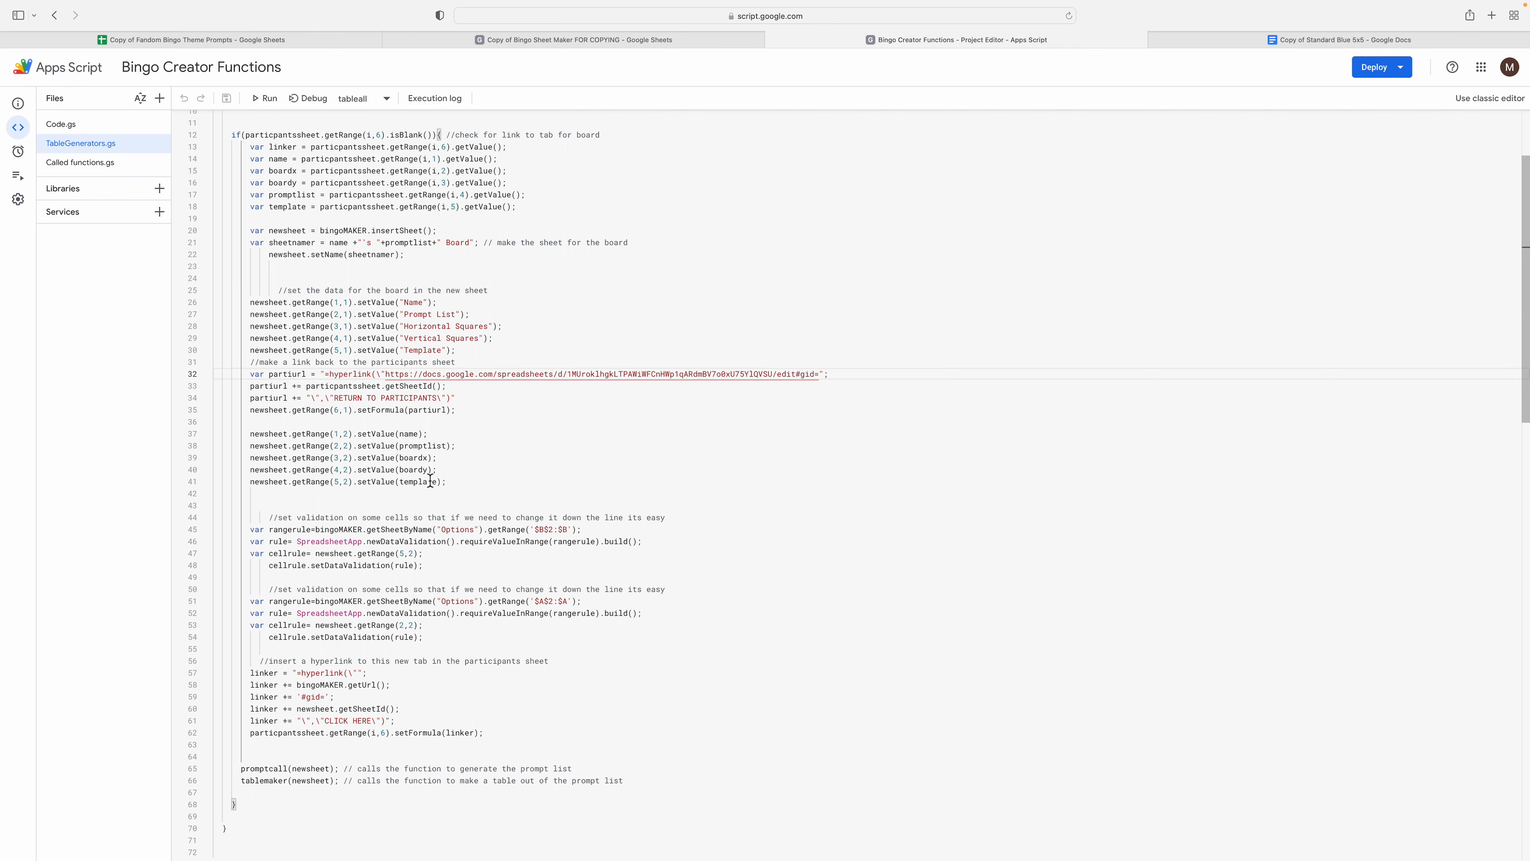
scroll(433, 481, down, 3)
scroll(434, 481, down, 5)
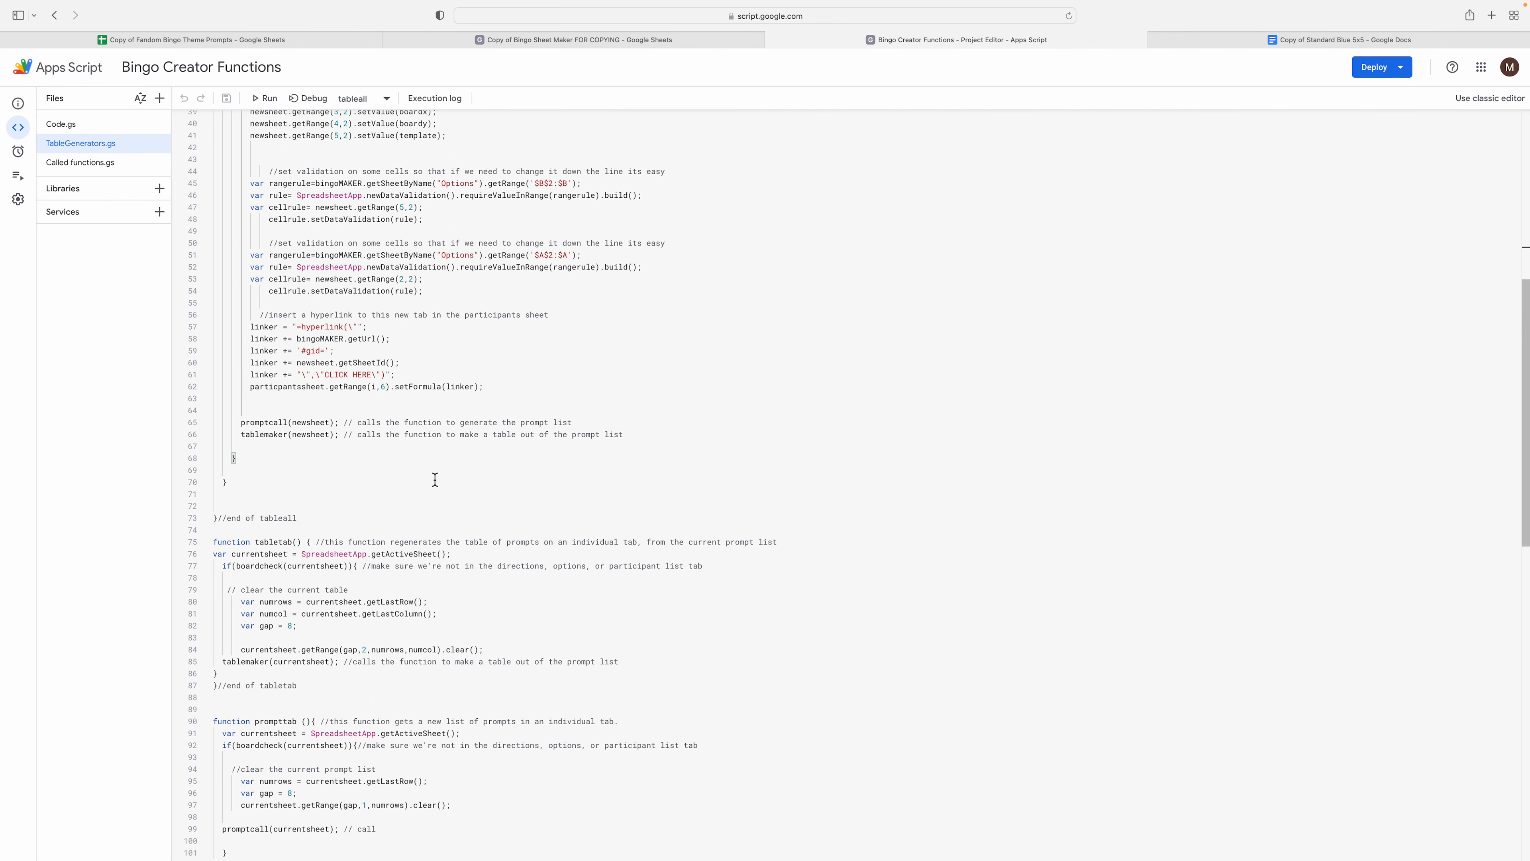
scroll(482, 429, up, 10)
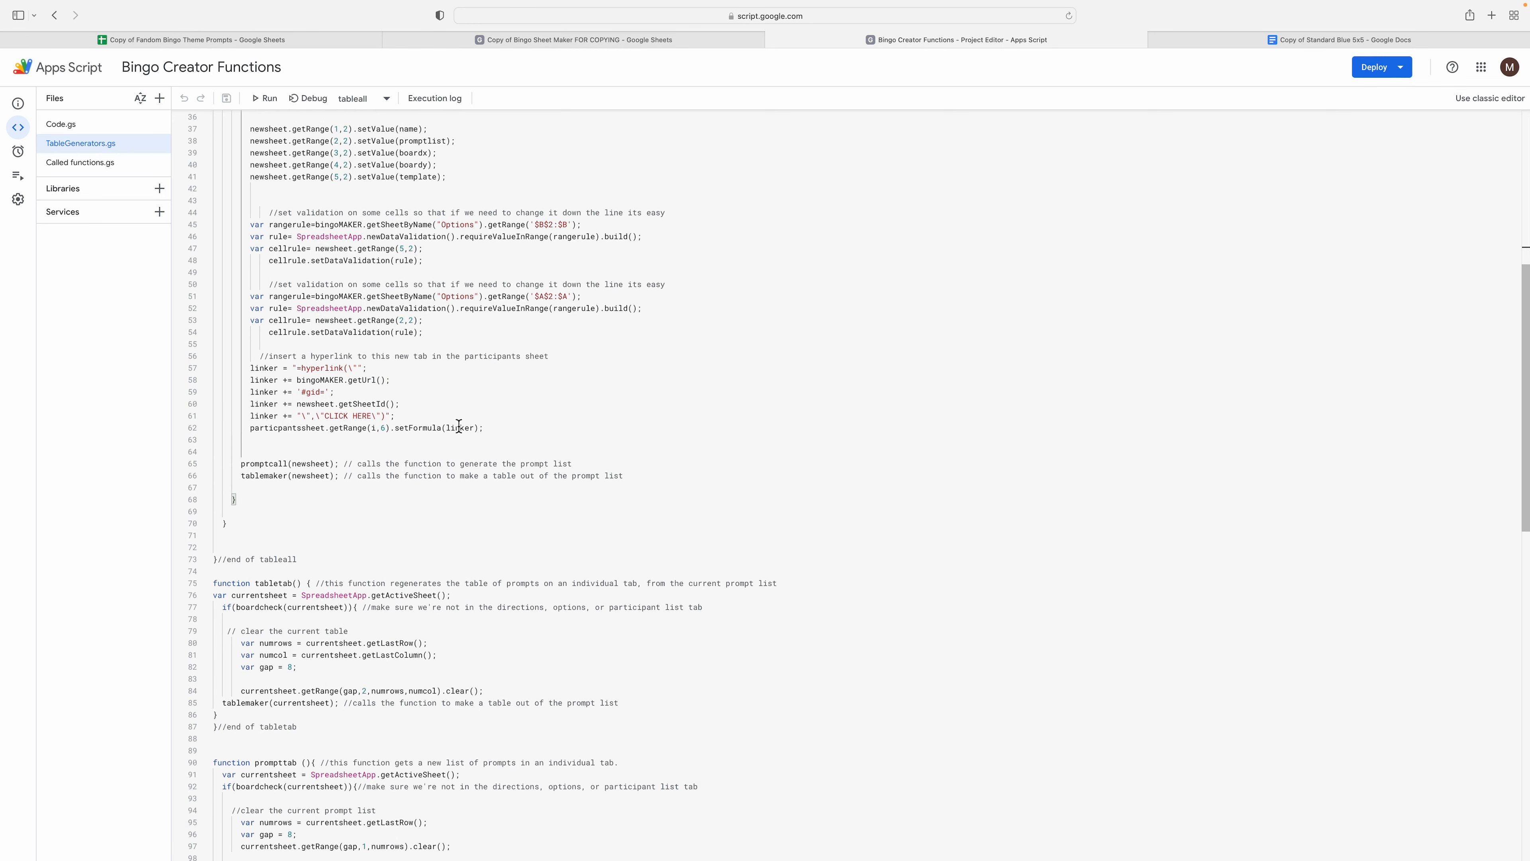
click(335, 143)
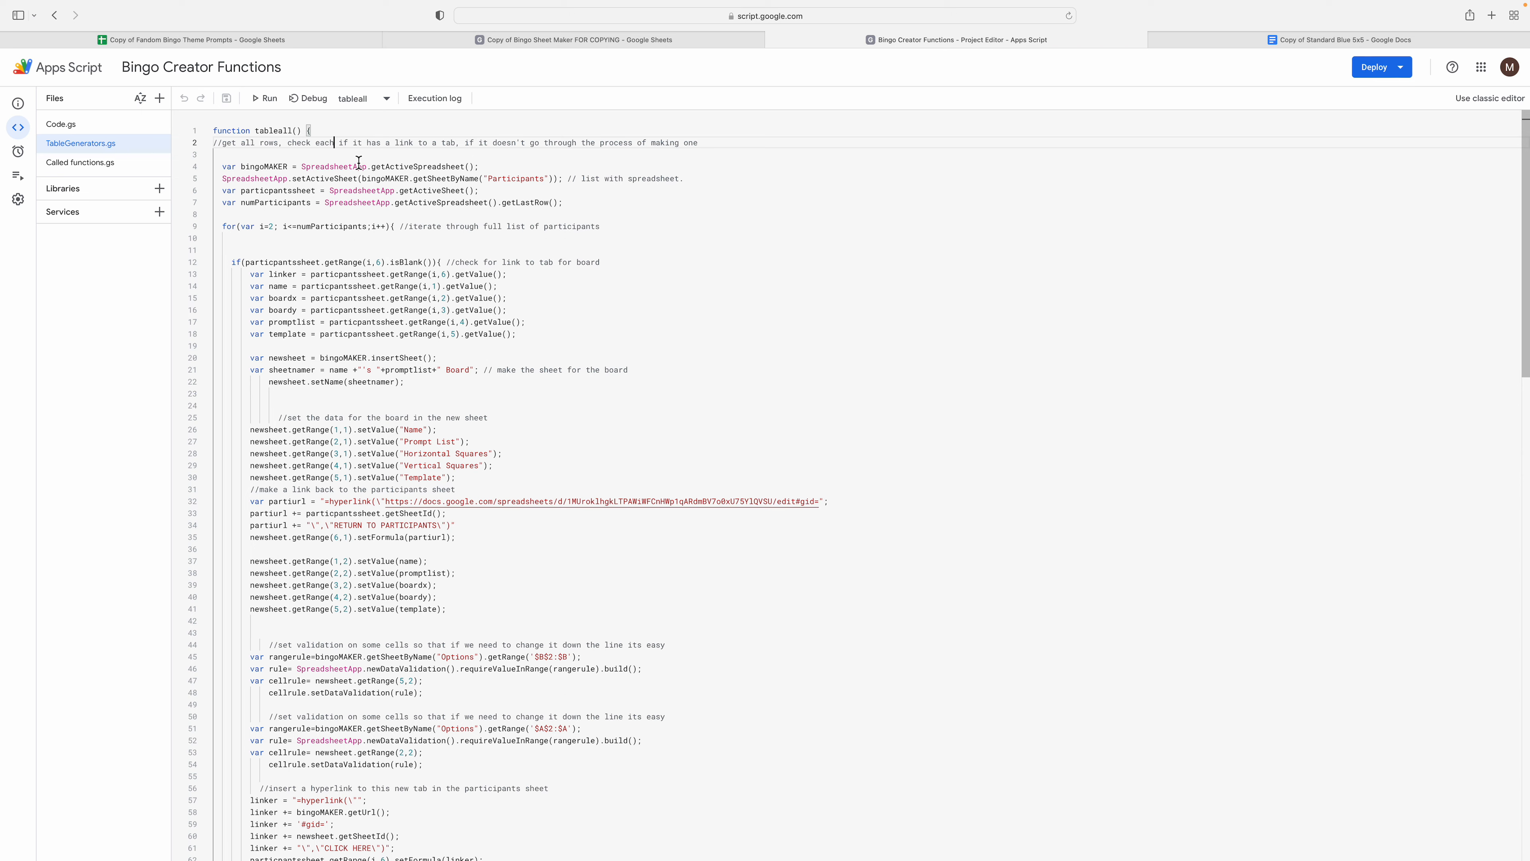
scroll(376, 264, down, 2)
scroll(375, 264, up, 2)
double_click(273, 131)
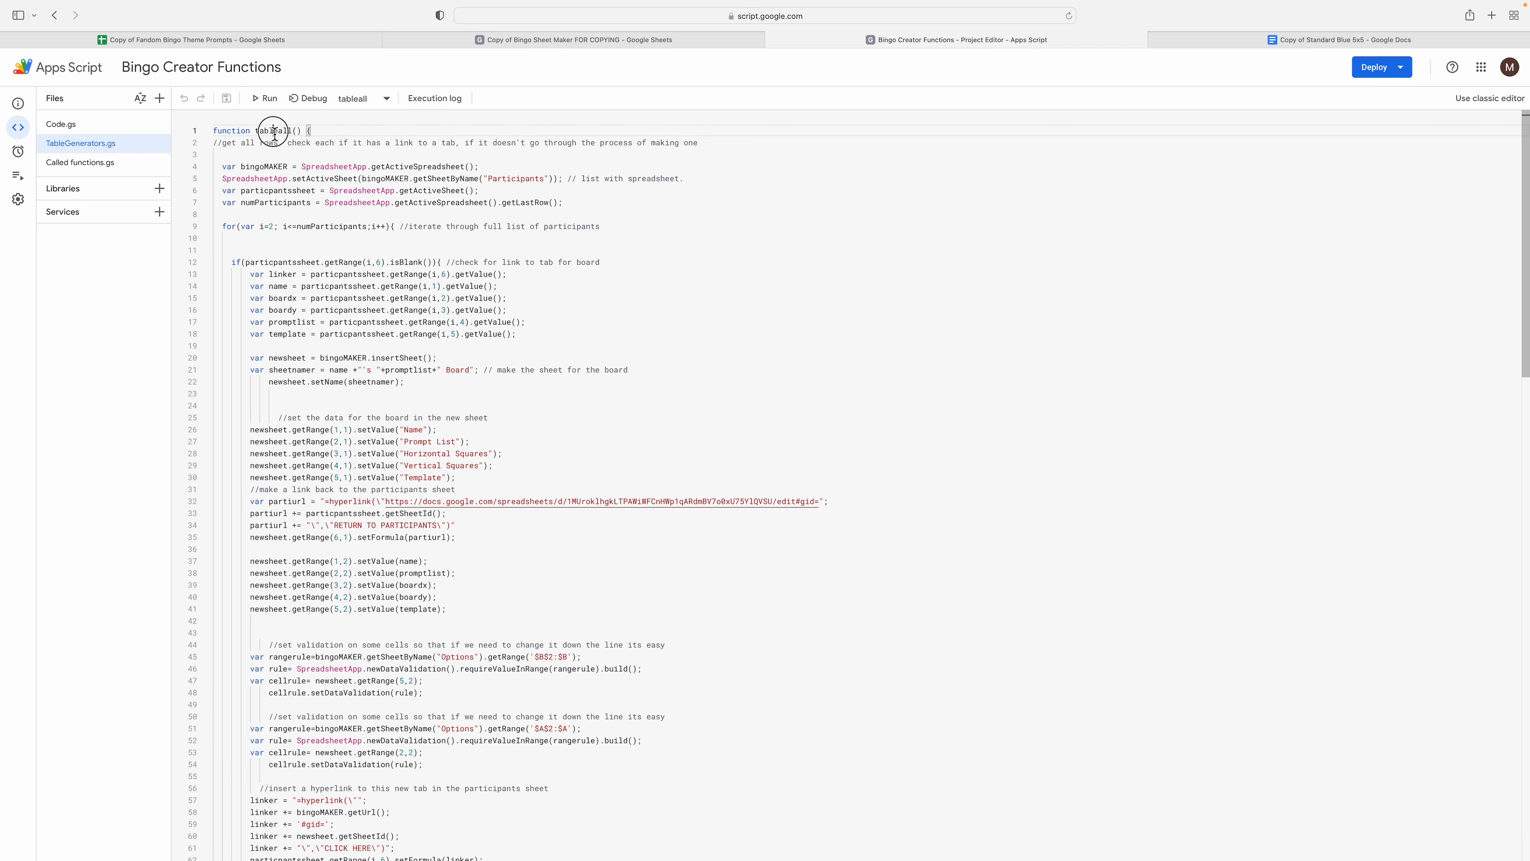
click(332, 256)
scroll(332, 255, down, 9)
click(364, 526)
scroll(330, 499, down, 2)
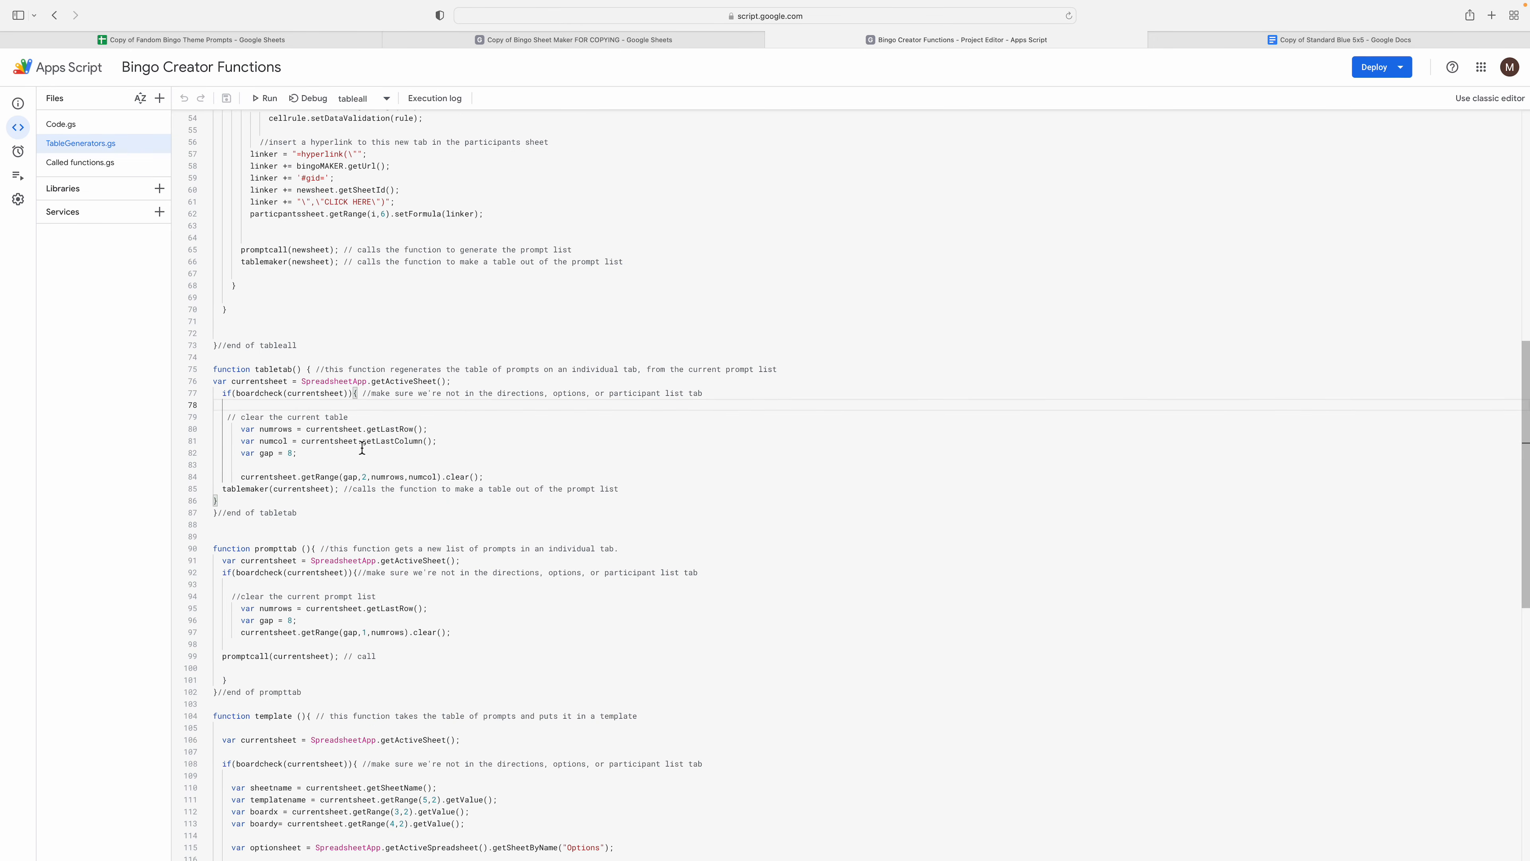
- Read through the tabletab and prompttab functions in TableGenerators.gs, including prompttab's check block
scroll(355, 446, down, 2)
click(430, 482)
click(220, 447)
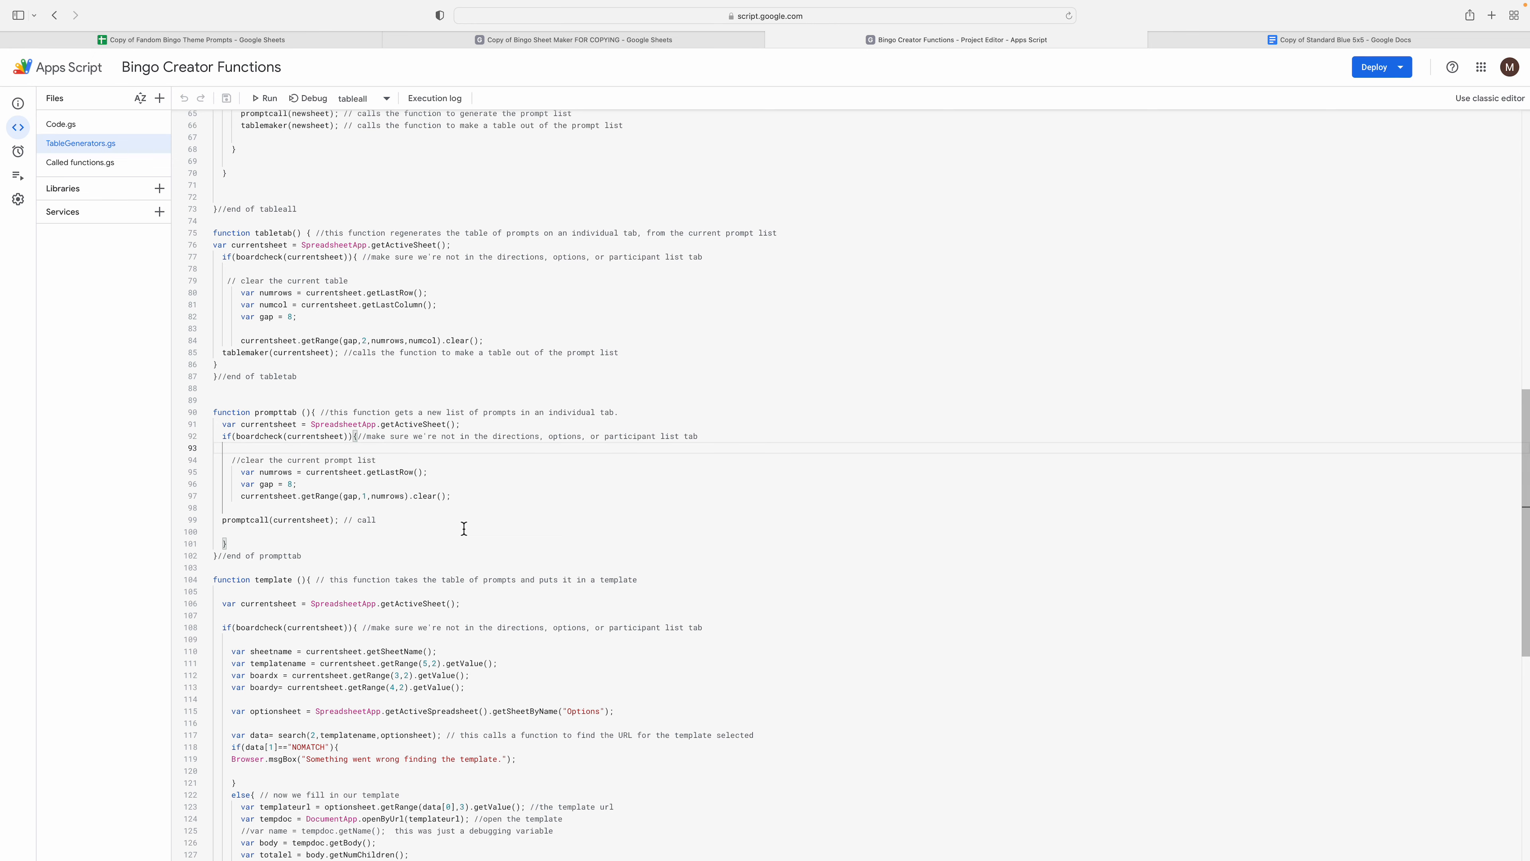
scroll(464, 529, down, 1)
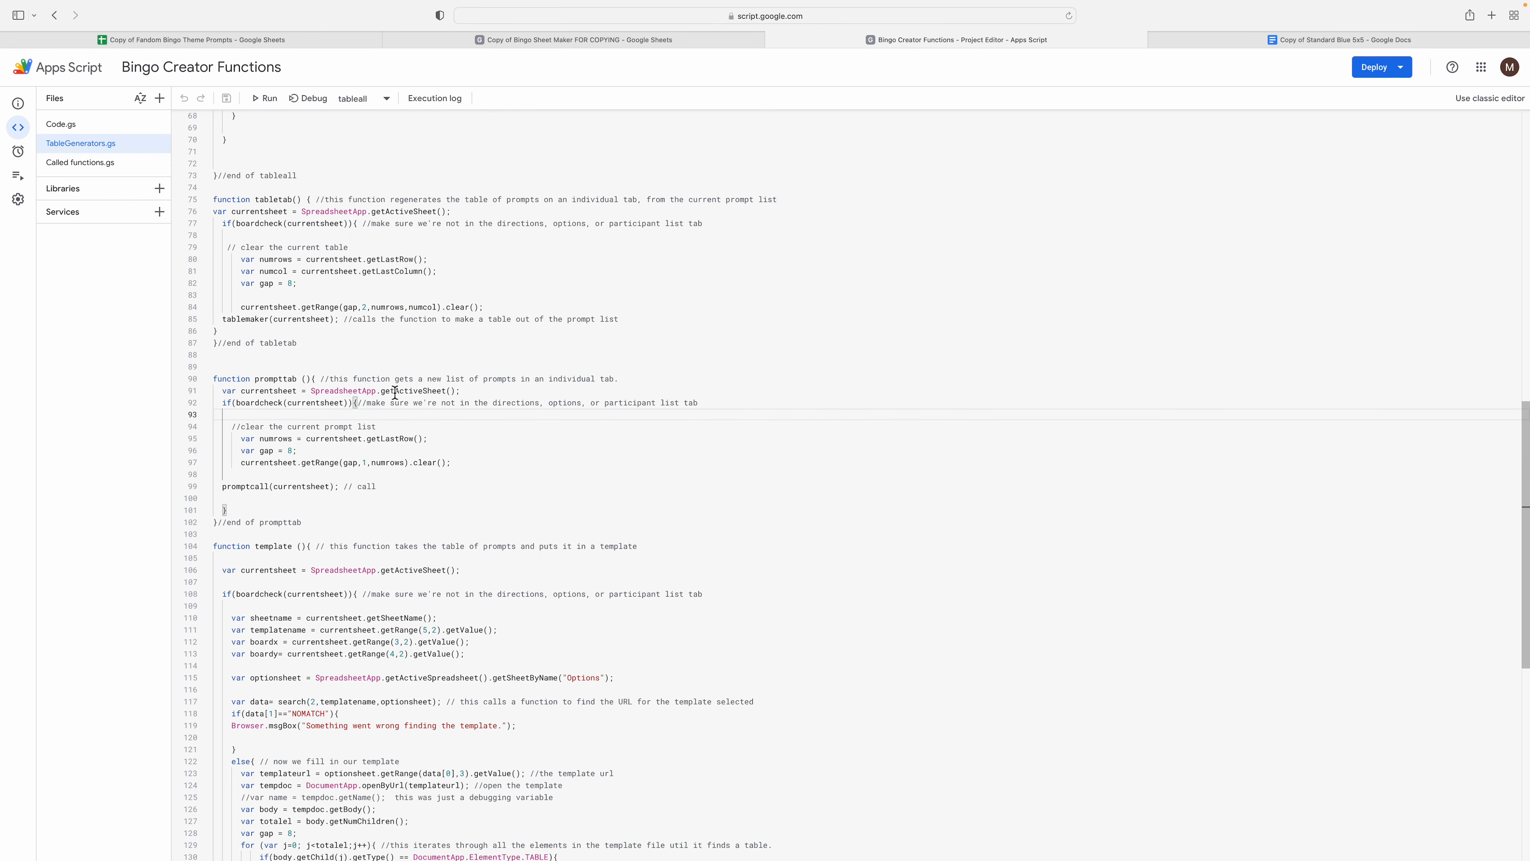
scroll(381, 452, down, 2)
scroll(387, 214, up, 2)
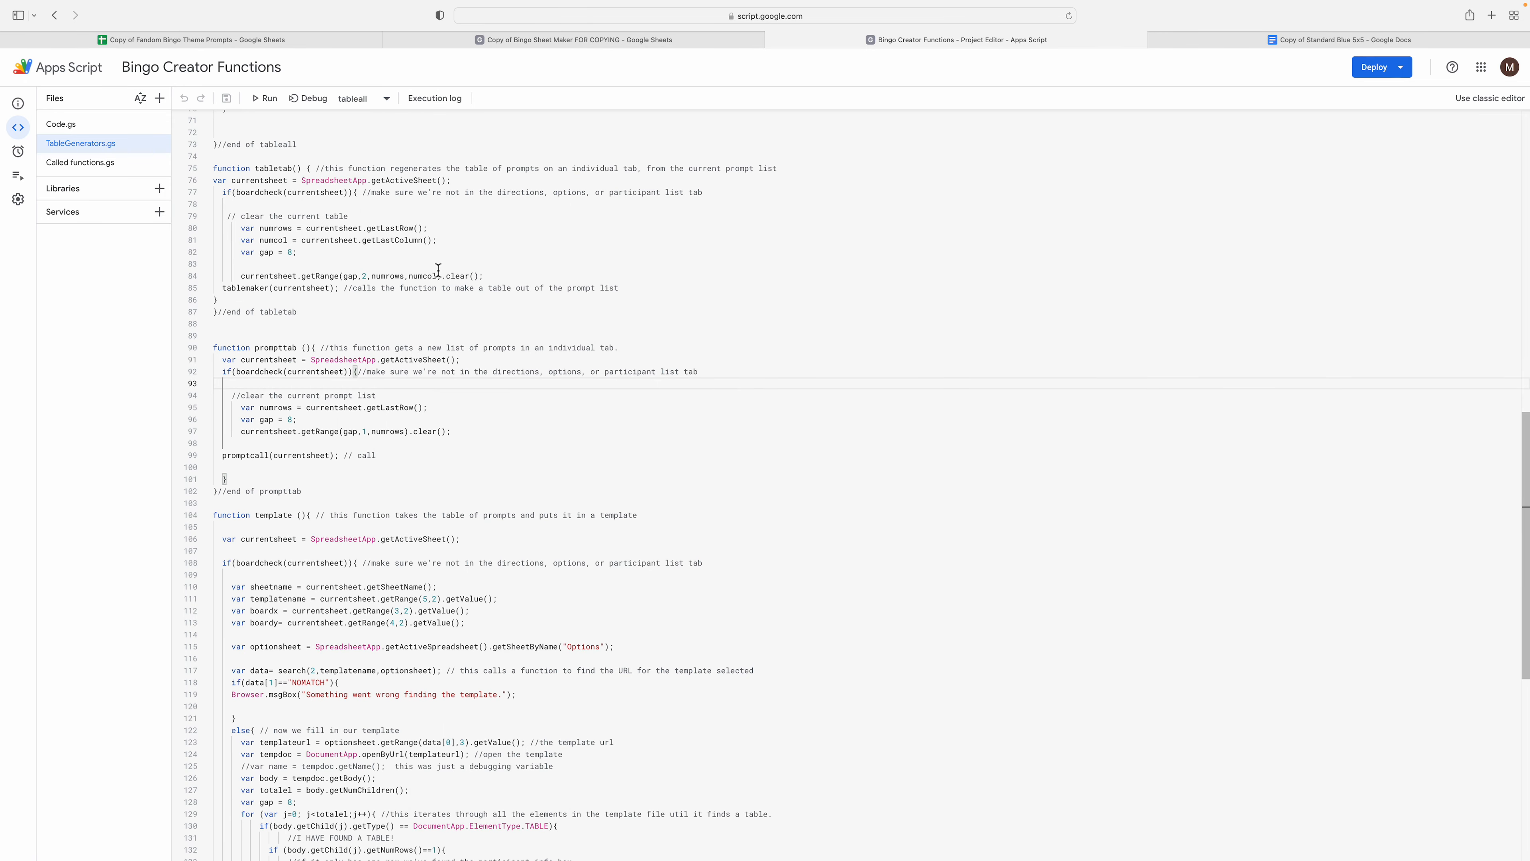
scroll(402, 517, down, 3)
scroll(440, 567, down, 2)
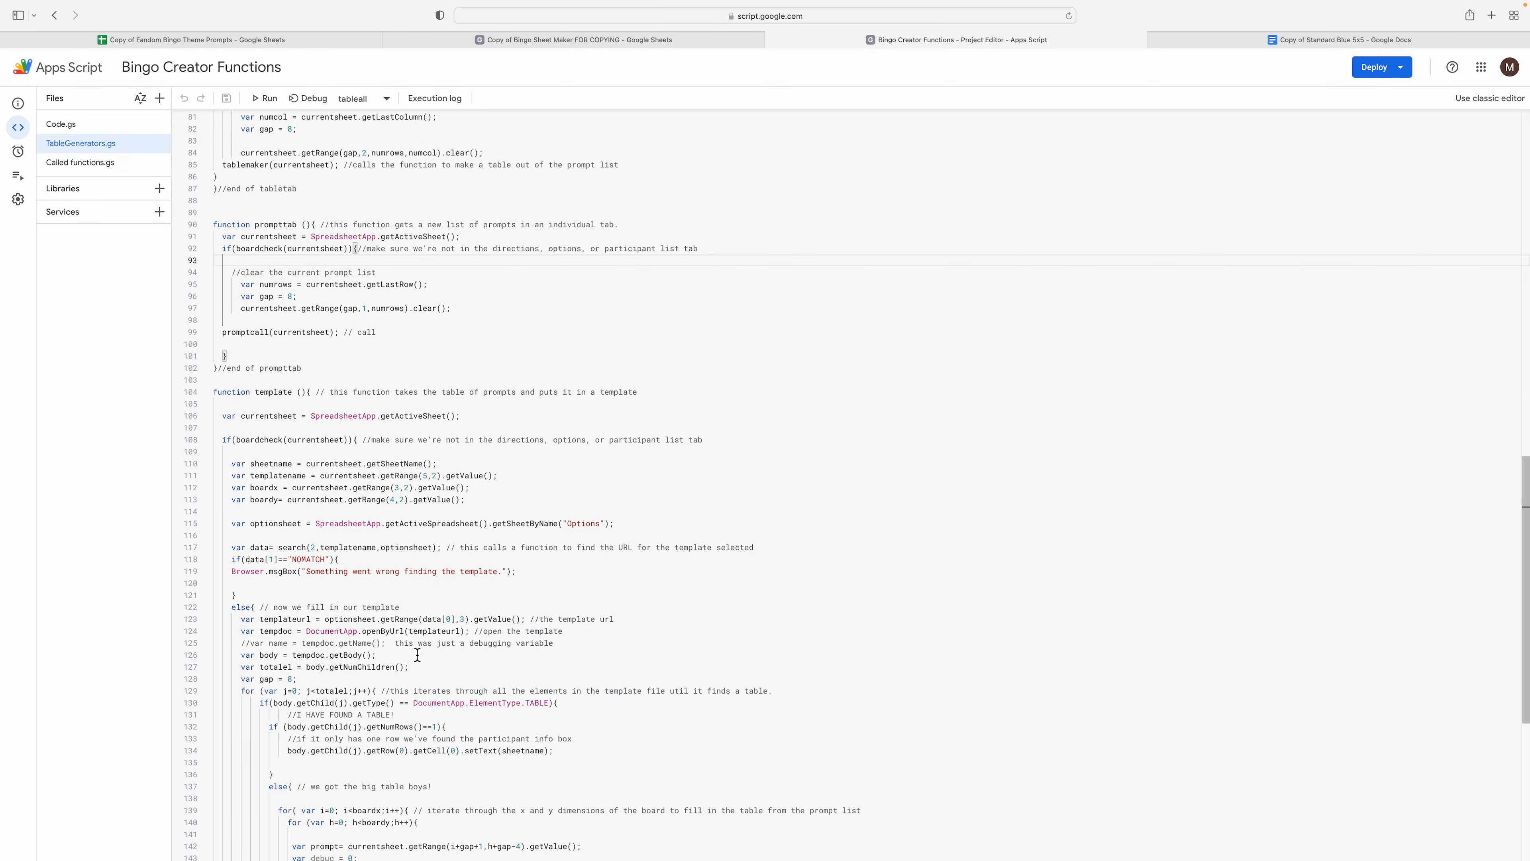
- Review the template branch and its template URL lookup, then display Called functions.gs
click(400, 560)
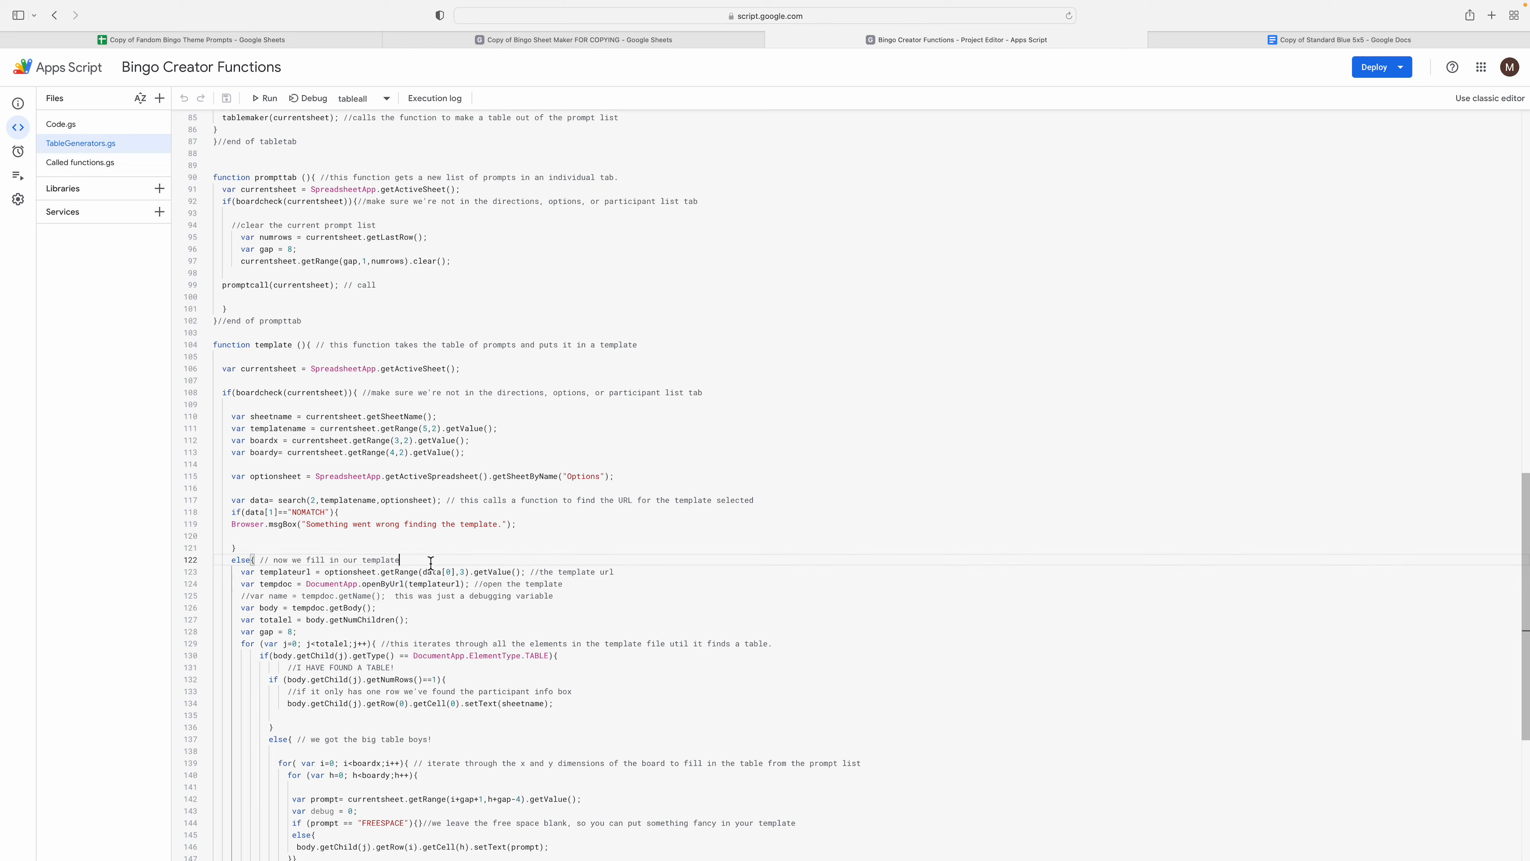
scroll(439, 572, down, 5)
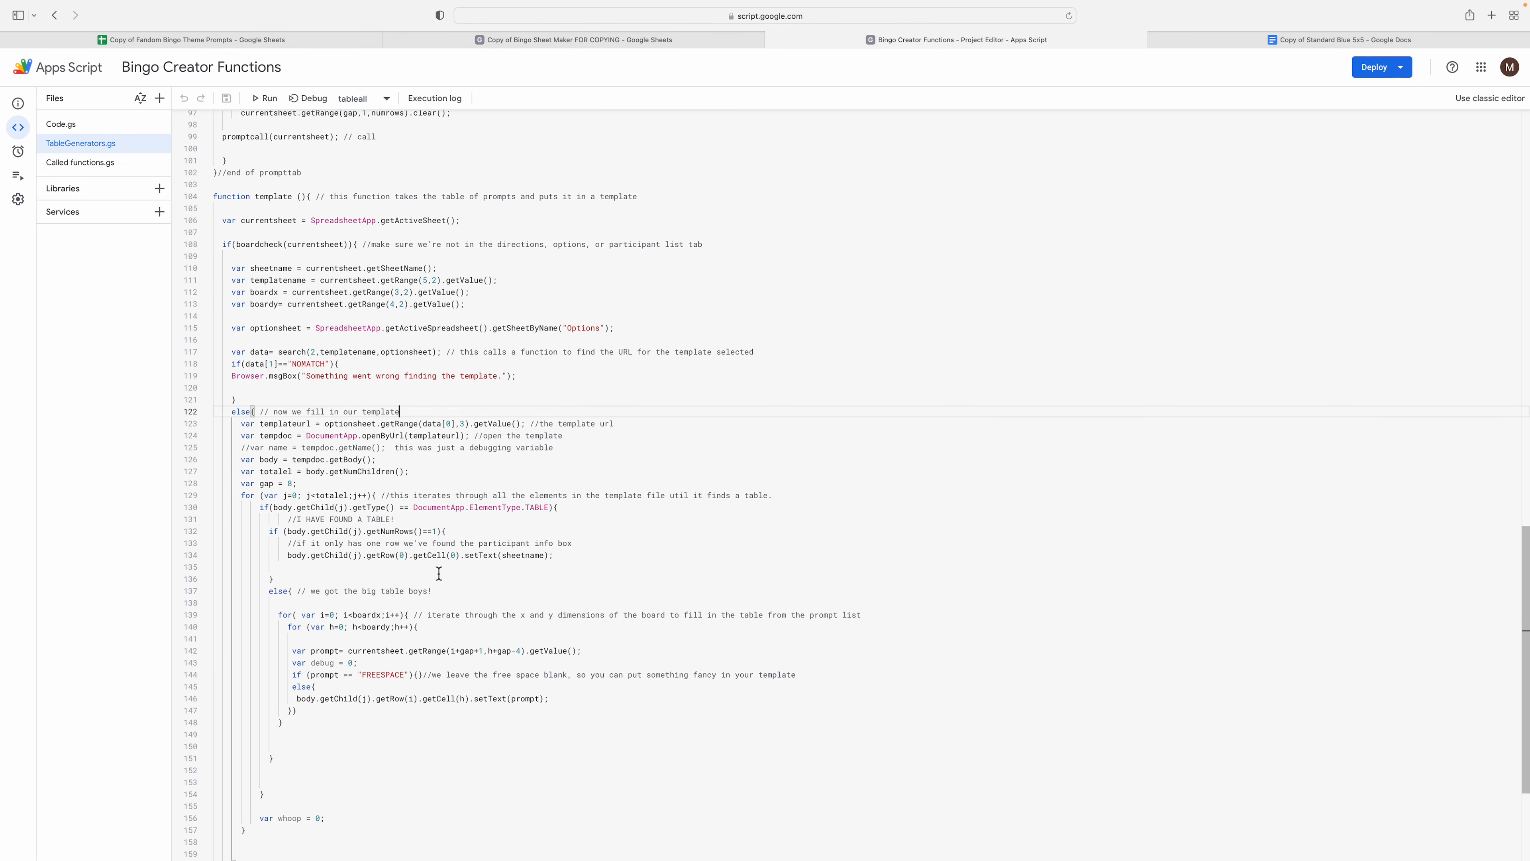
click(461, 417)
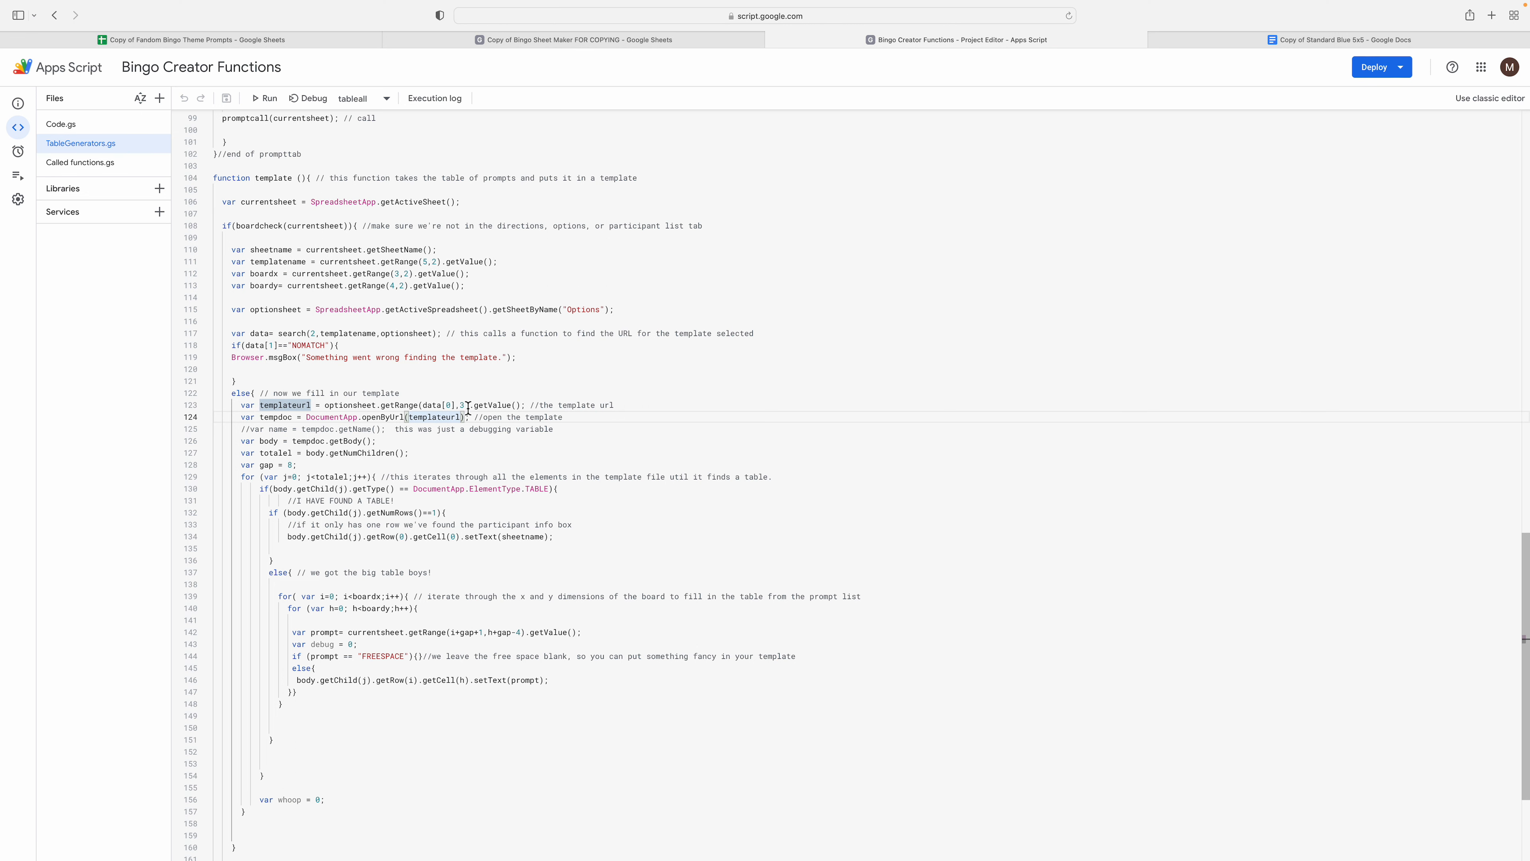
click(408, 410)
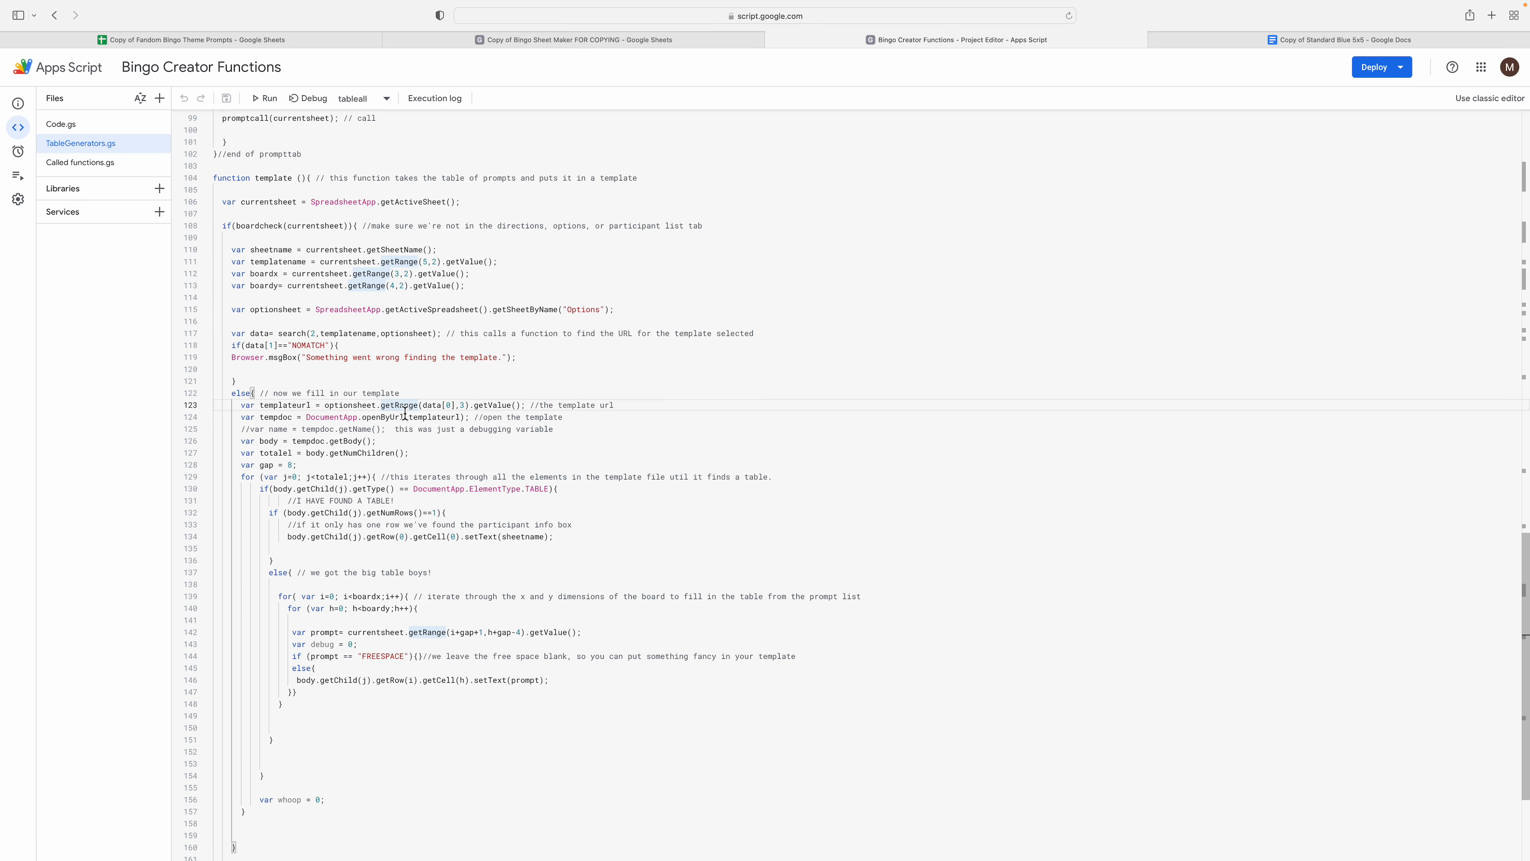
scroll(530, 606, up, 5)
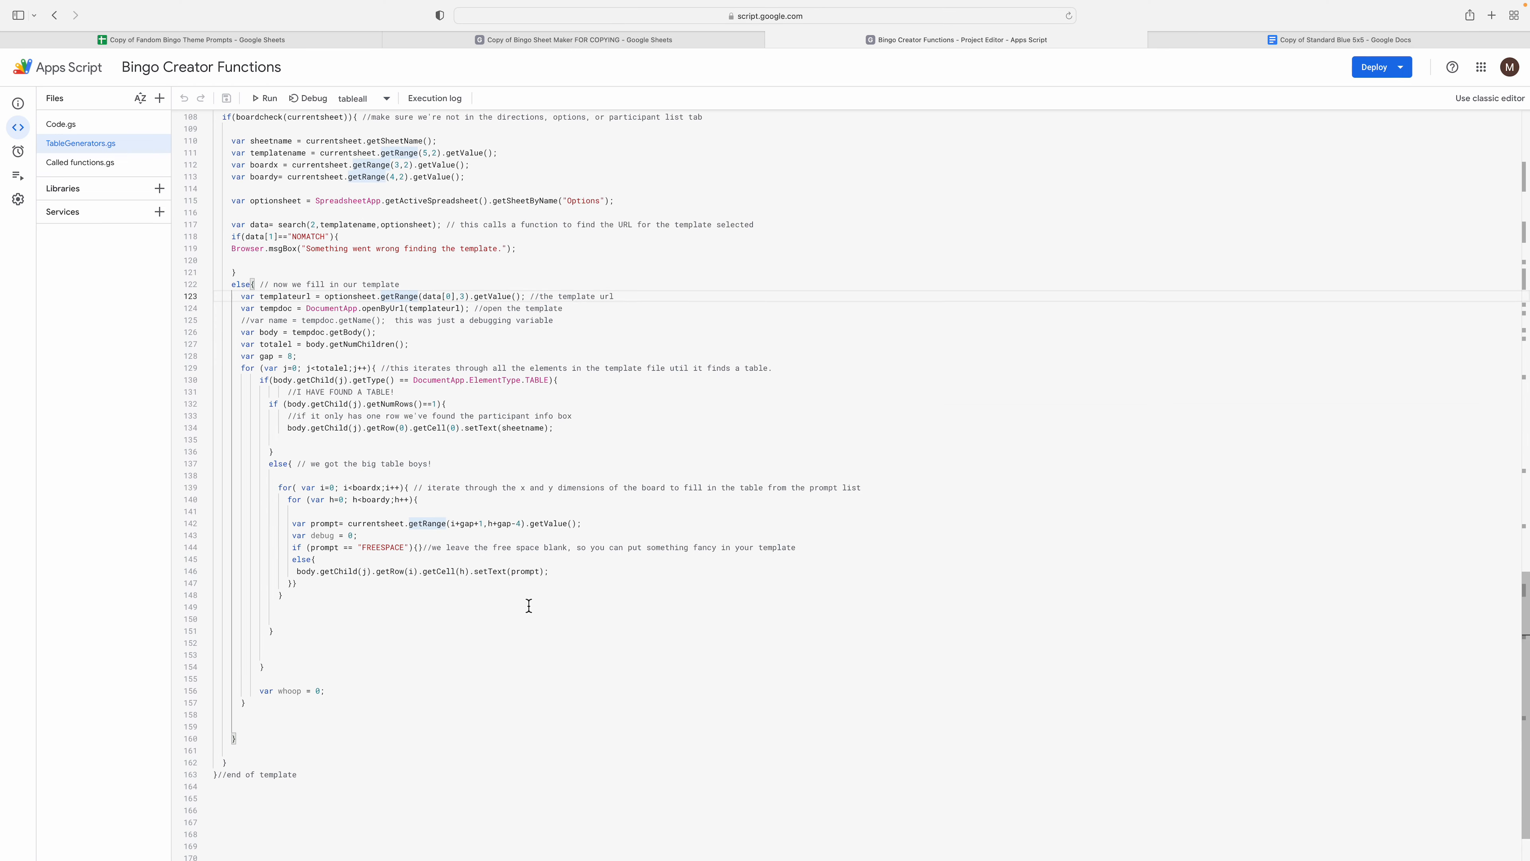
click(82, 169)
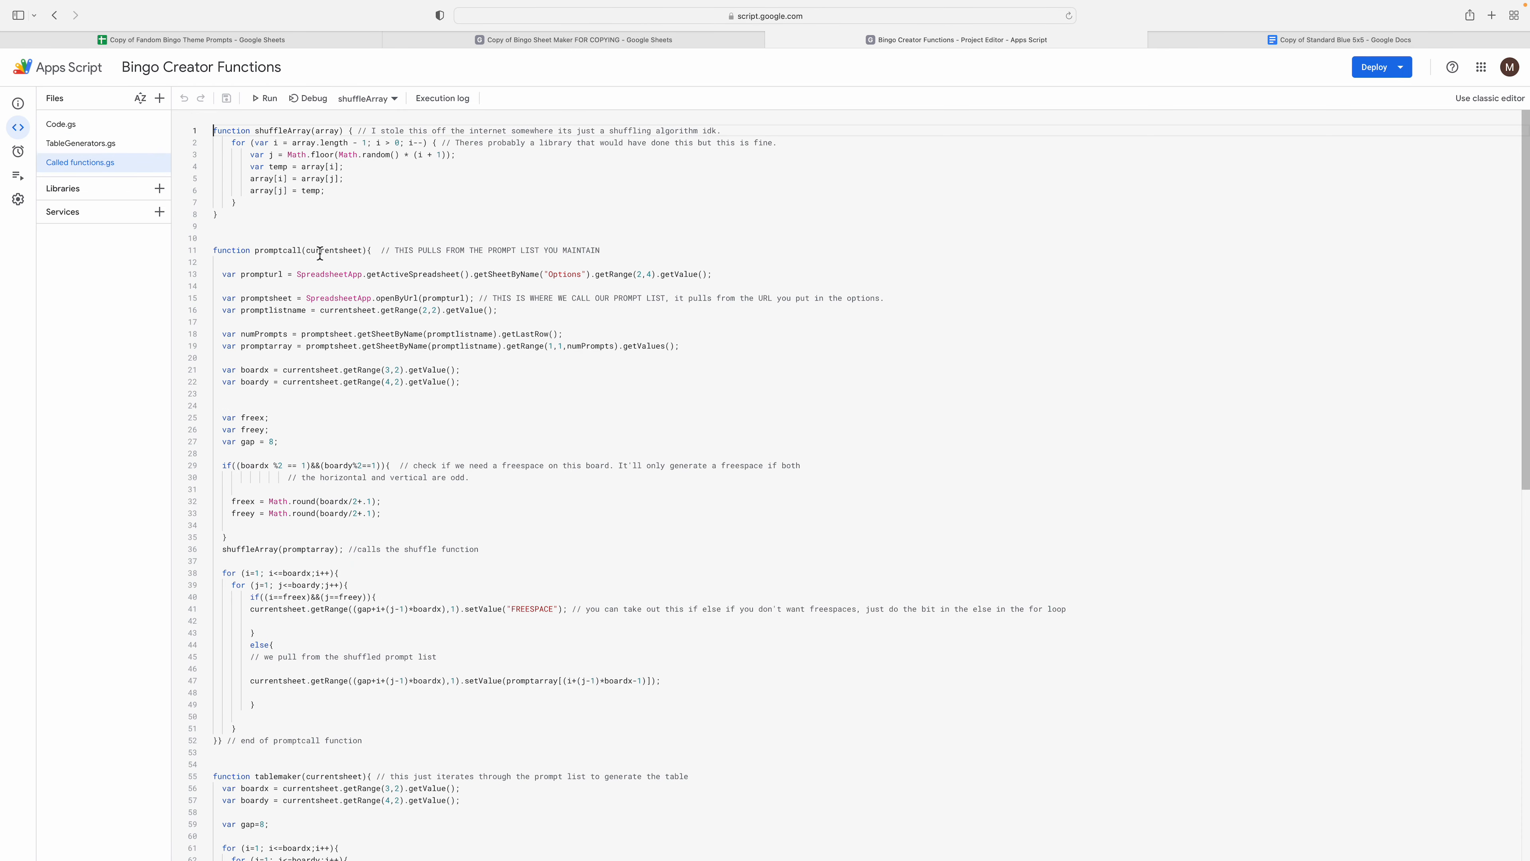
double_click(289, 251)
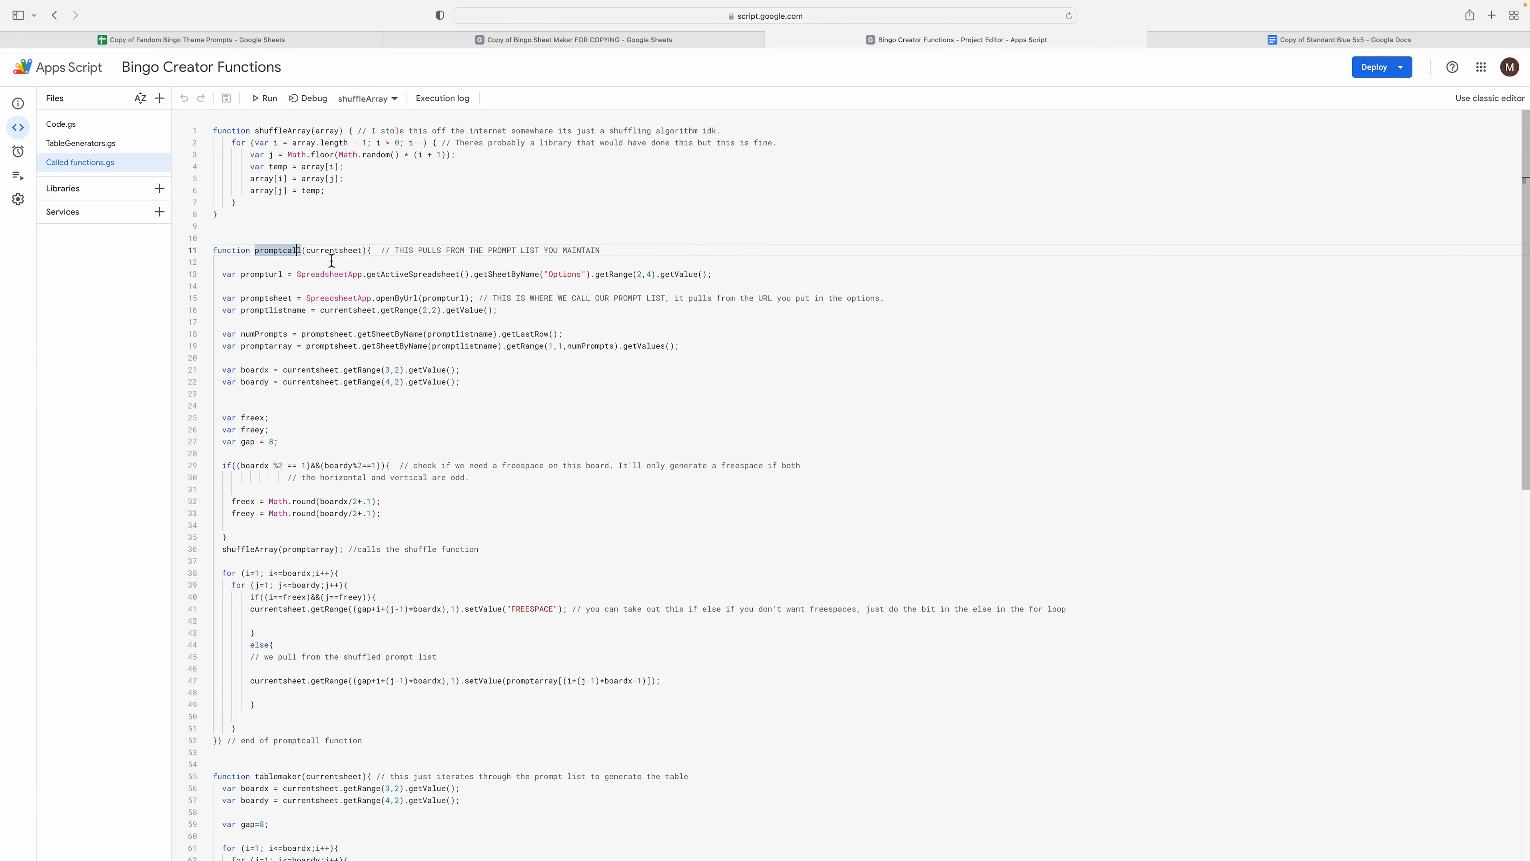
click(346, 264)
click(372, 169)
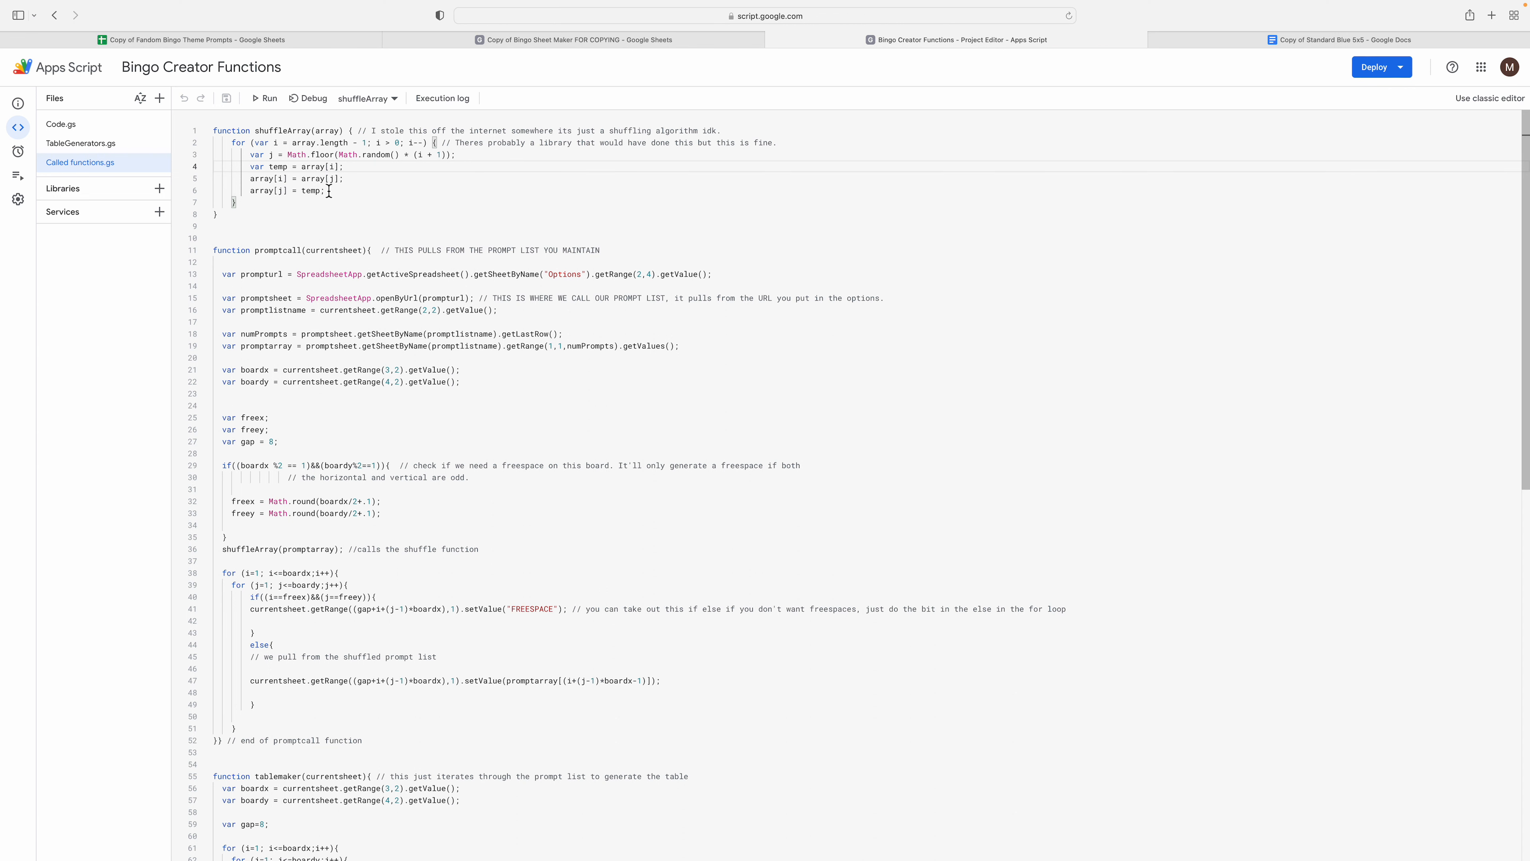
click(328, 207)
click(331, 262)
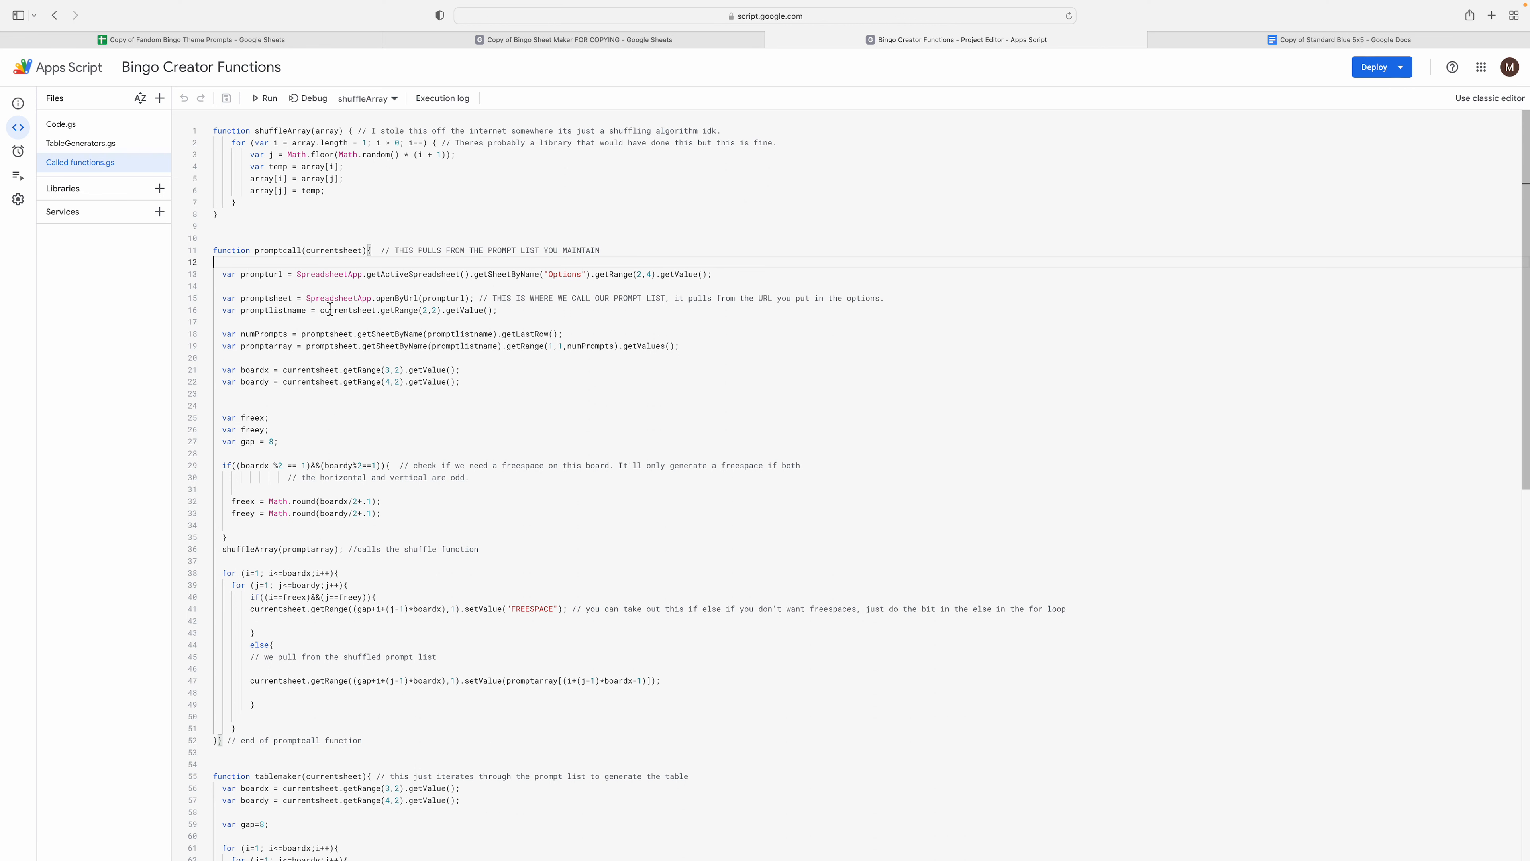
click(342, 284)
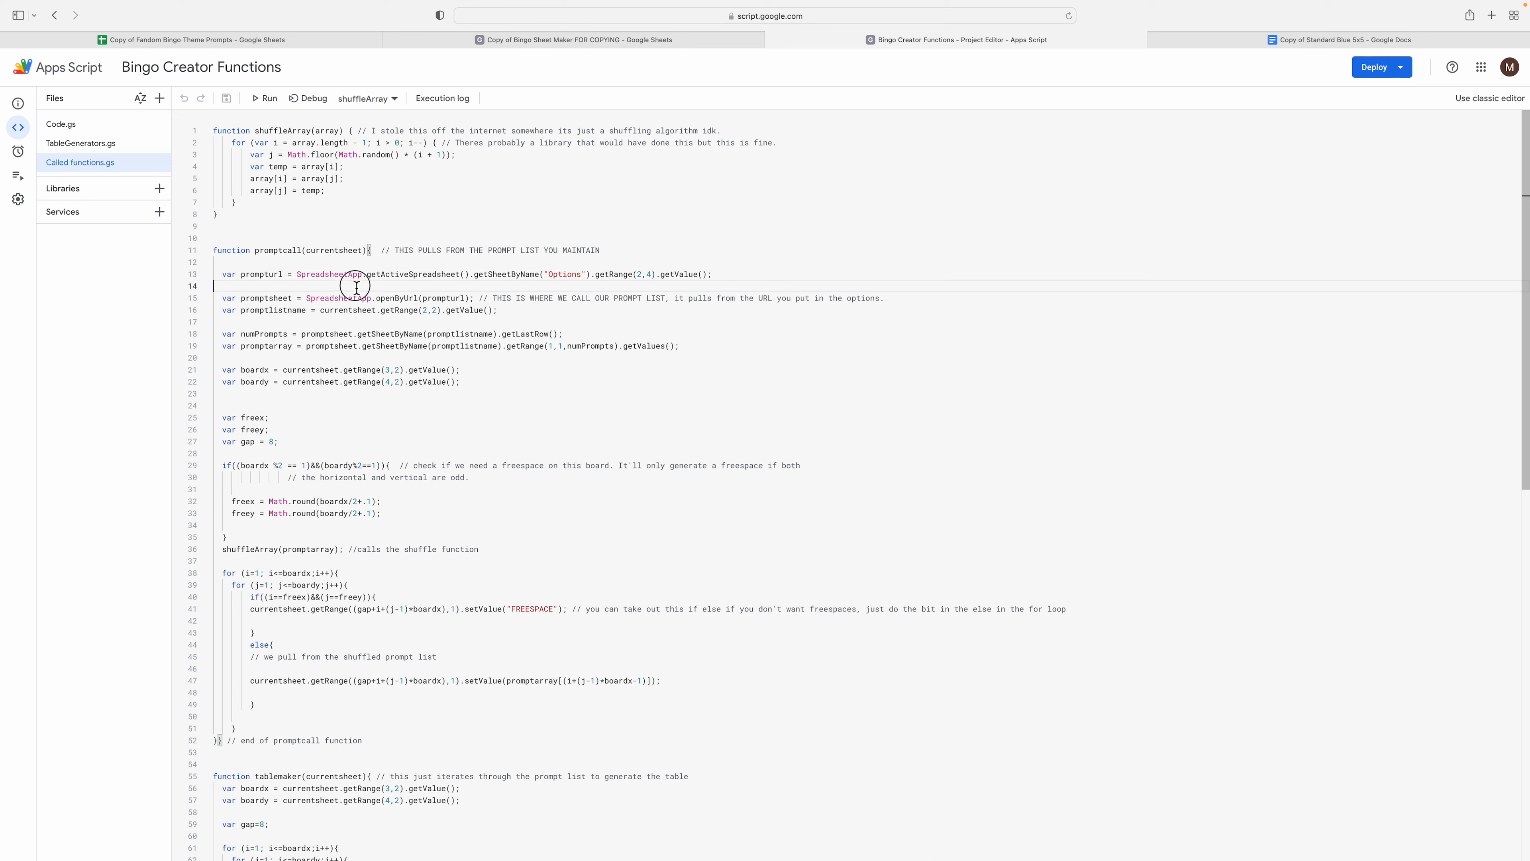